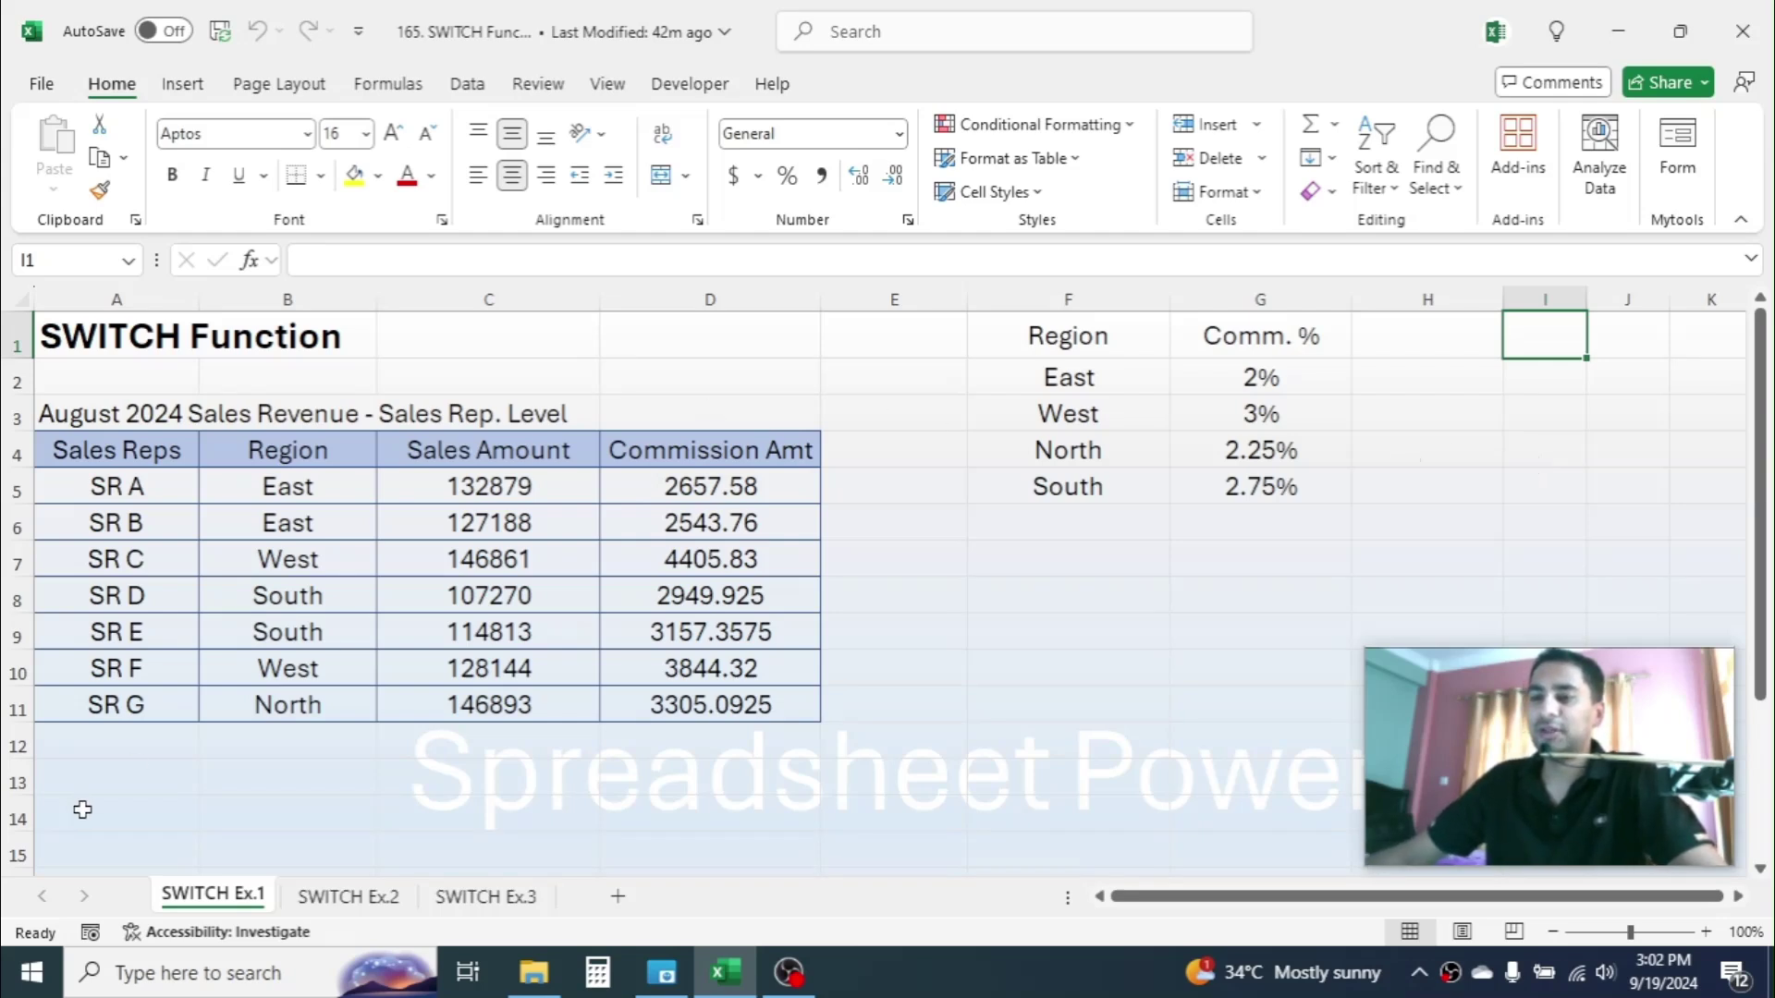
Step: Look over the SWITCH Ex.2 and SWITCH Ex.3 sheets and return to SWITCH Ex.1
left_click(344, 896)
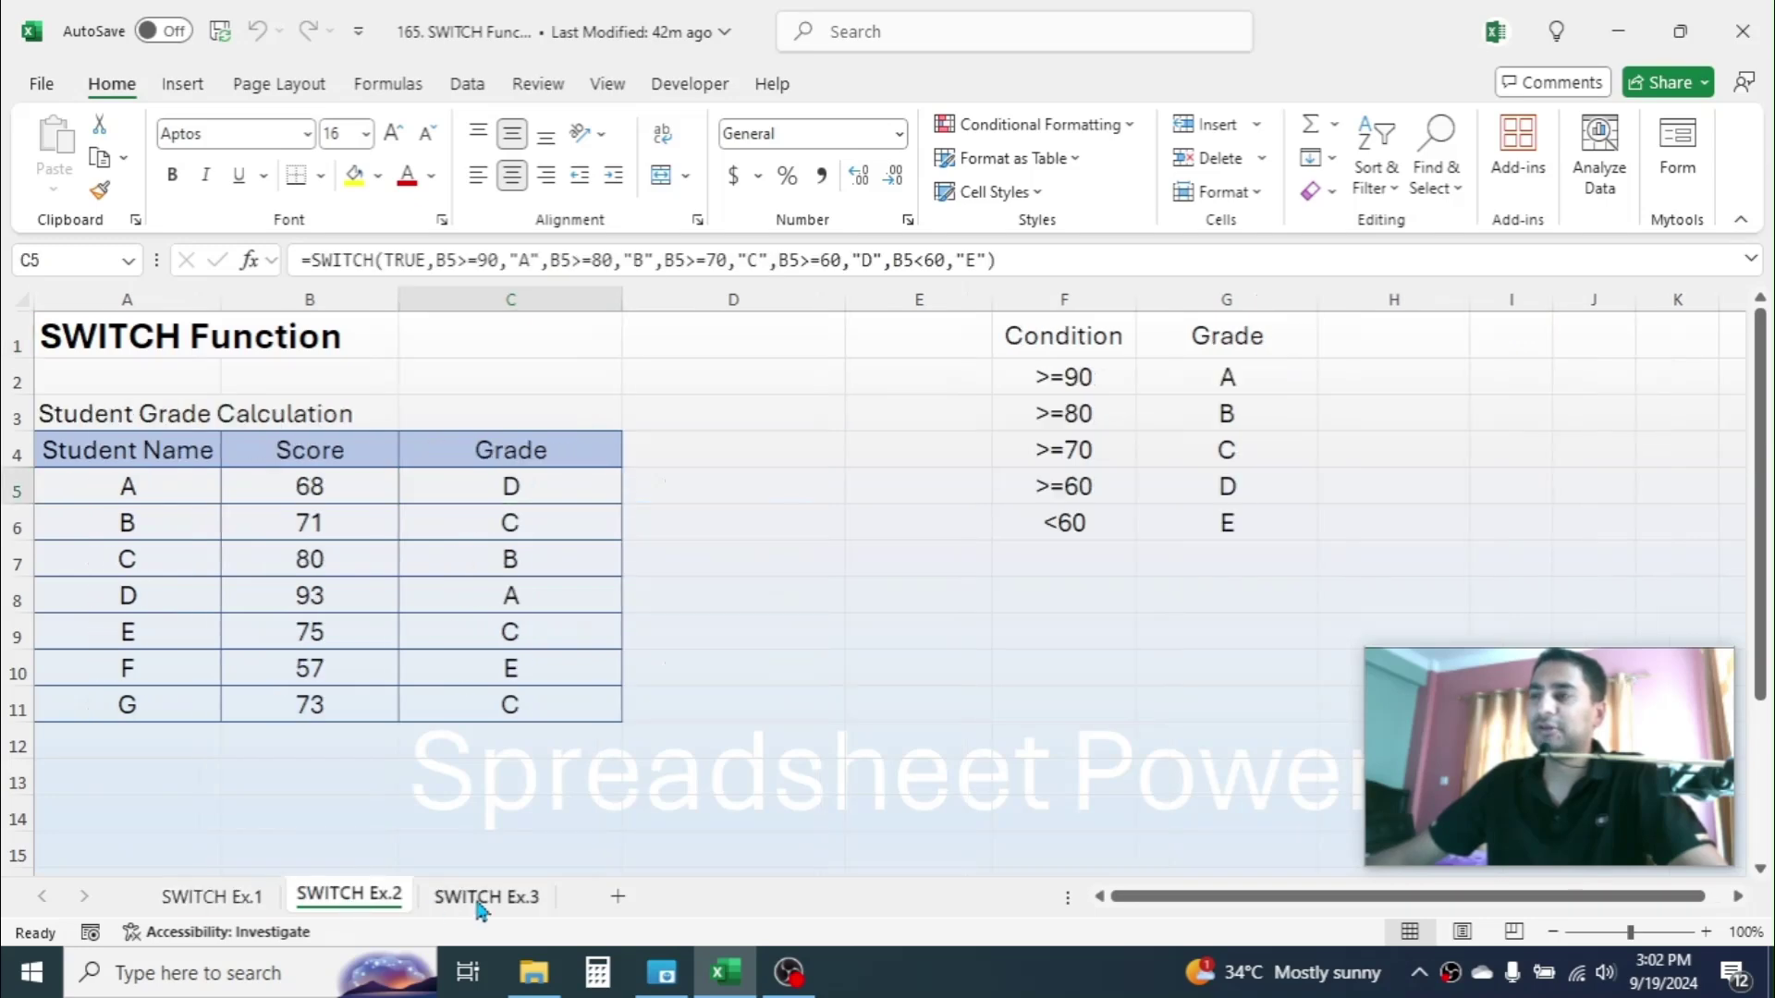
left_click(481, 897)
left_click(213, 897)
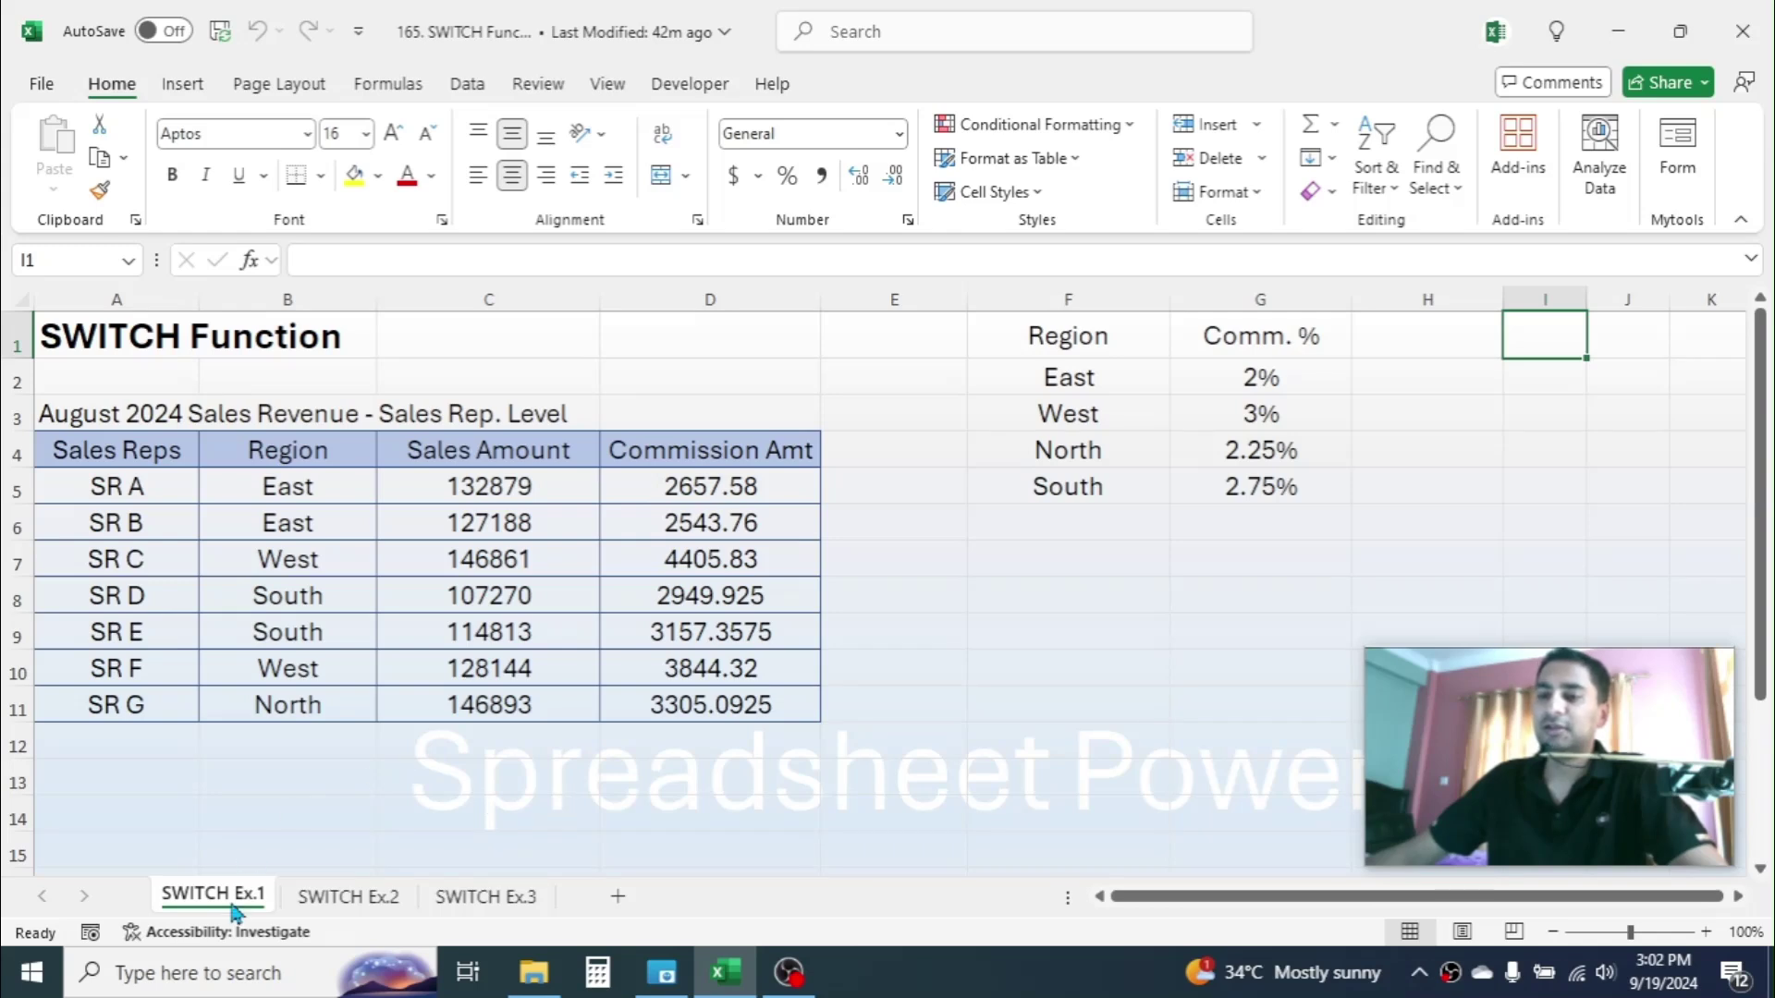
Step: Review the sales rep, region, sales amount and commission columns on SWITCH Ex.1 and inspect the SWITCH formula in D5
left_click_drag(150, 442, 148, 637)
left_click_drag(272, 453, 298, 638)
left_click_drag(504, 457, 487, 599)
left_click_drag(777, 458, 832, 595)
left_click(718, 639)
left_click(745, 488)
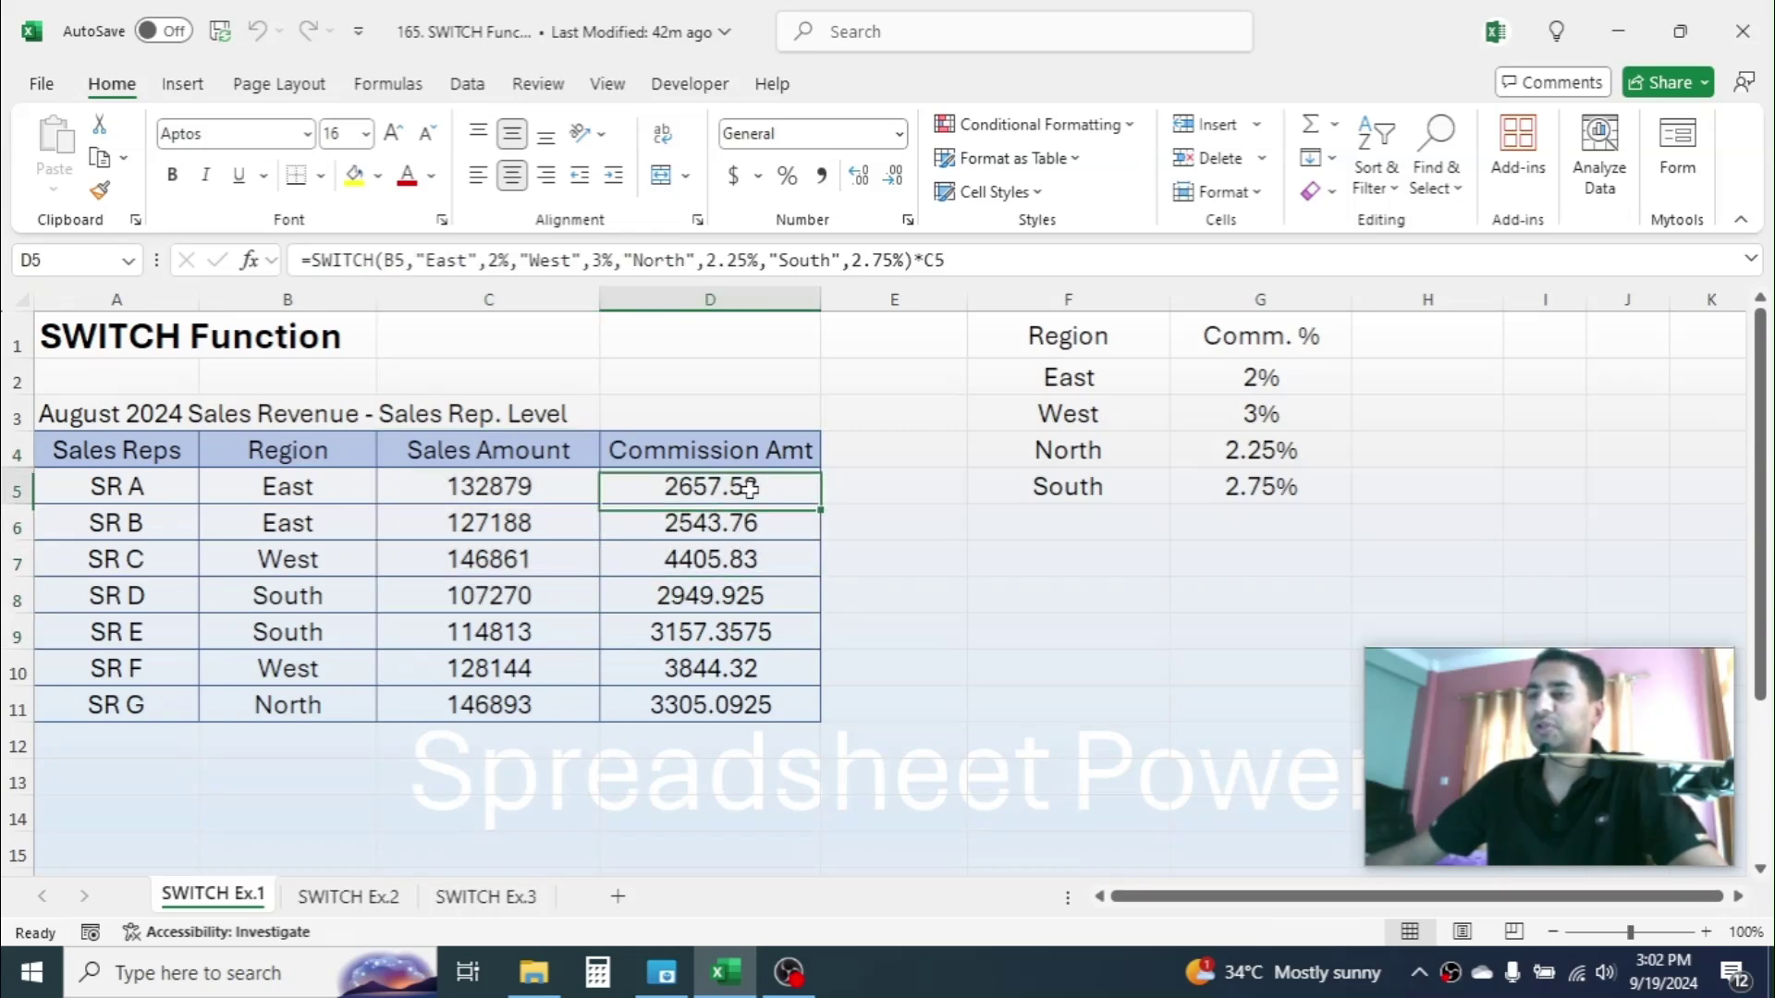
double_click(733, 488)
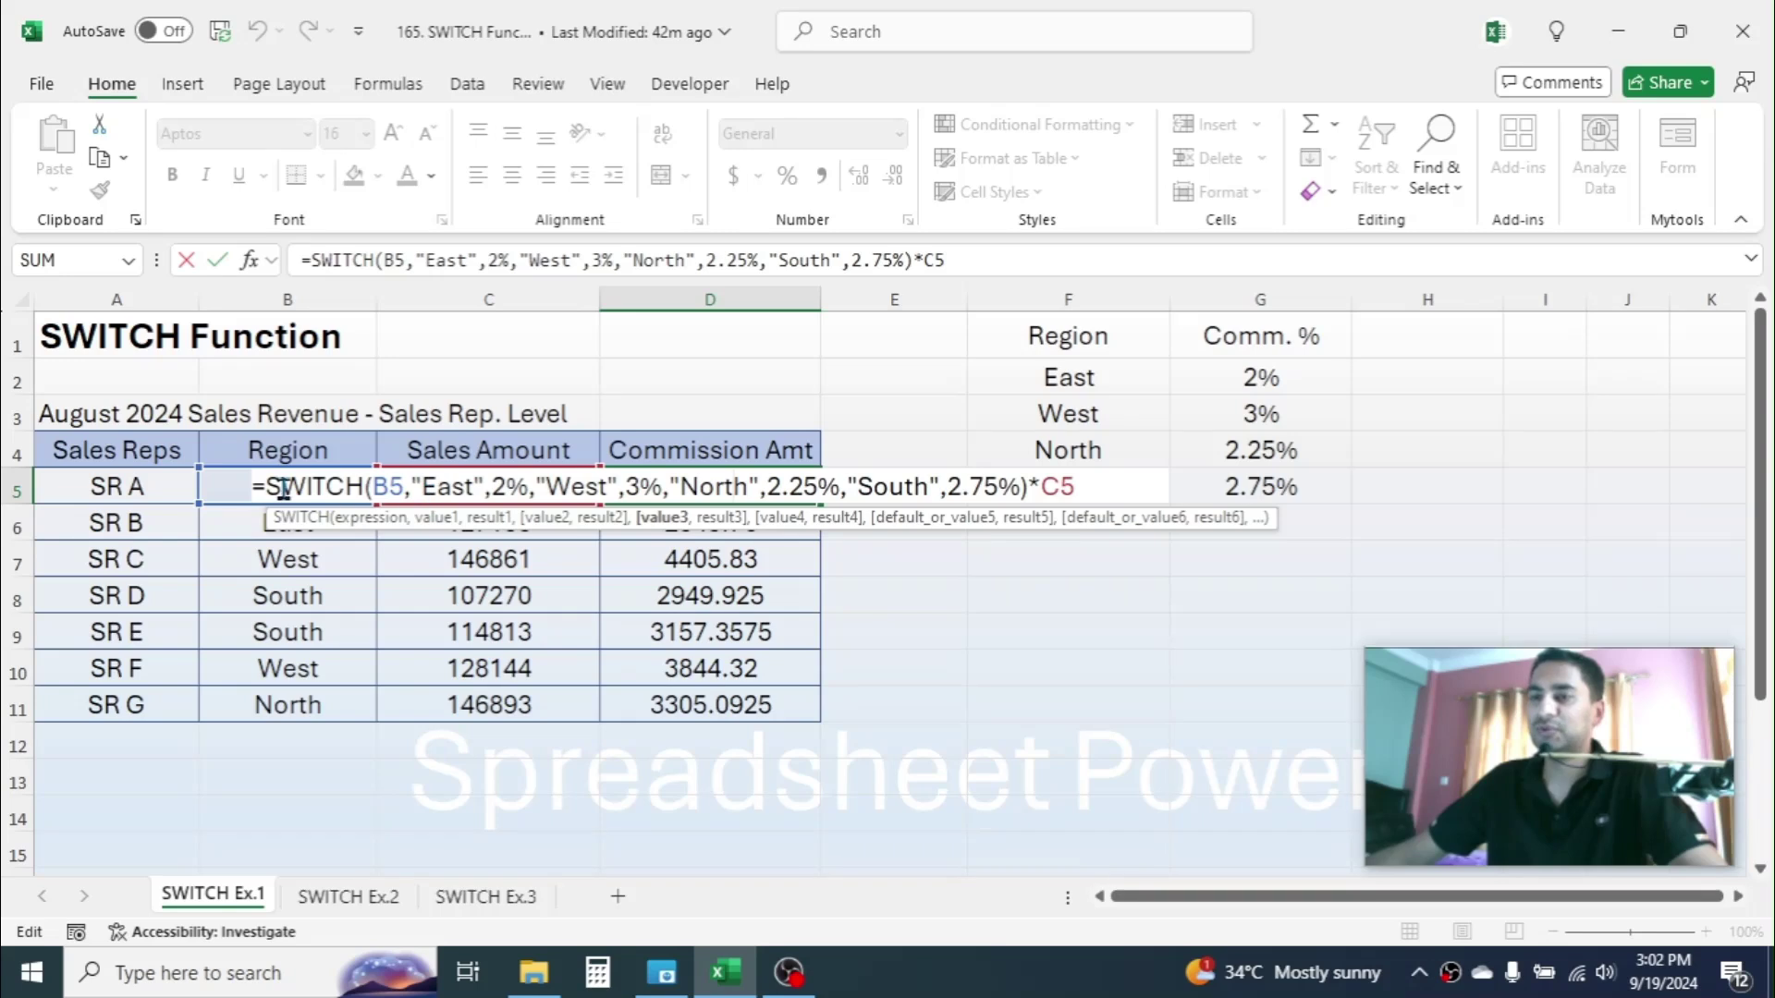
key("Escape")
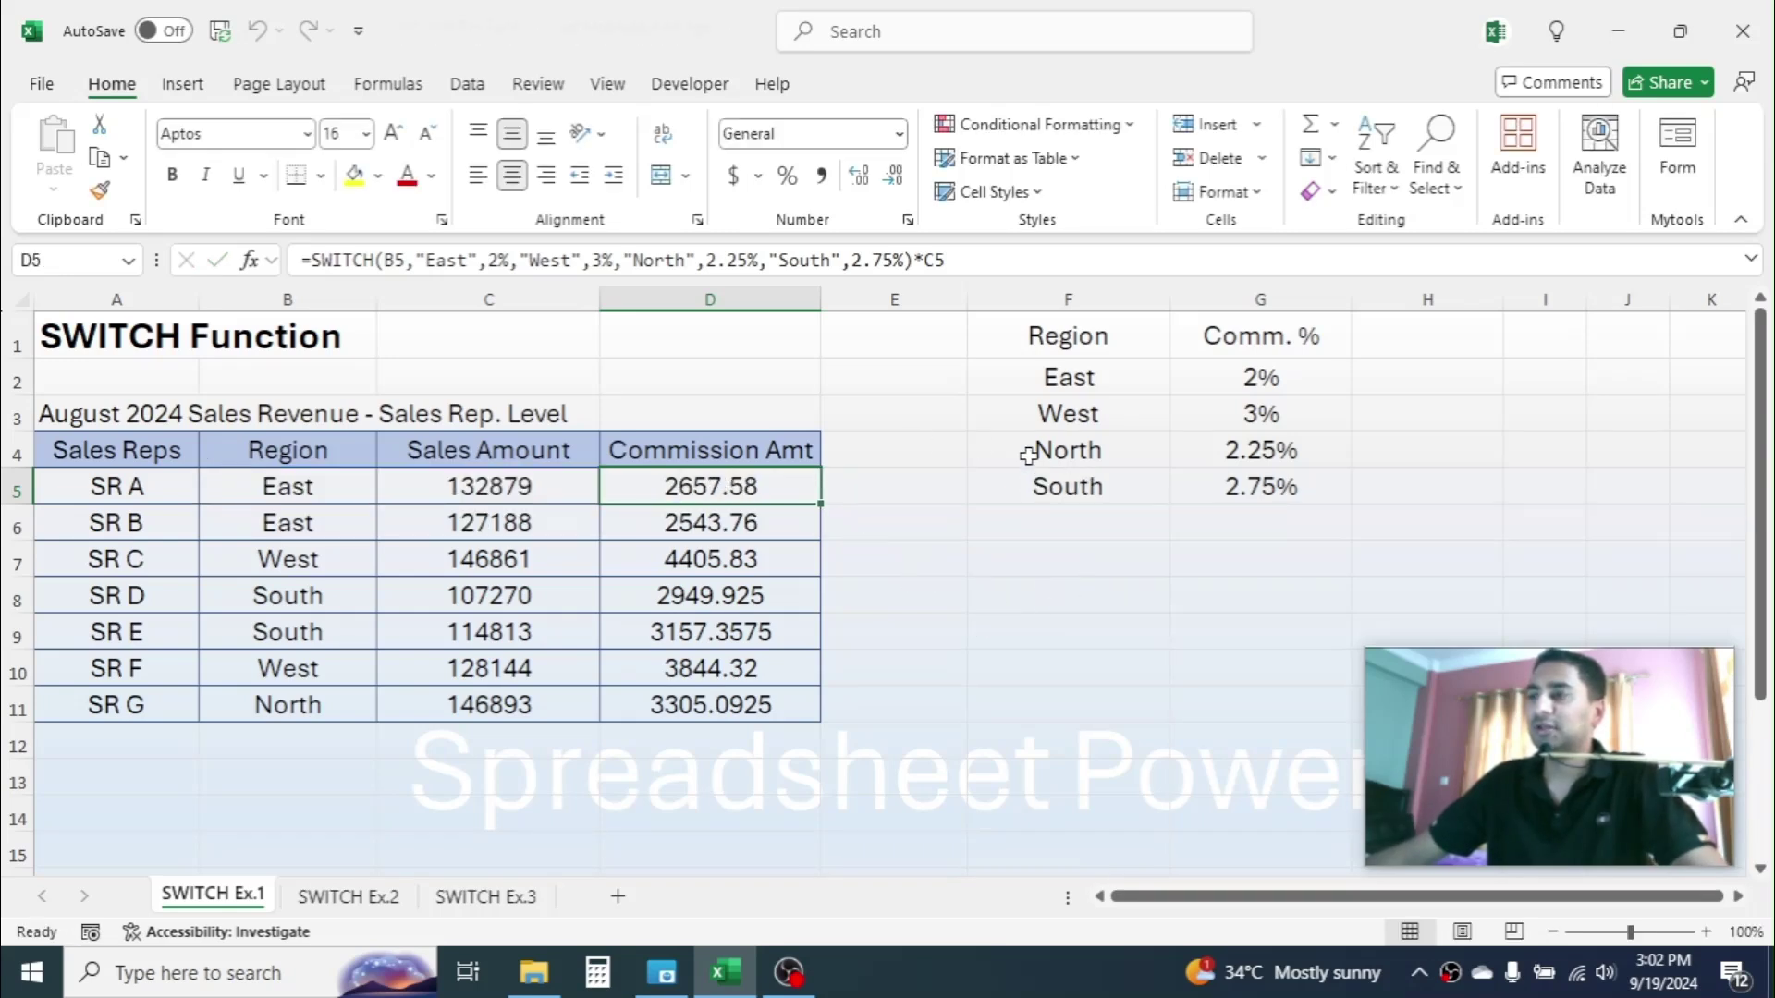
Step: Examine the commission percentages listed per region in F2:G5 against the Region column and the commission formula in D5
left_click(1147, 383)
key("Right")
left_click(1107, 388)
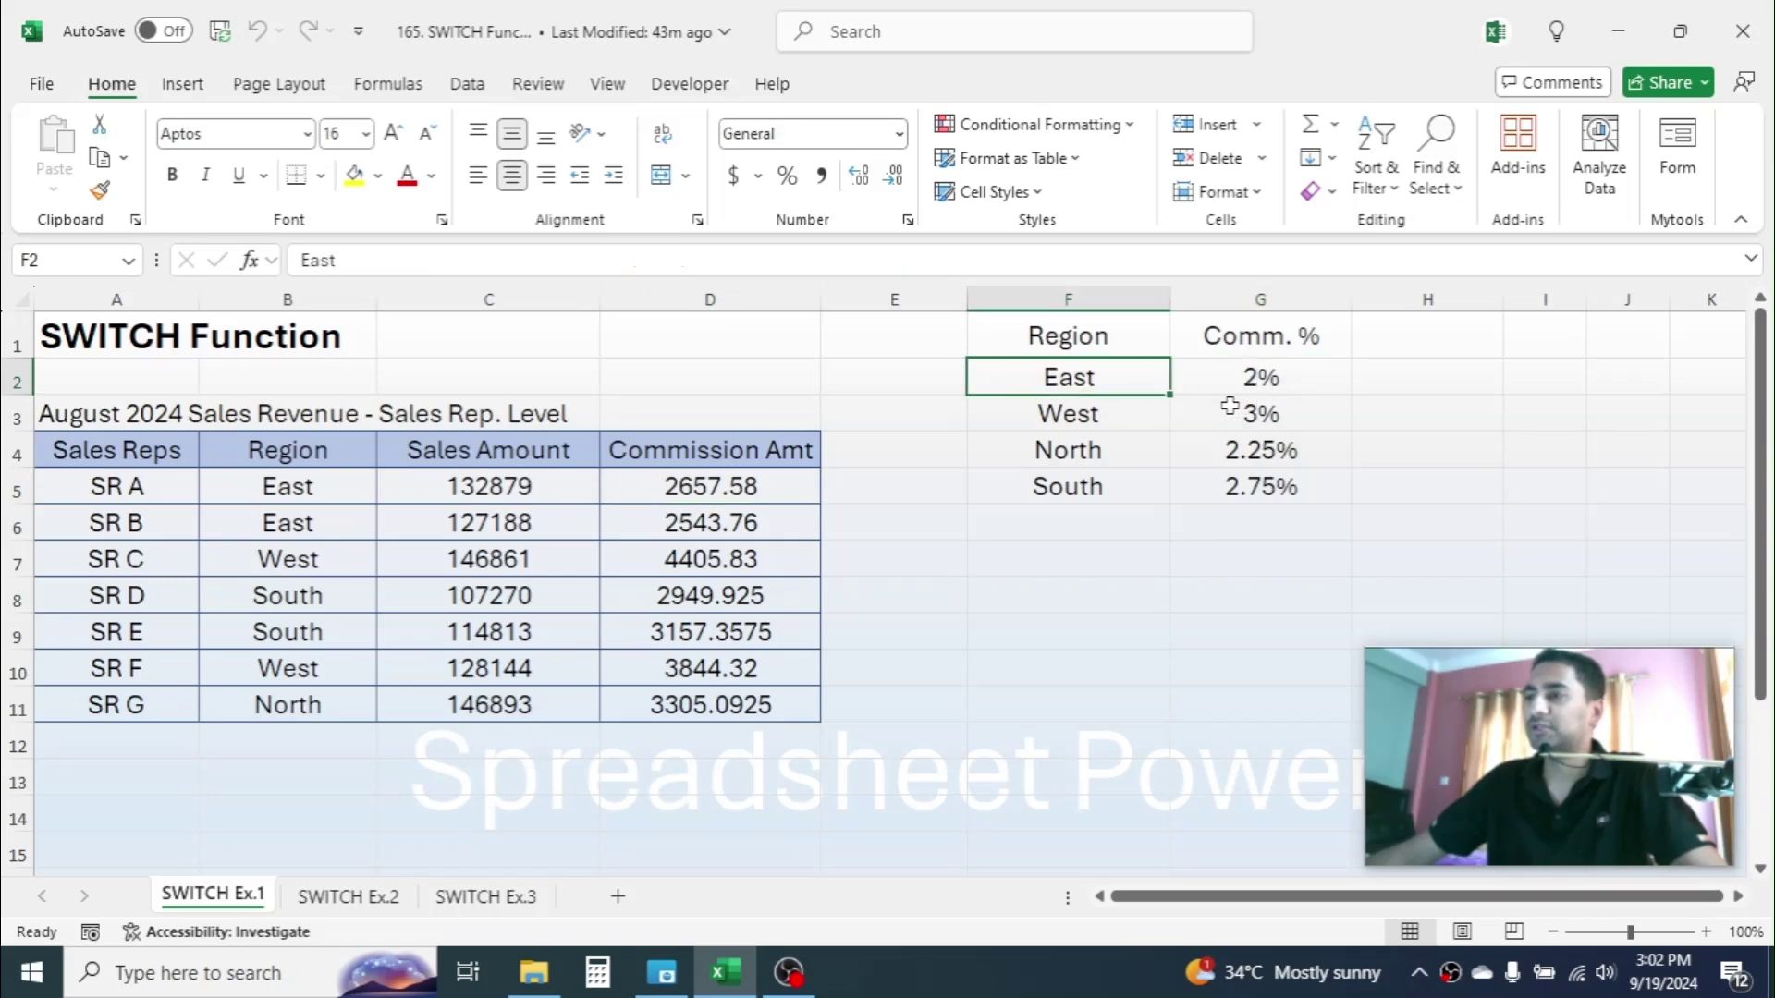
left_click(1055, 420)
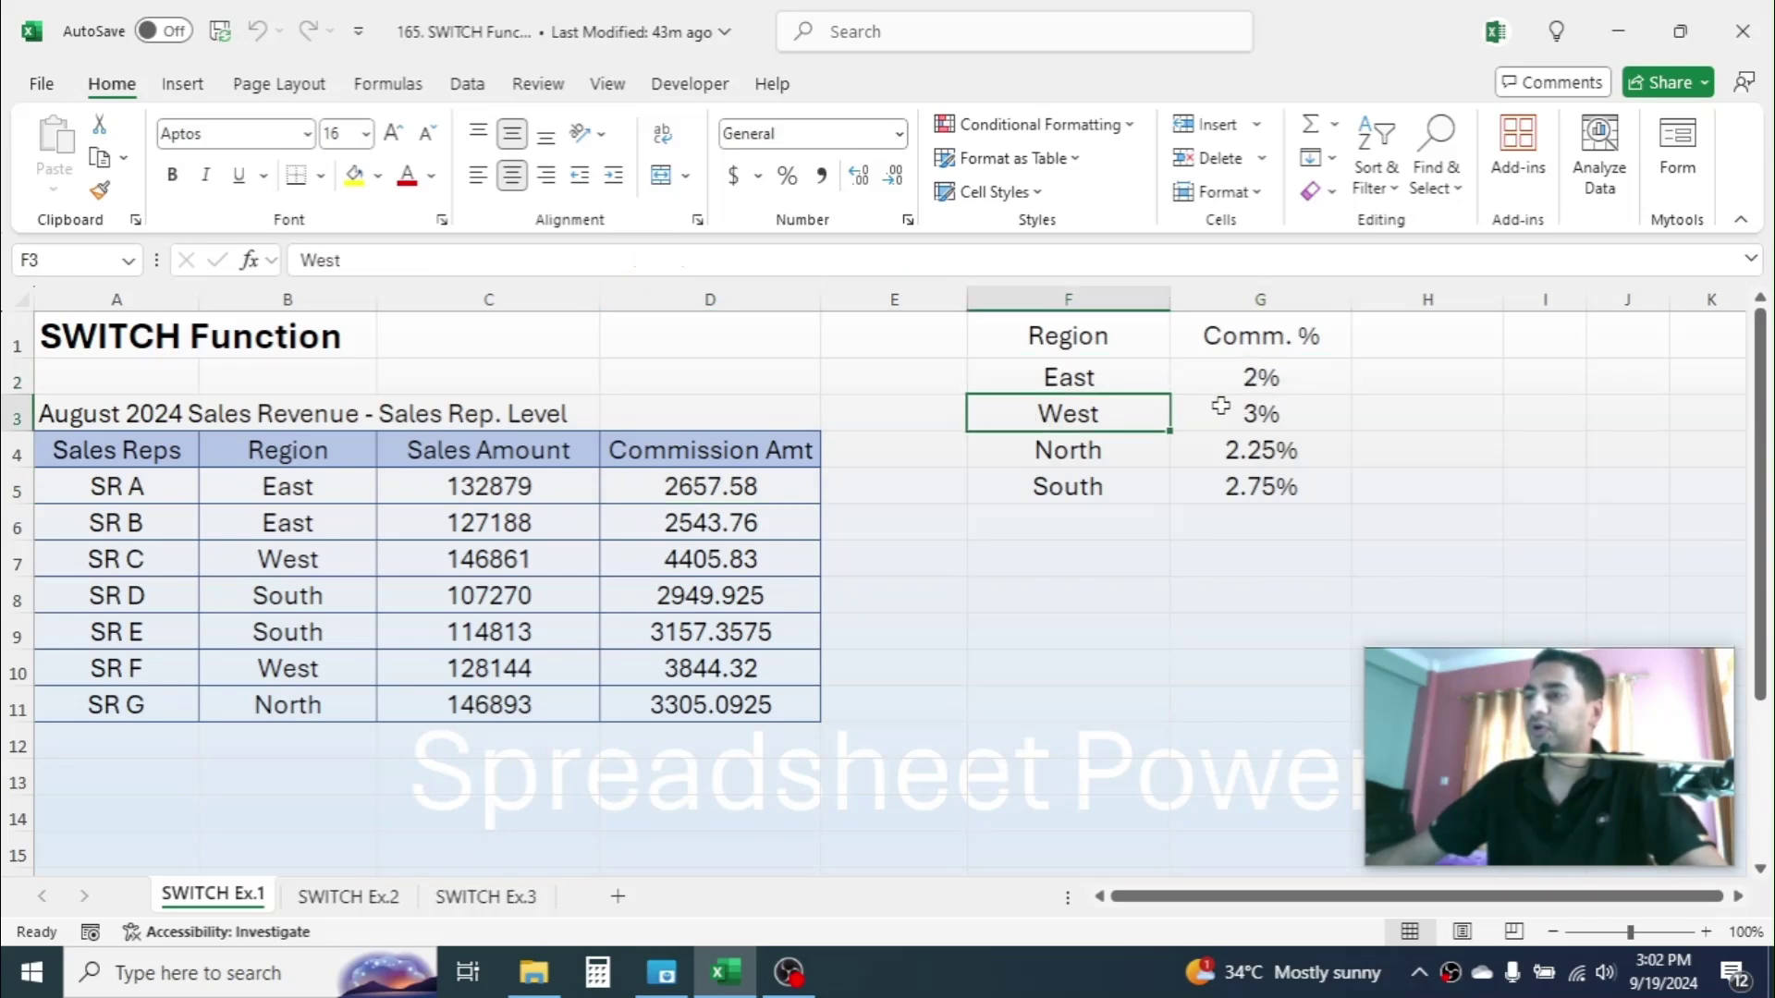
left_click(1047, 453)
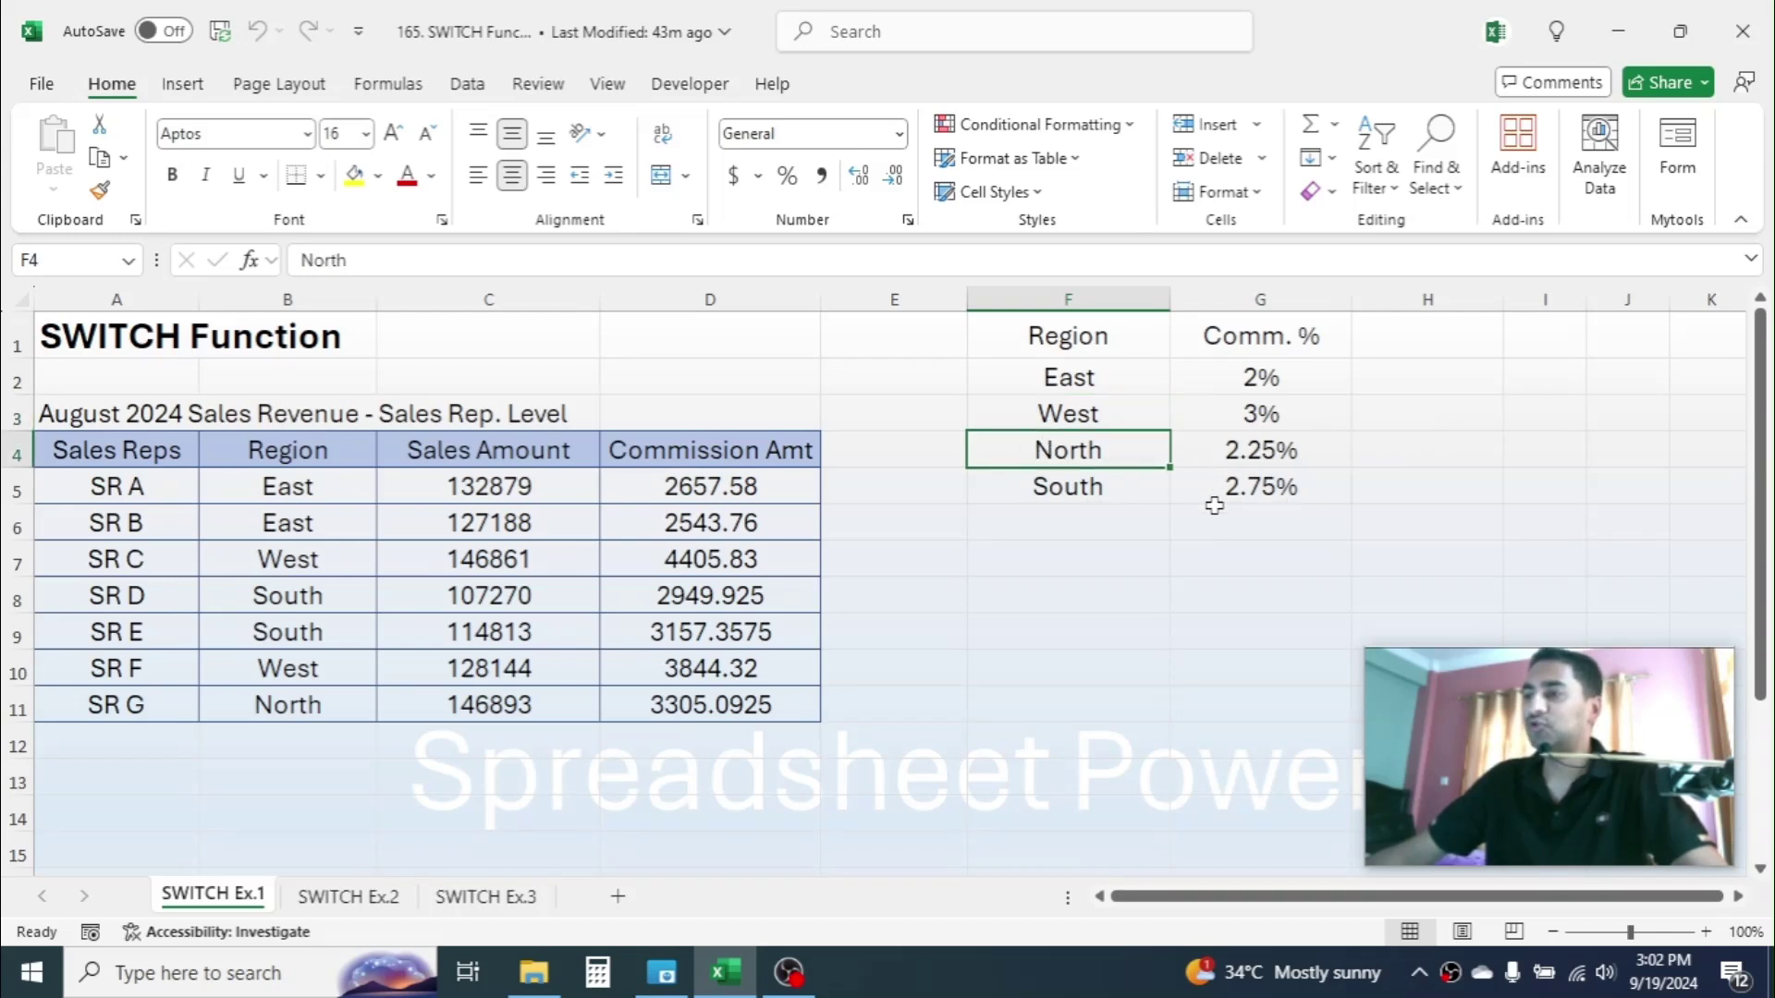
left_click(717, 477)
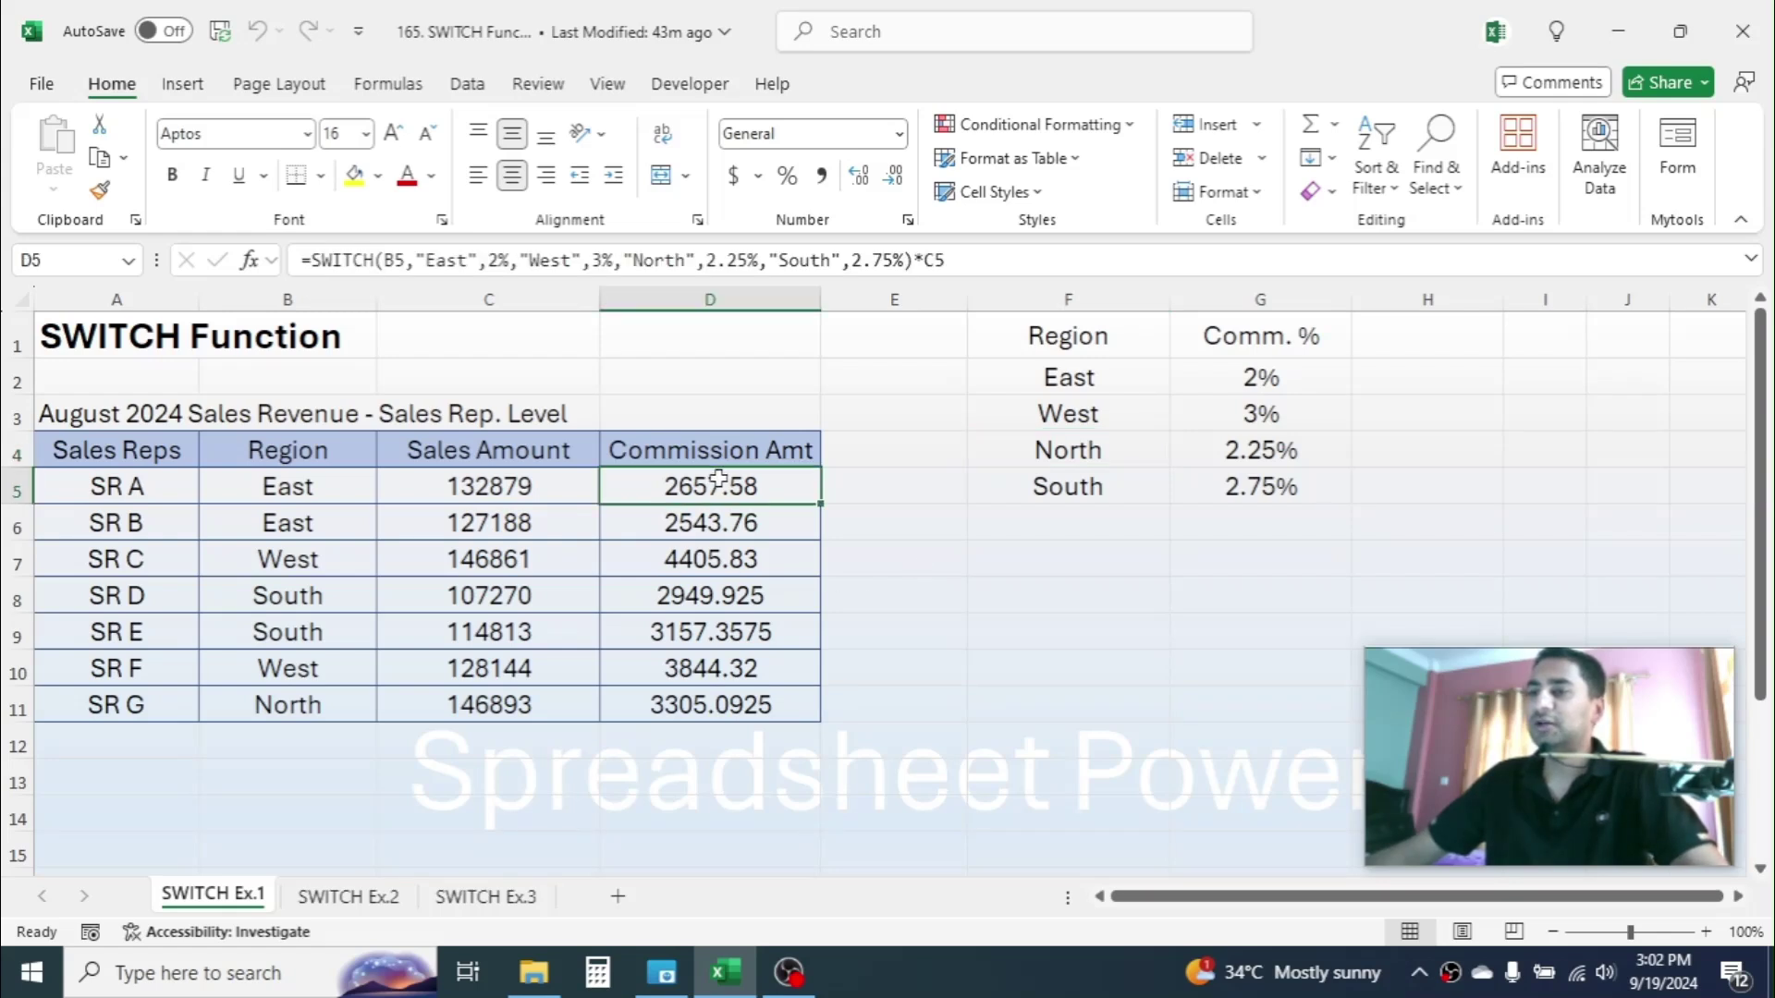
left_click(297, 481)
left_click(287, 560)
left_click(280, 658)
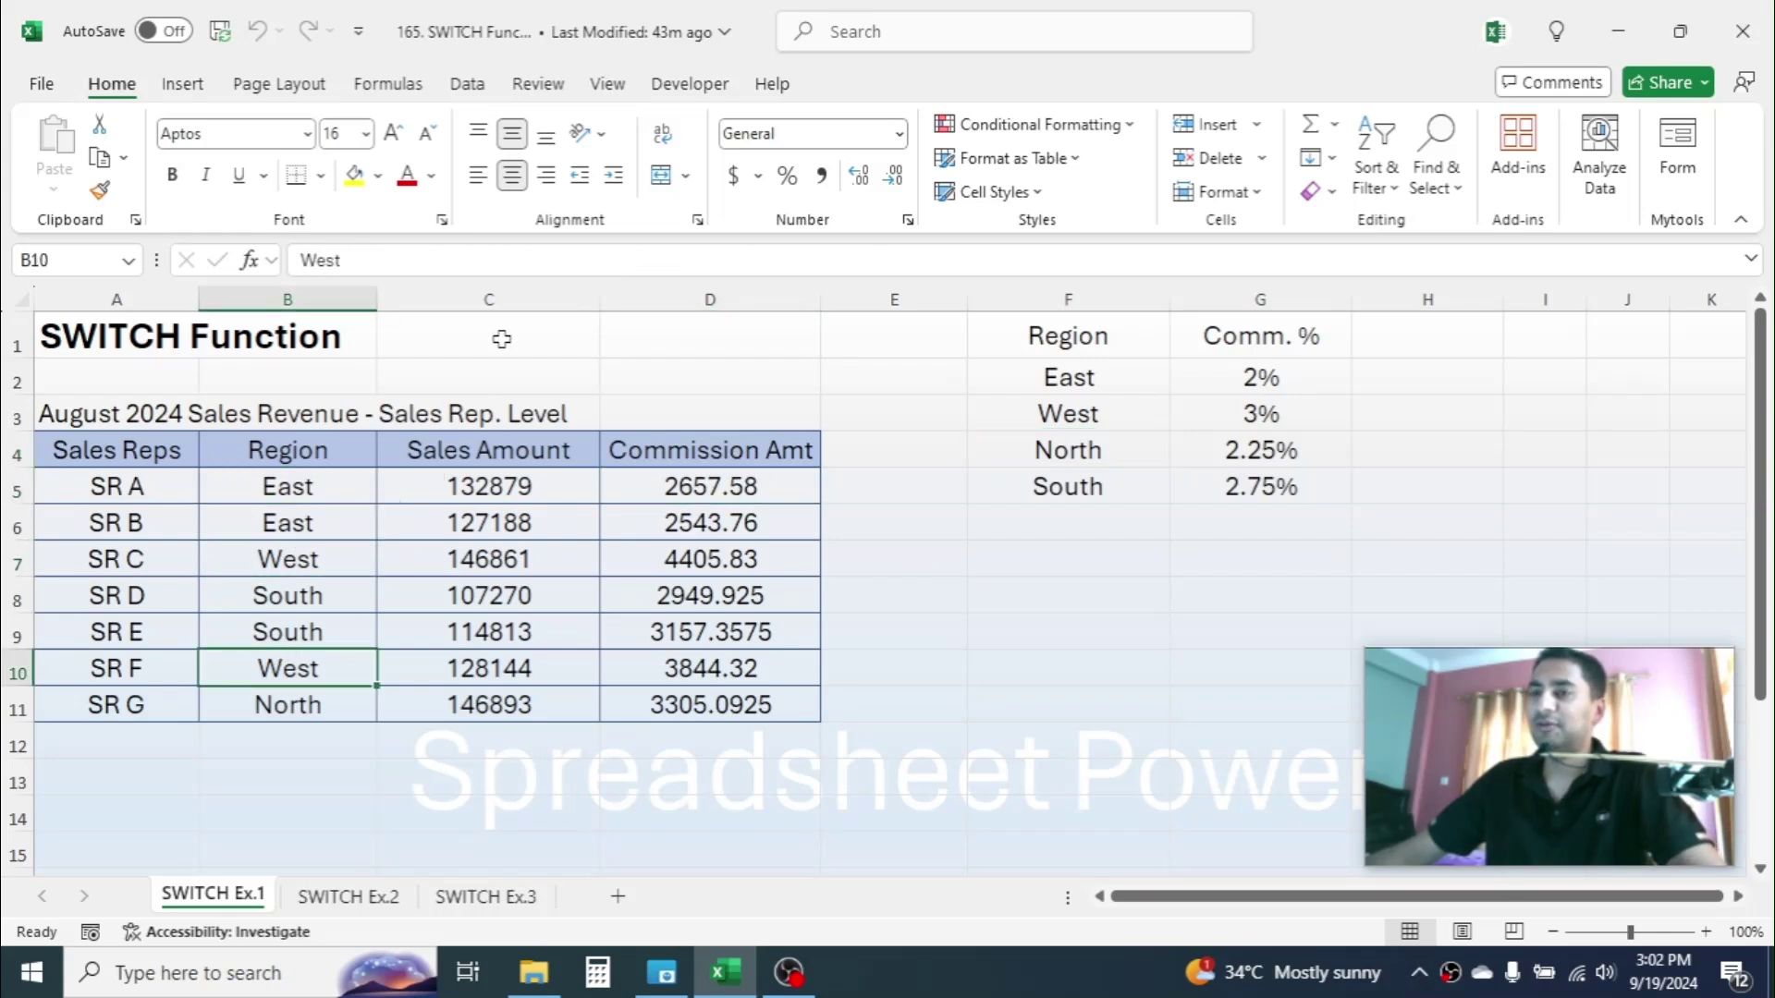
left_click(716, 477)
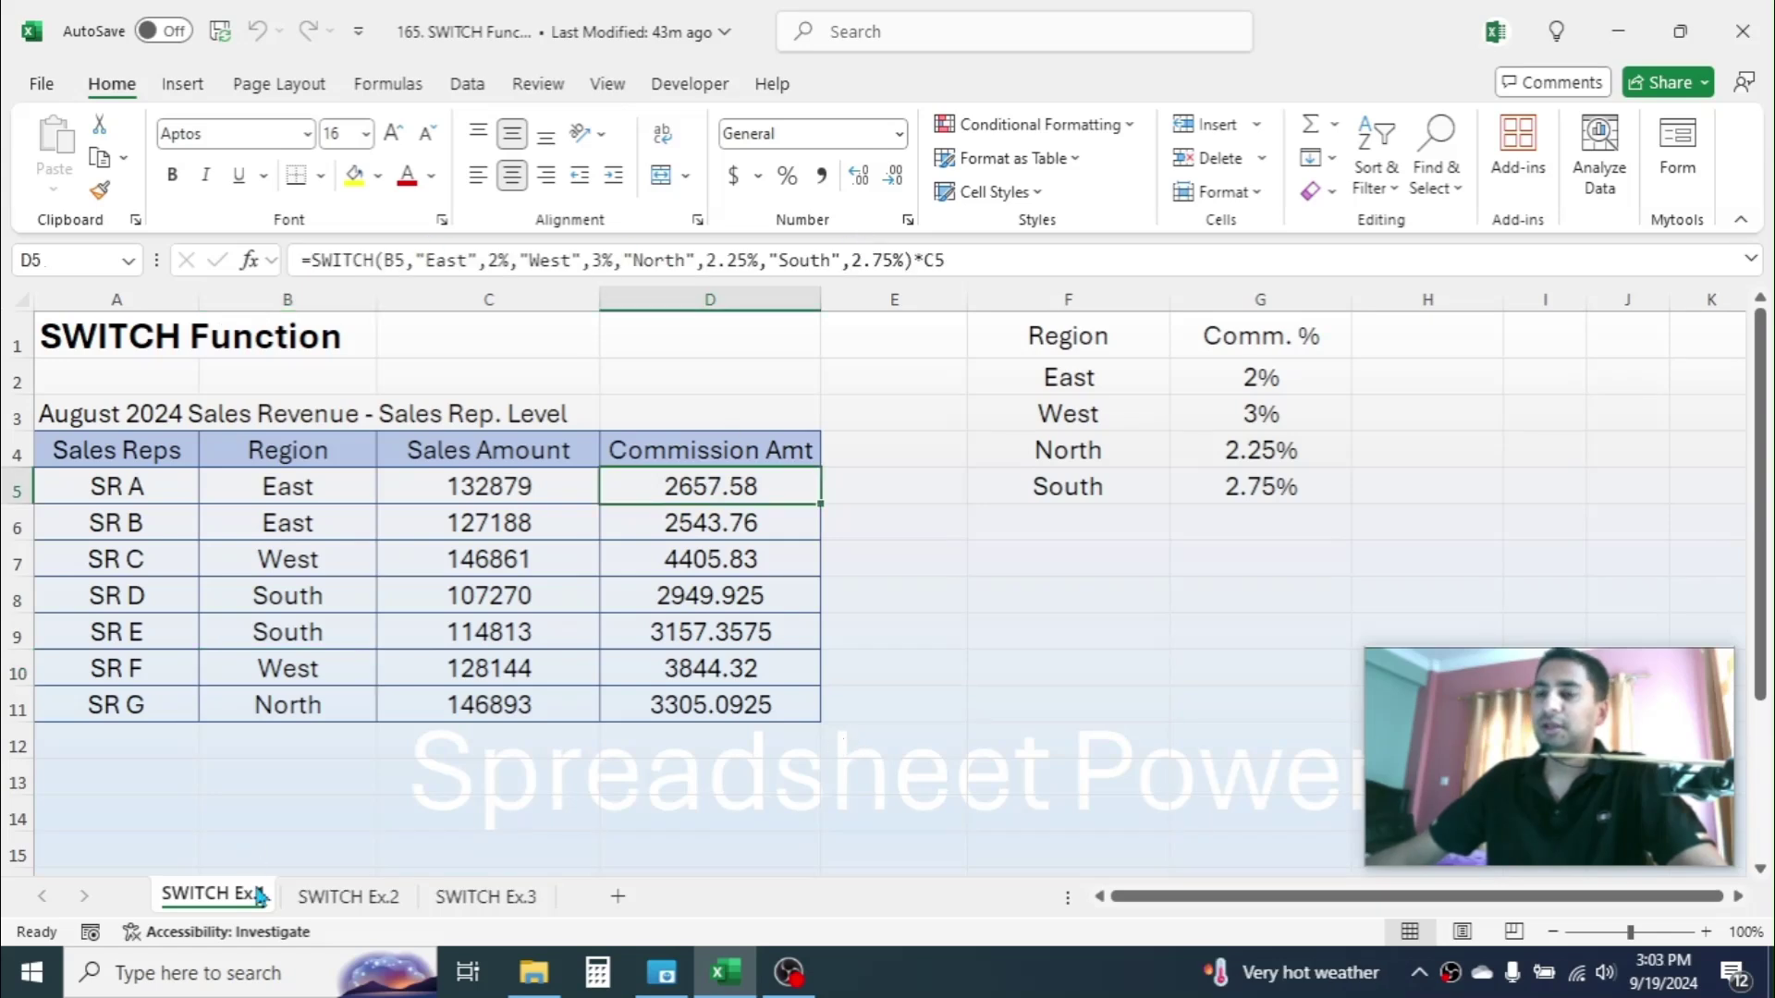
Step: Review the student name, score and grade columns on SWITCH Ex.2 and inspect the grading formula in C5
left_click(349, 897)
left_click(144, 442)
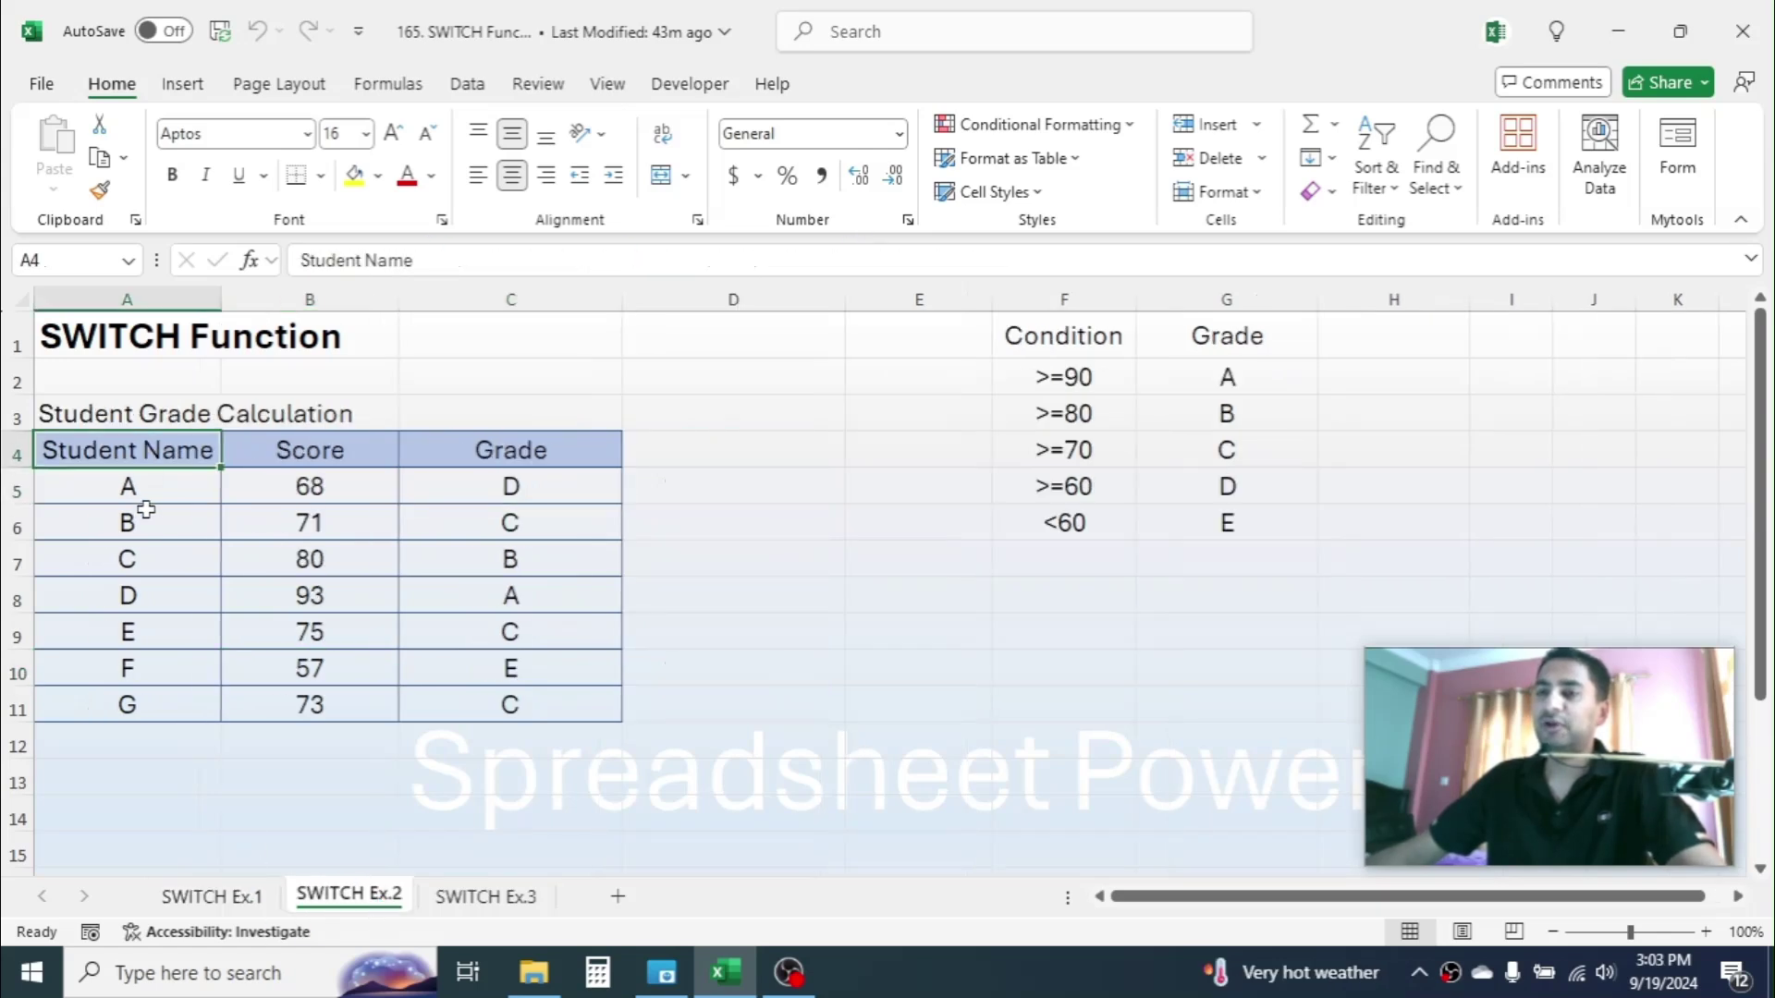
left_click_drag(146, 508, 148, 636)
left_click_drag(344, 451, 330, 650)
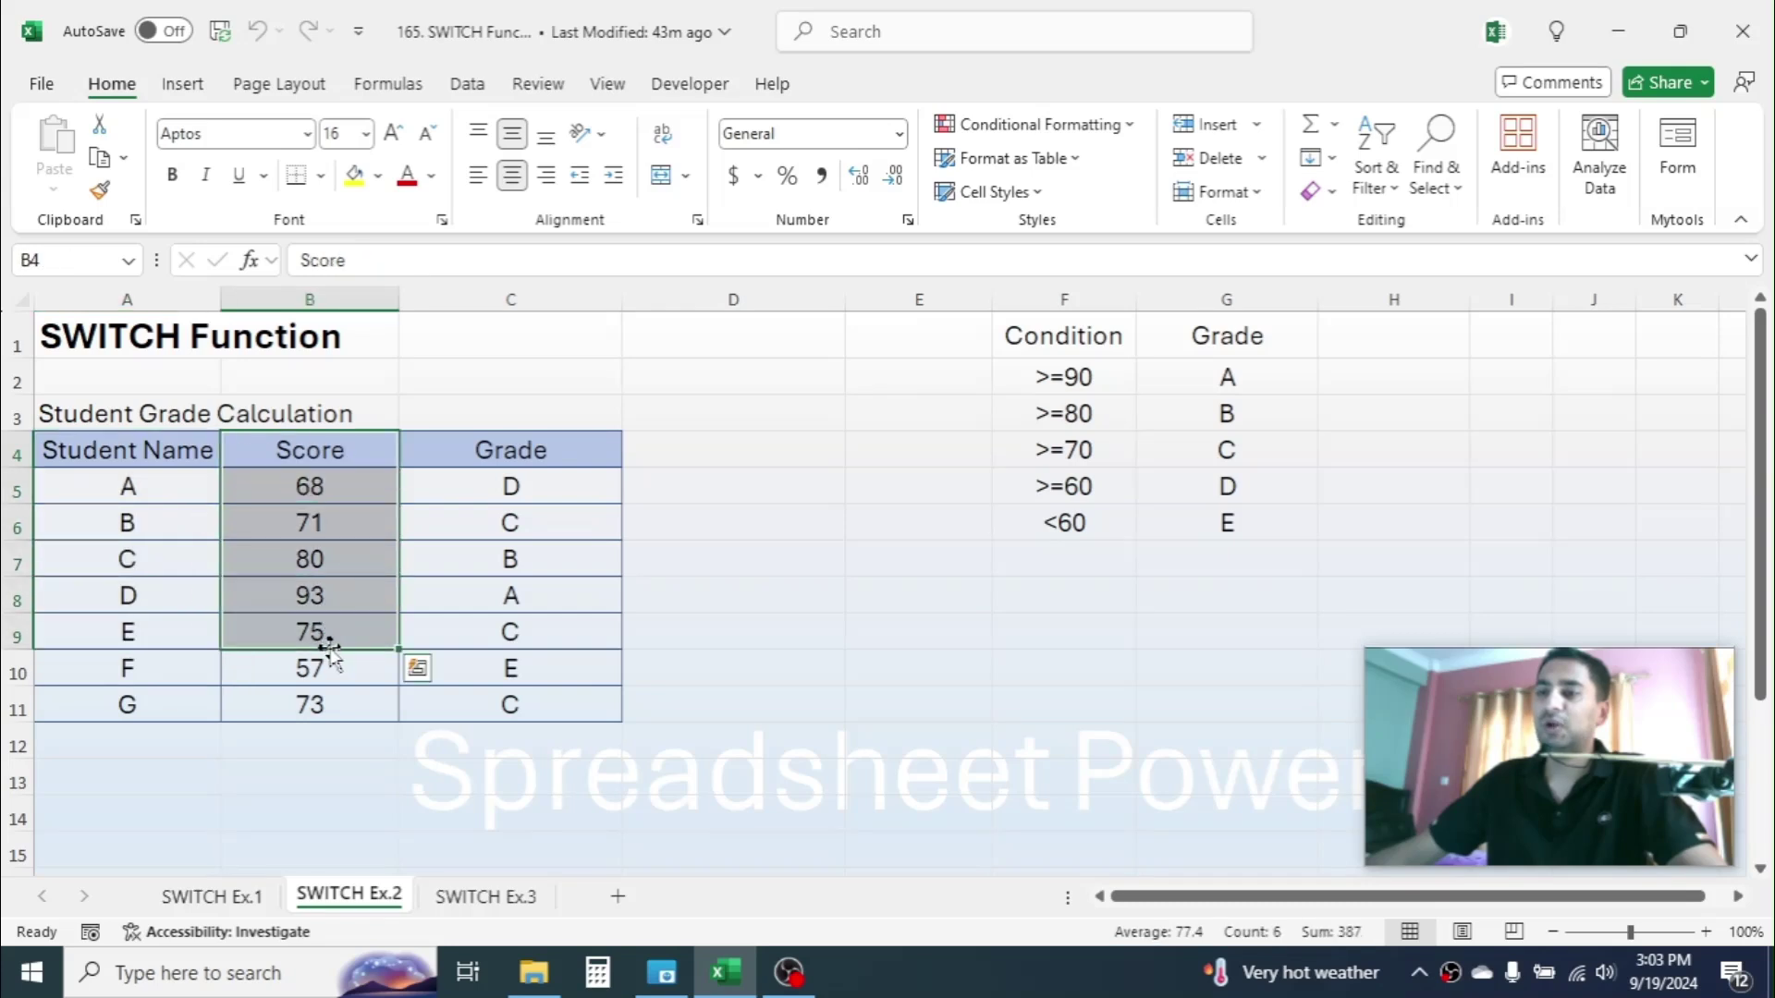
left_click_drag(546, 455, 544, 507)
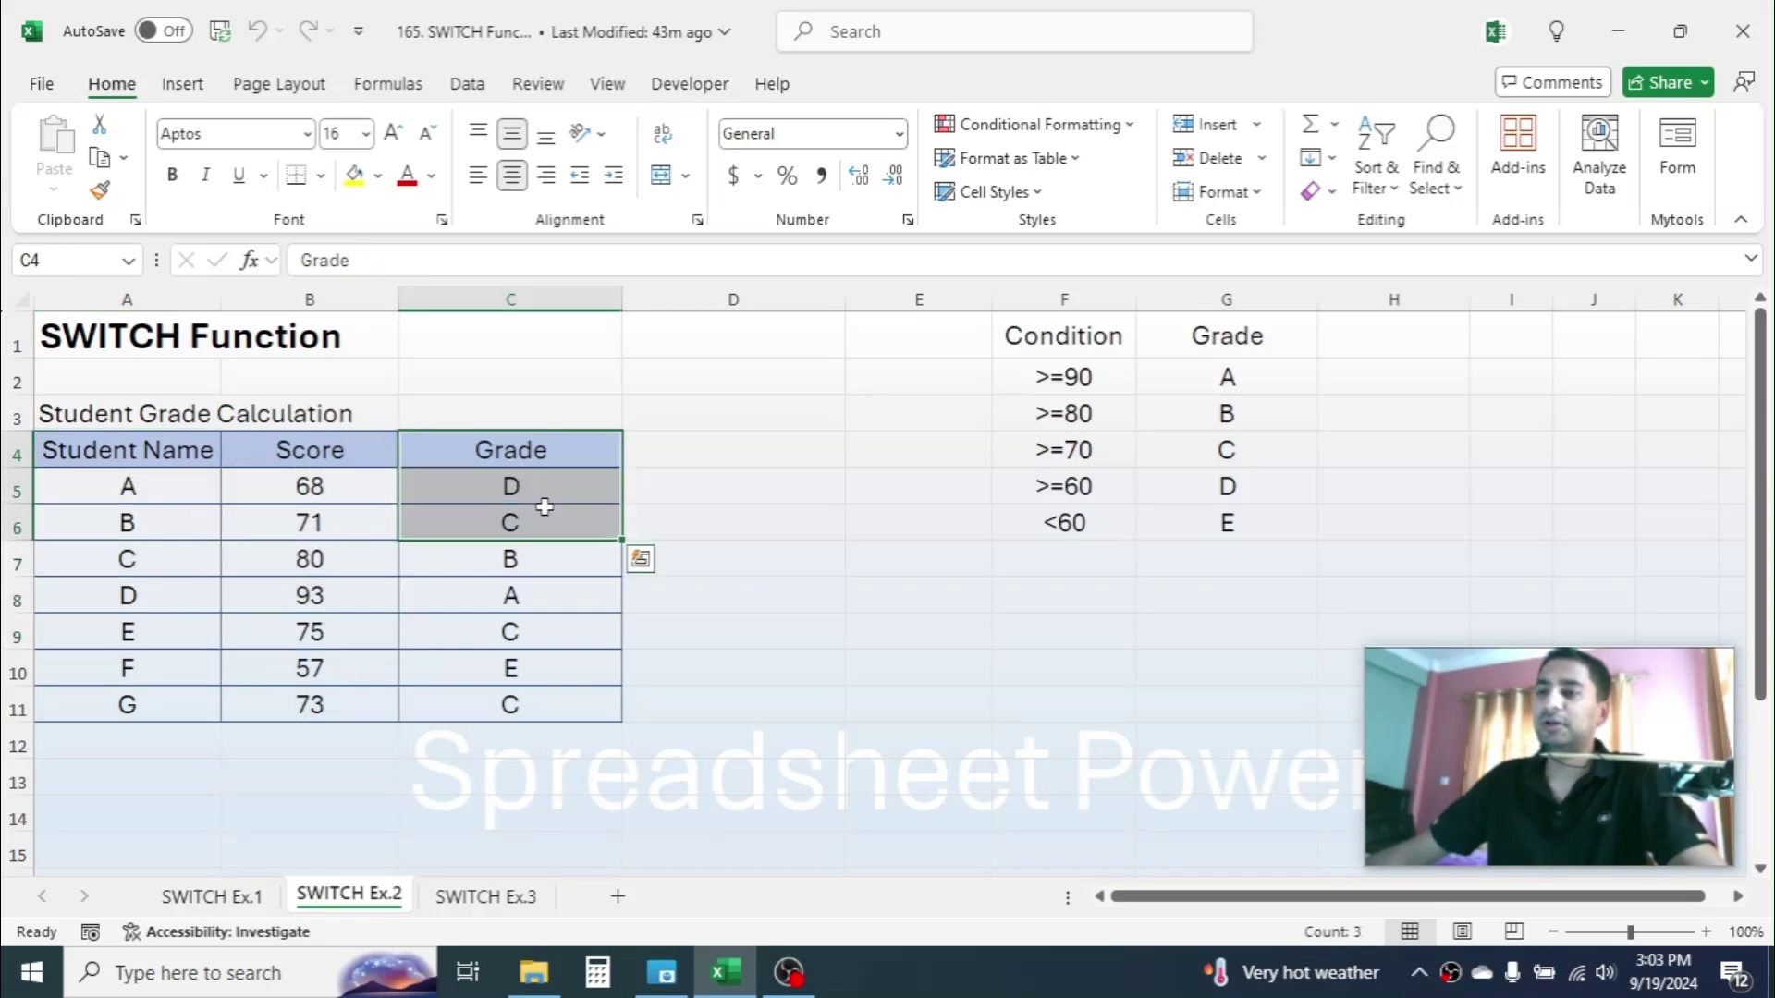
left_click(545, 477)
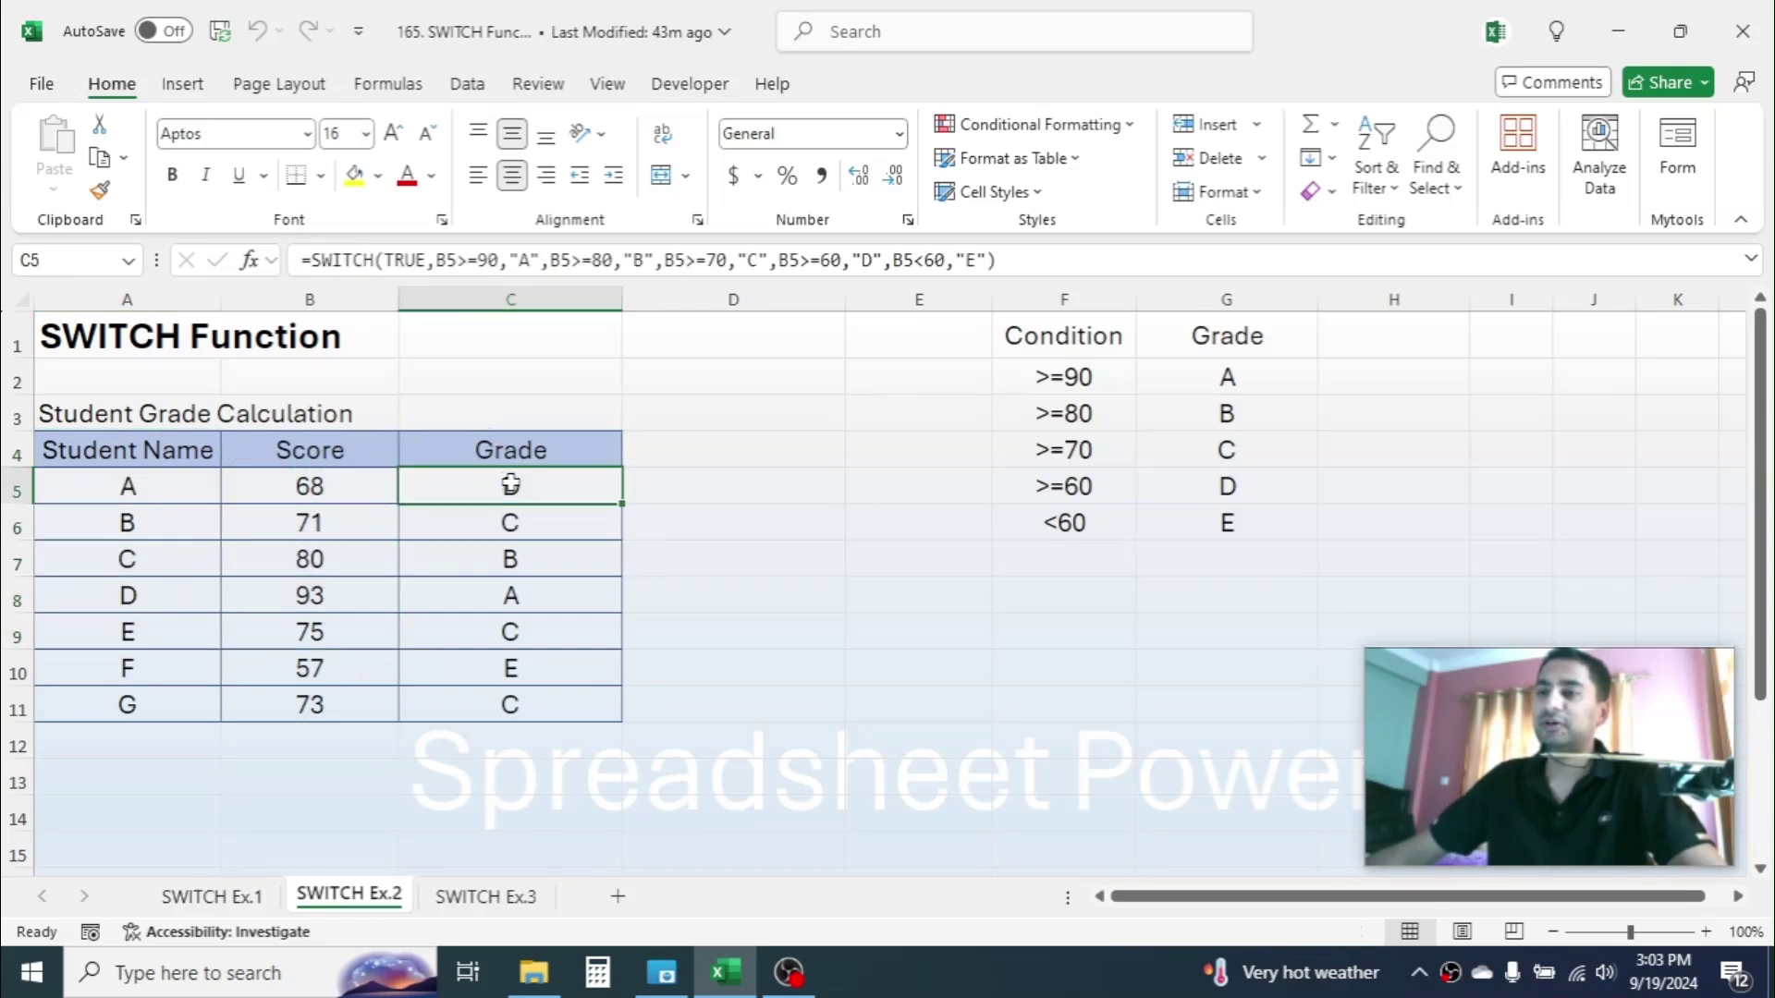
double_click(510, 484)
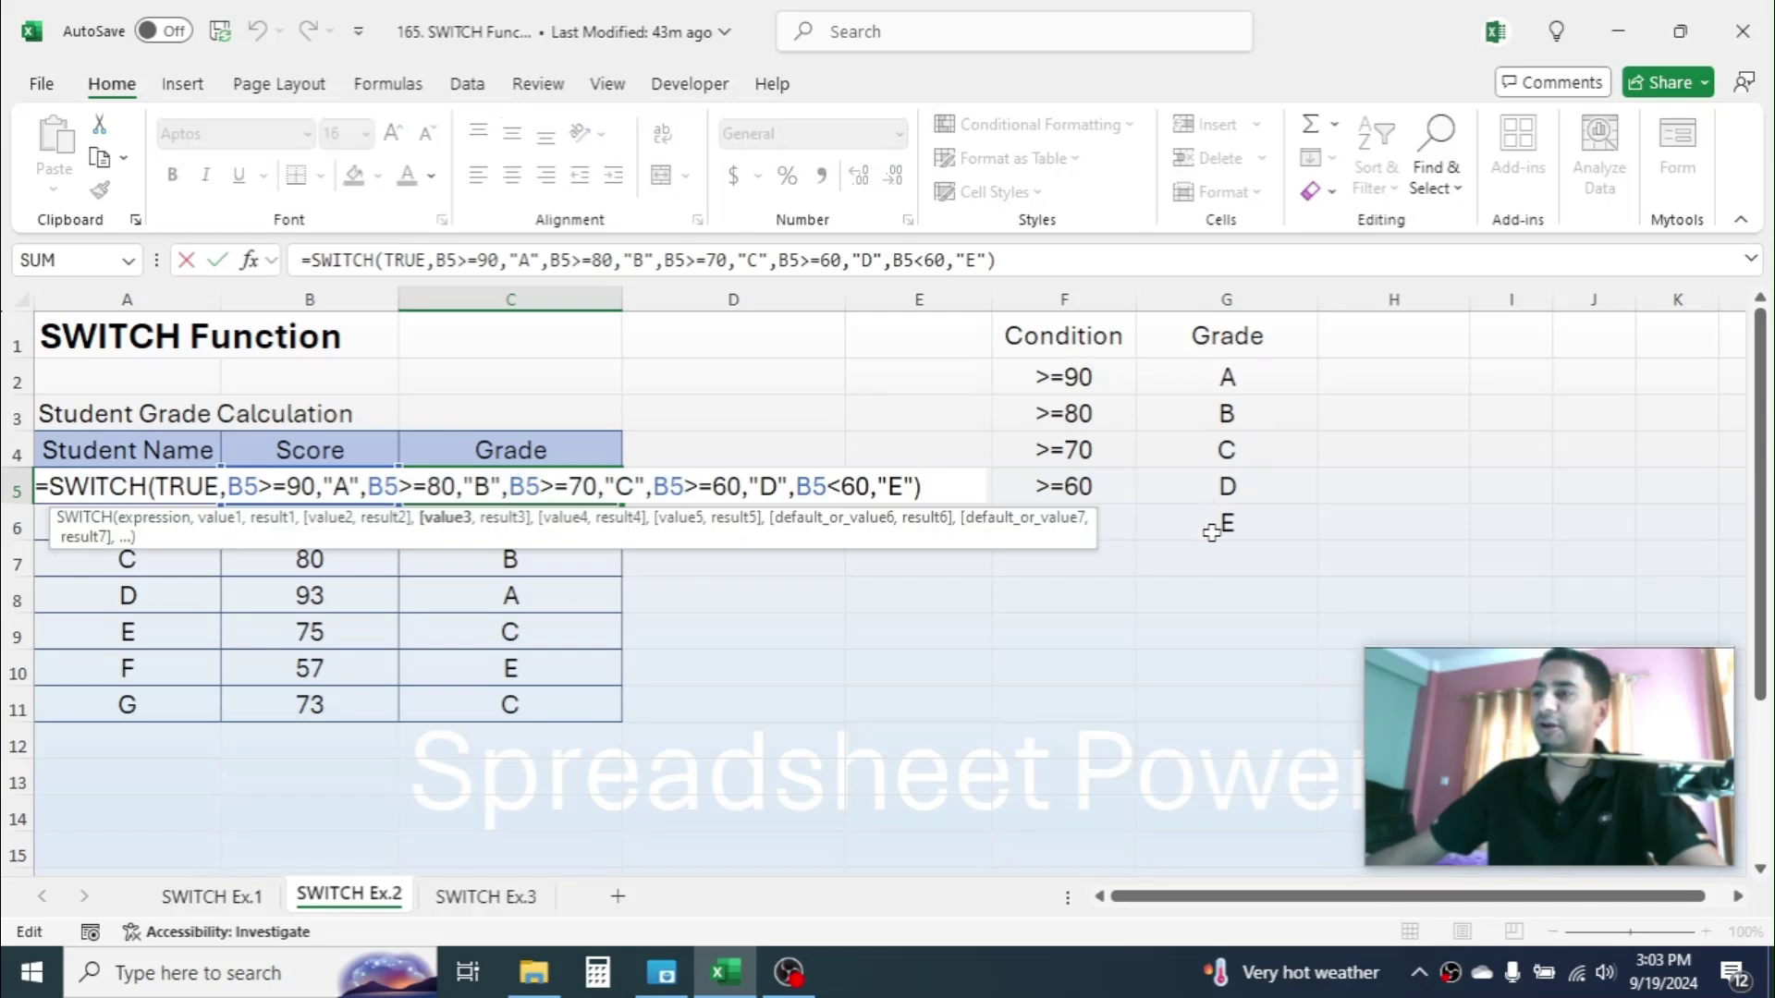
key("Escape")
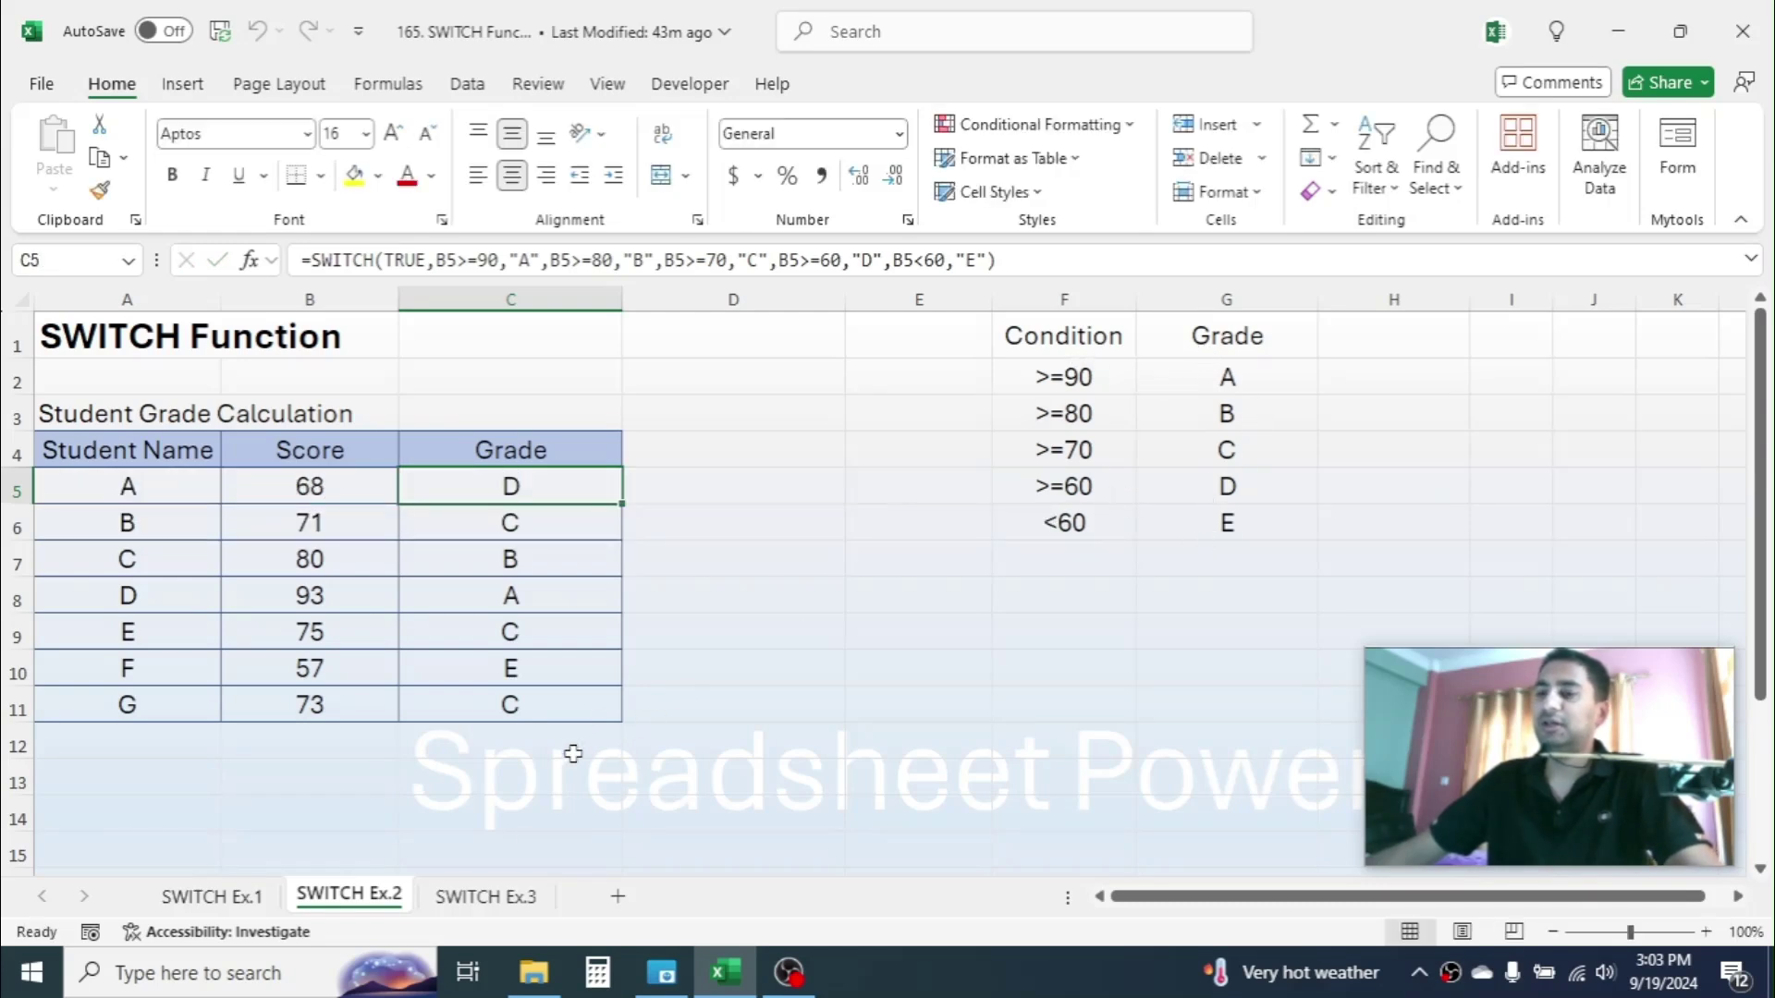
Step: Examine the East and West Sales Report tables on the SWITCH Ex.3 sheet
left_click(504, 896)
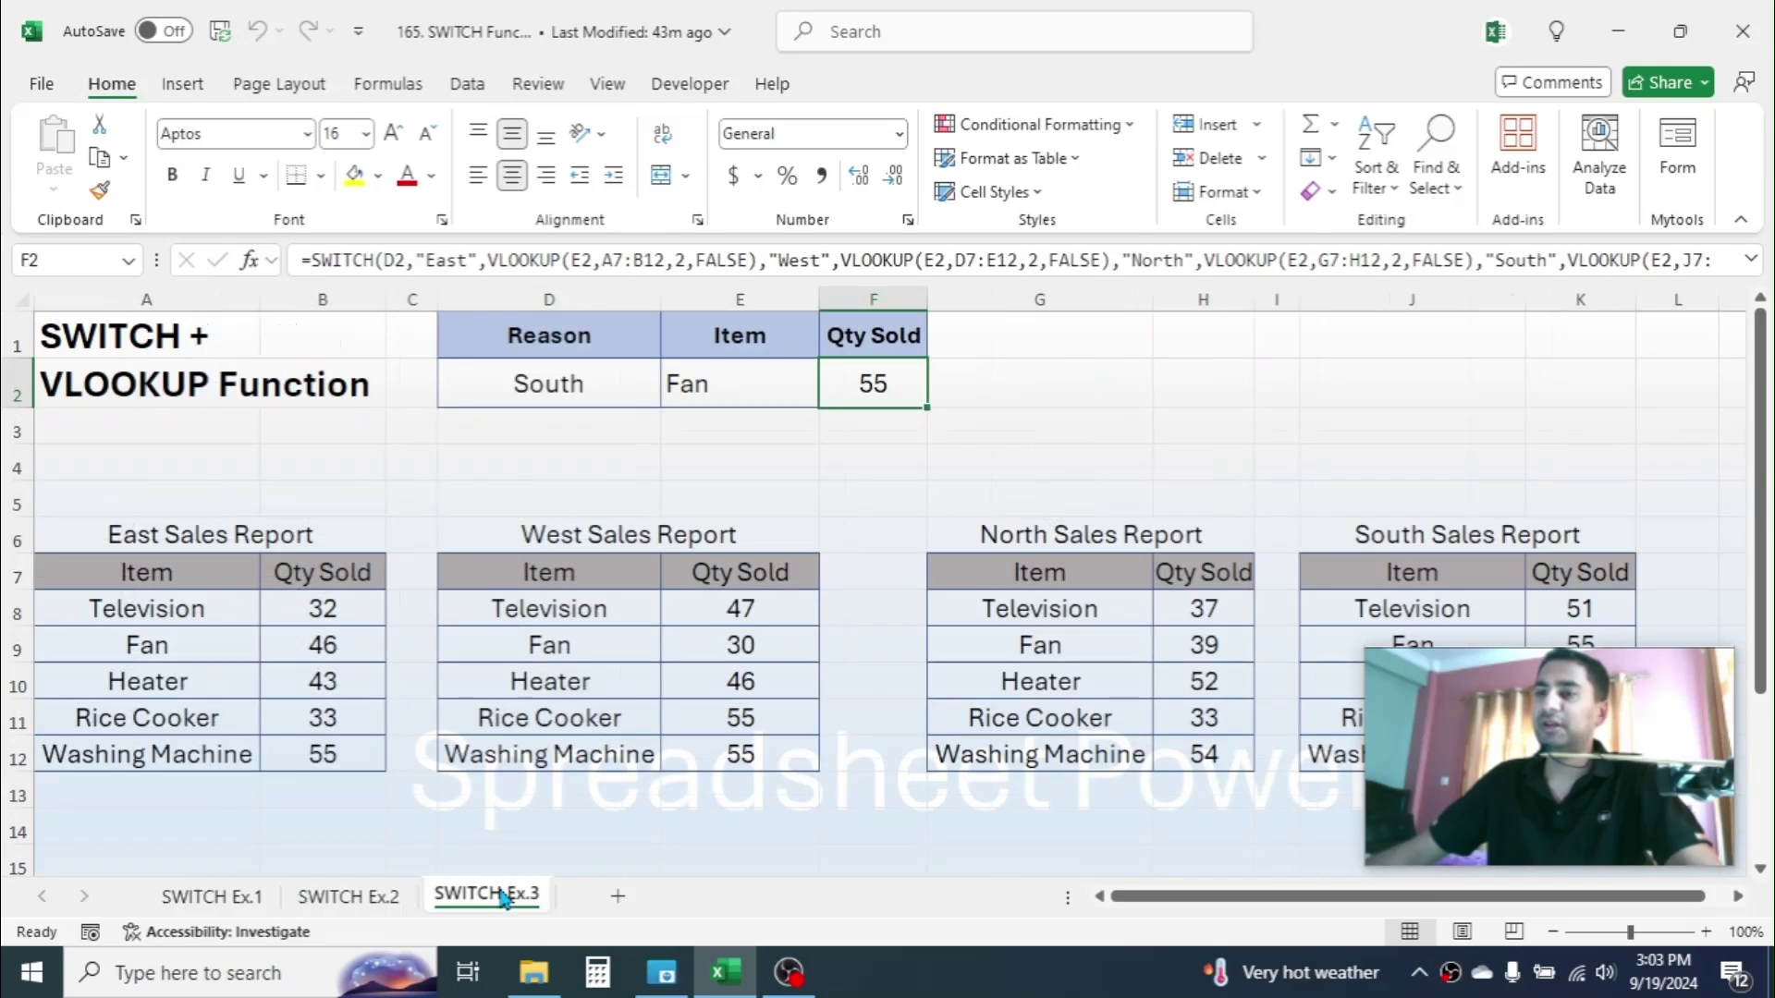
left_click_drag(235, 534, 245, 719)
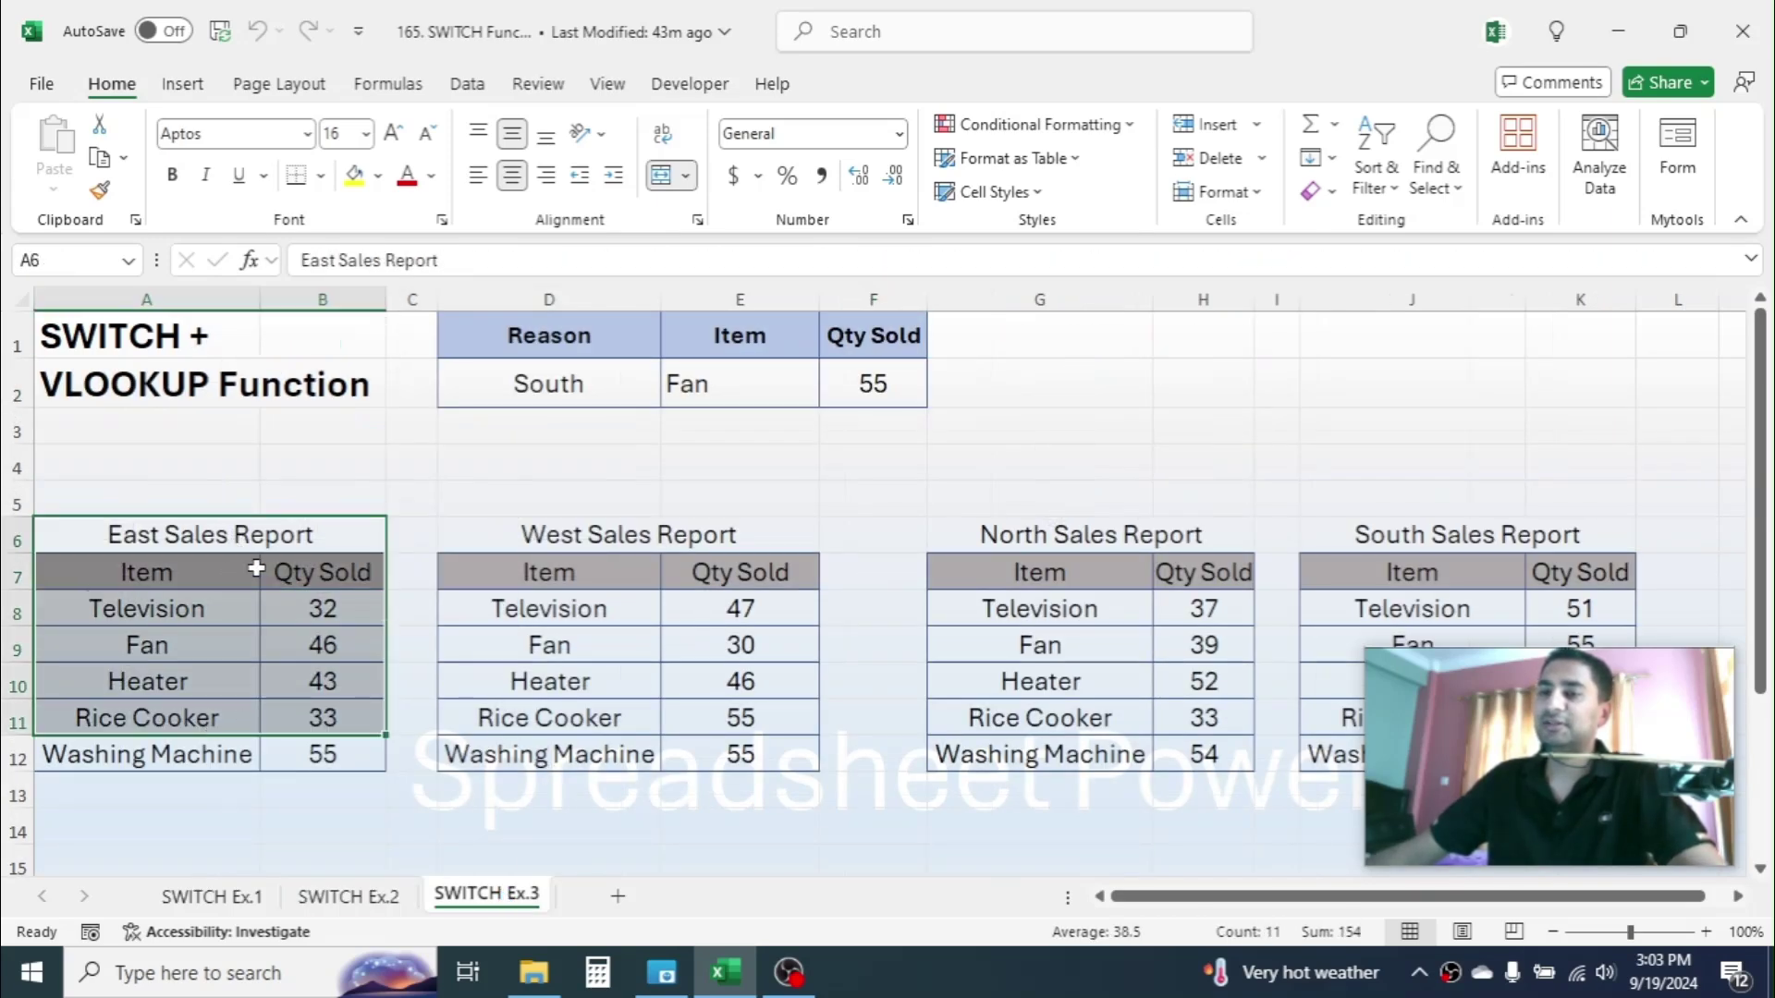
left_click_drag(675, 547, 740, 647)
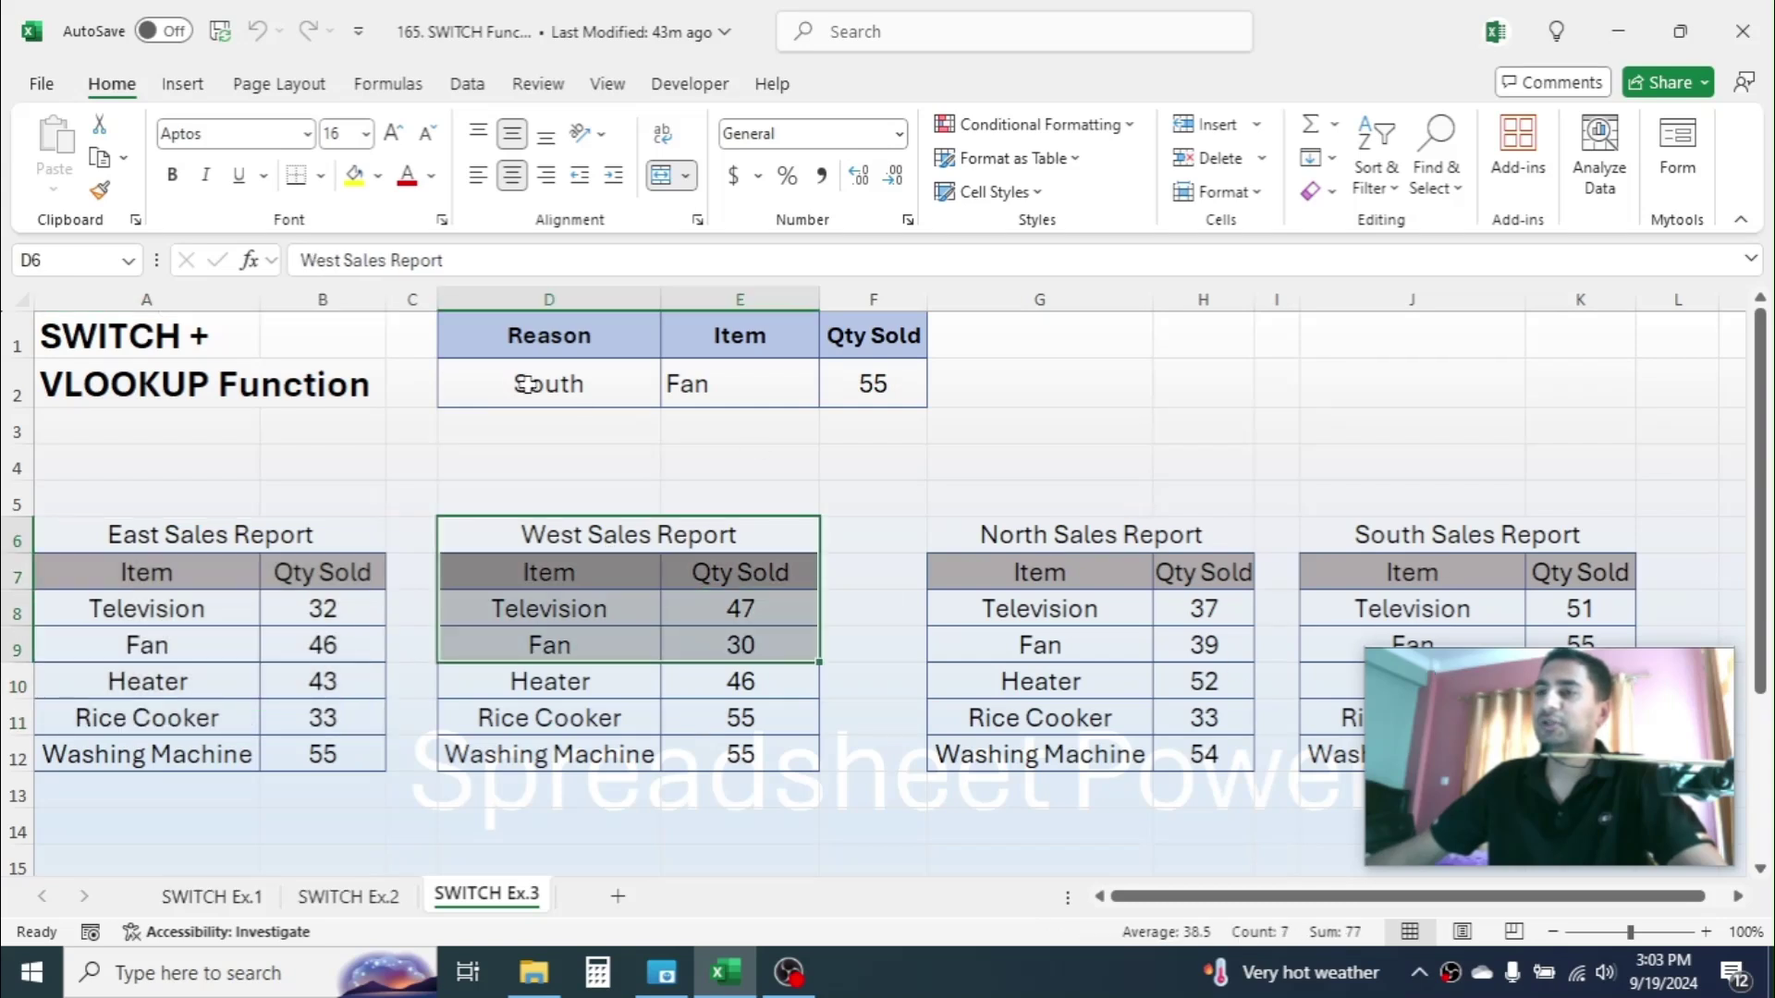
Step: Check the region choices in D2 and set the item in E2 to Heater
left_click(575, 383)
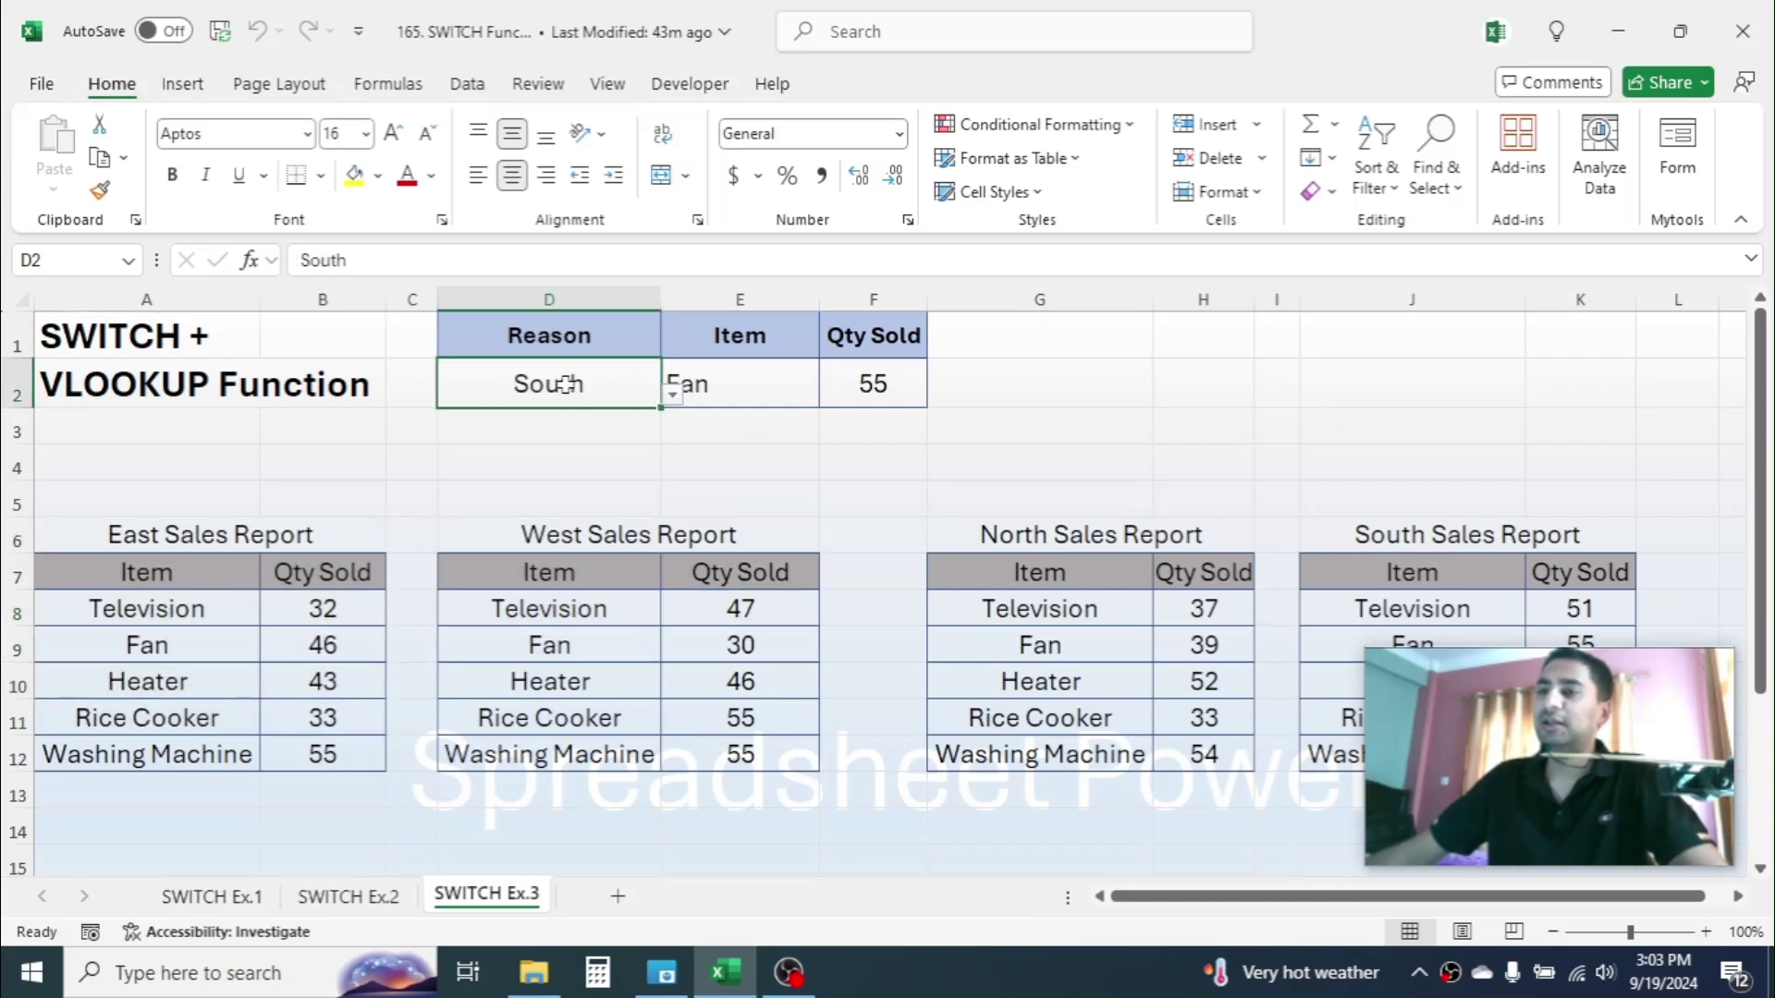
left_click(673, 395)
left_click(790, 388)
left_click(831, 395)
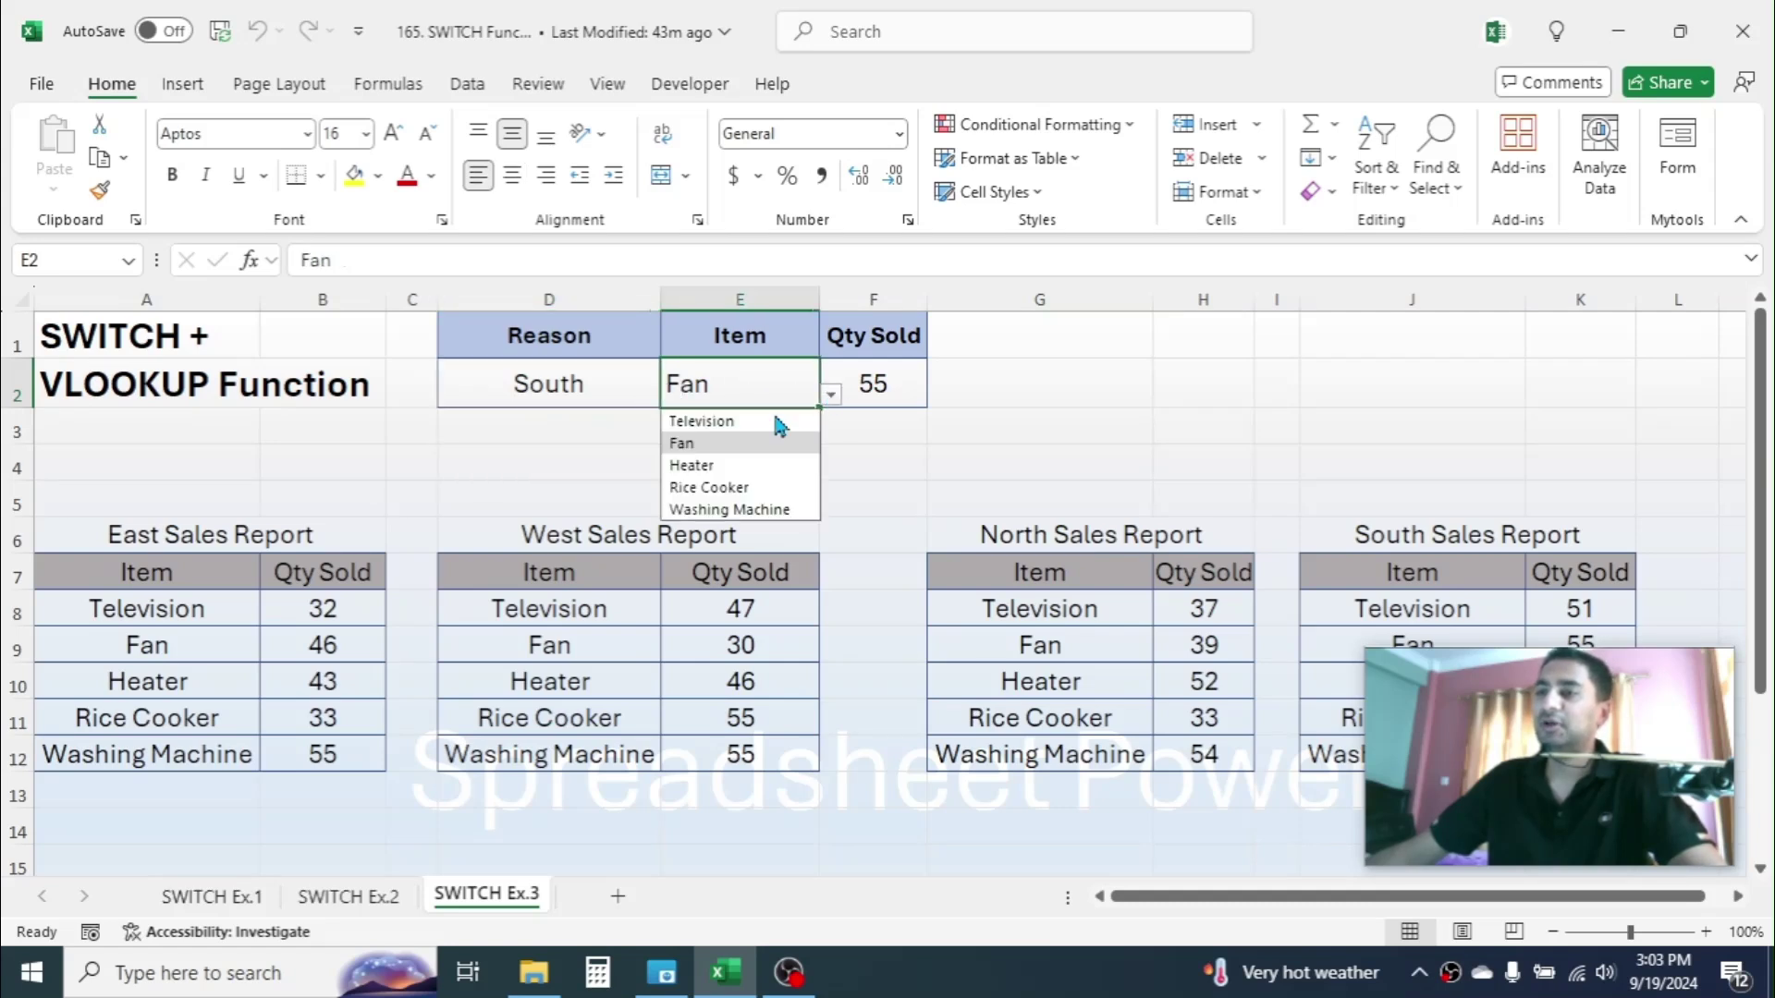
left_click(701, 465)
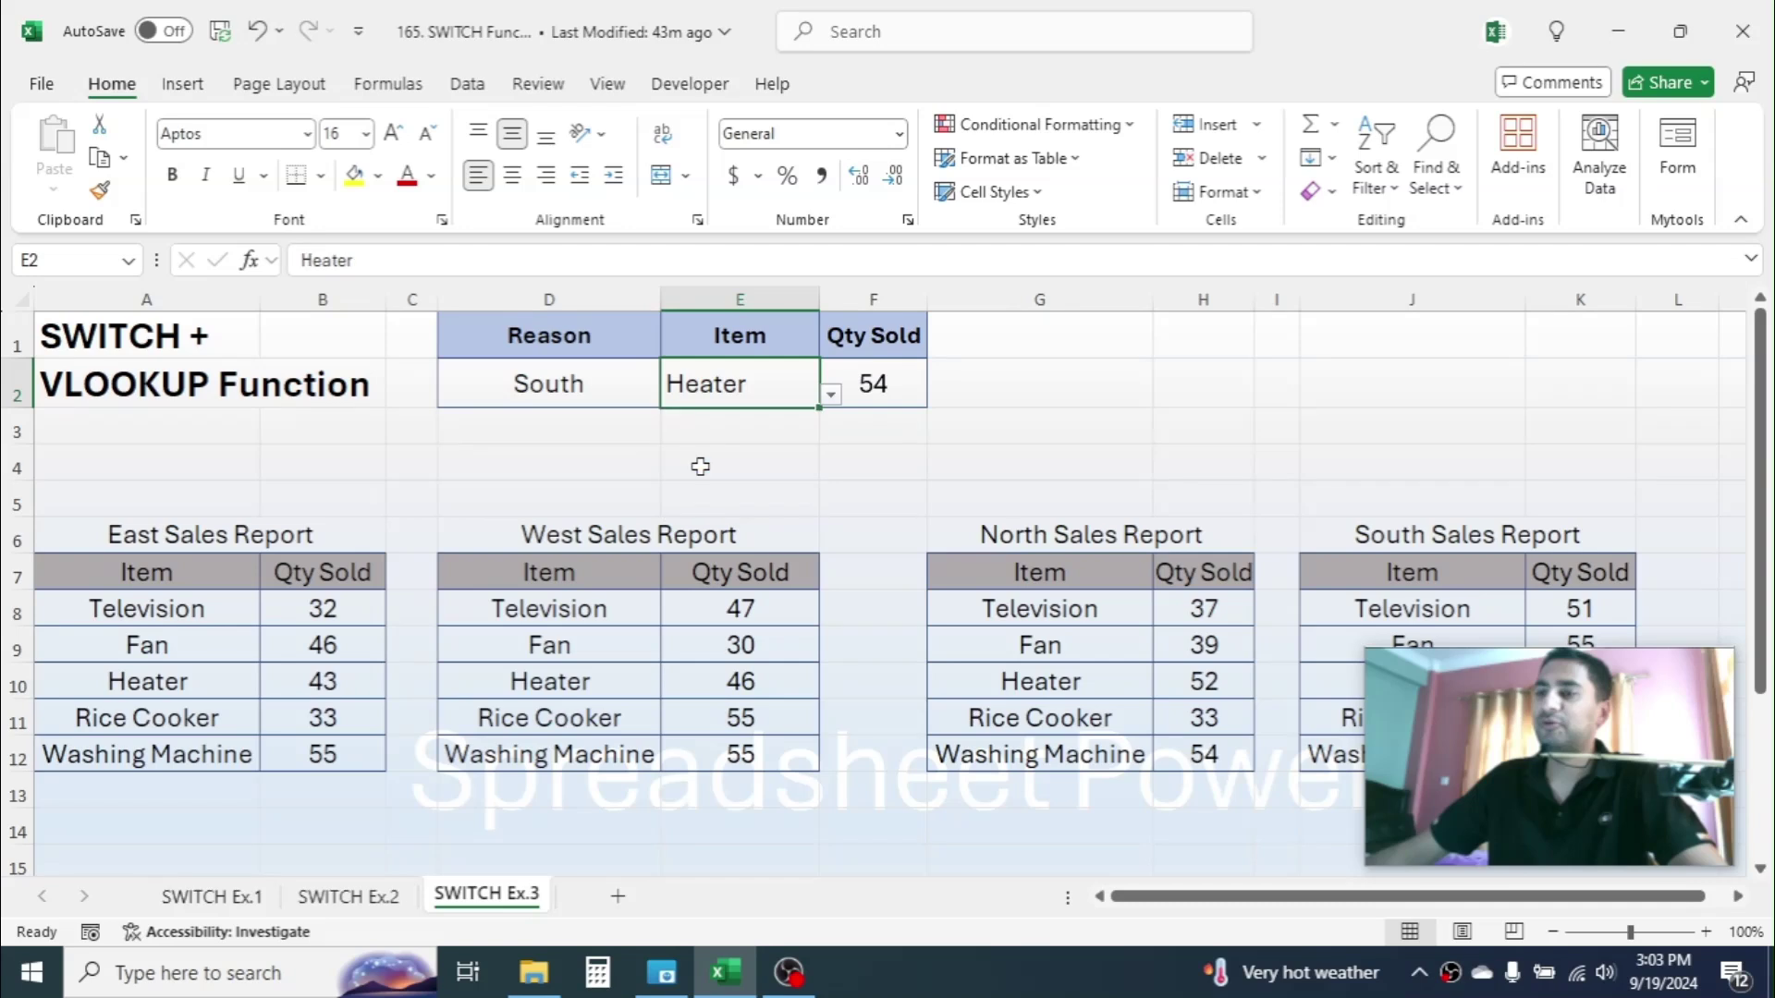
Step: Inspect the combined SWITCH and VLOOKUP formula in the Qty Sold cell F2
left_click(886, 384)
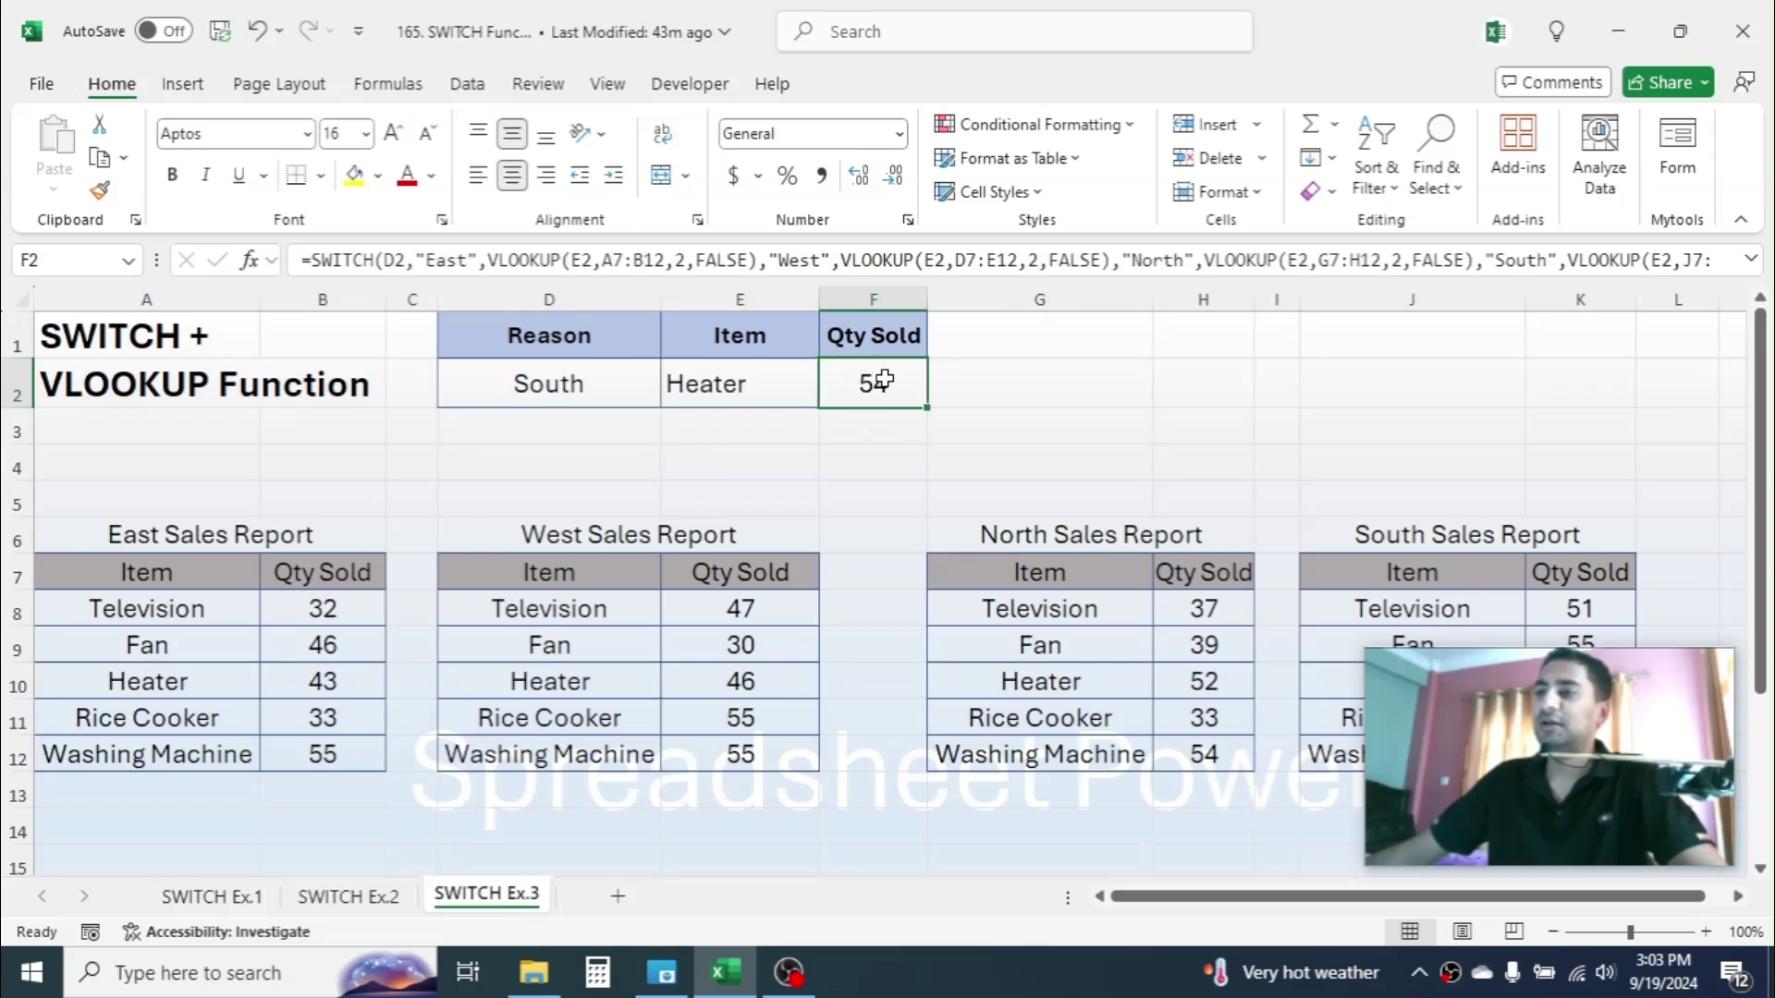
double_click(886, 381)
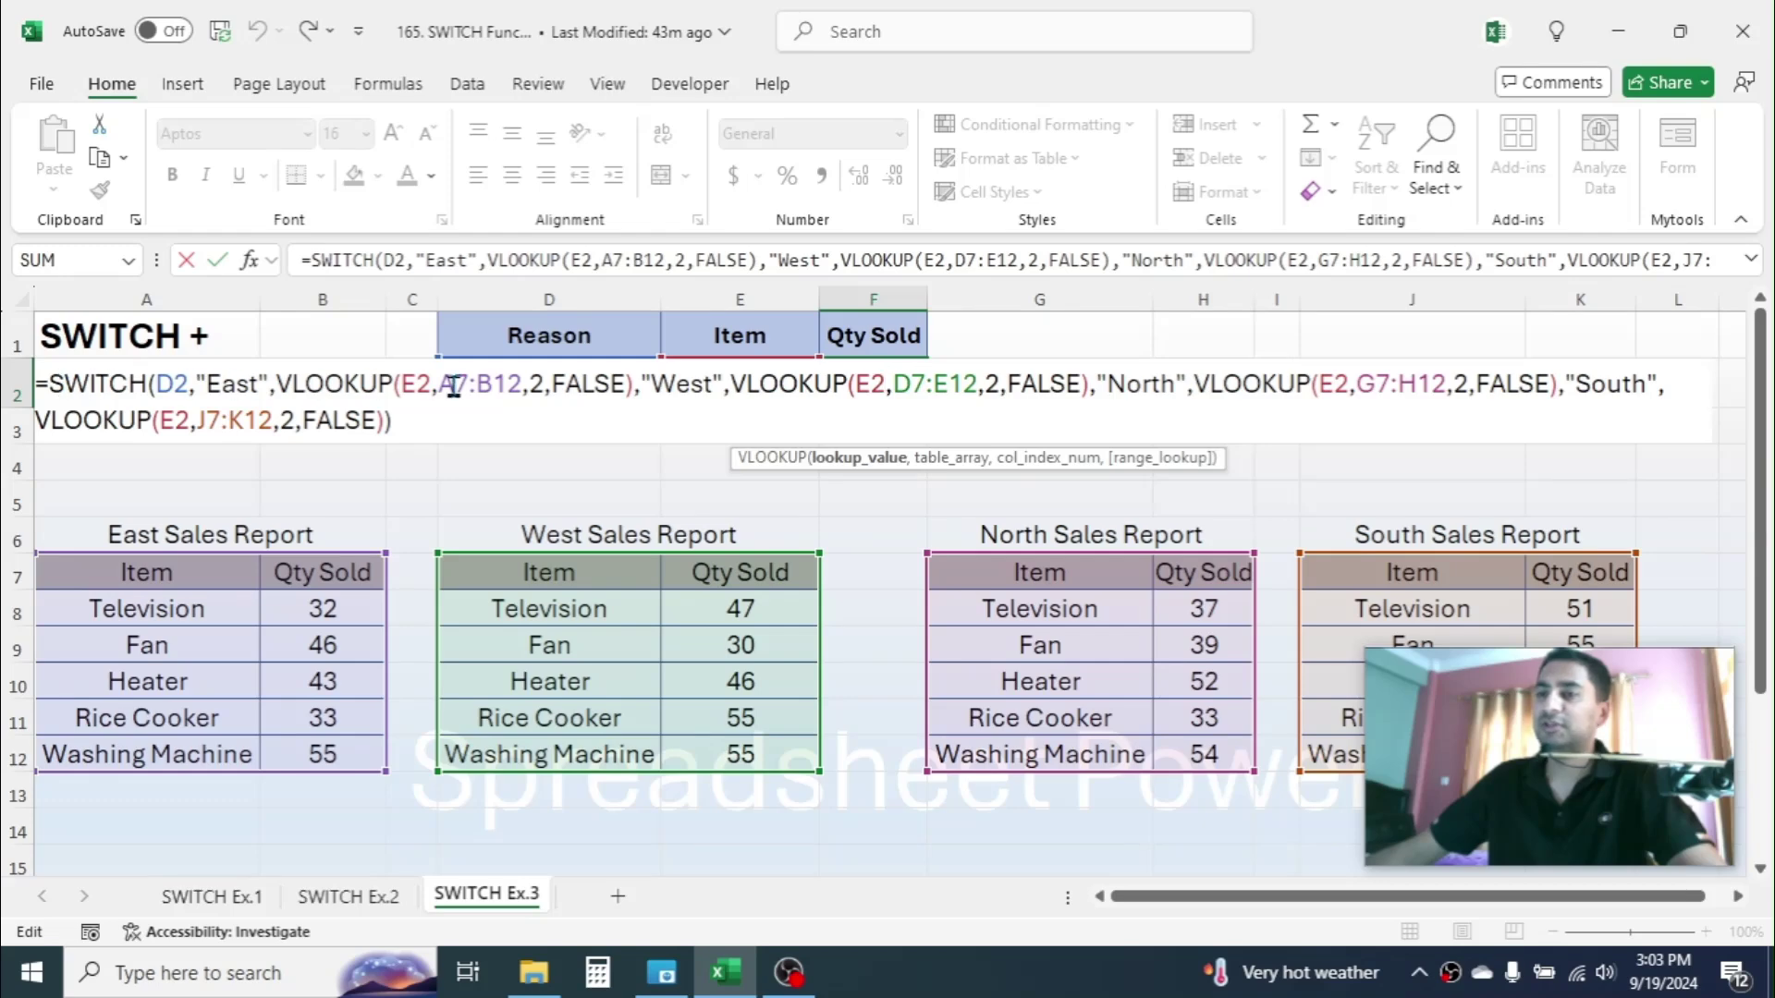
key("Escape")
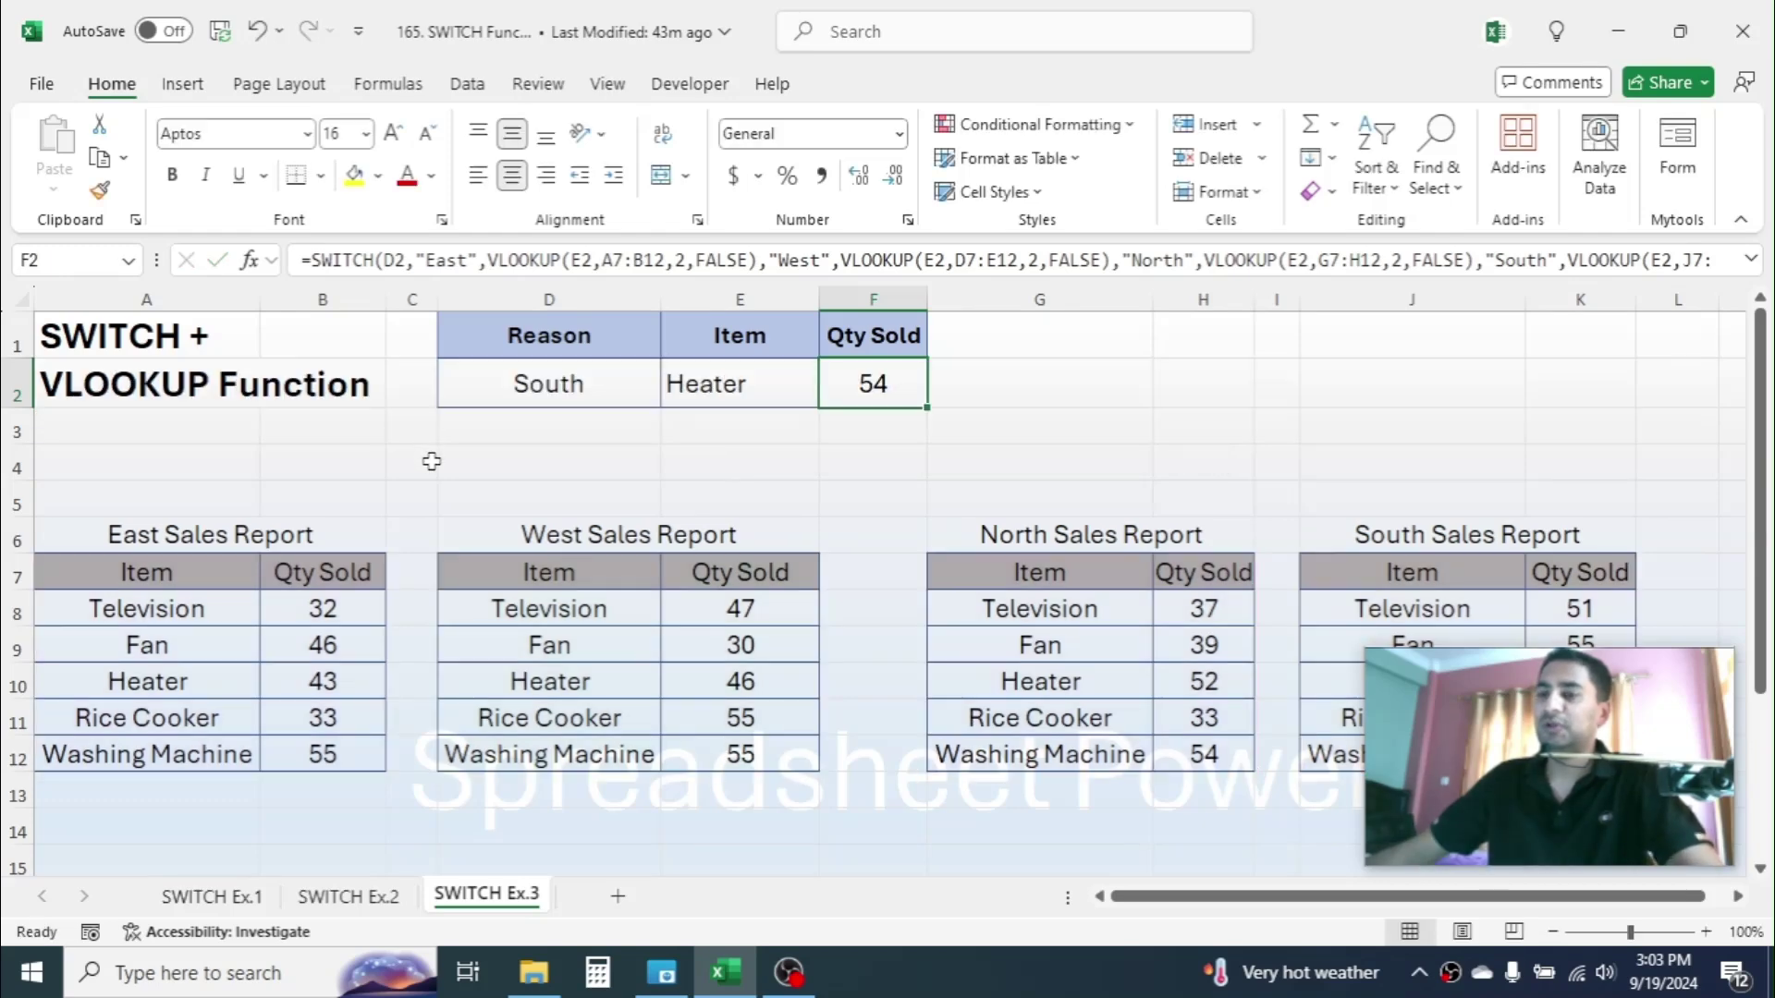
Step: Clear all the commission amounts in D5:D11 on the SWITCH Ex.1 sheet
left_click(227, 897)
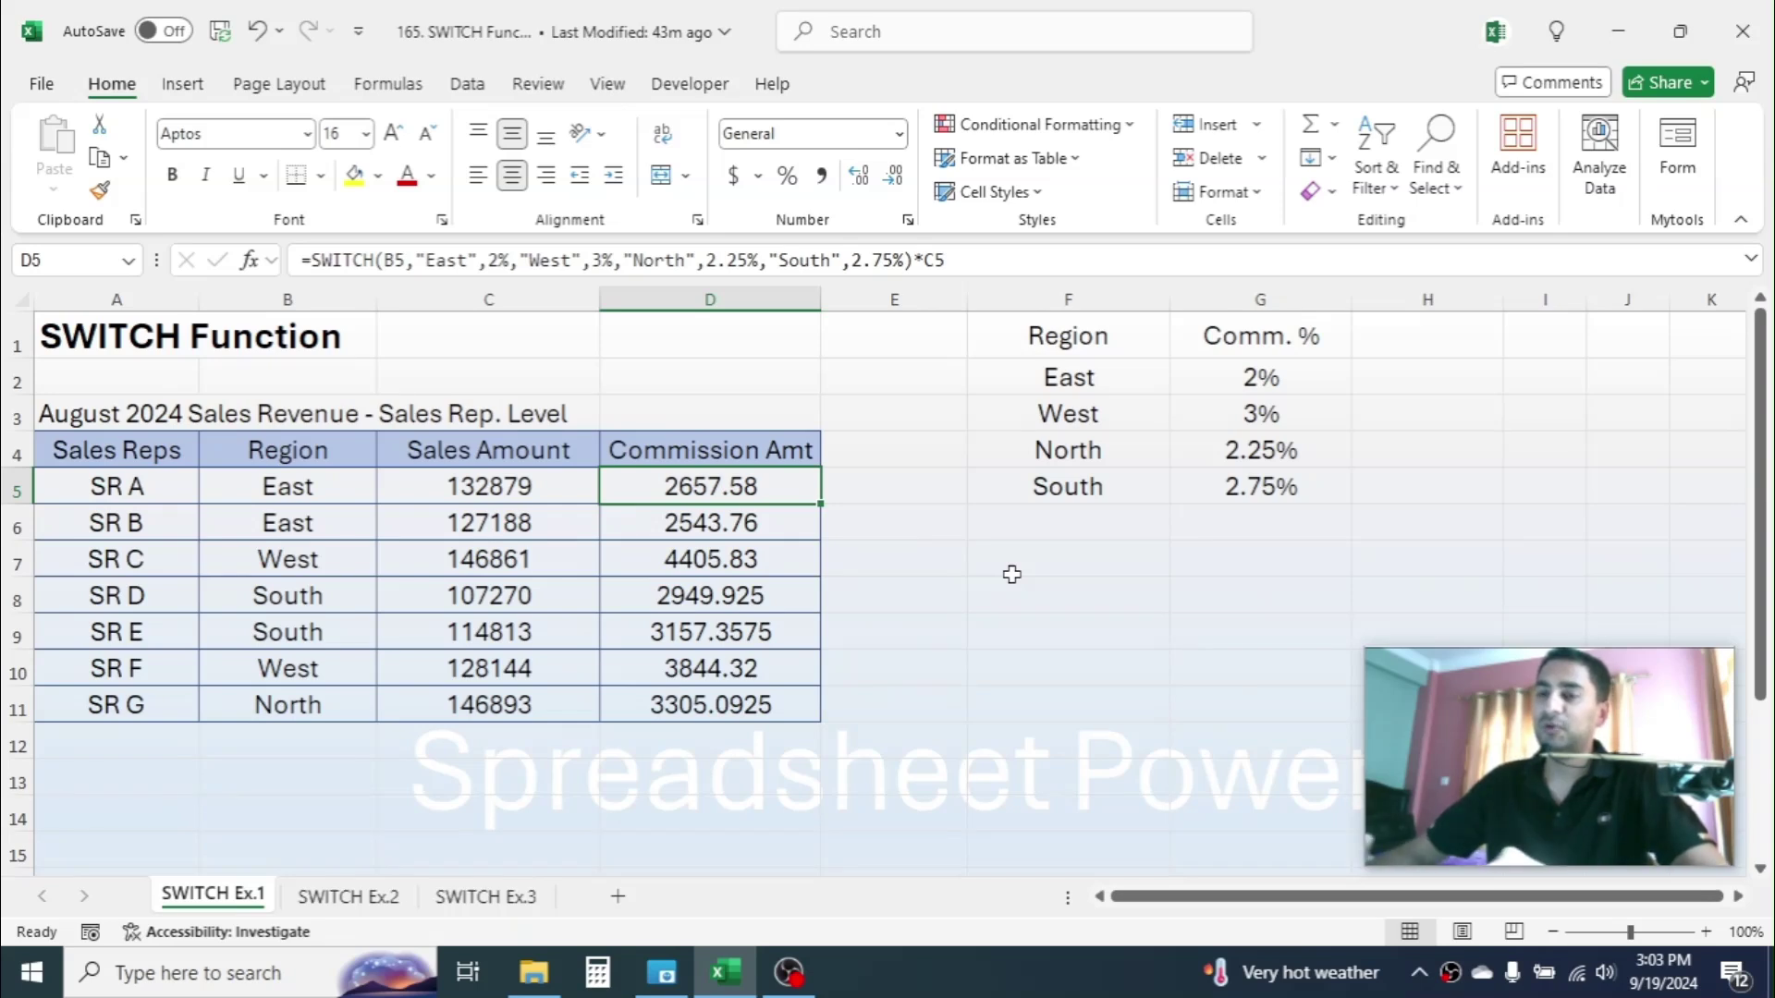
left_click_drag(752, 490, 724, 708)
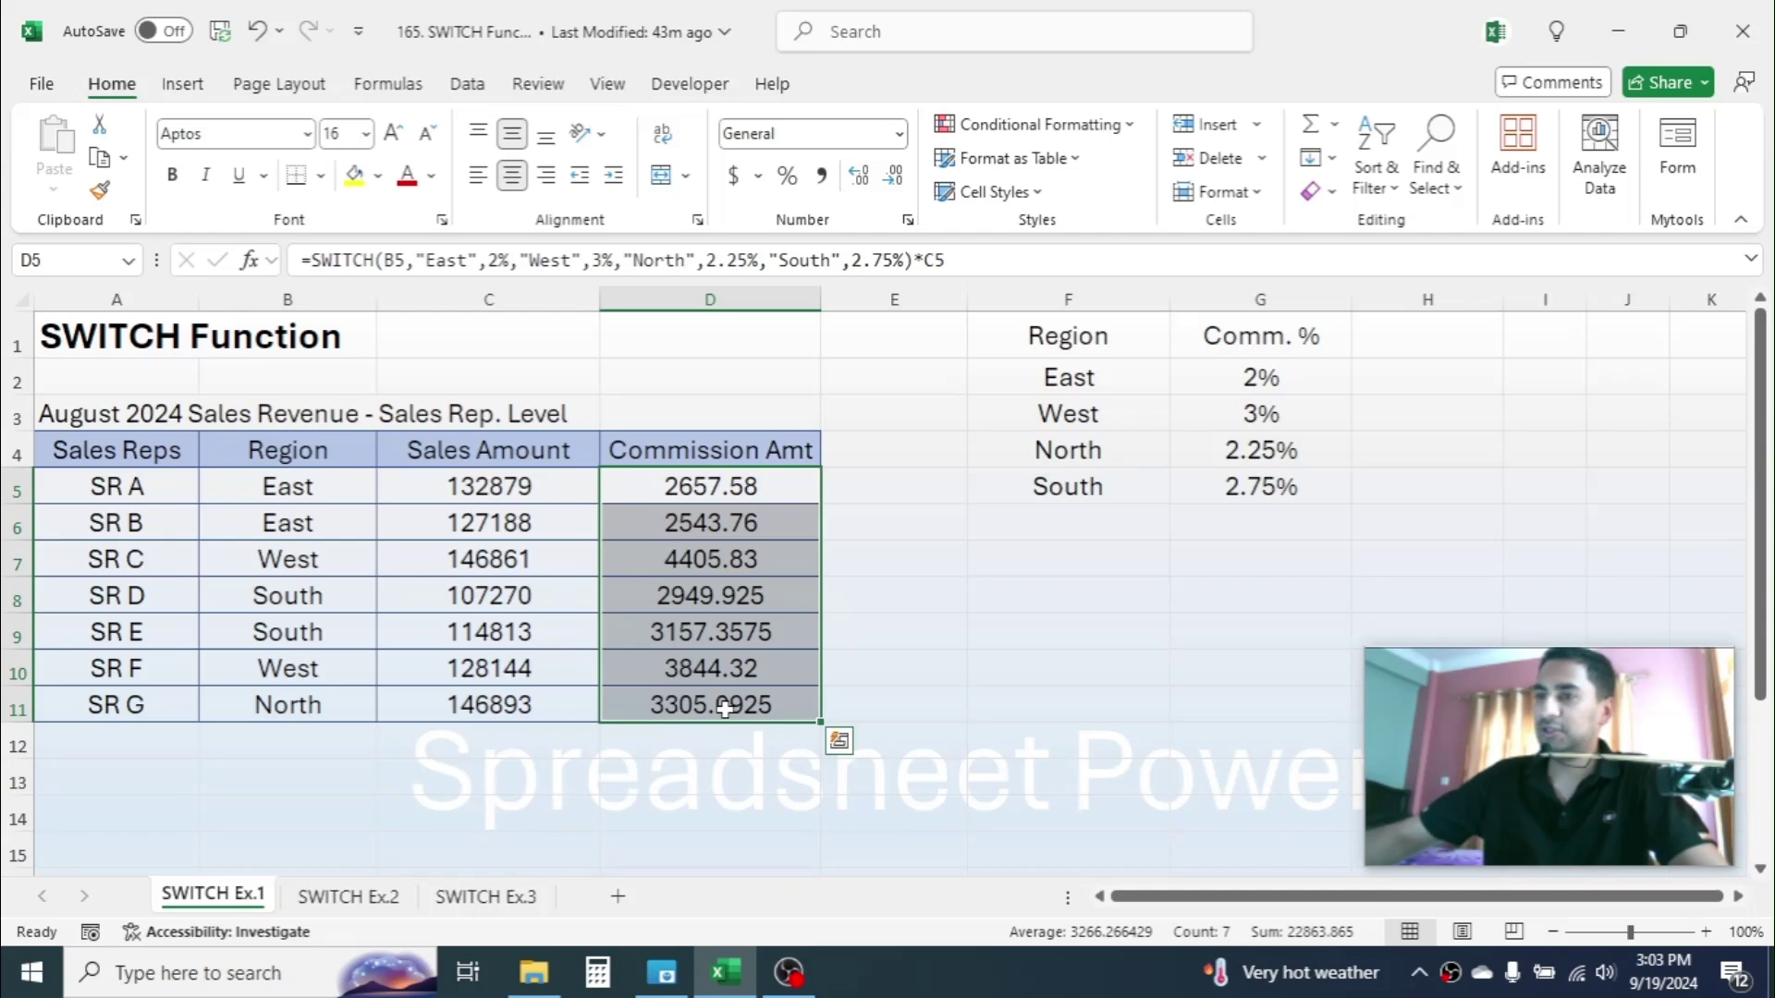
key("Delete")
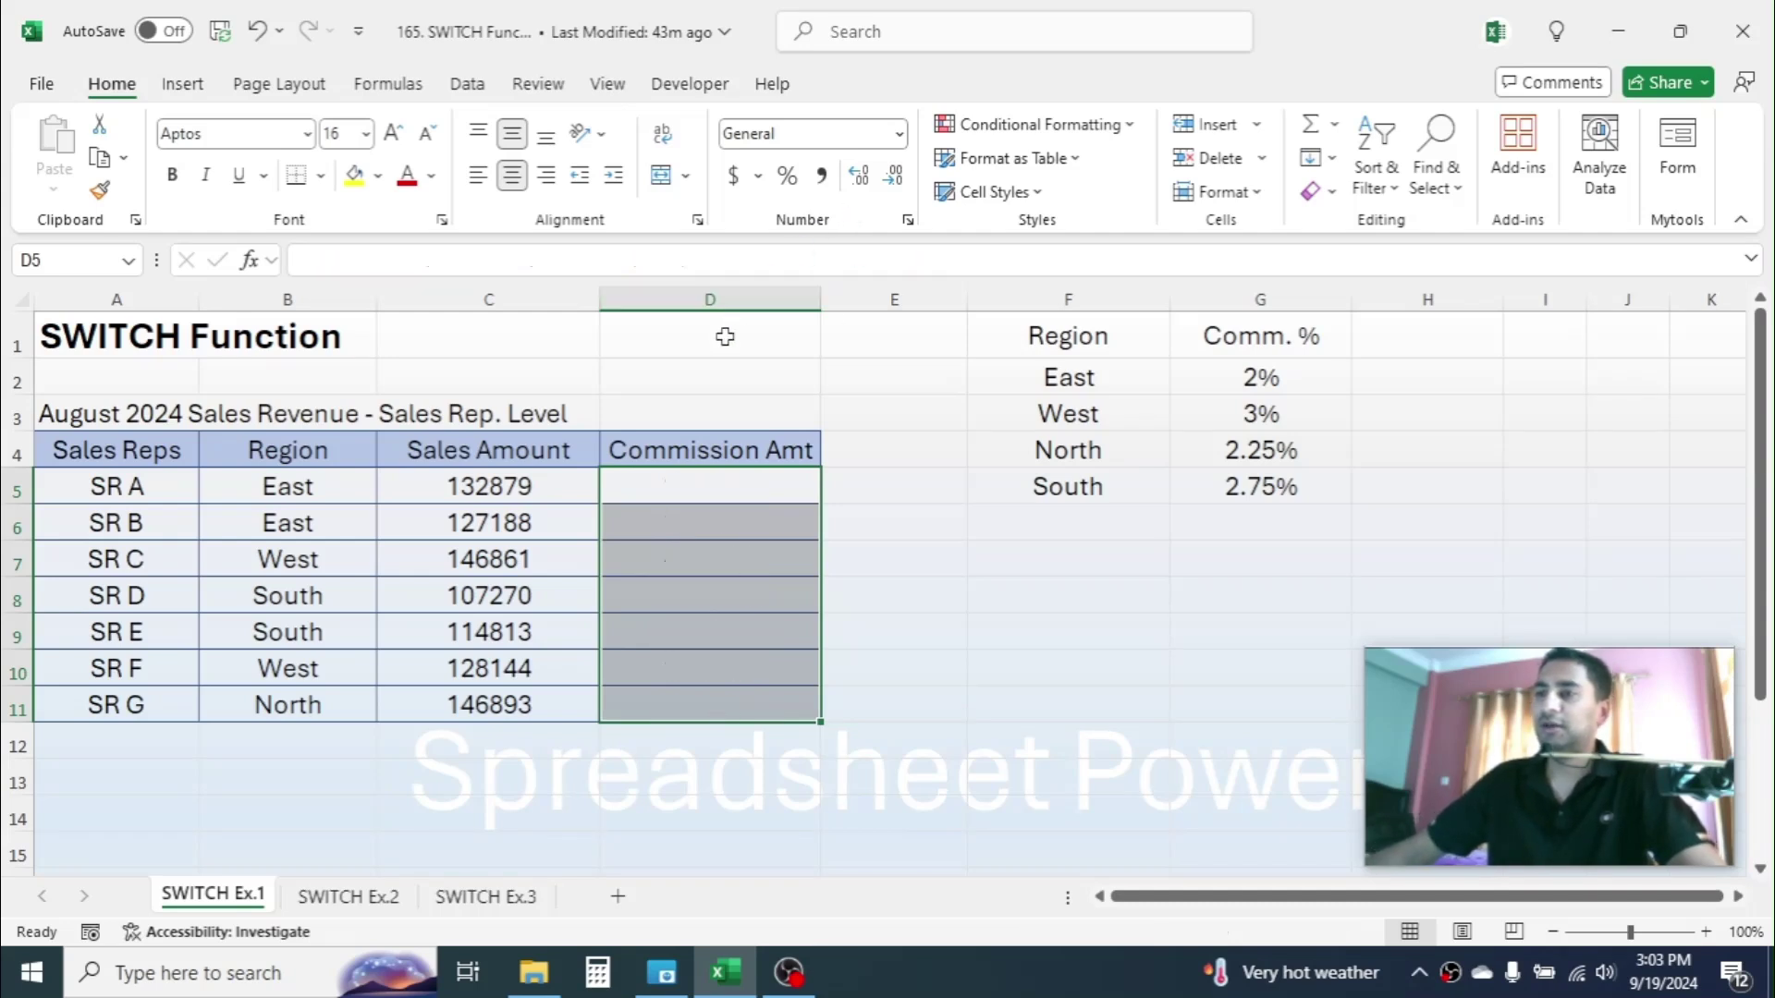
Step: Begin a =SWITCH formula in D1 to read the function's description, and discard the entry
left_click(724, 337)
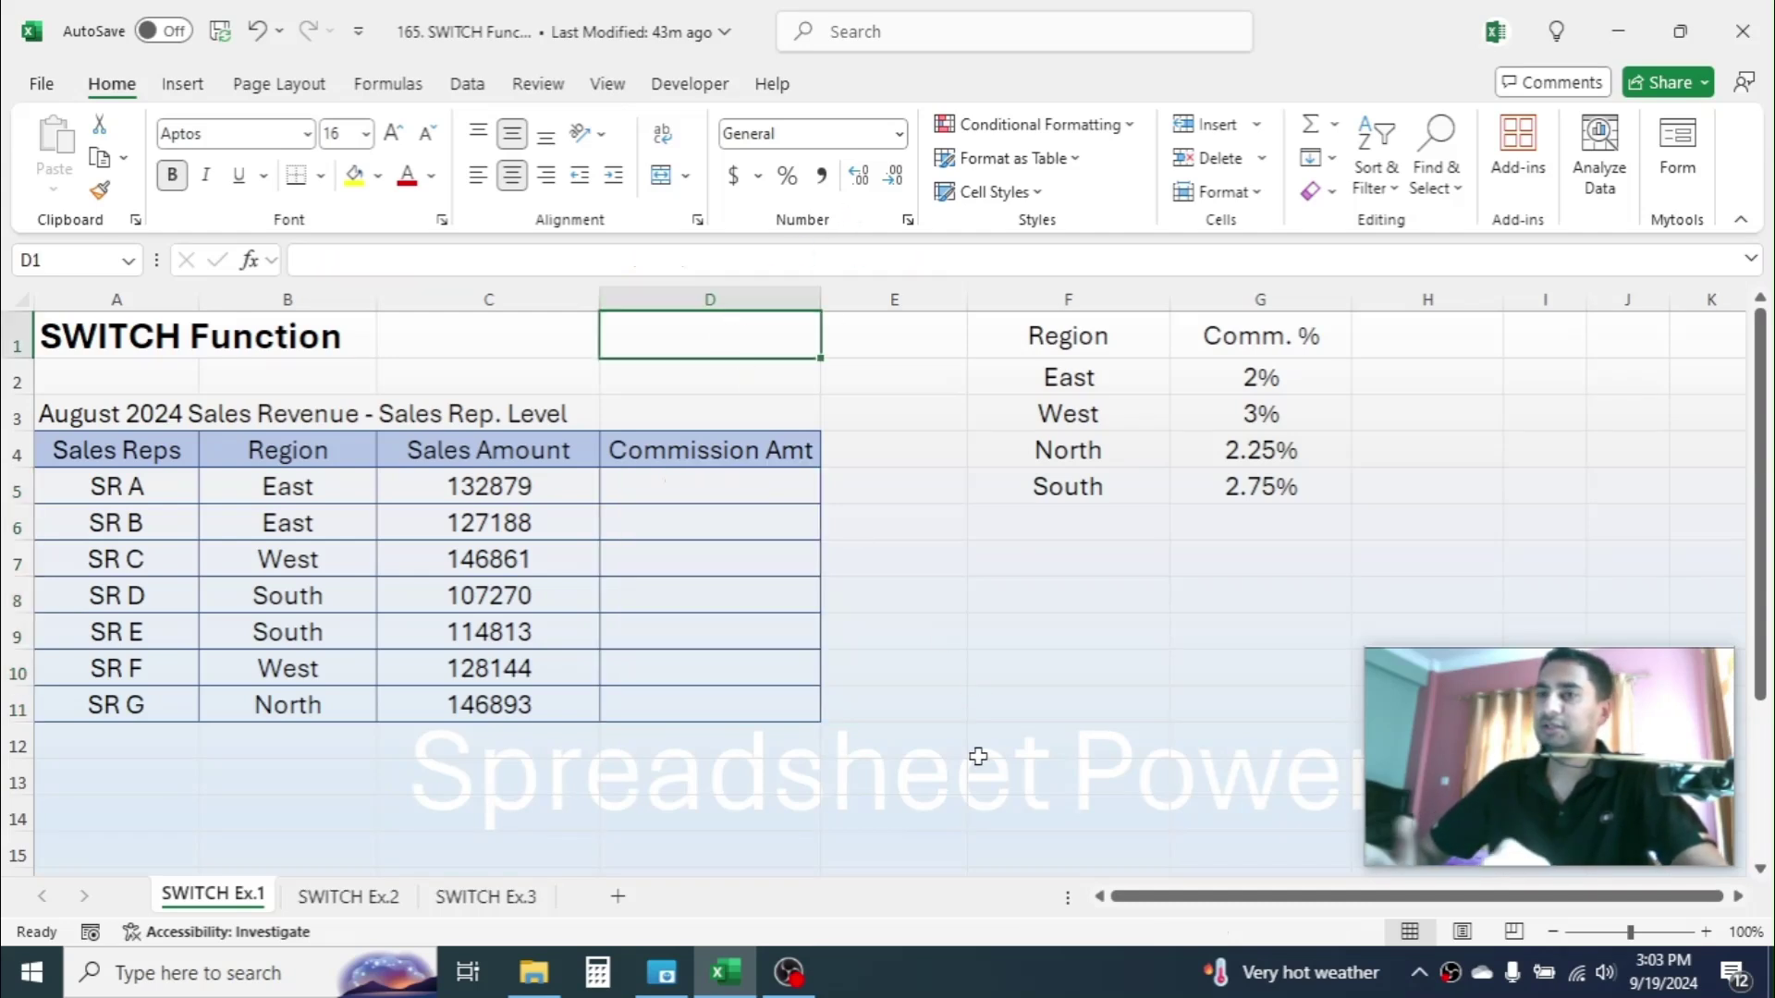
type("=")
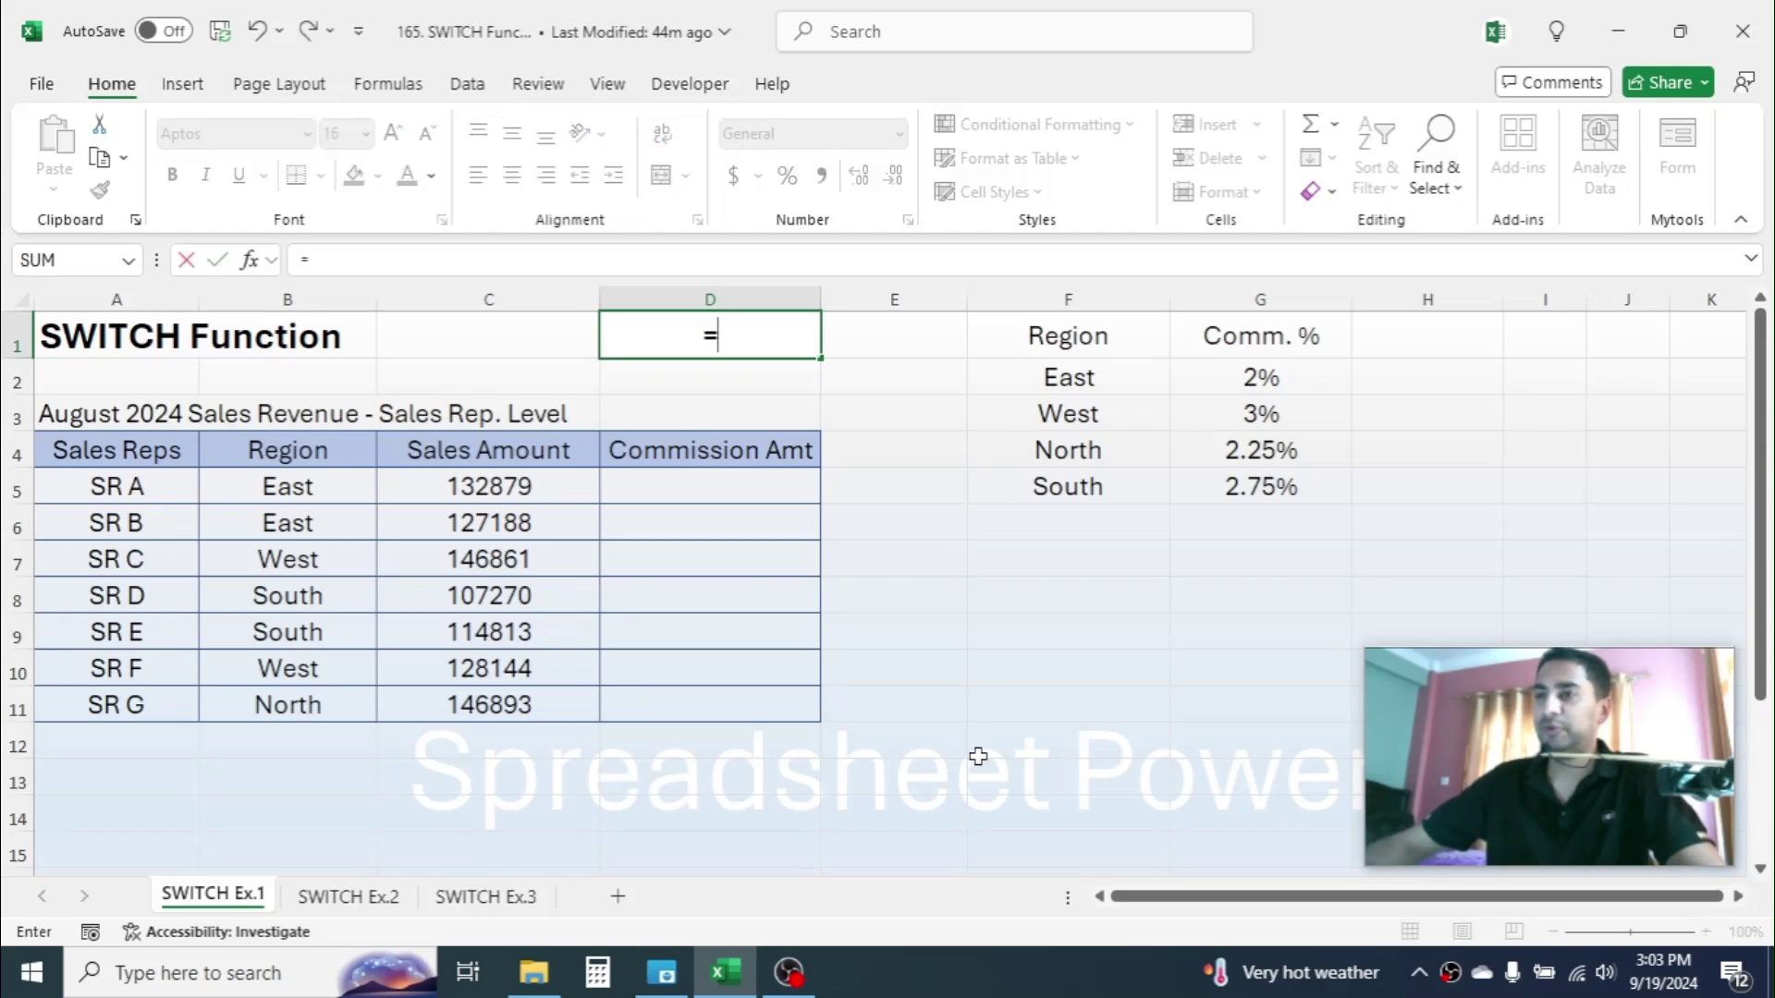
type("SWITCH")
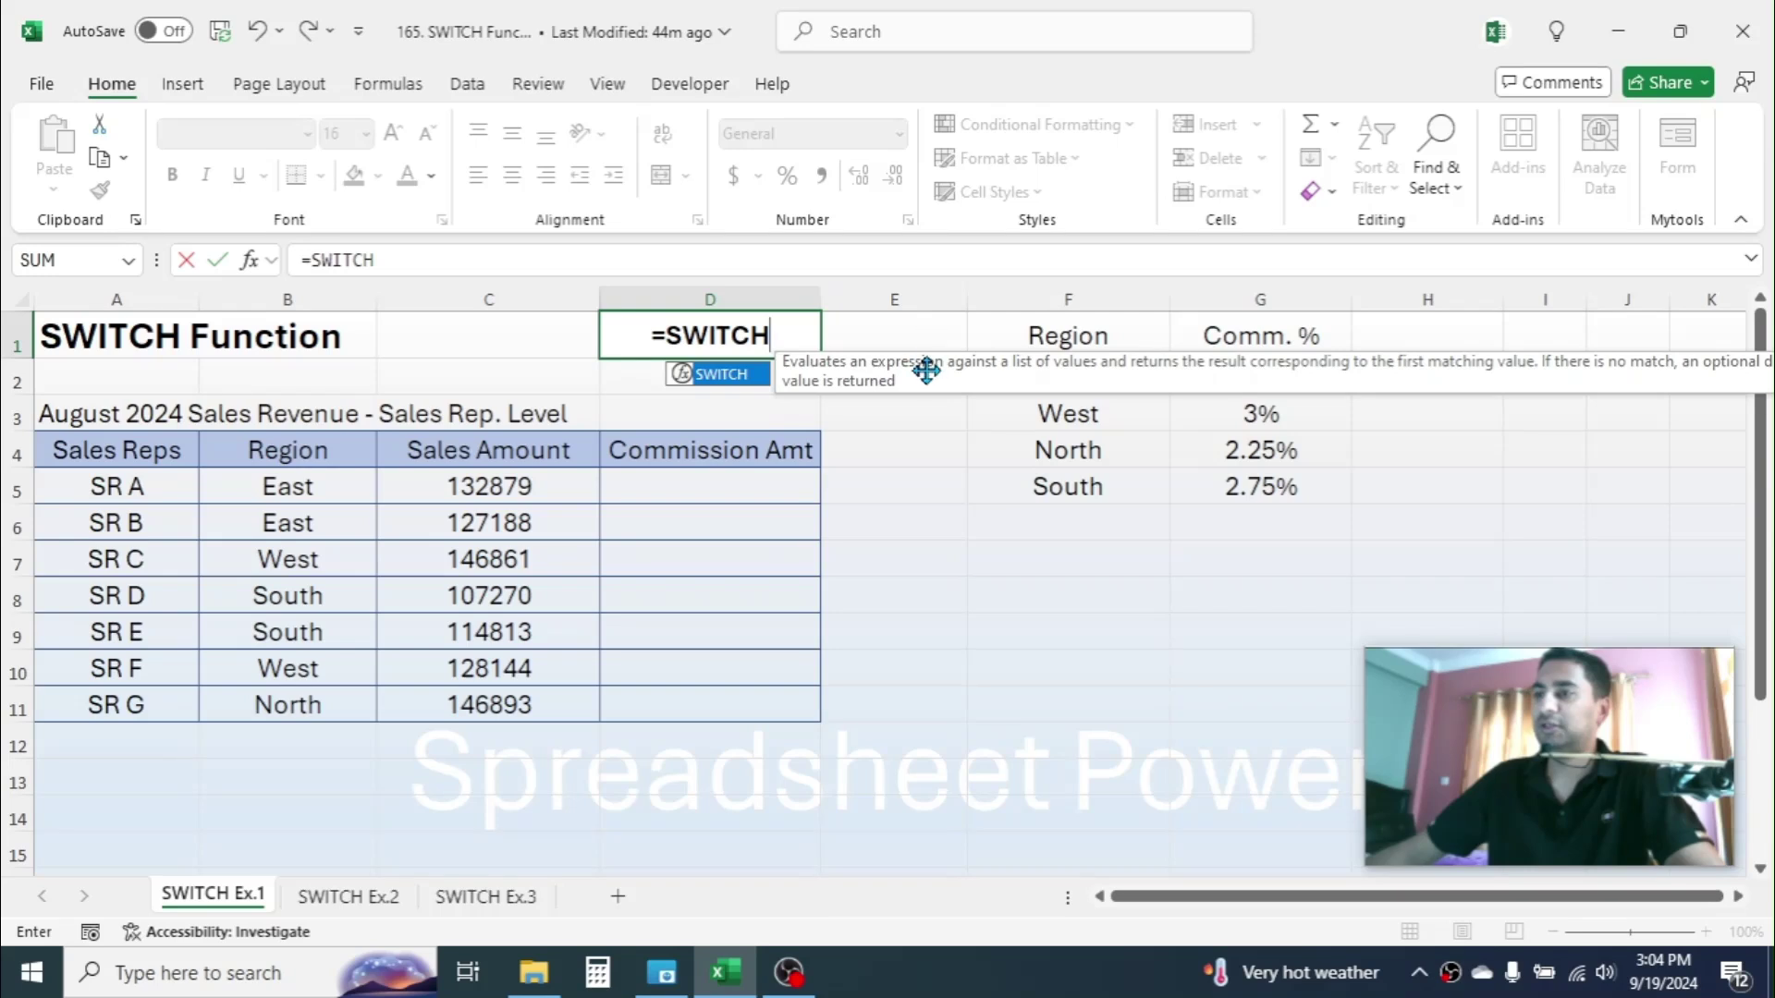
left_click_drag(919, 375, 610, 499)
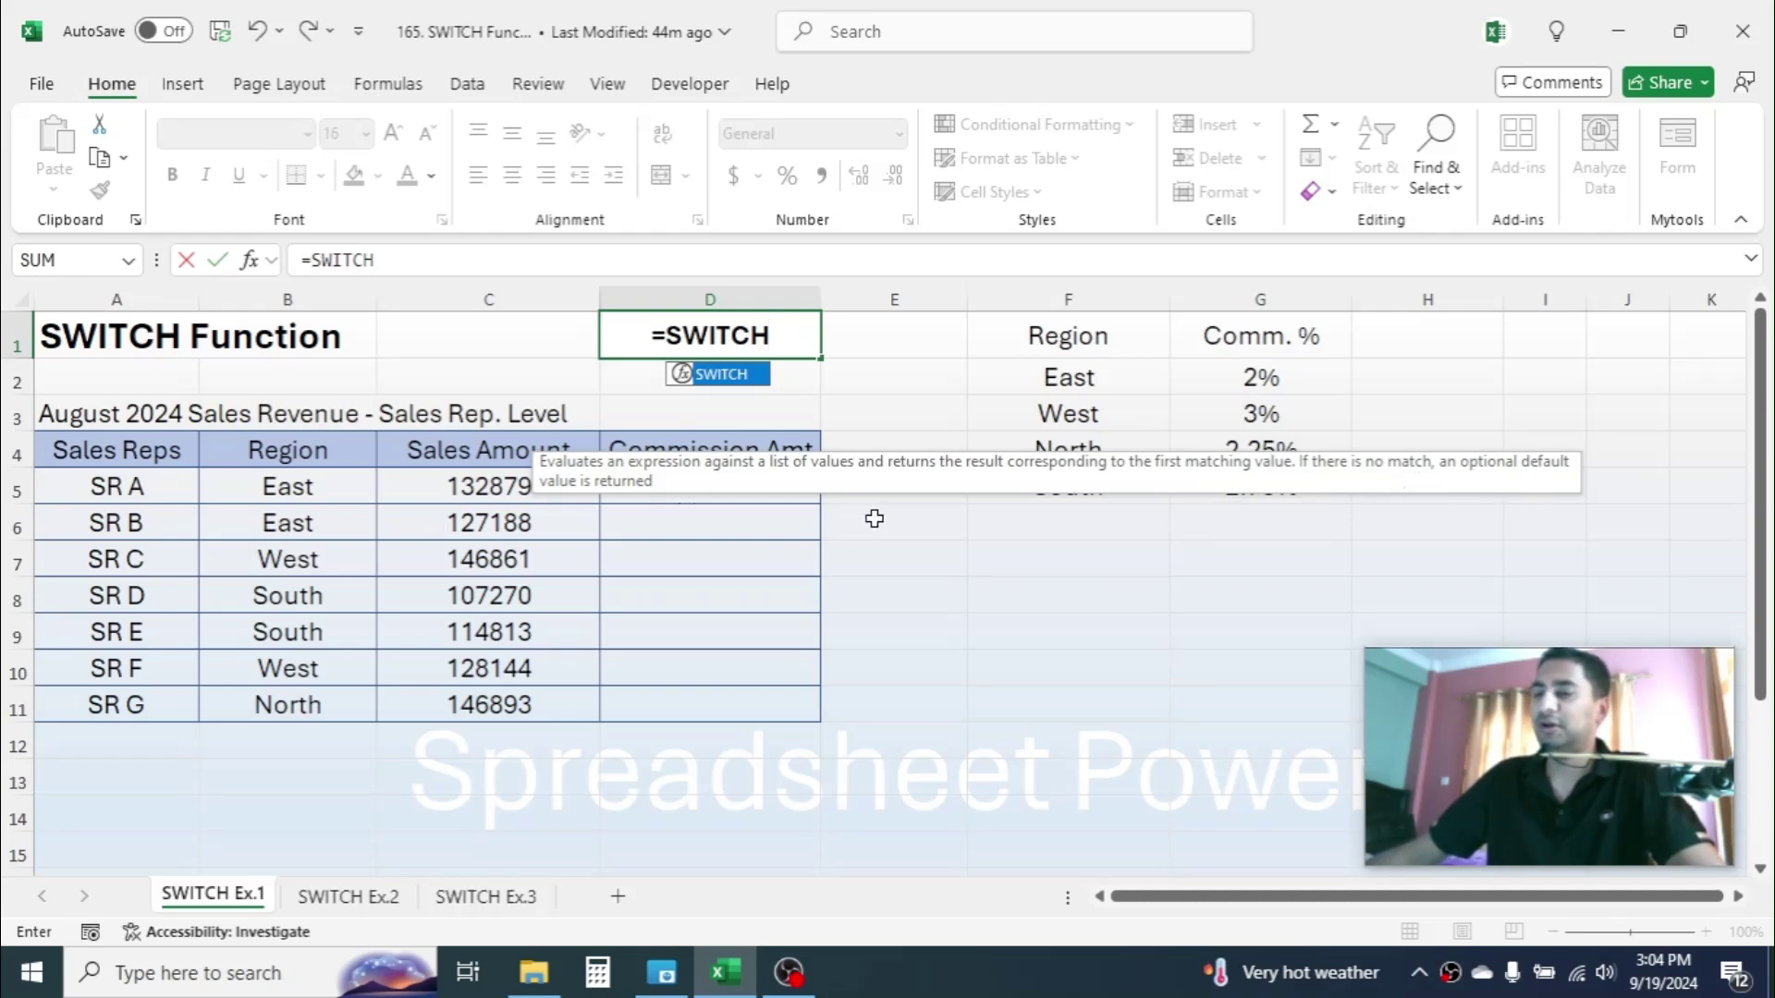
key("Escape")
key("Escape")
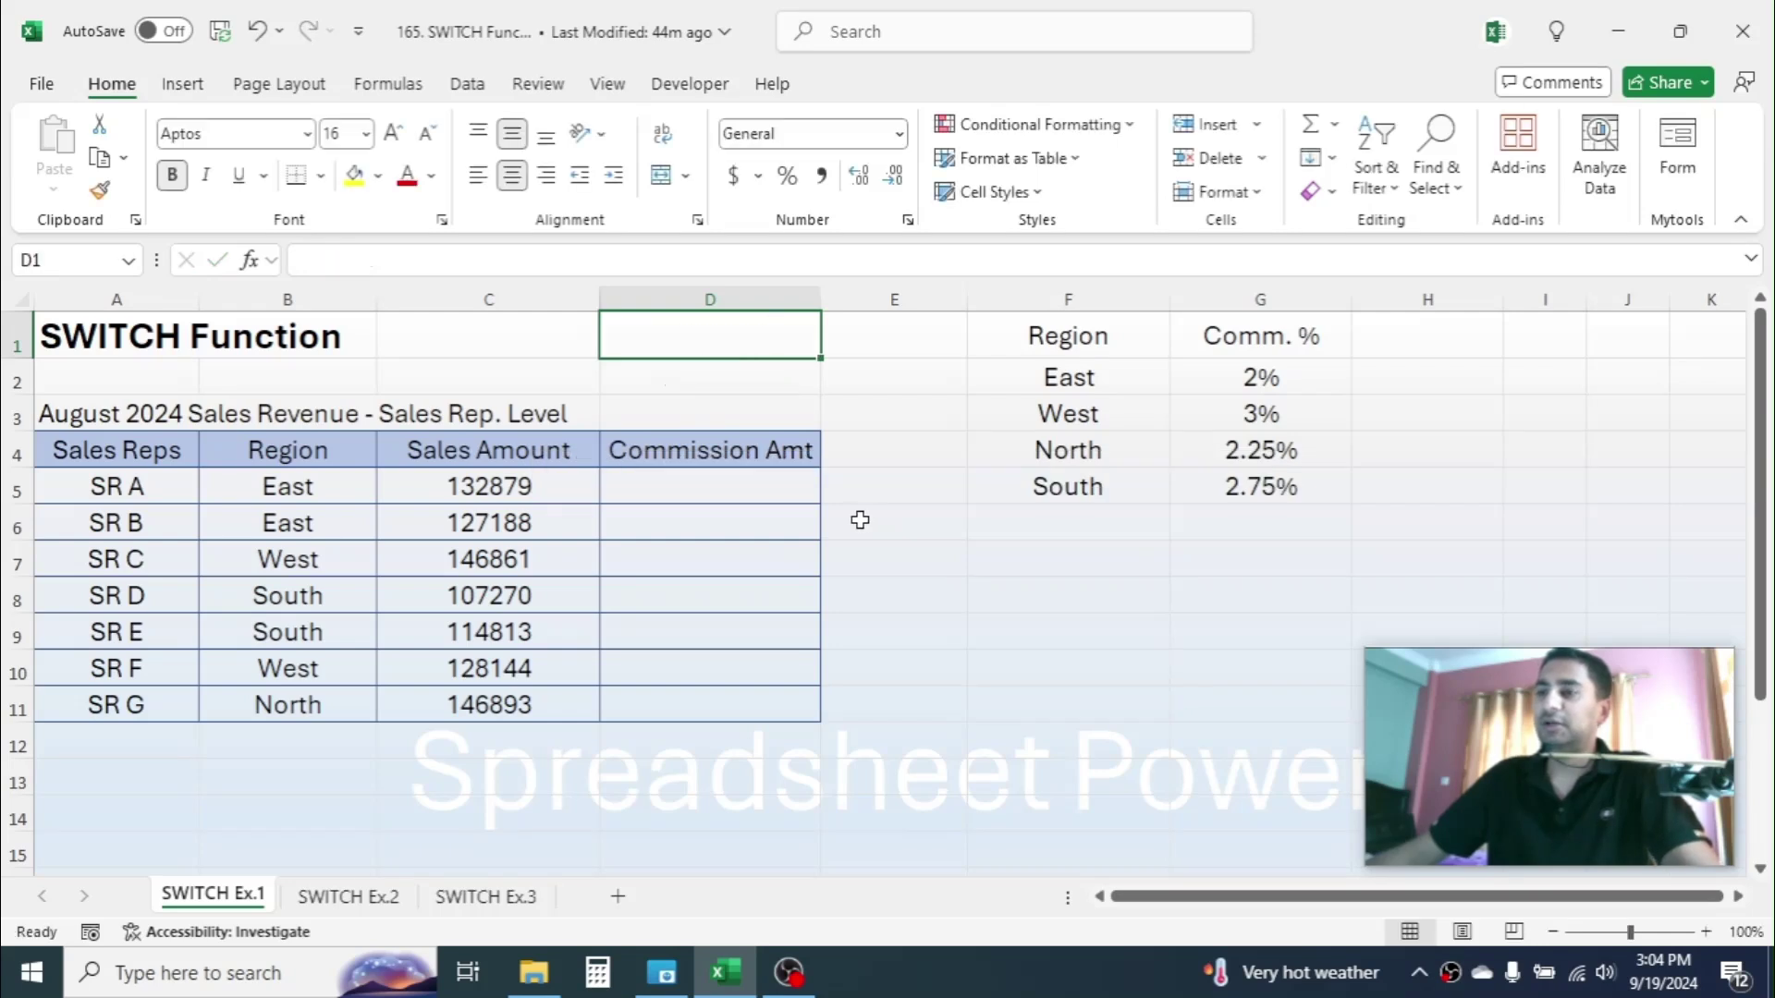
Step: Begin a SWITCH formula in commission cell D5 with the region in B5 as its expression
left_click(697, 486)
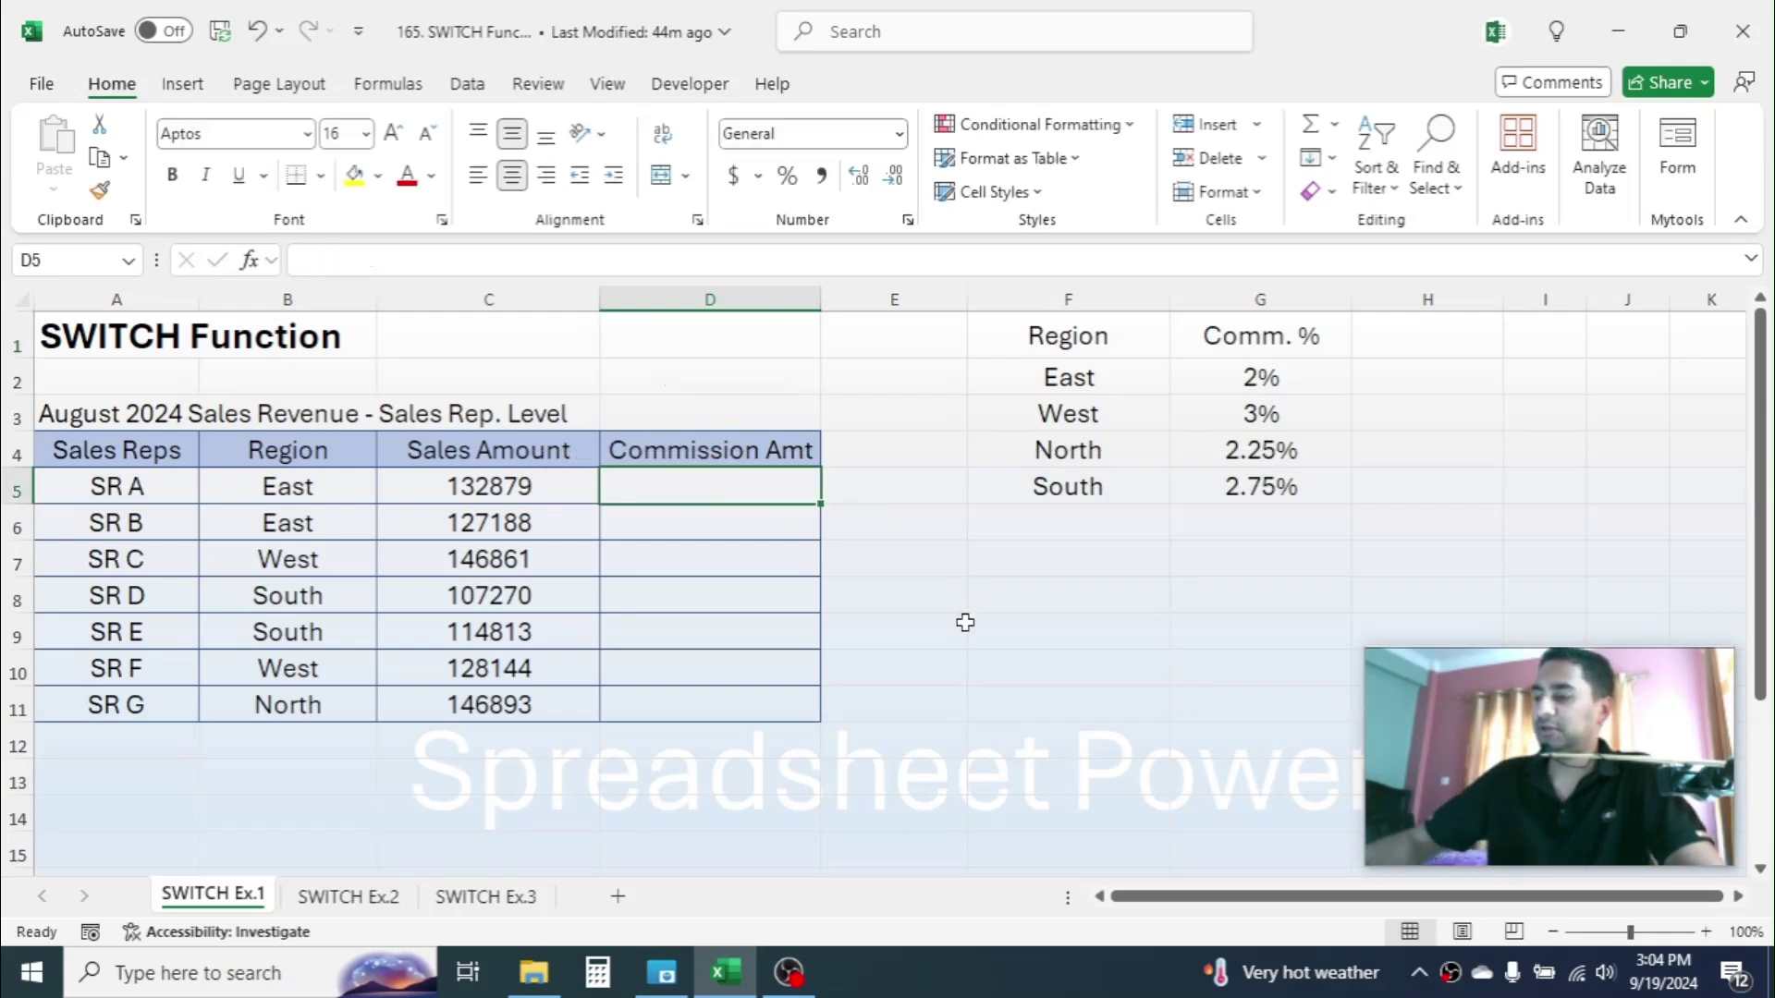
type("=")
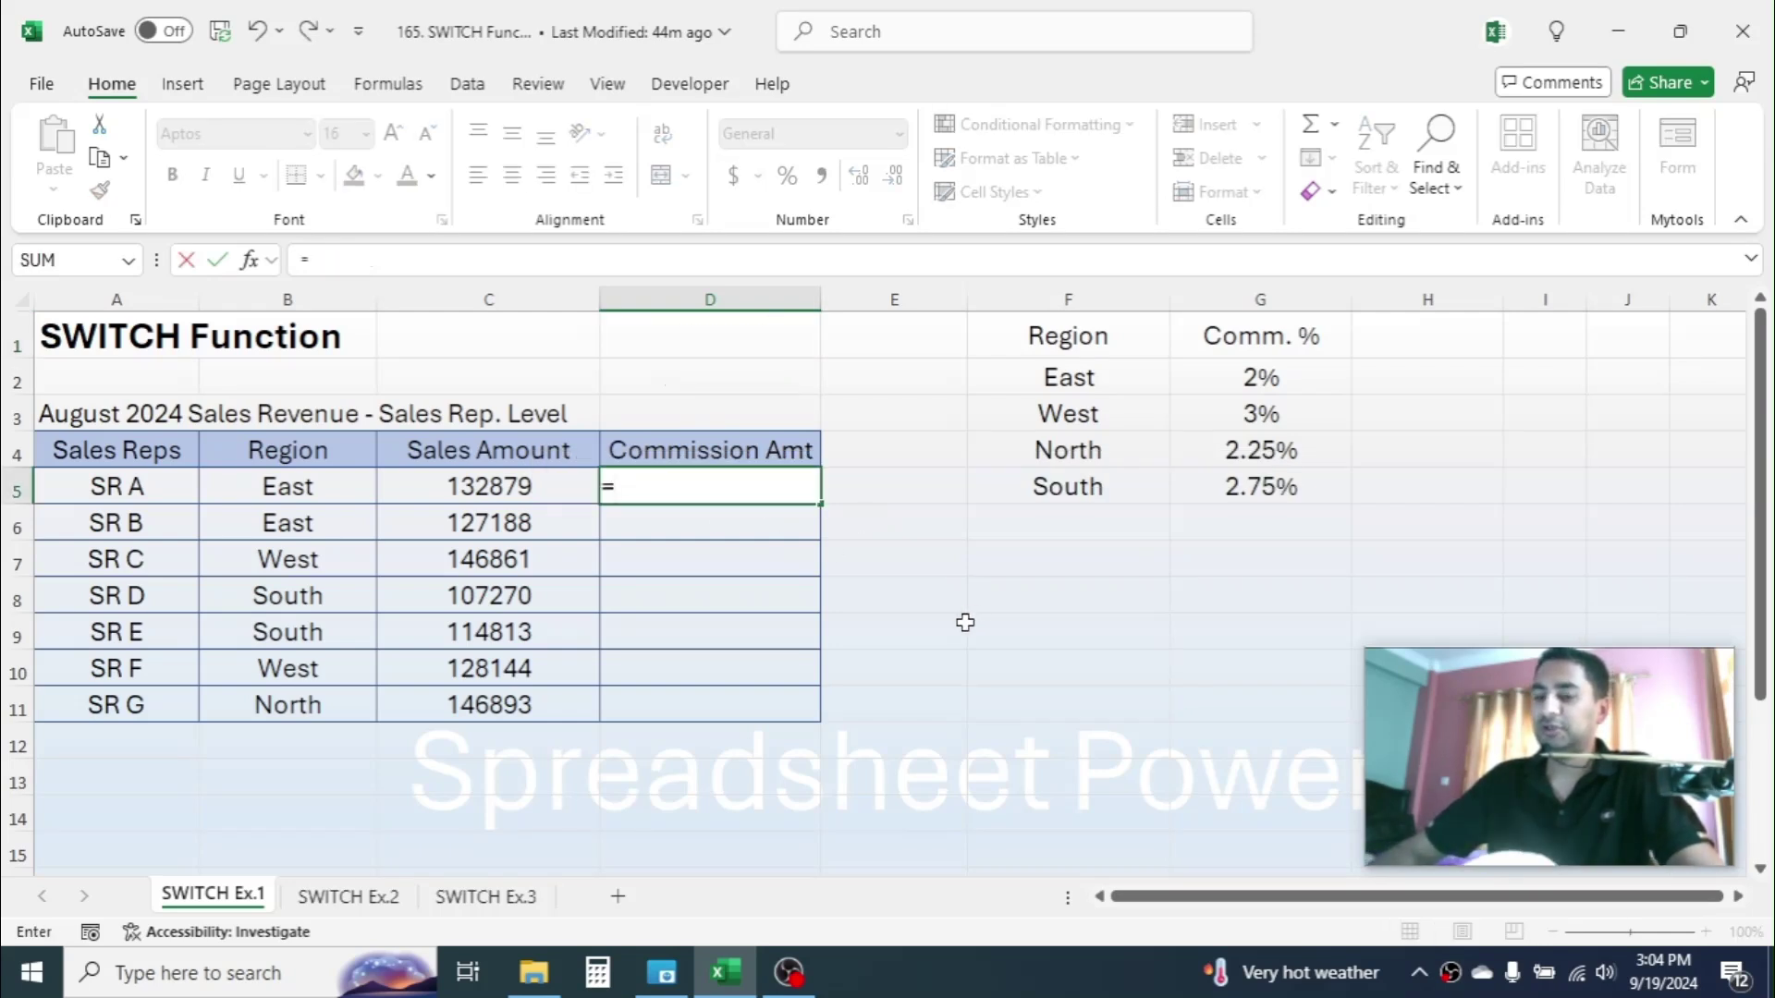
type("SWI")
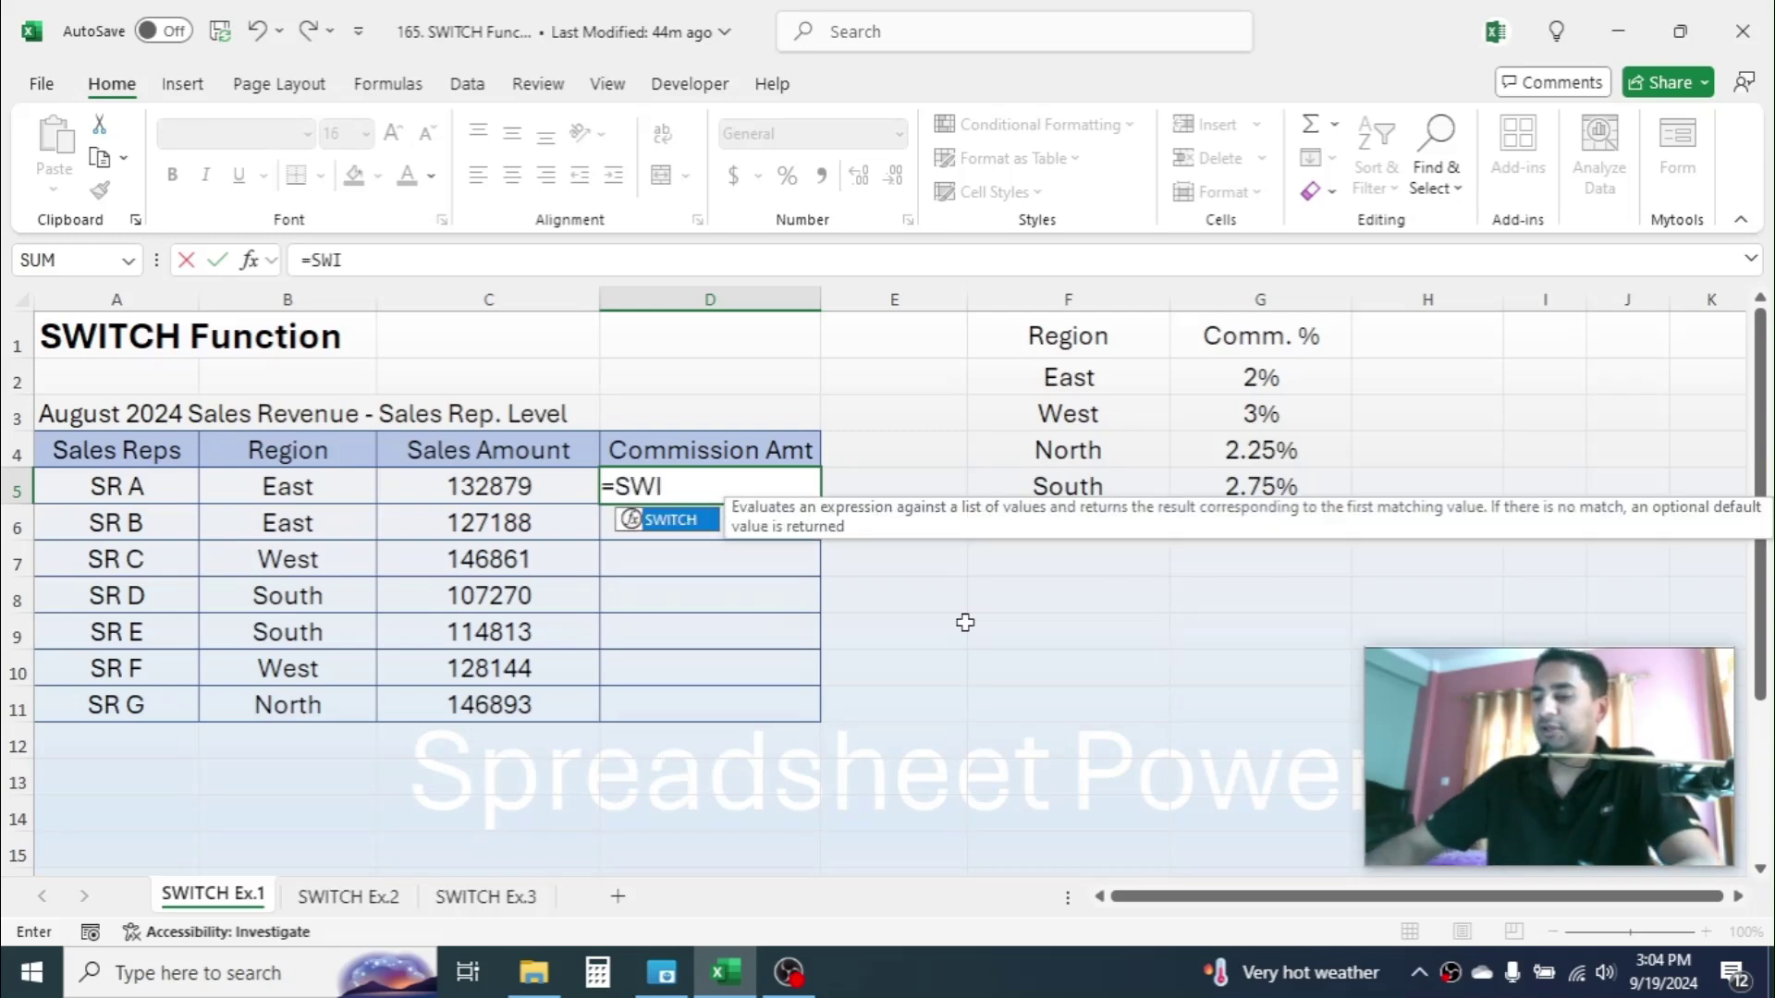
type("TCH(")
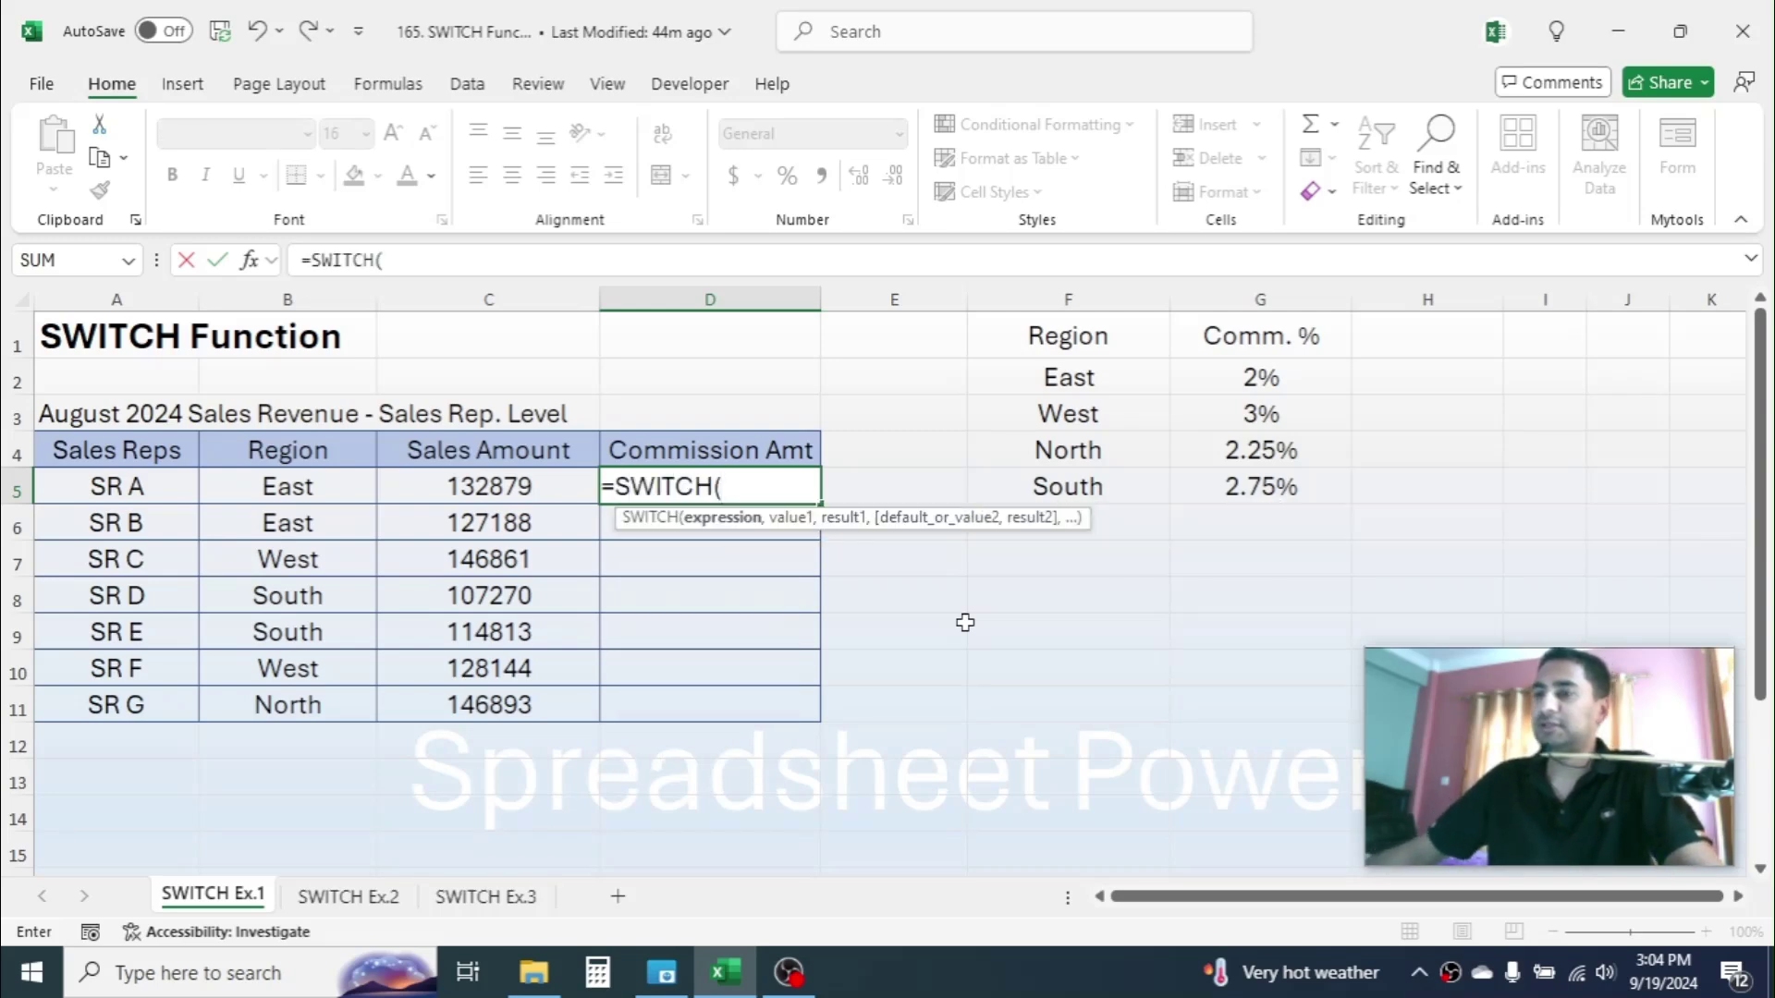
left_click(304, 482)
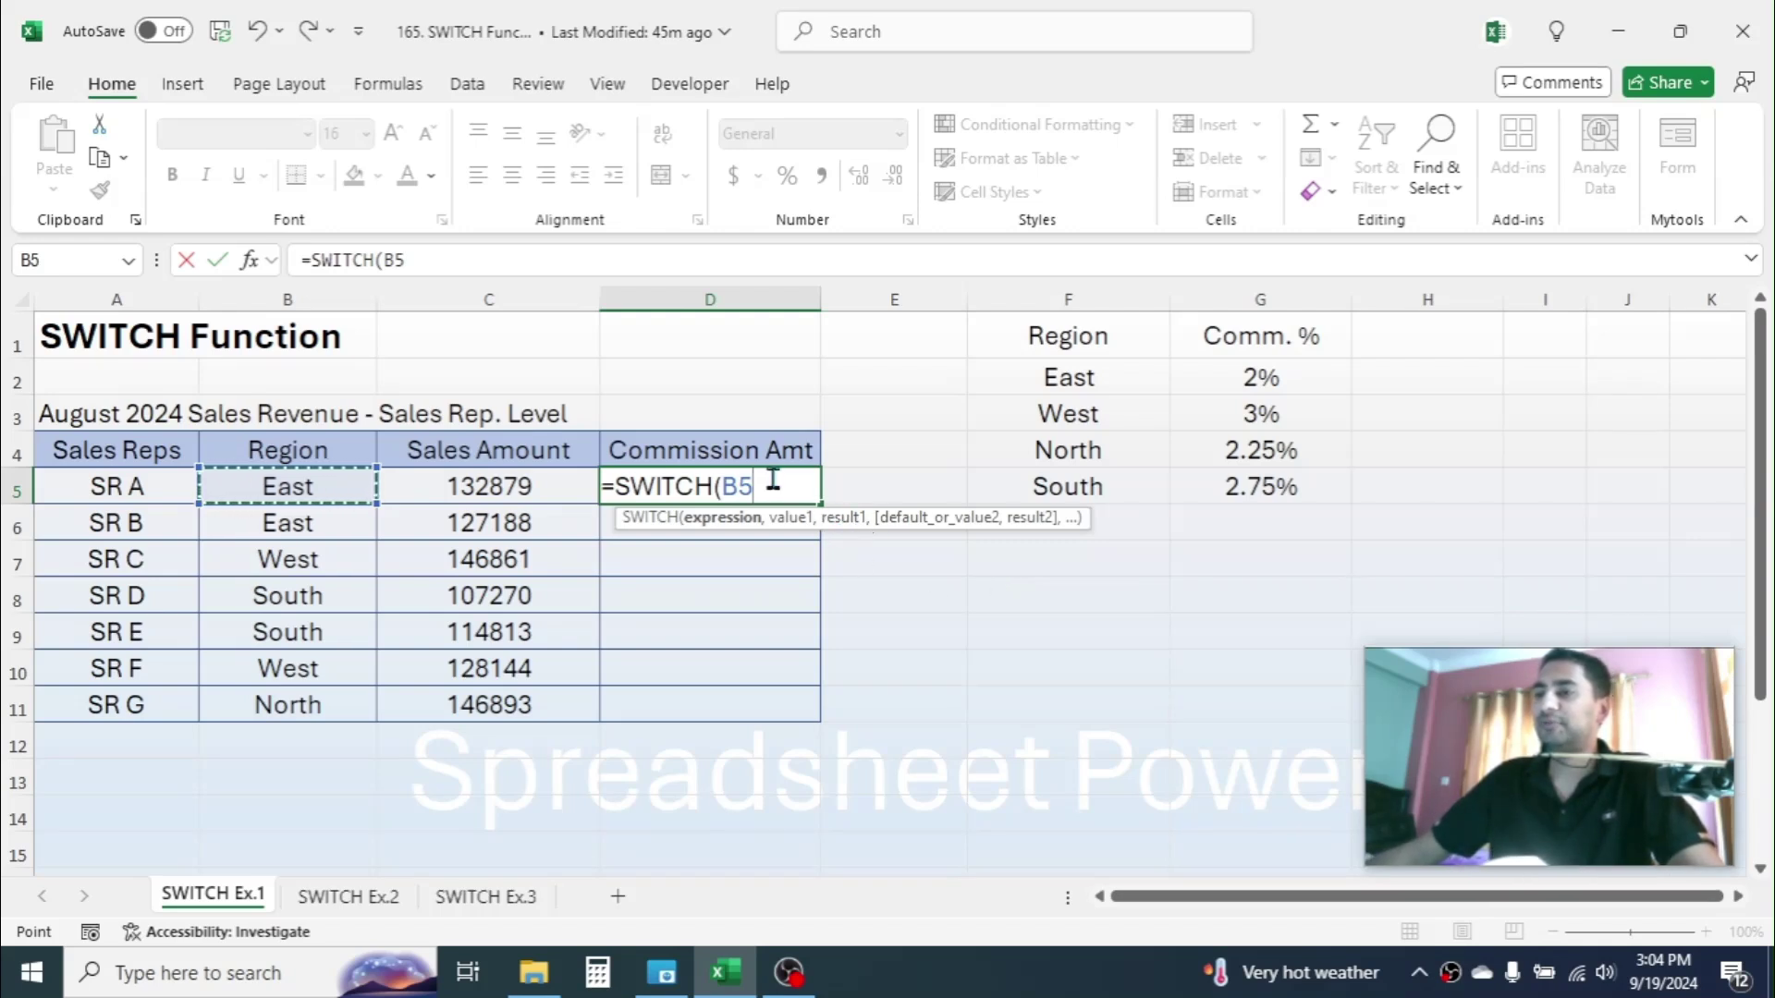
type(",")
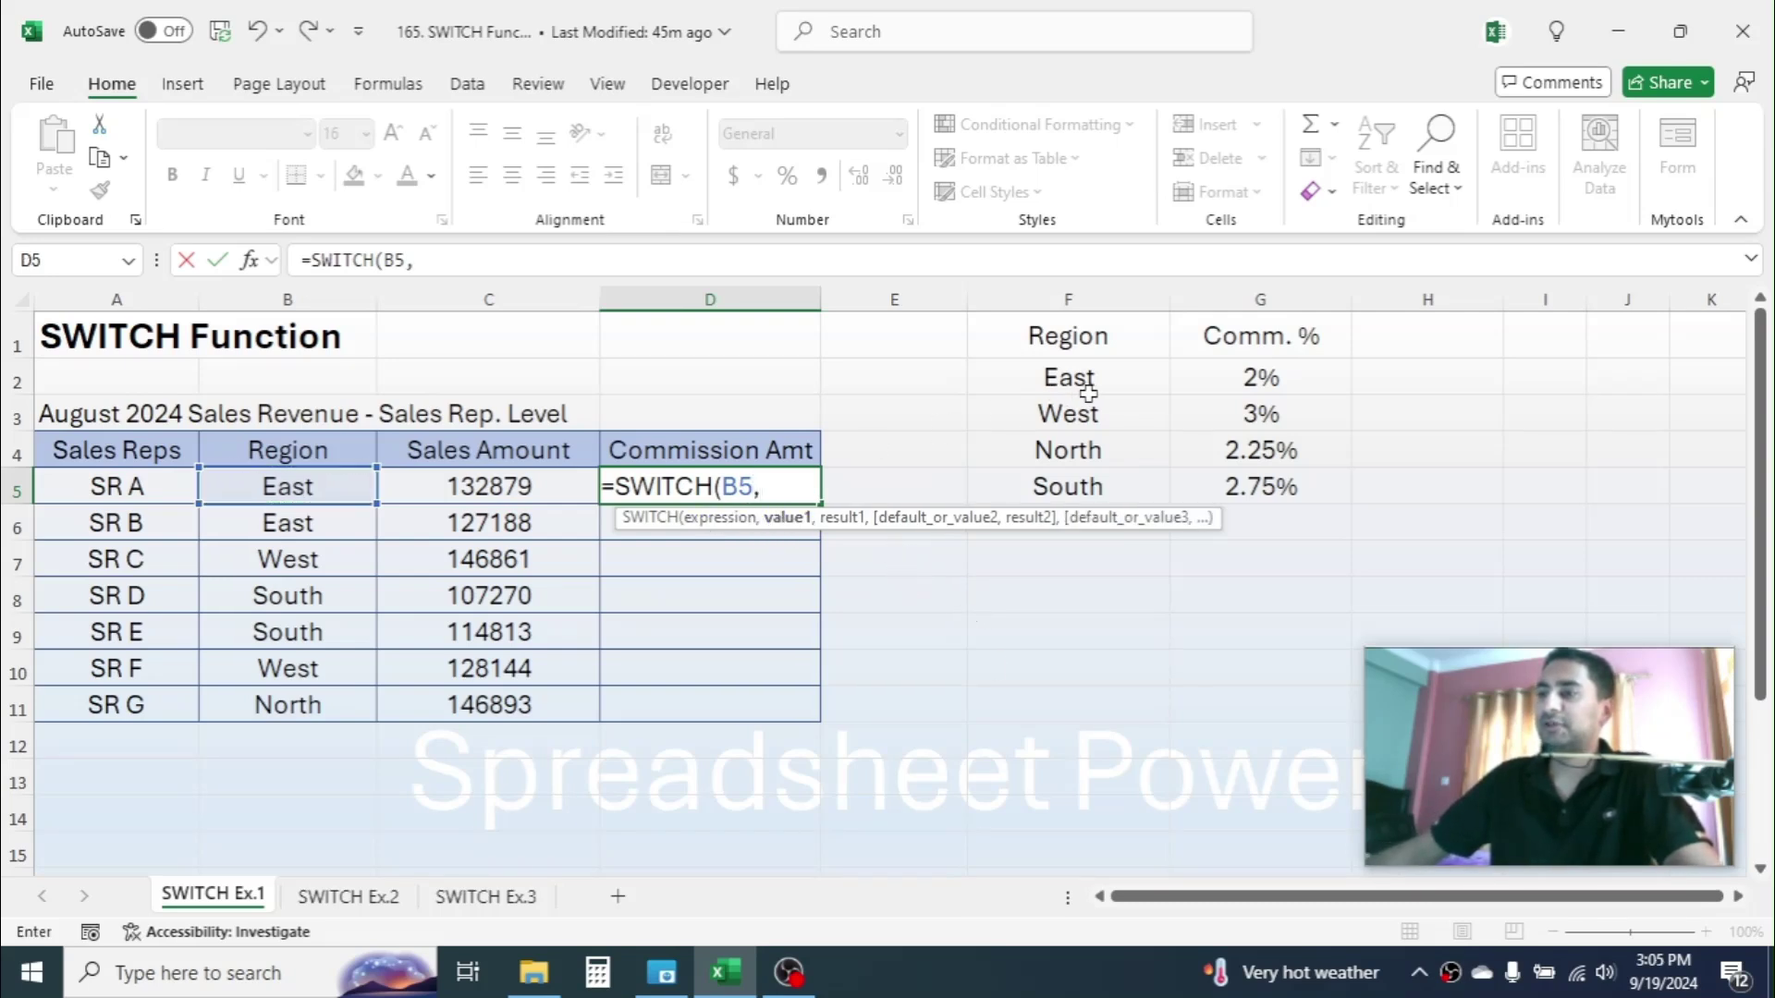
Step: Add the pairs "East" with 2% and "West" with 3% to the SWITCH formula in D5
type("\"")
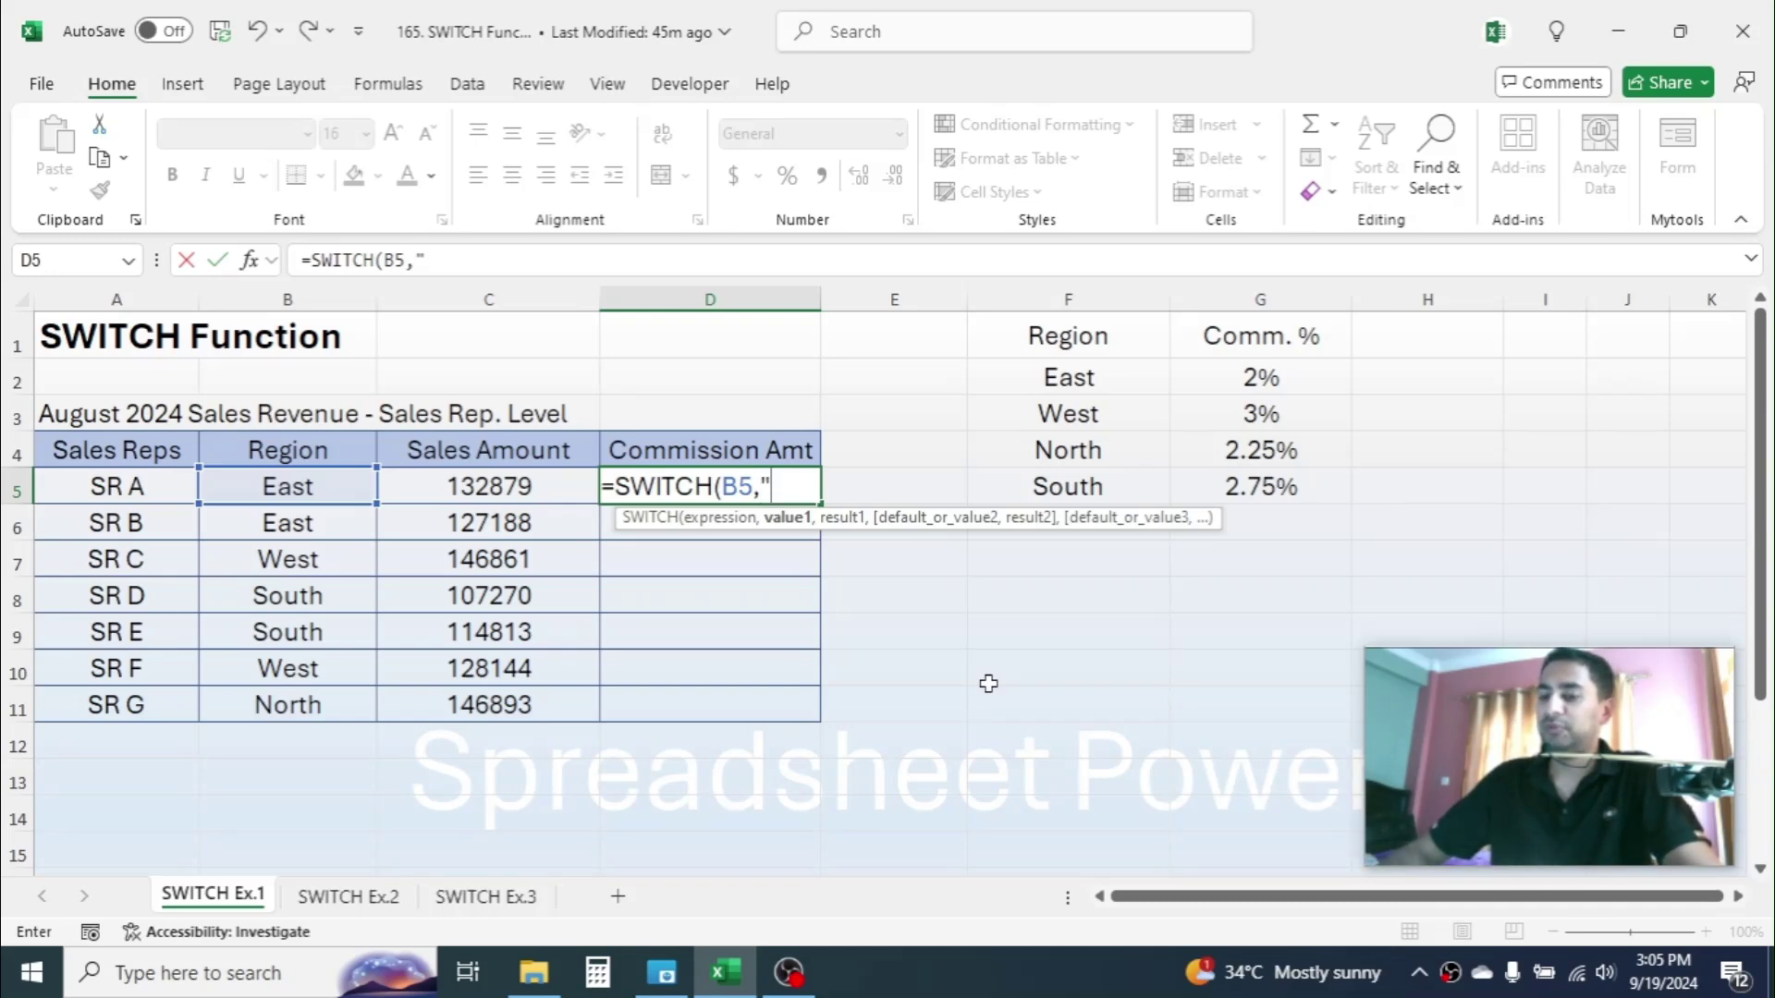
type("East\"")
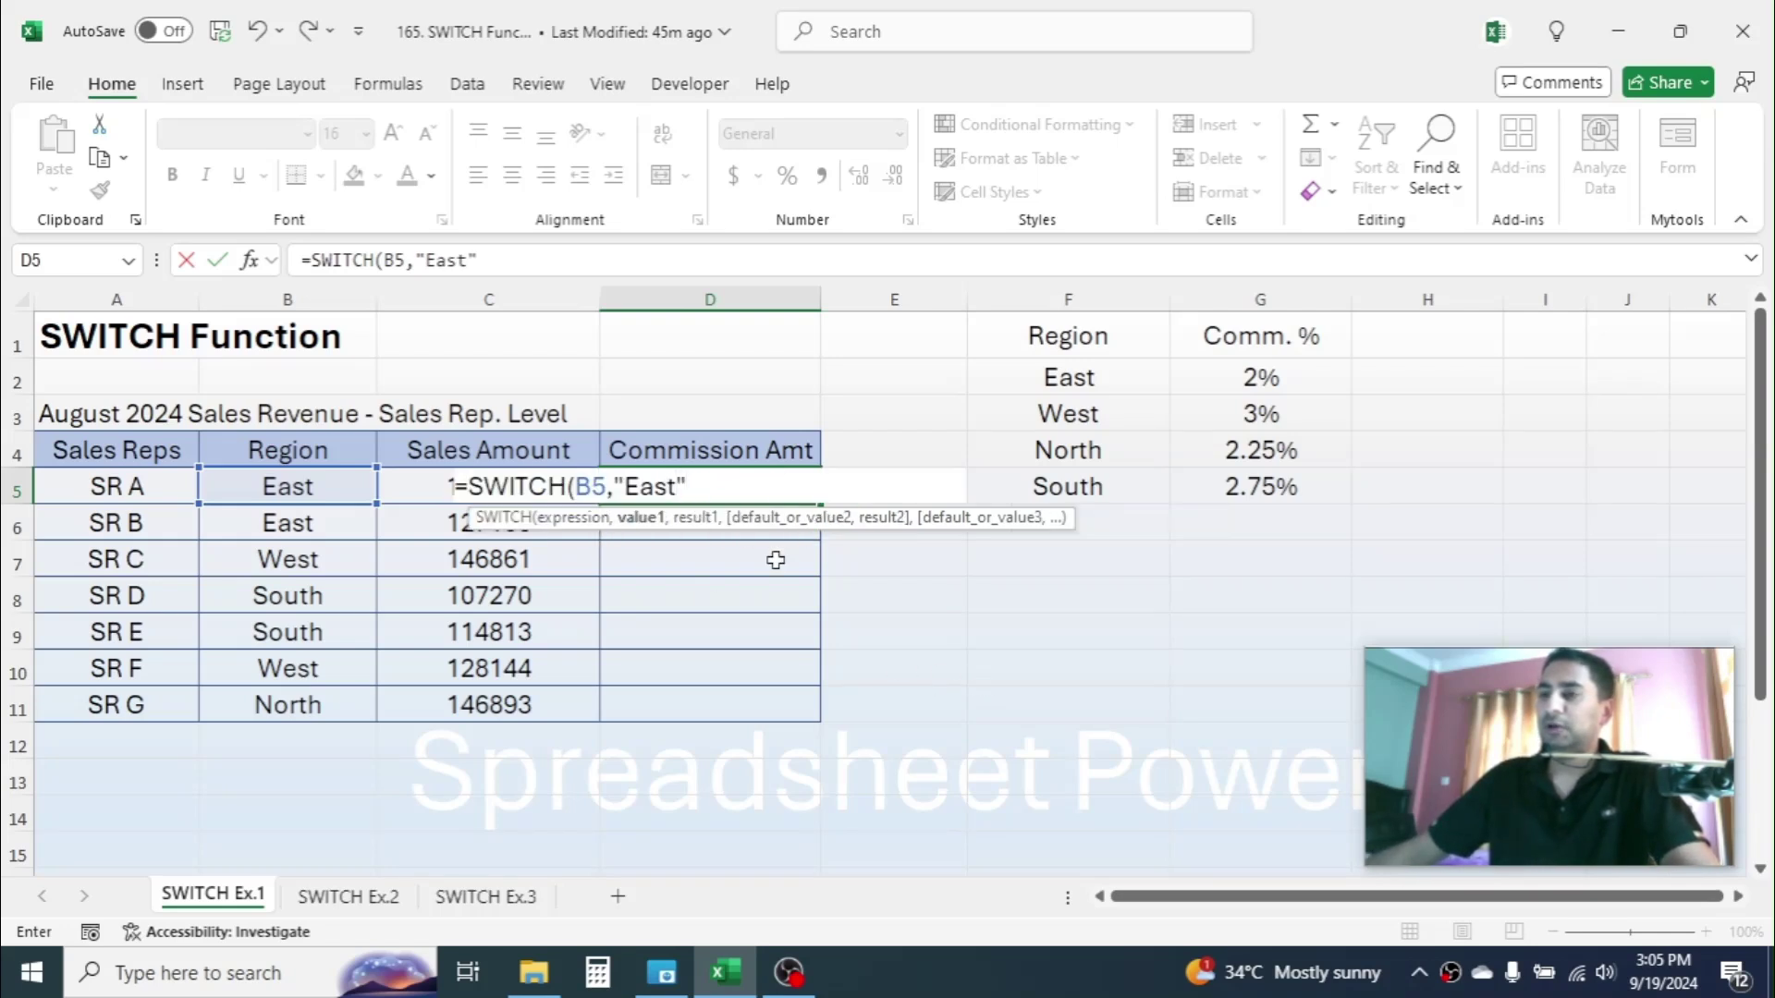
type(",")
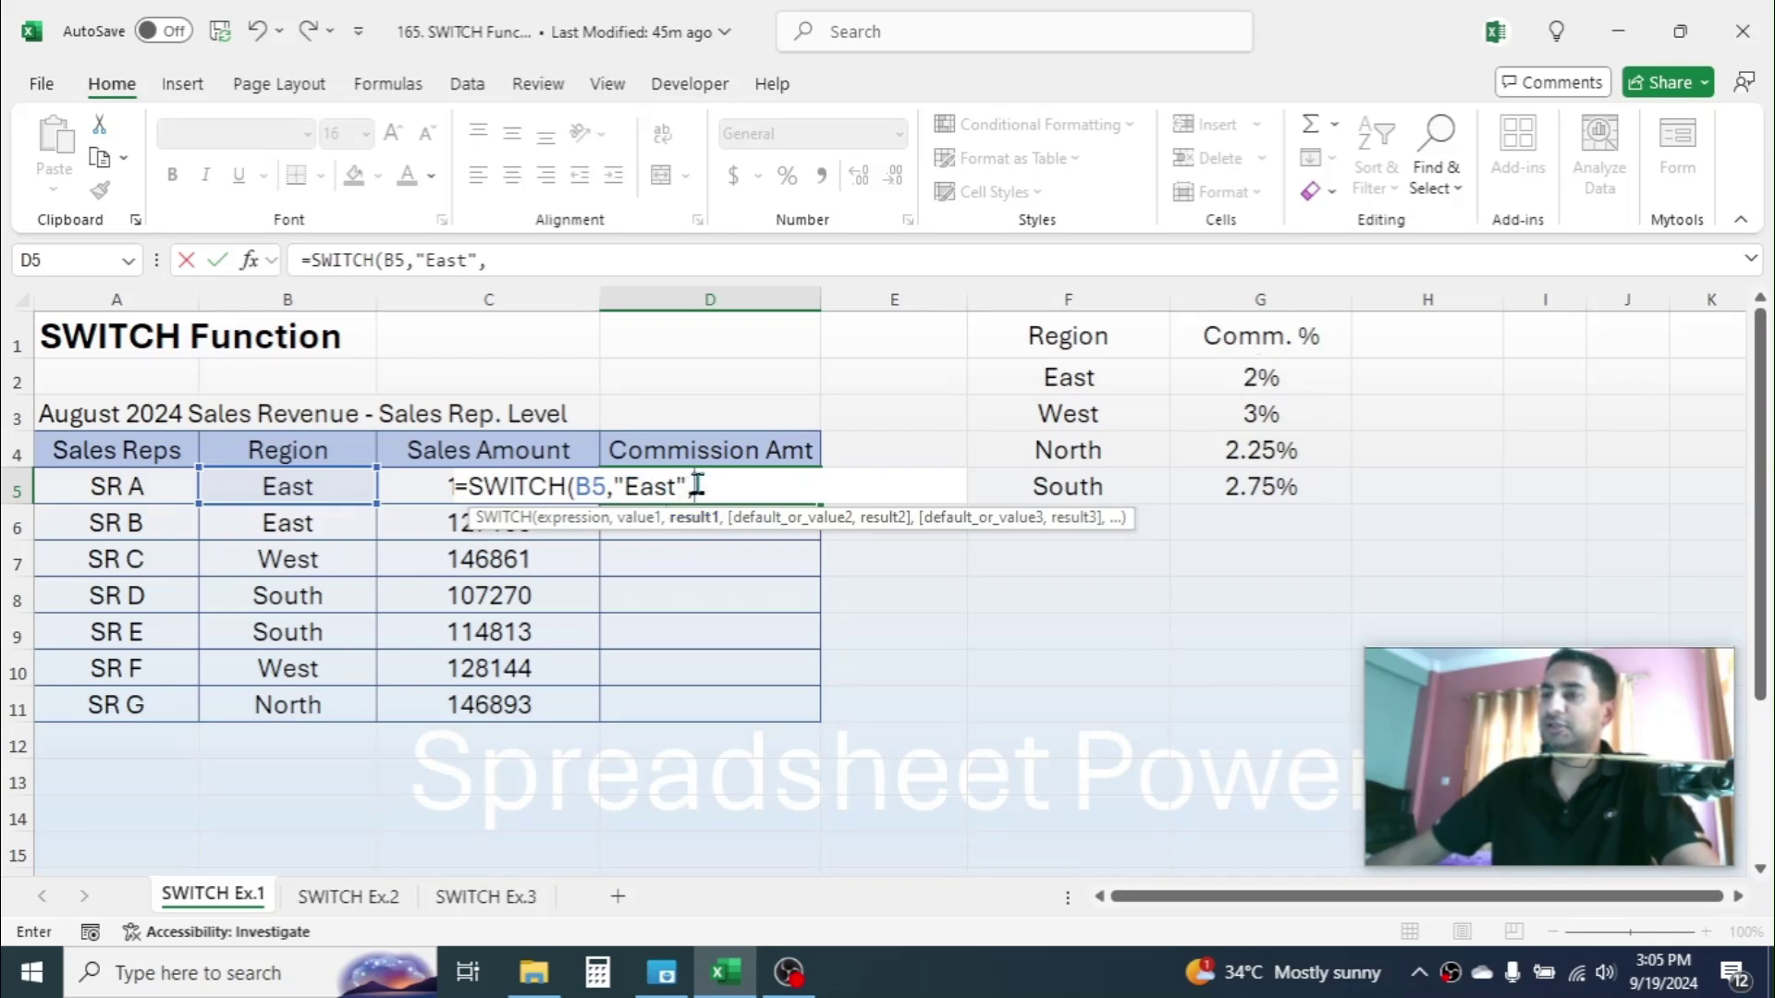
type("2")
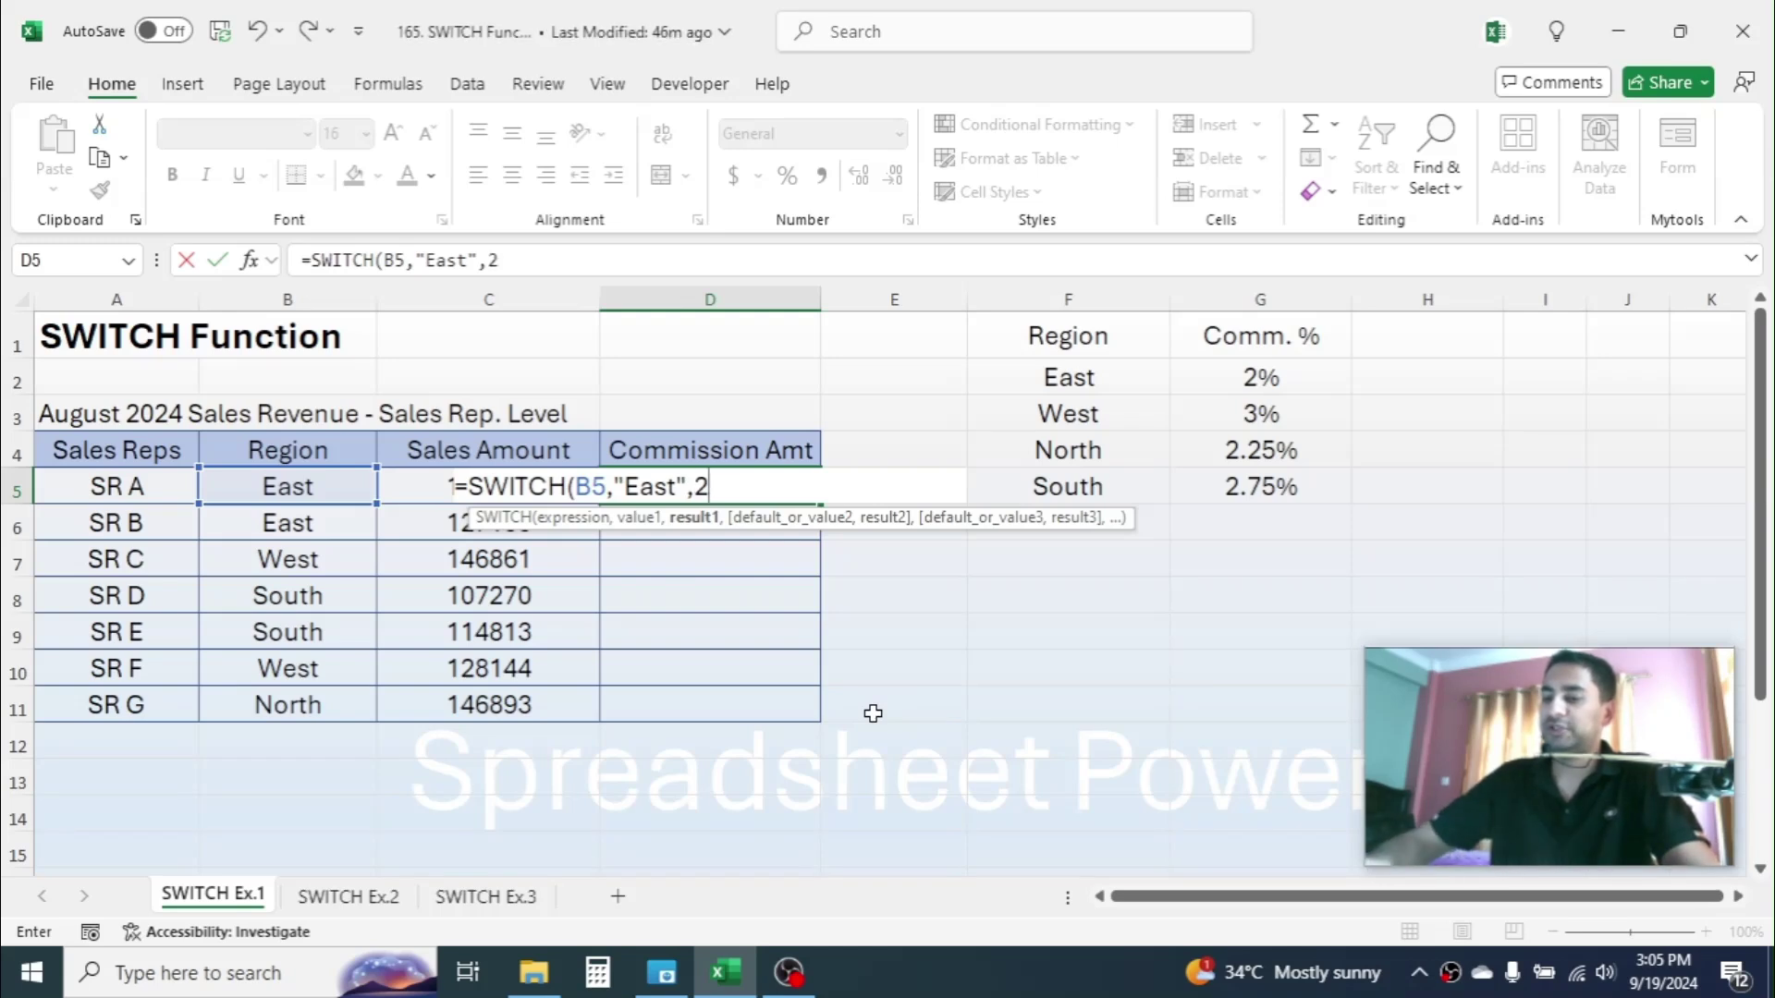
type("%,")
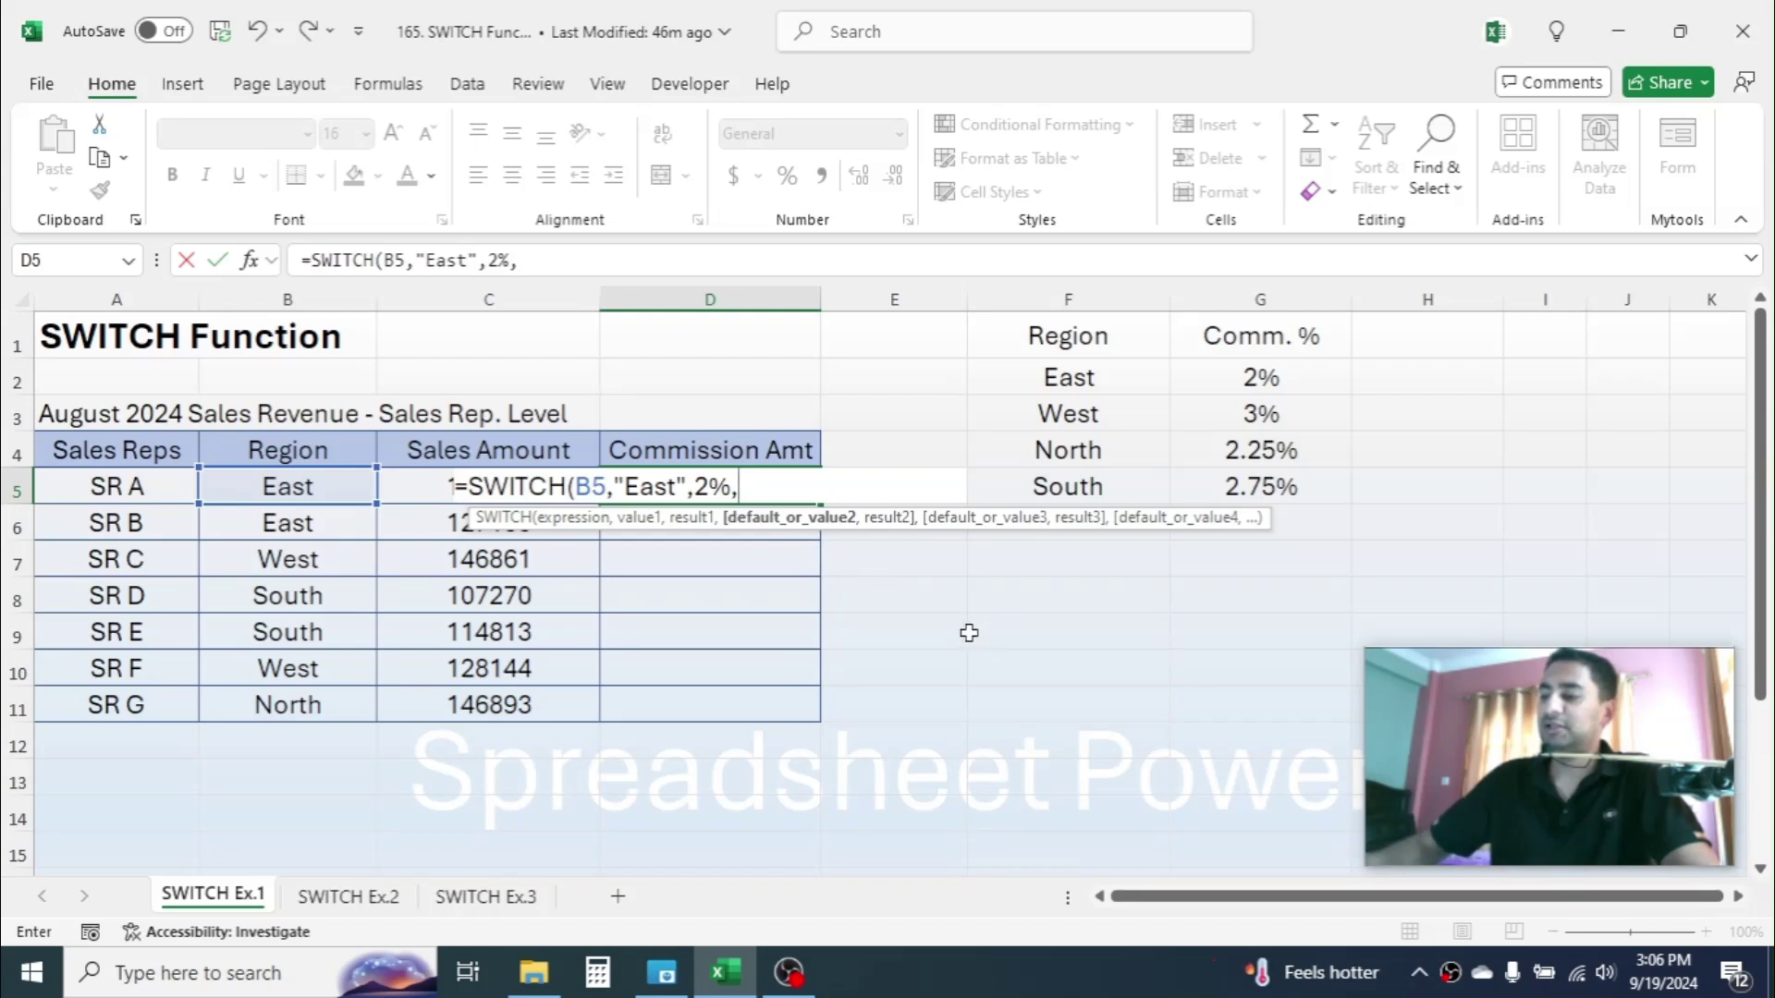
type("\"We")
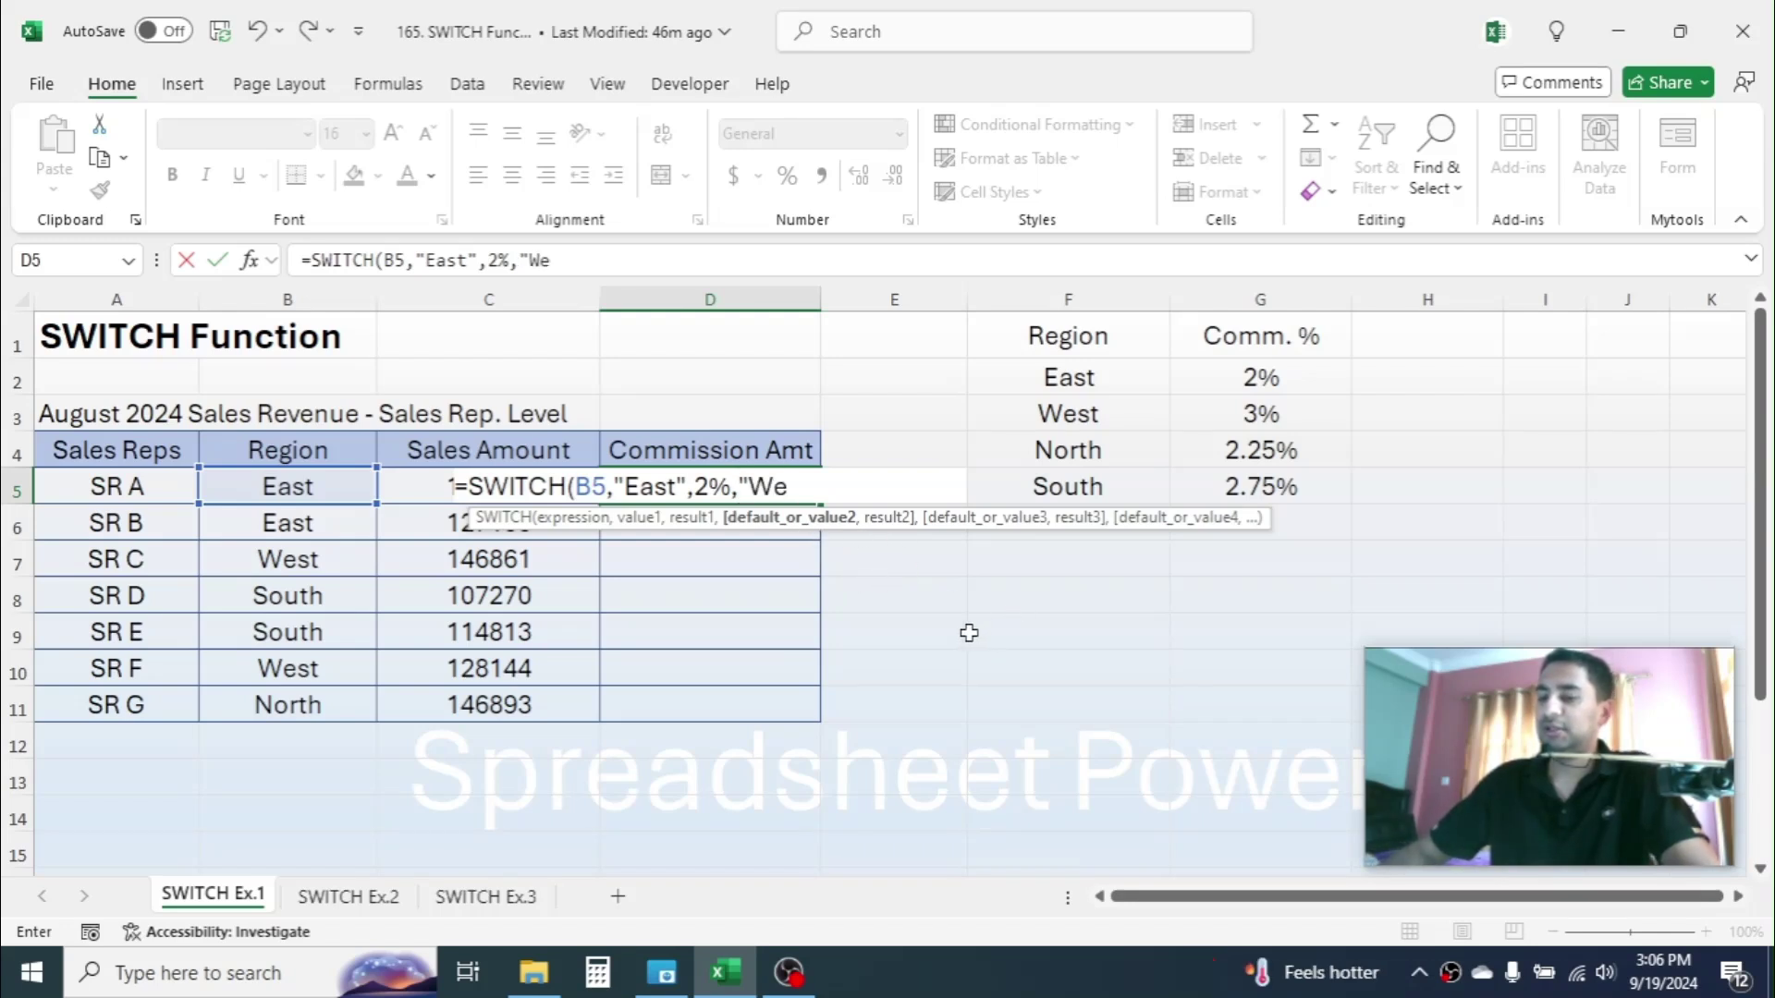
type("st\",")
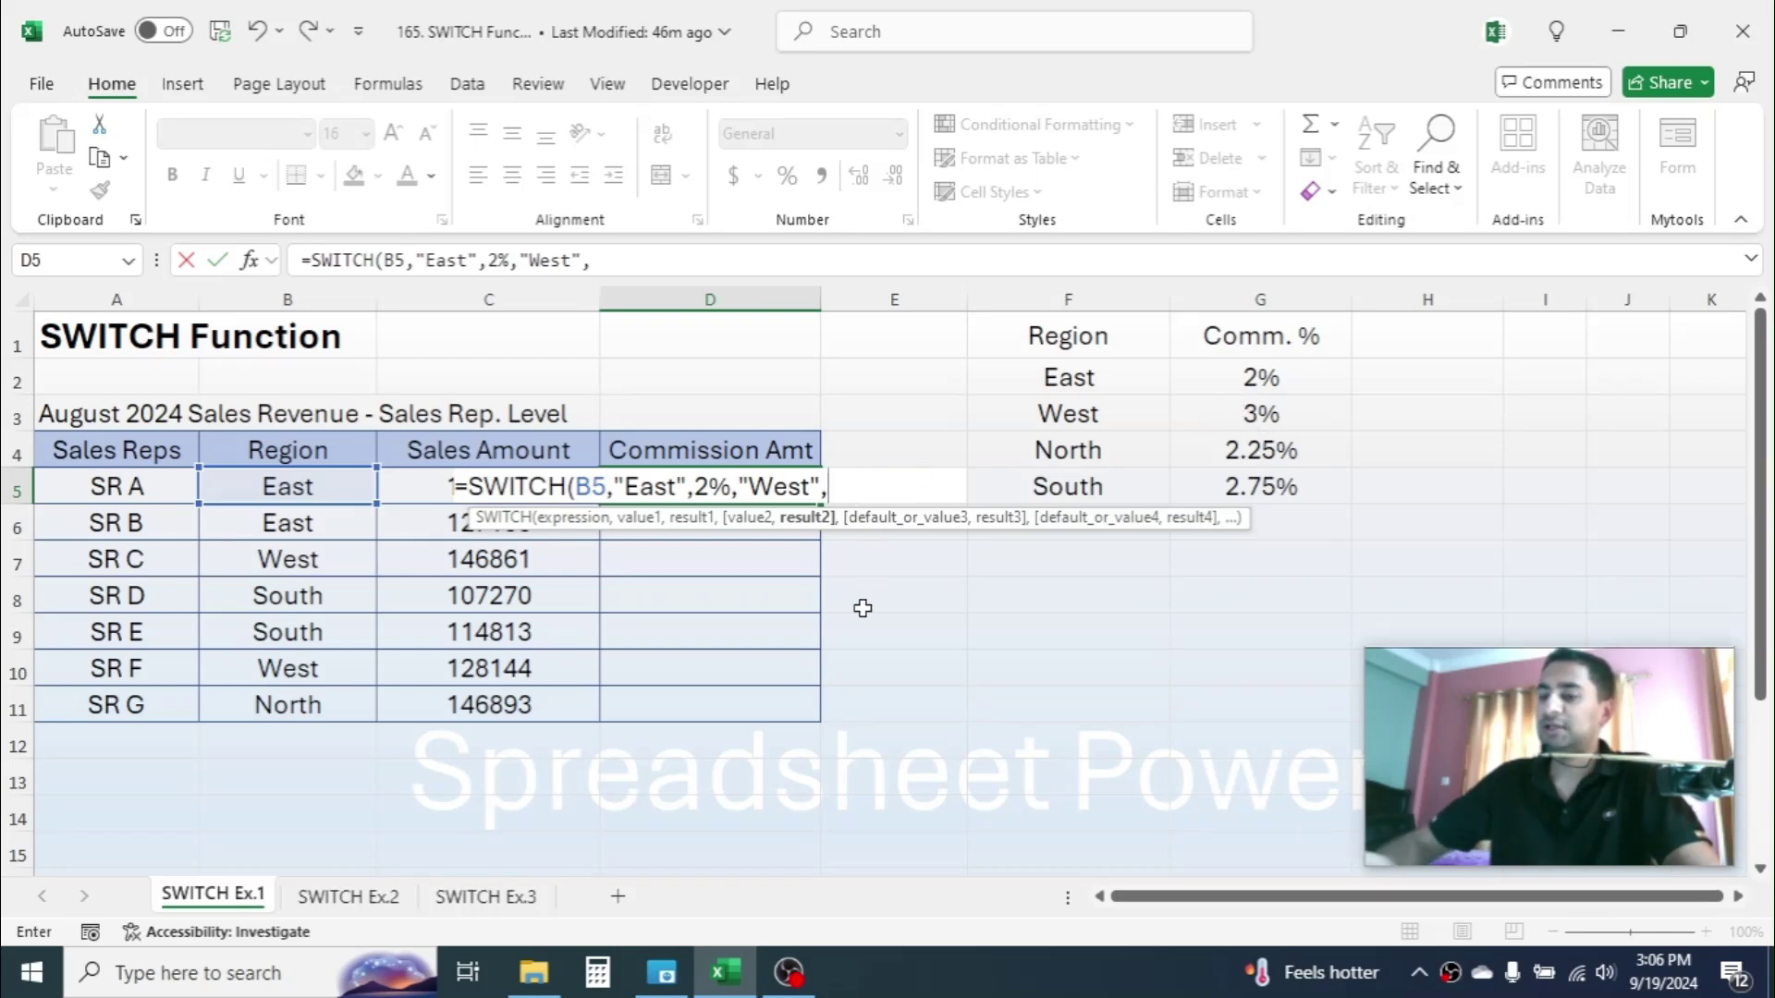
type("3%,")
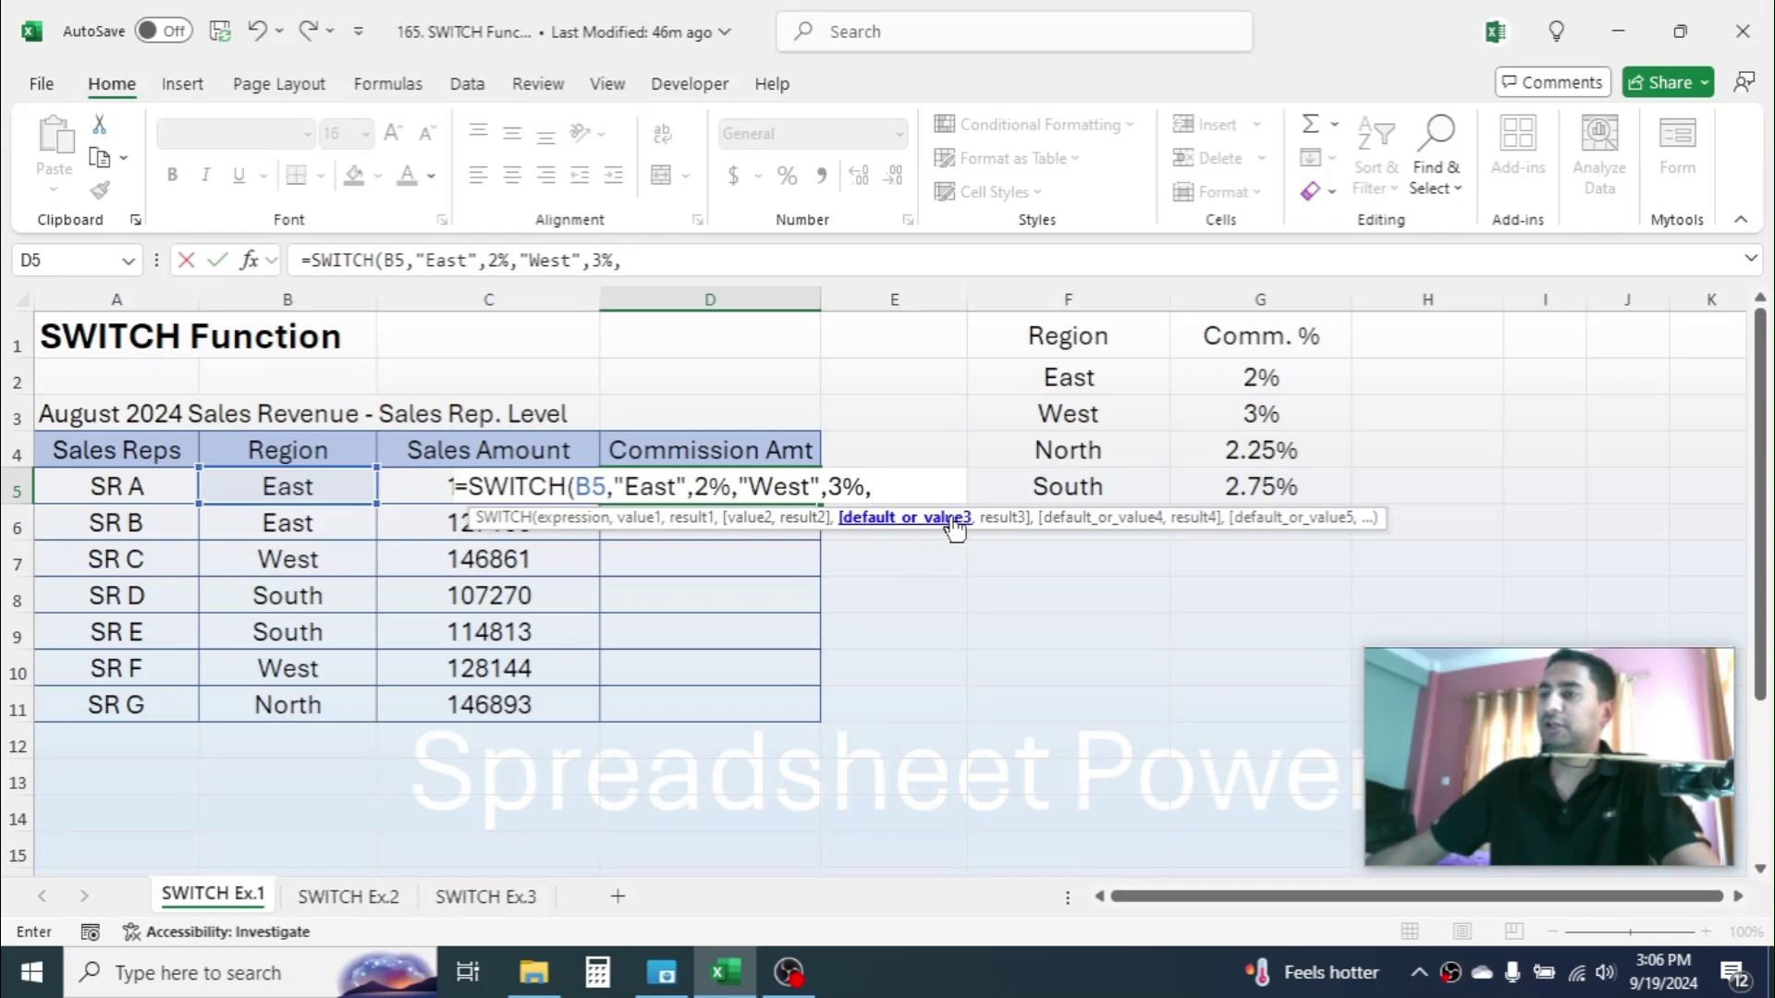
Step: Add the pairs "North" with 2.25% and "South" with 2.75%, and complete the SWITCH formula in D5
type("\"North\",")
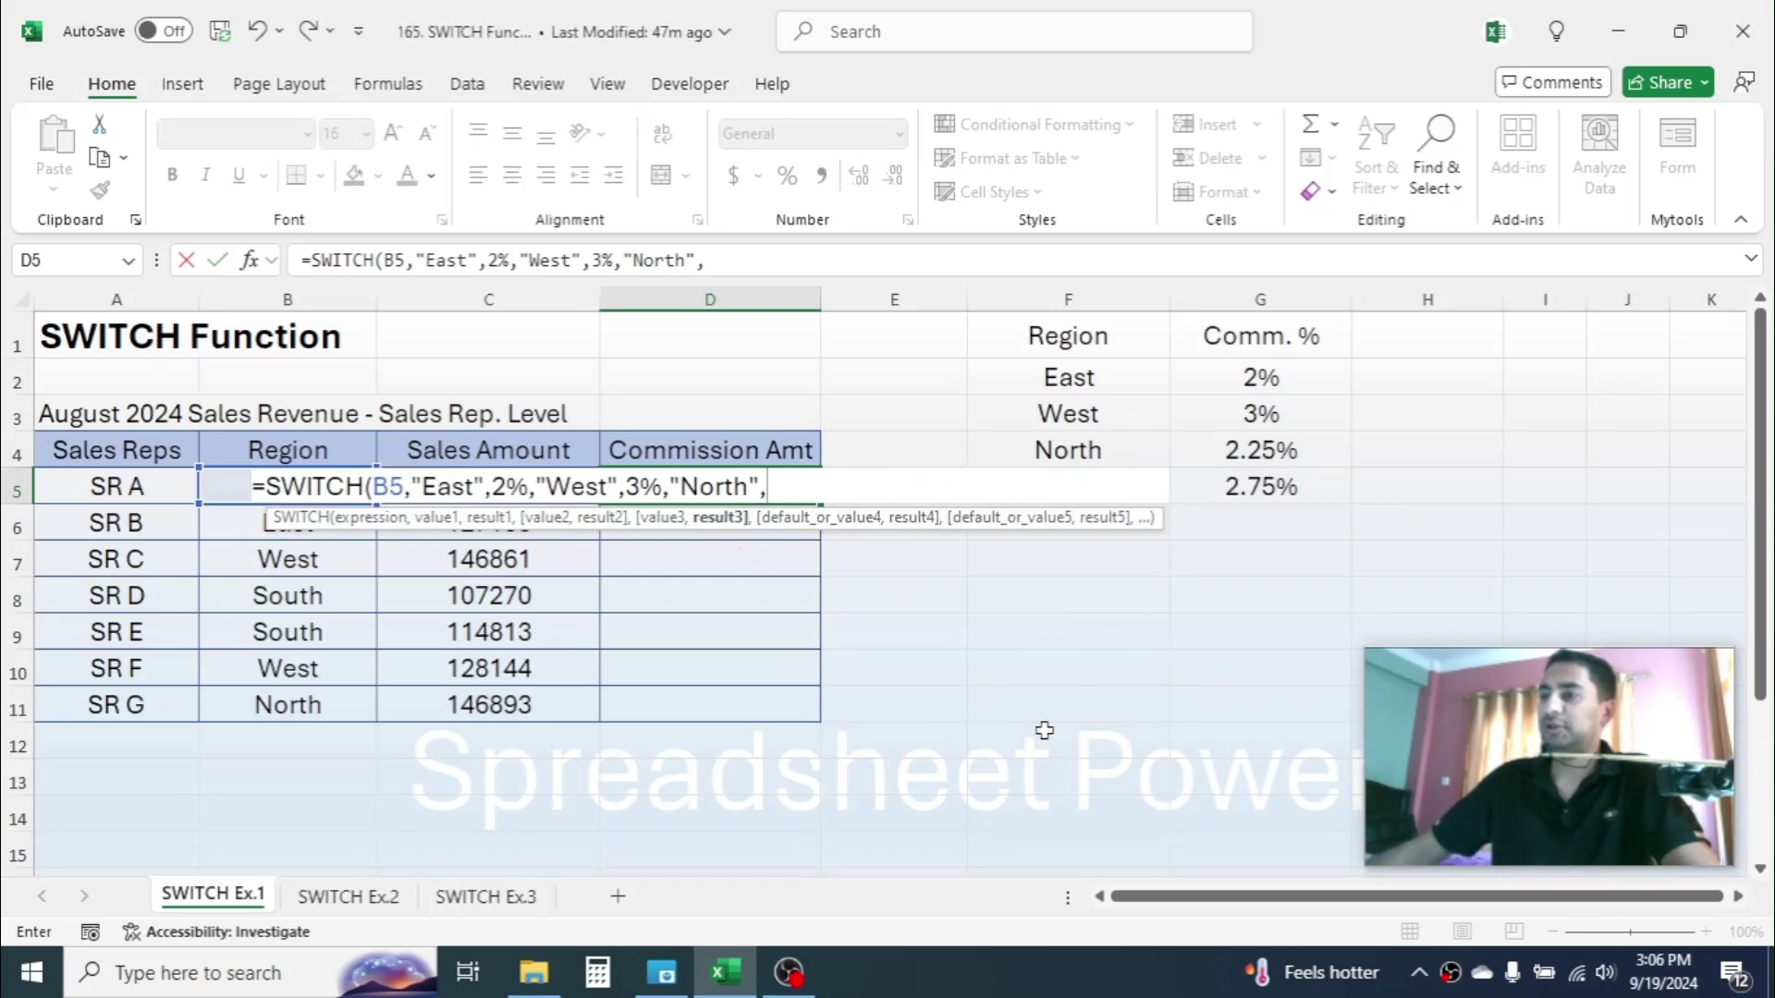
type("2.25")
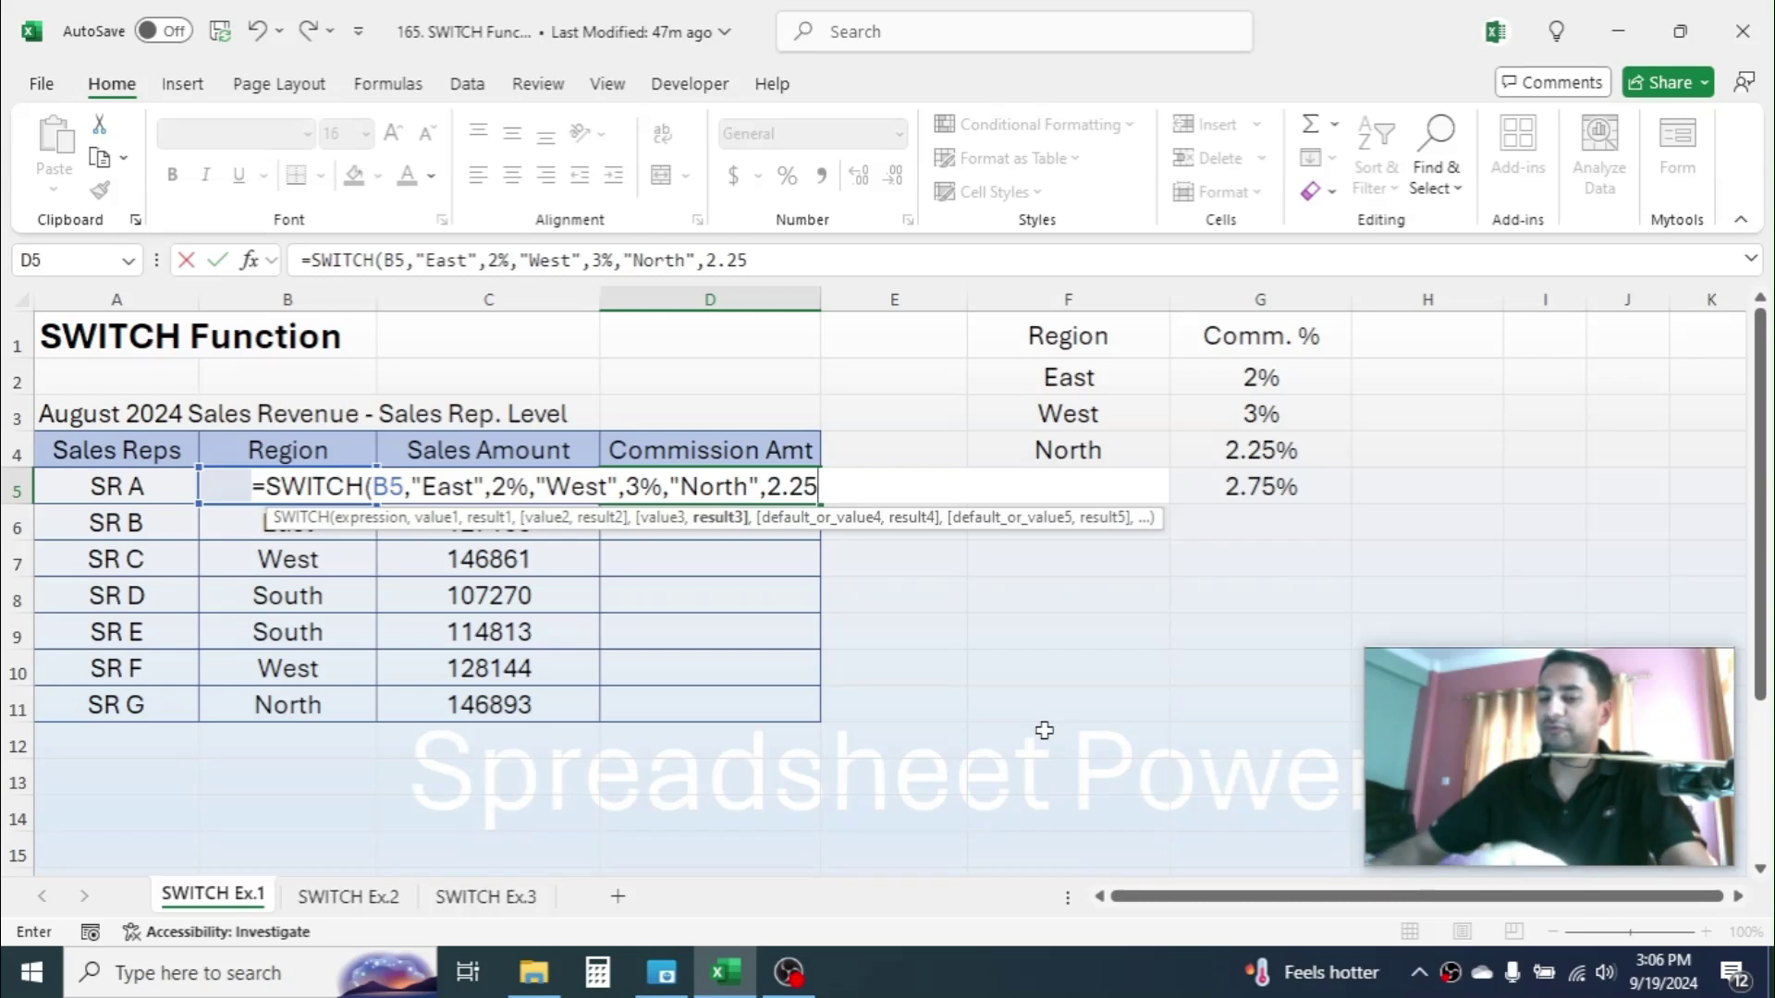
type("%,")
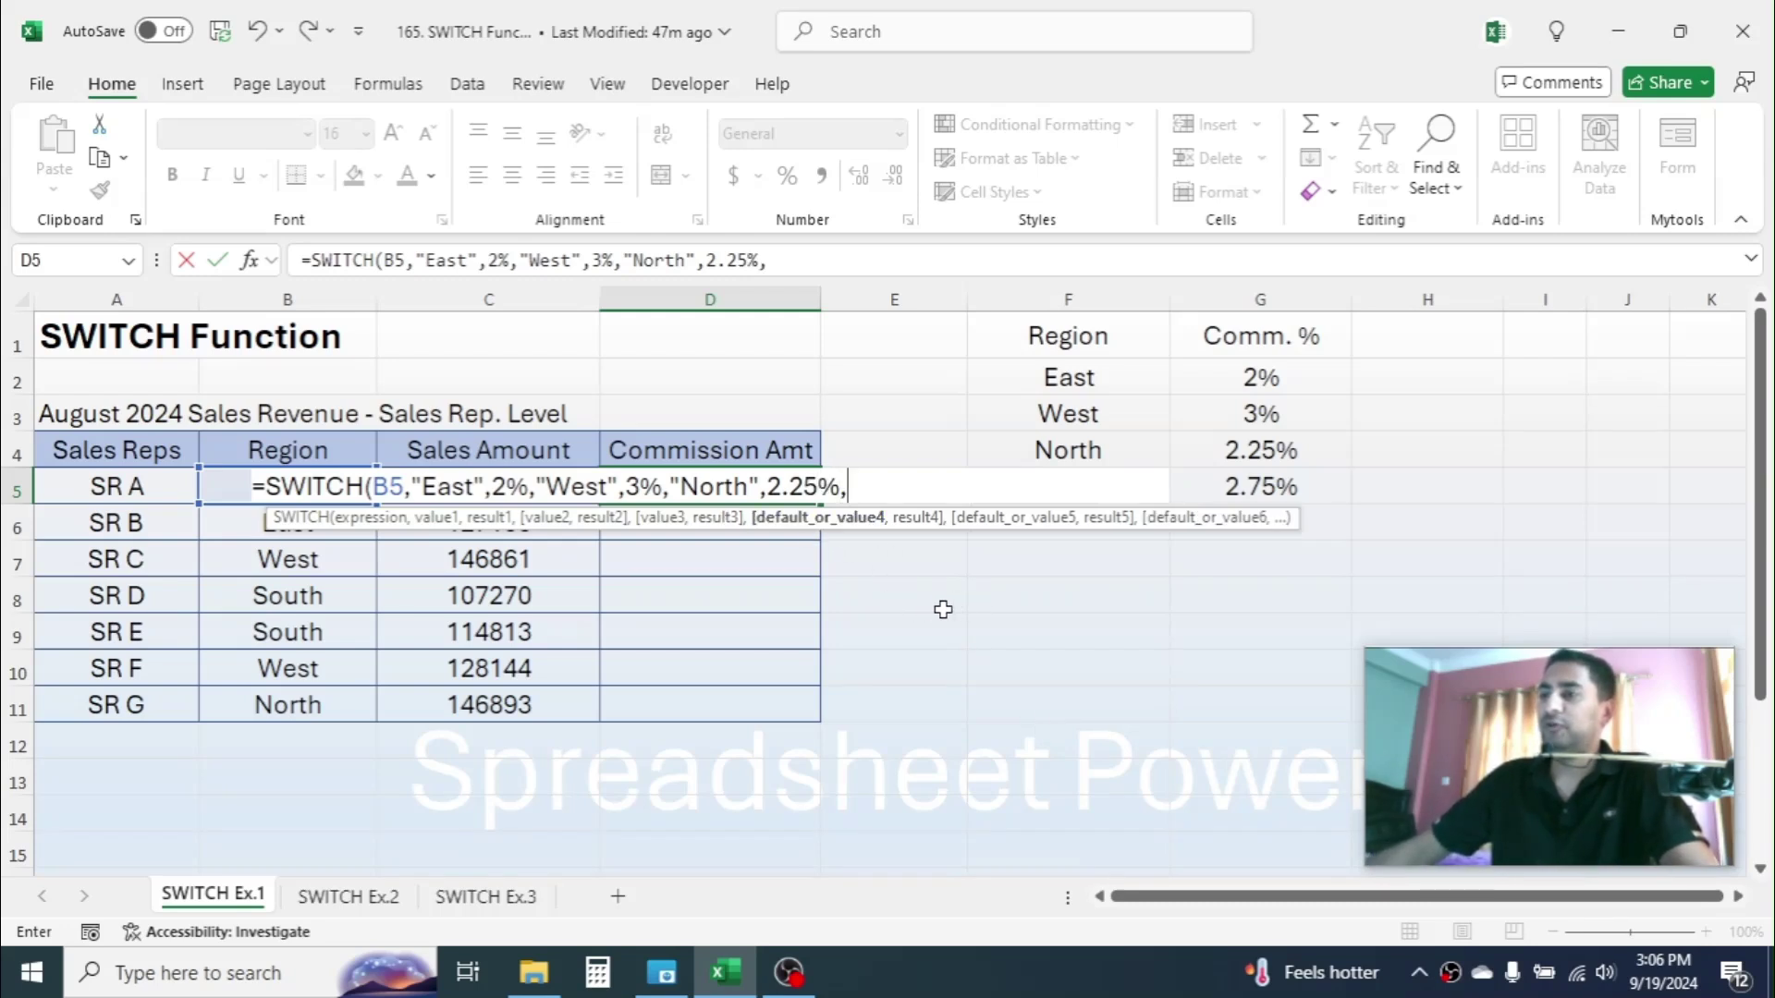
type("\"South\",")
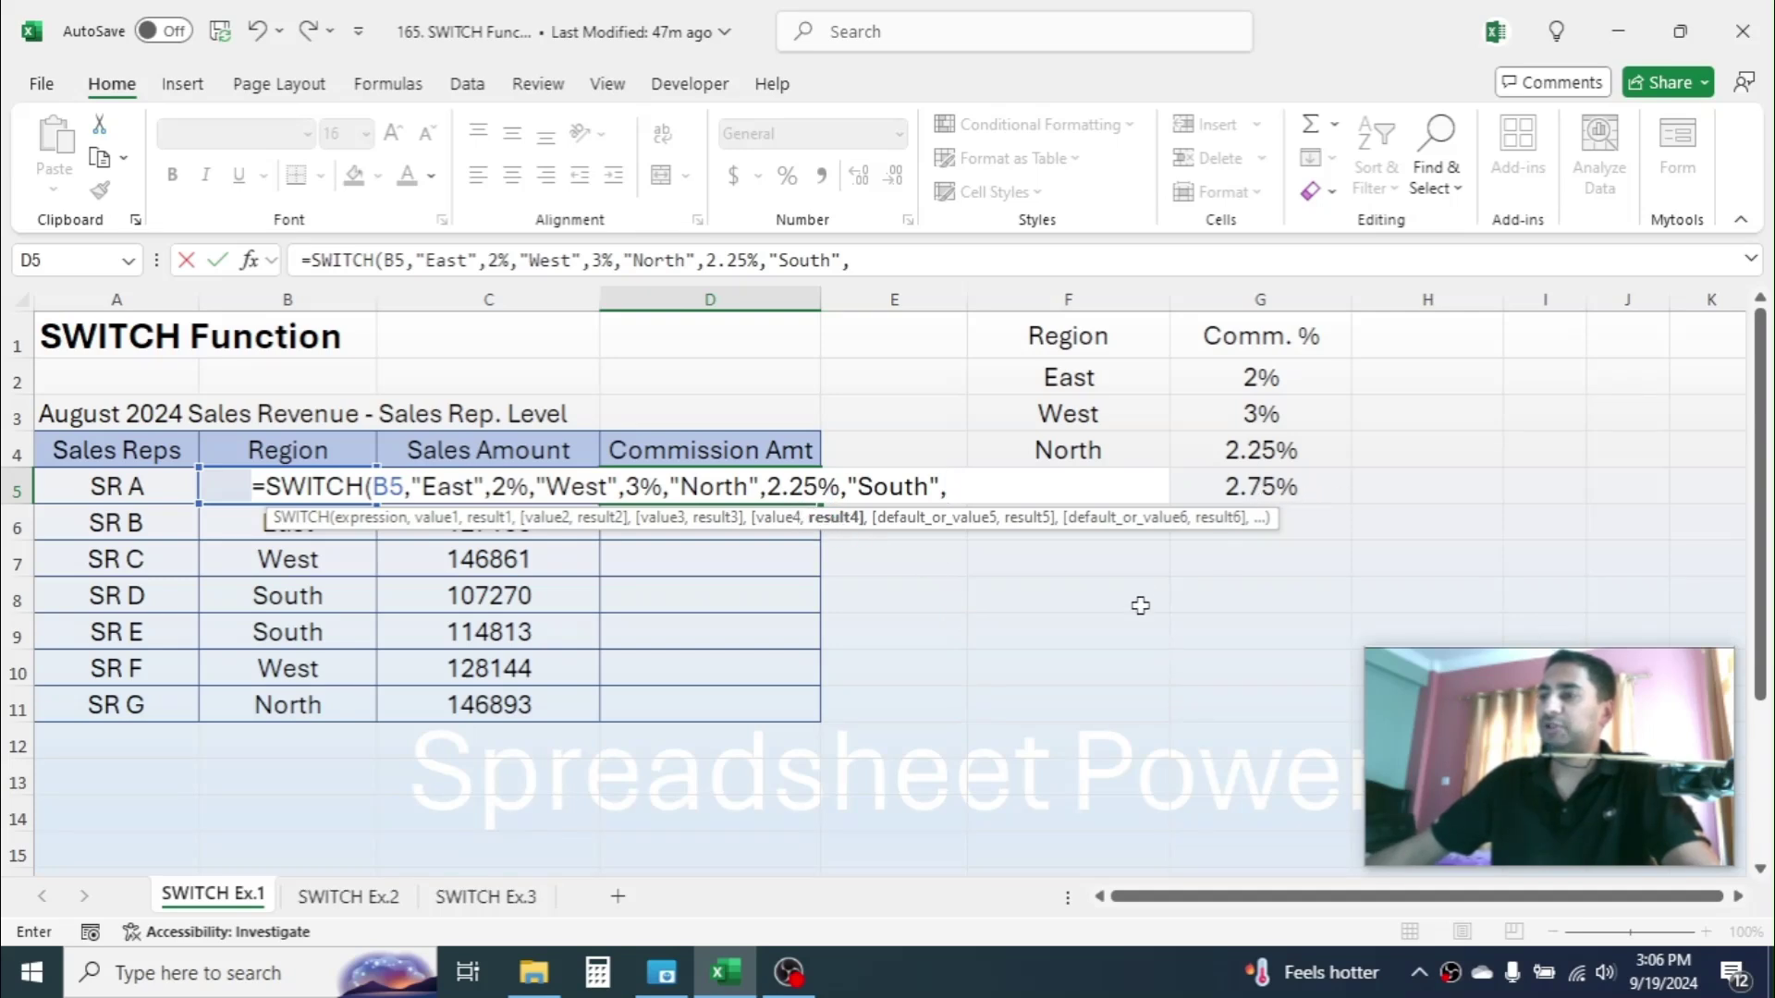
type("2.")
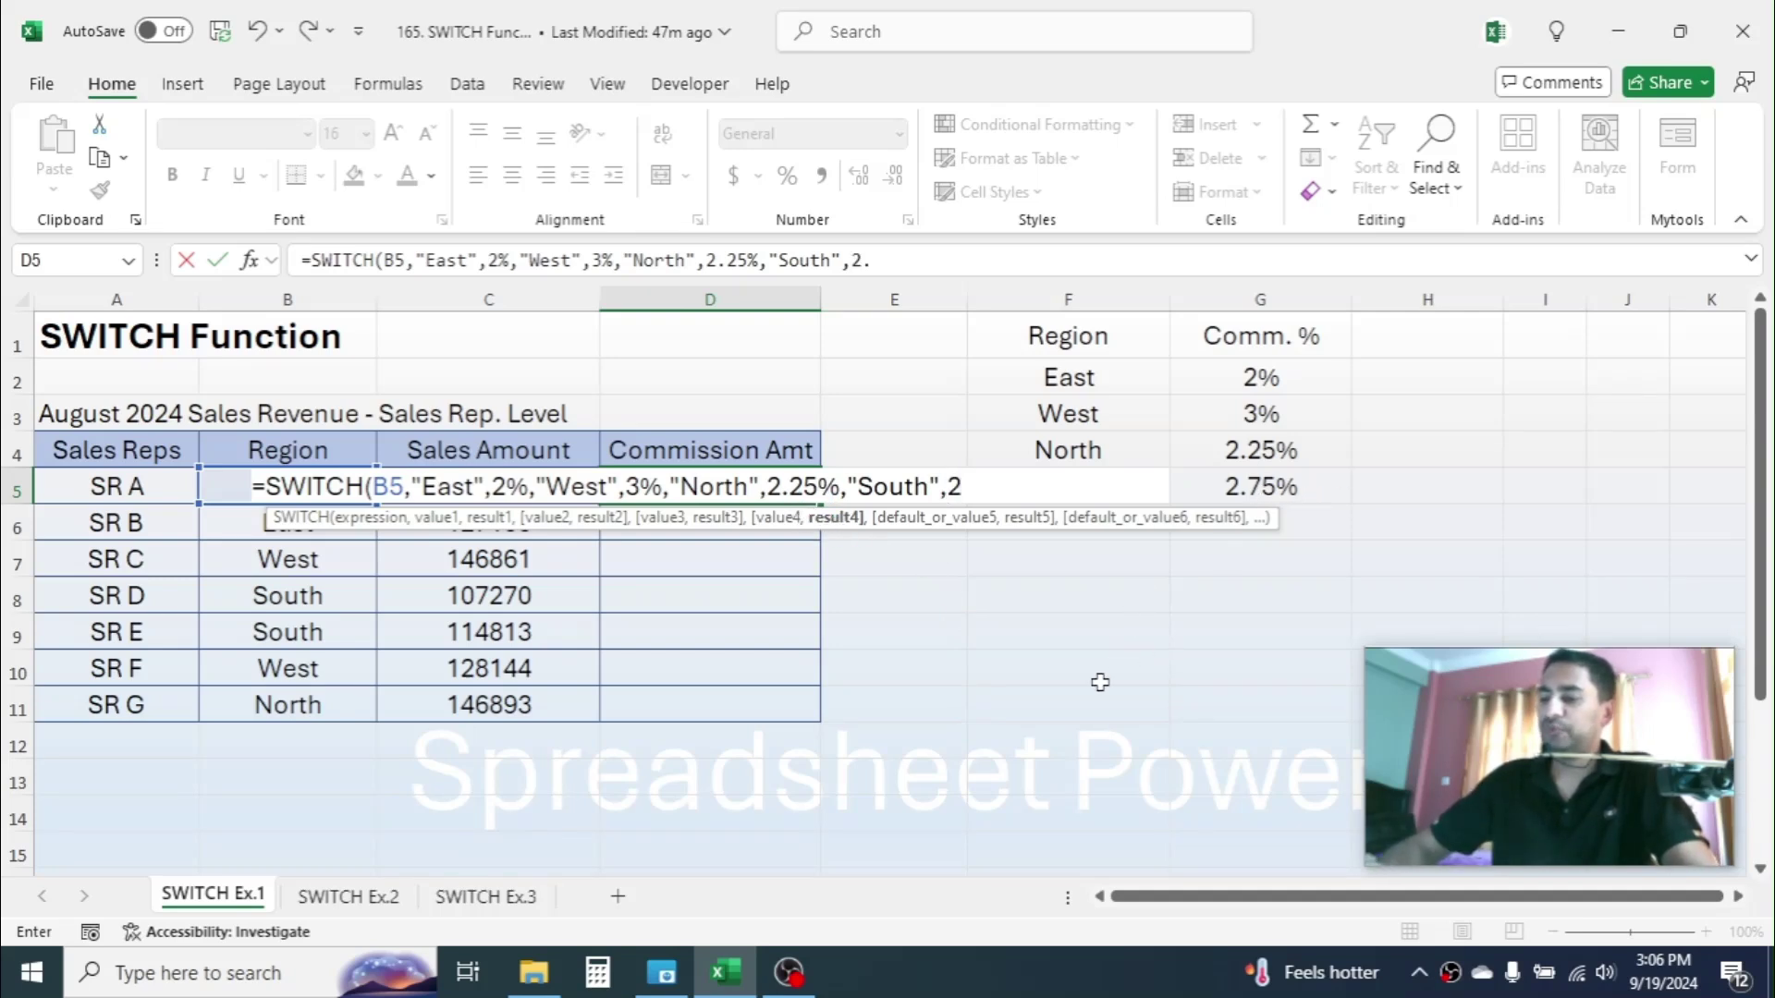
type("75%")
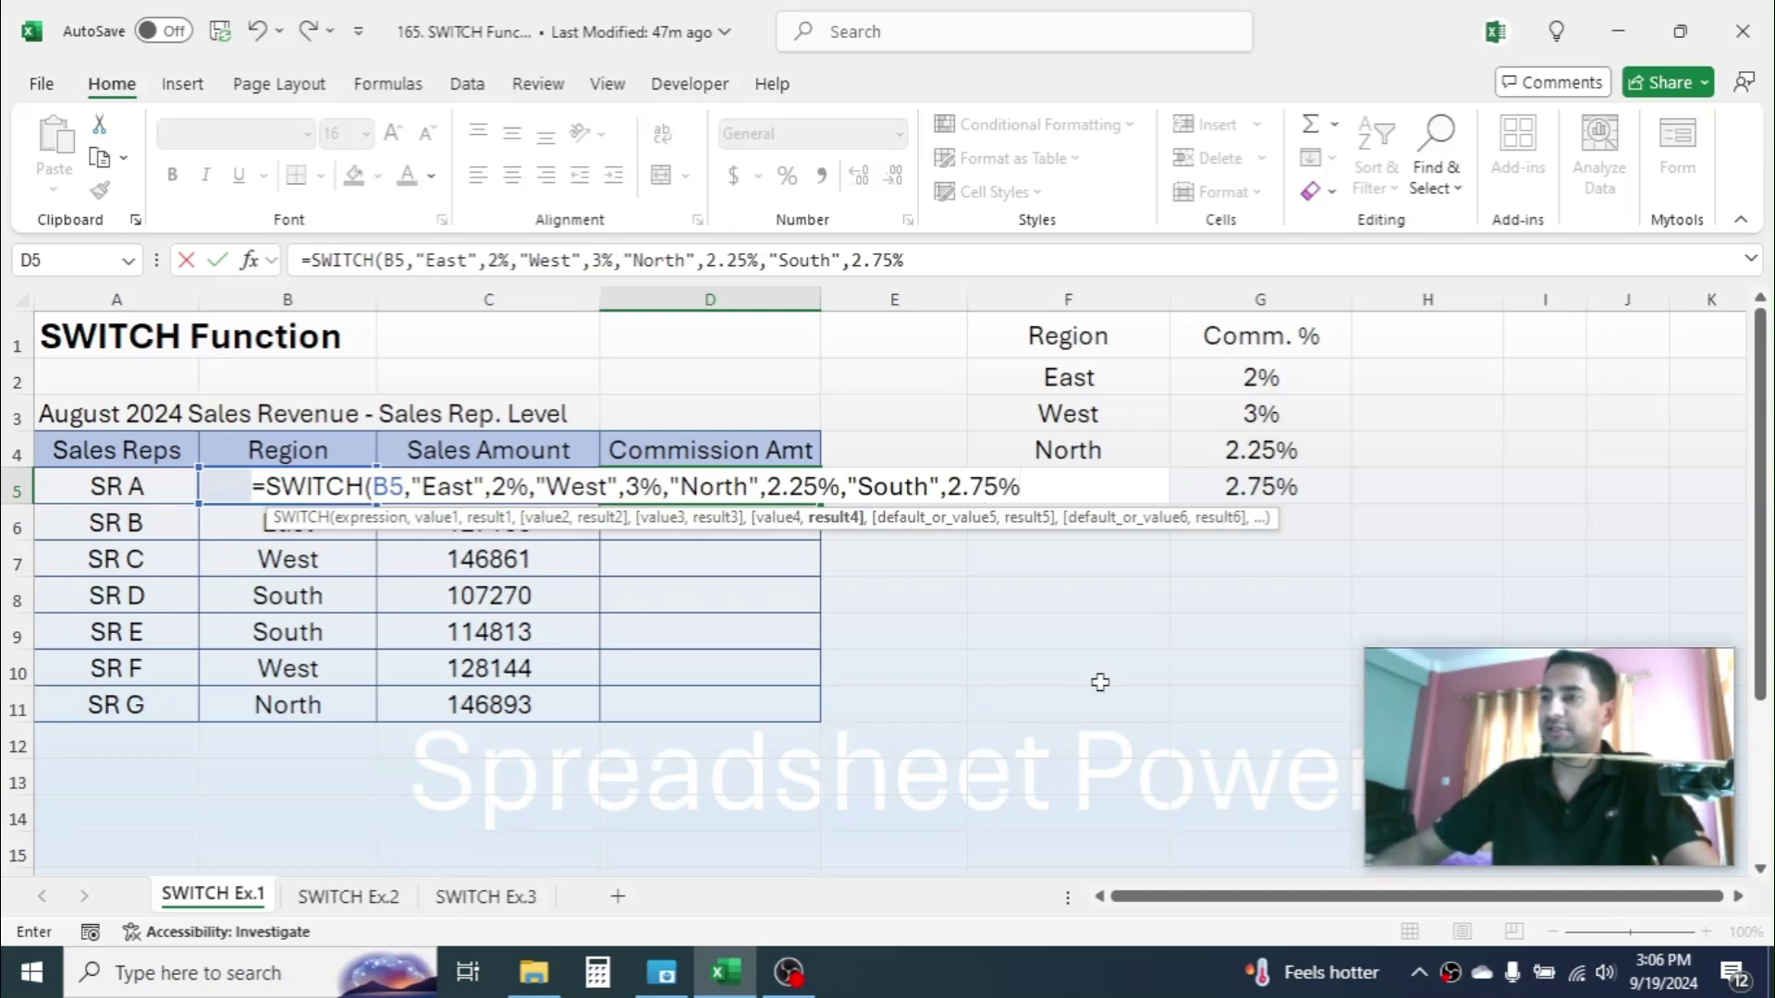
type(")")
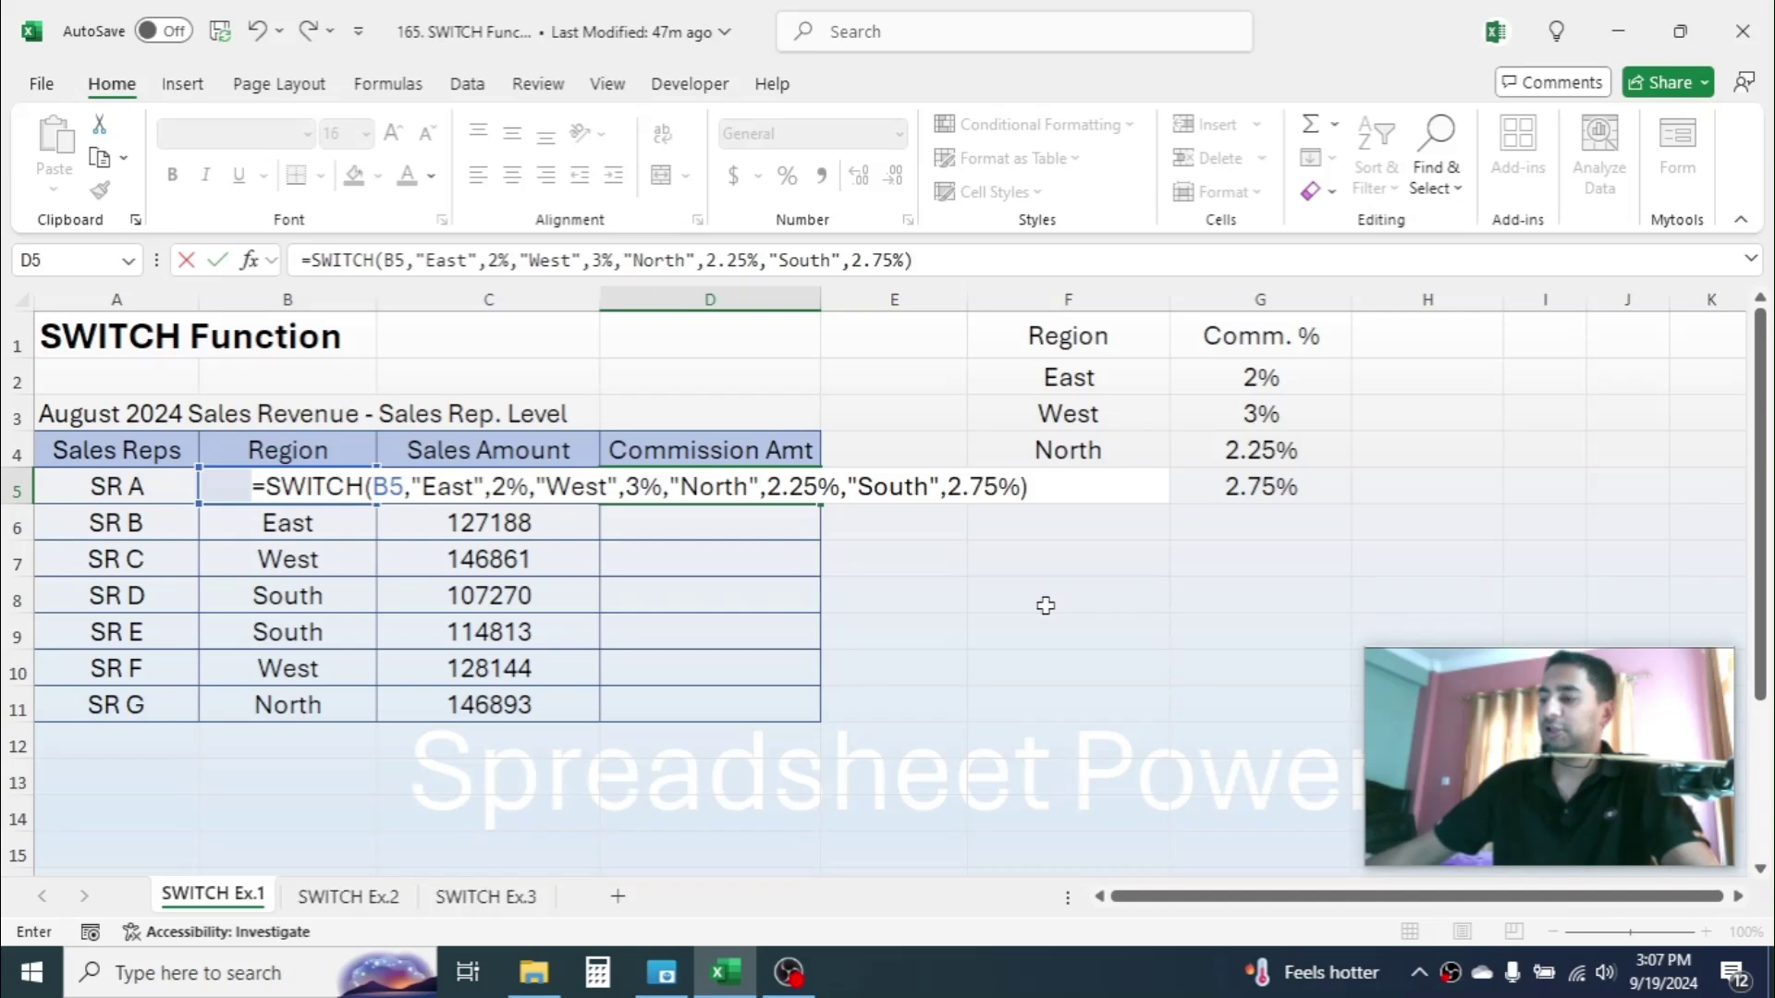
key("Return")
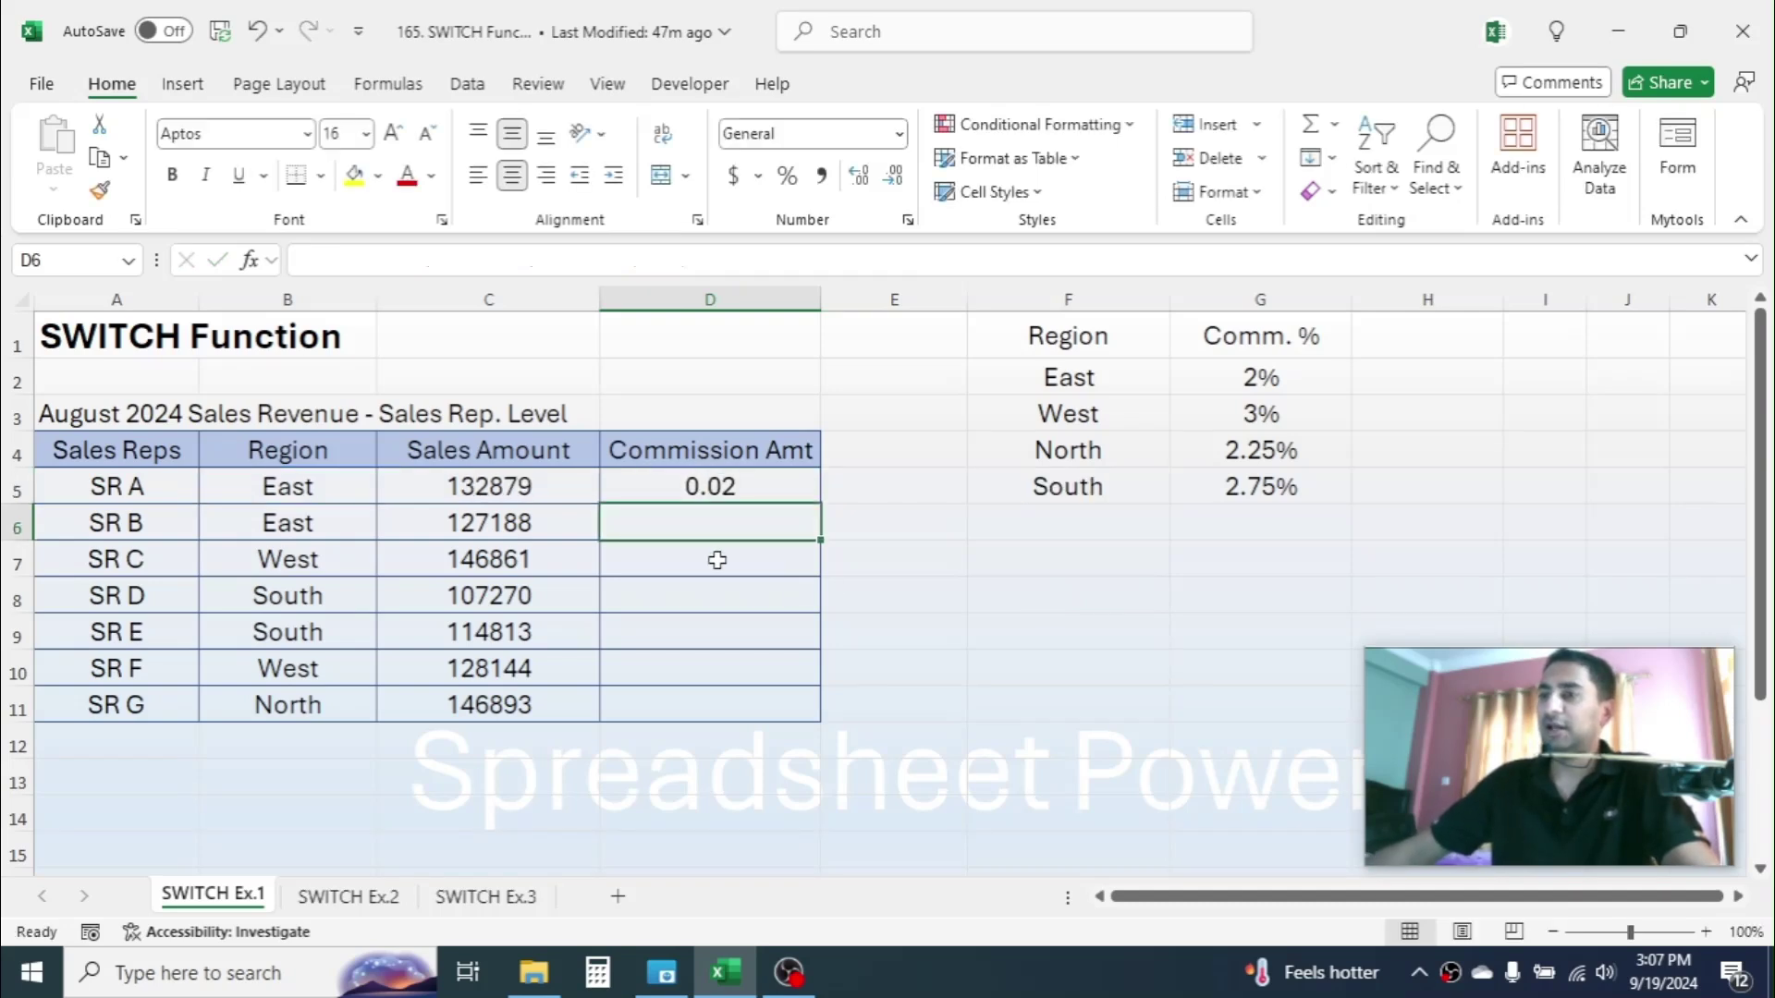
Step: Fill the D5 formula down to D11 and check the returned rates against the regions in column B
left_click(711, 488)
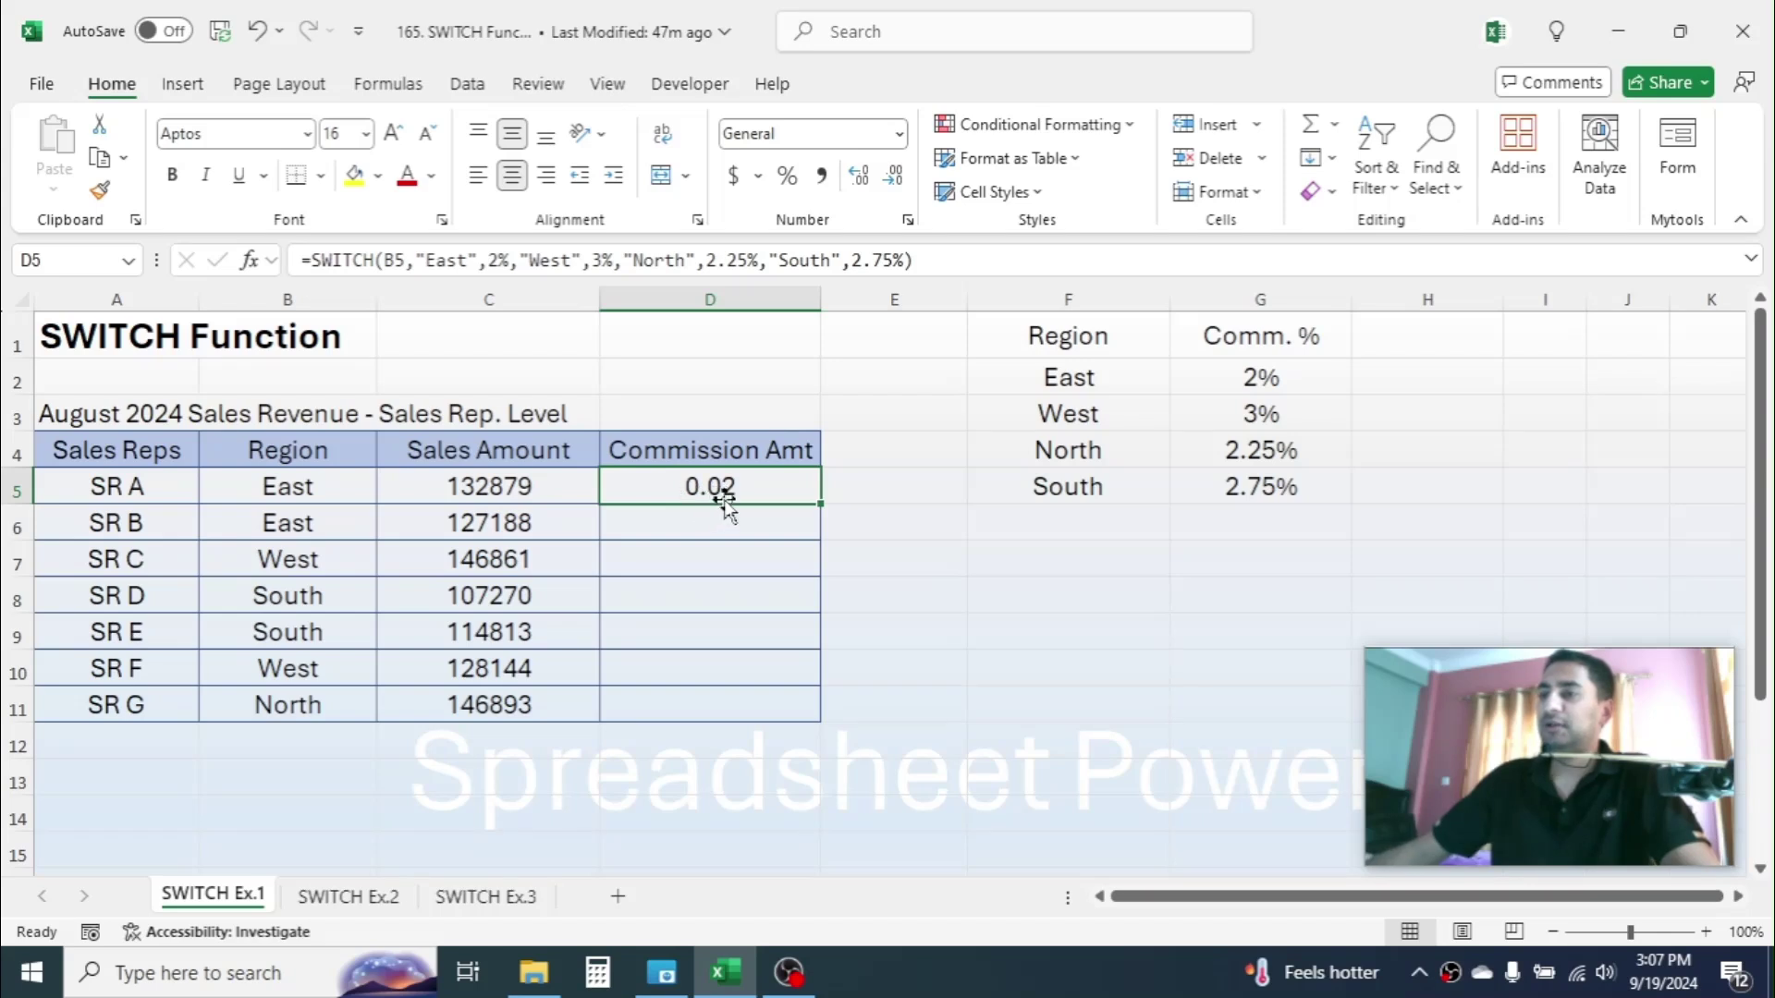
left_click_drag(824, 506, 791, 712)
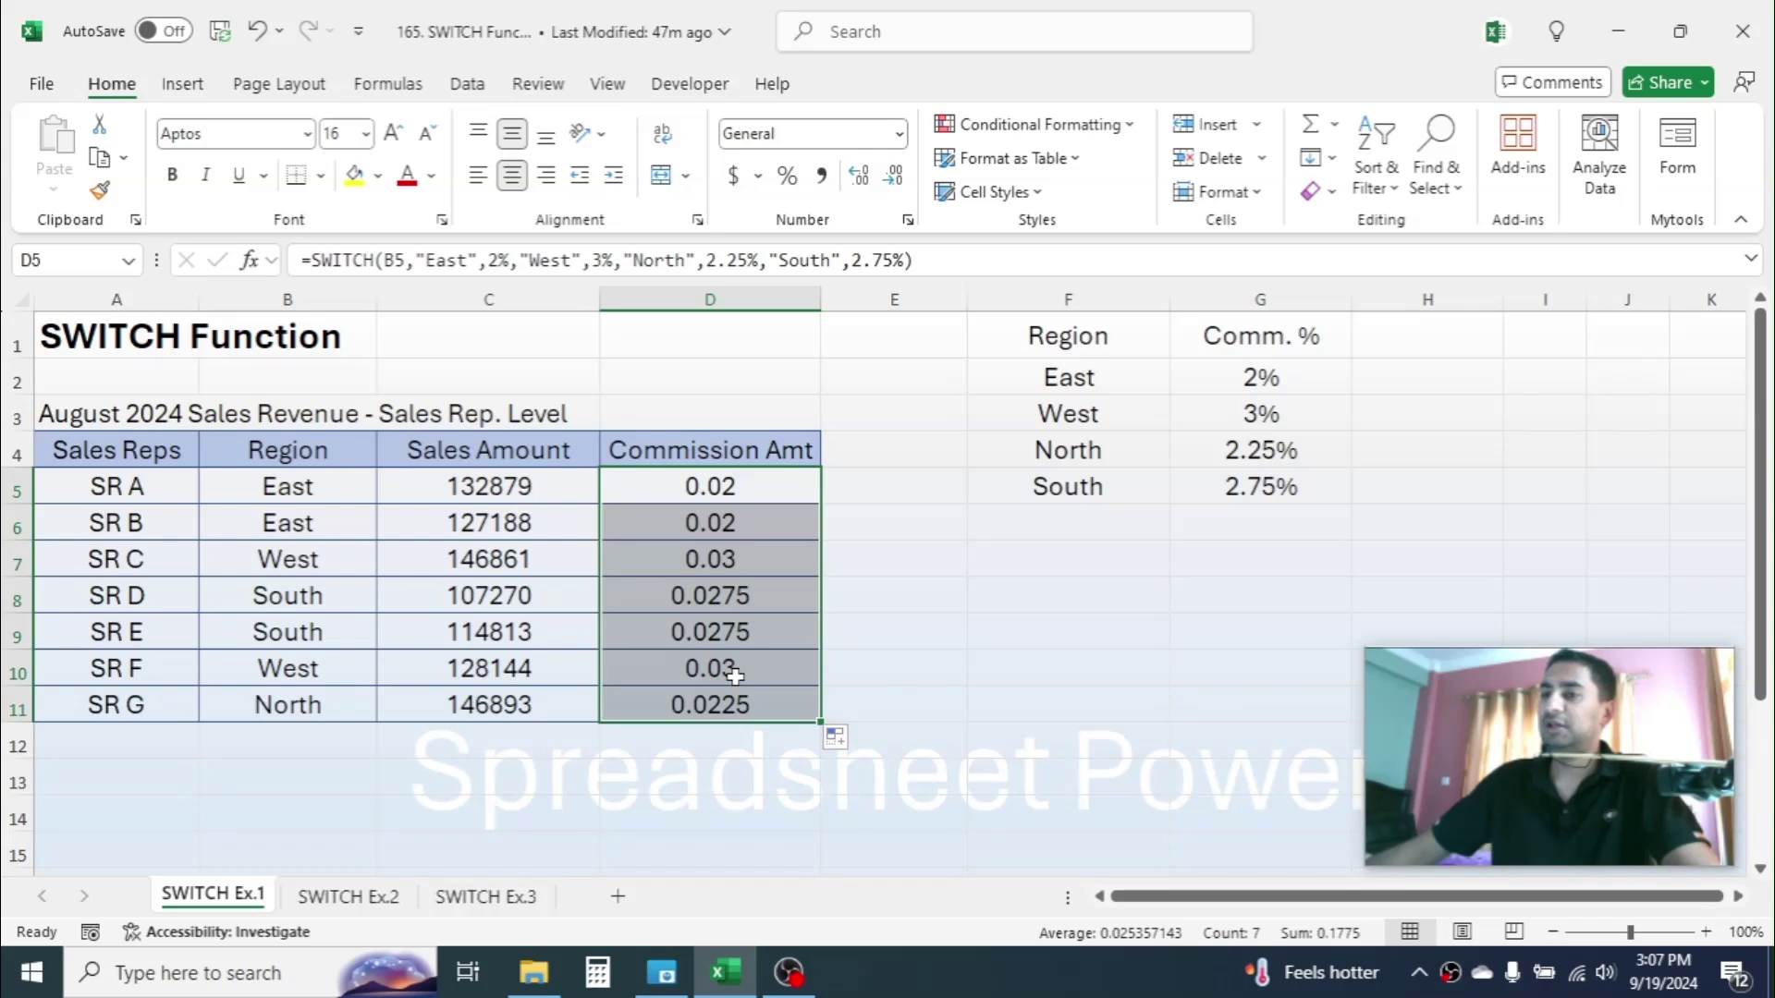
left_click(344, 620)
left_click(317, 665)
left_click(307, 709)
left_click(302, 624)
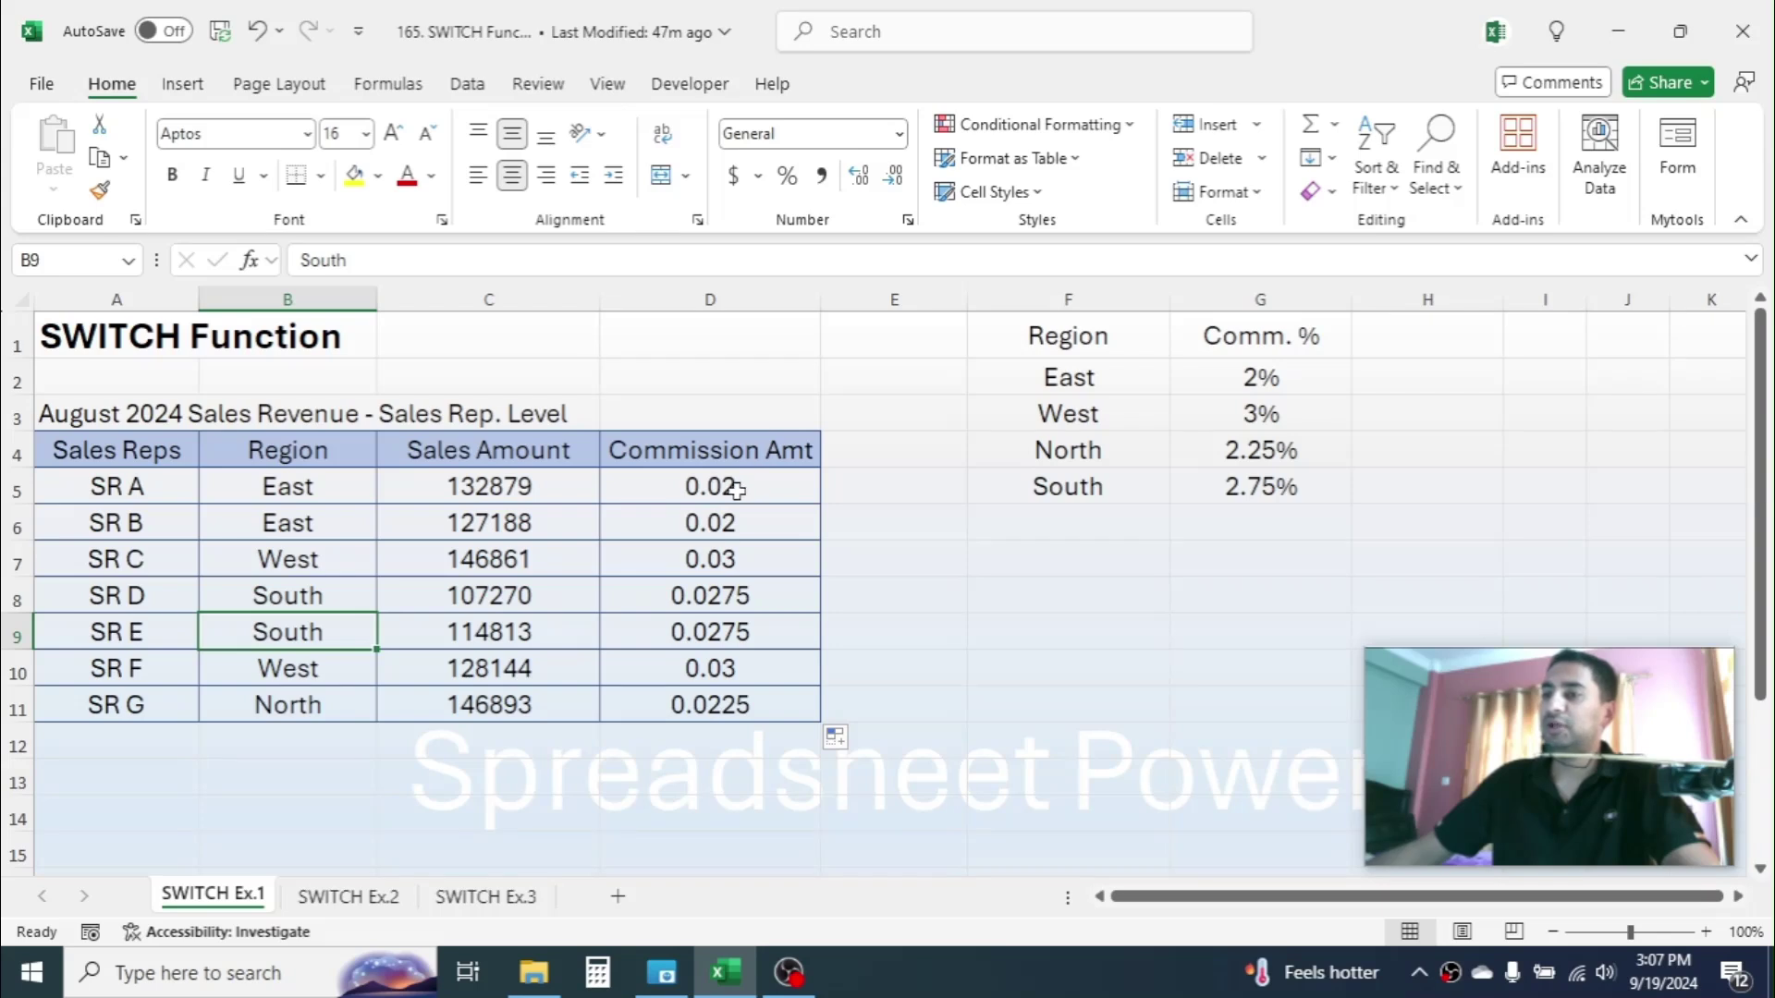
Step: Multiply the SWITCH formula in D5 by the sales amount in C5 and fill it down to D11
left_click(710, 488)
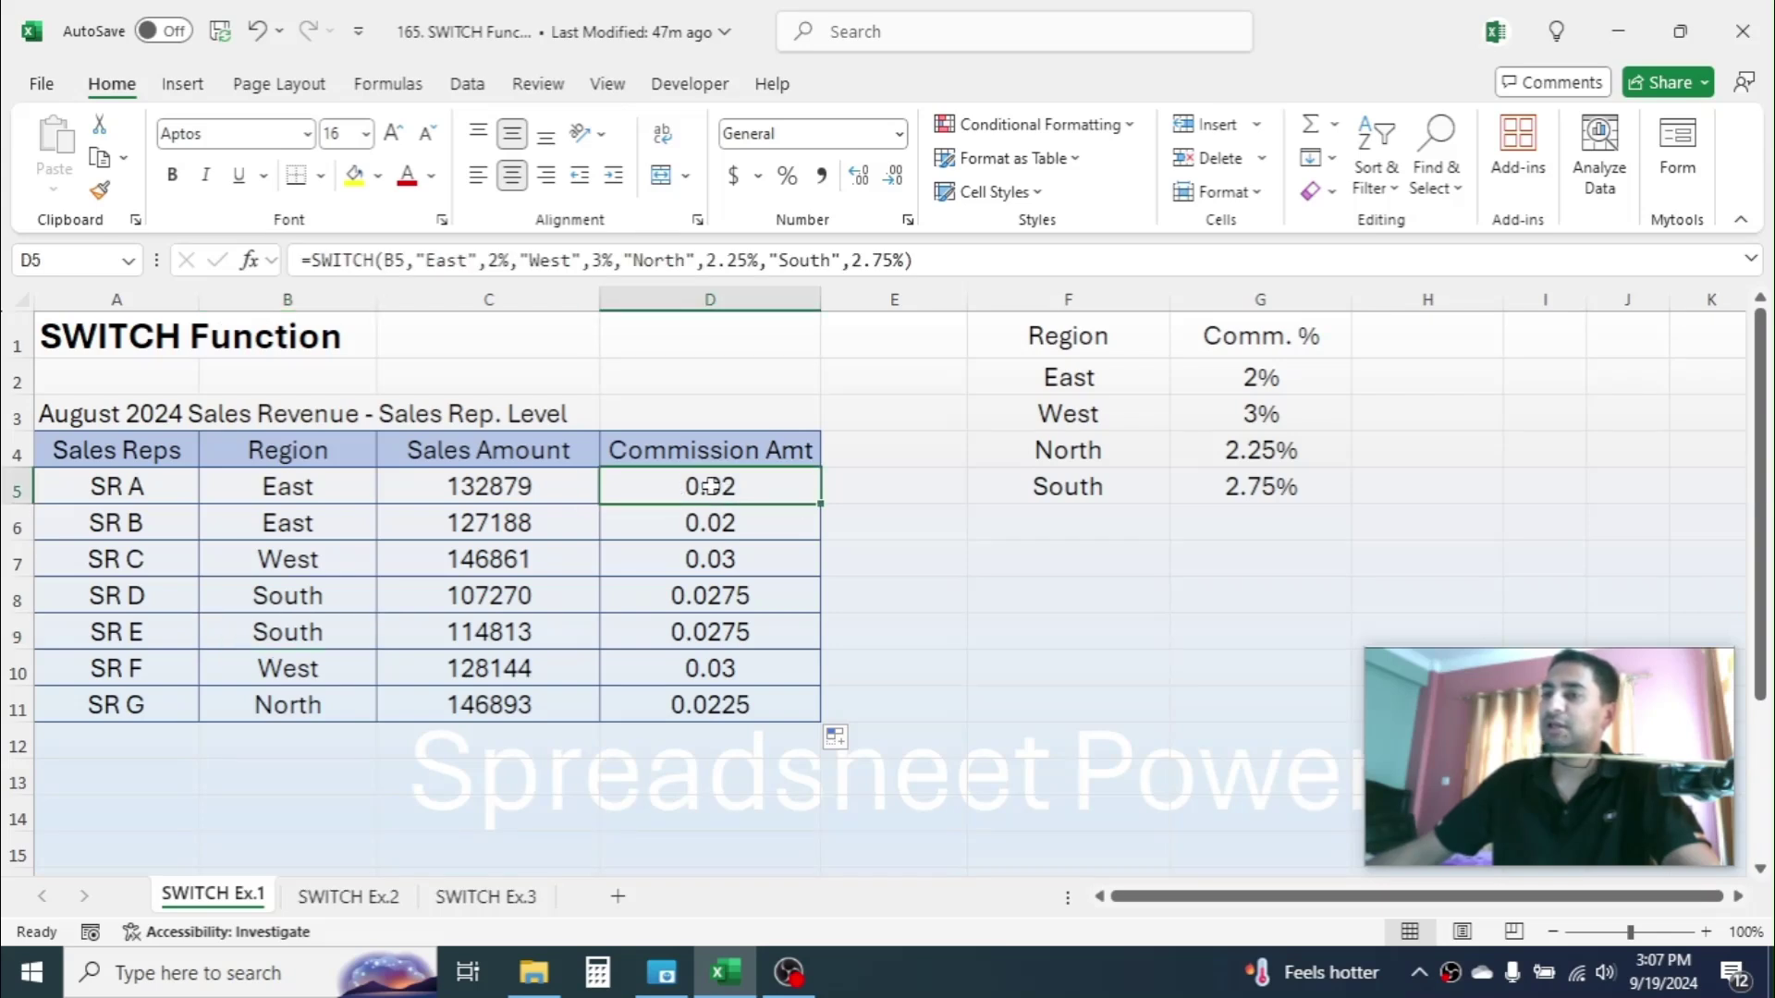
double_click(769, 487)
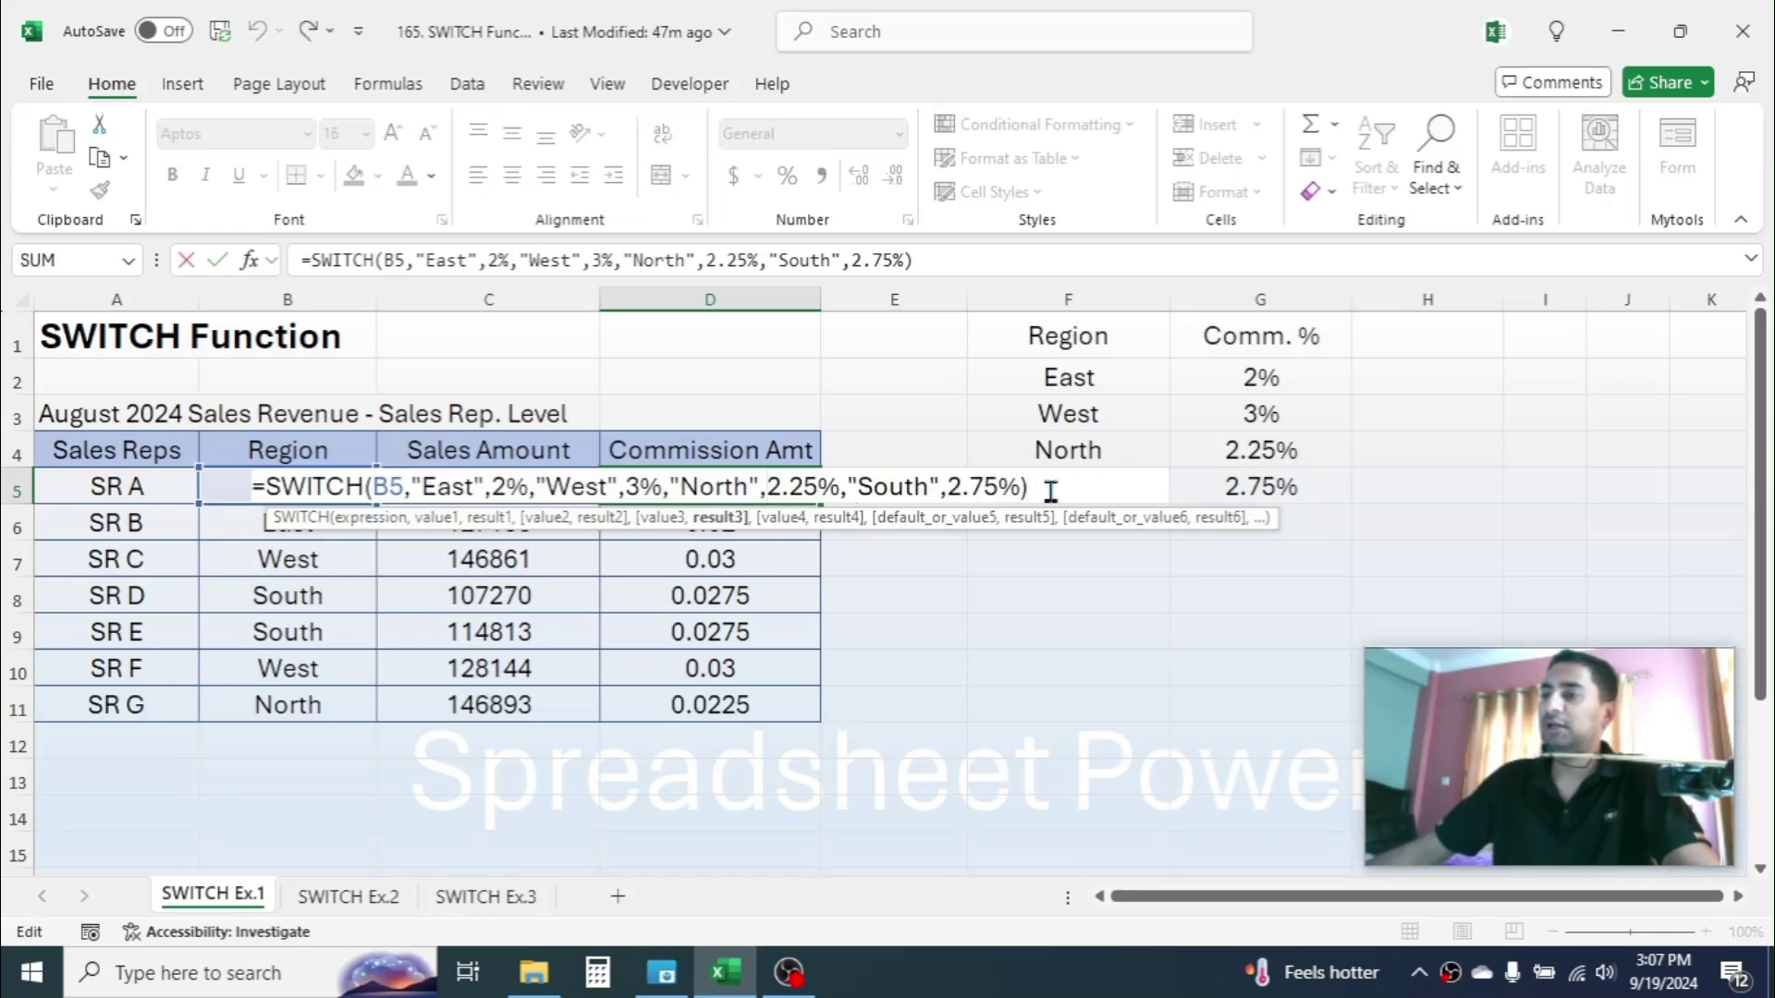
left_click(1051, 490)
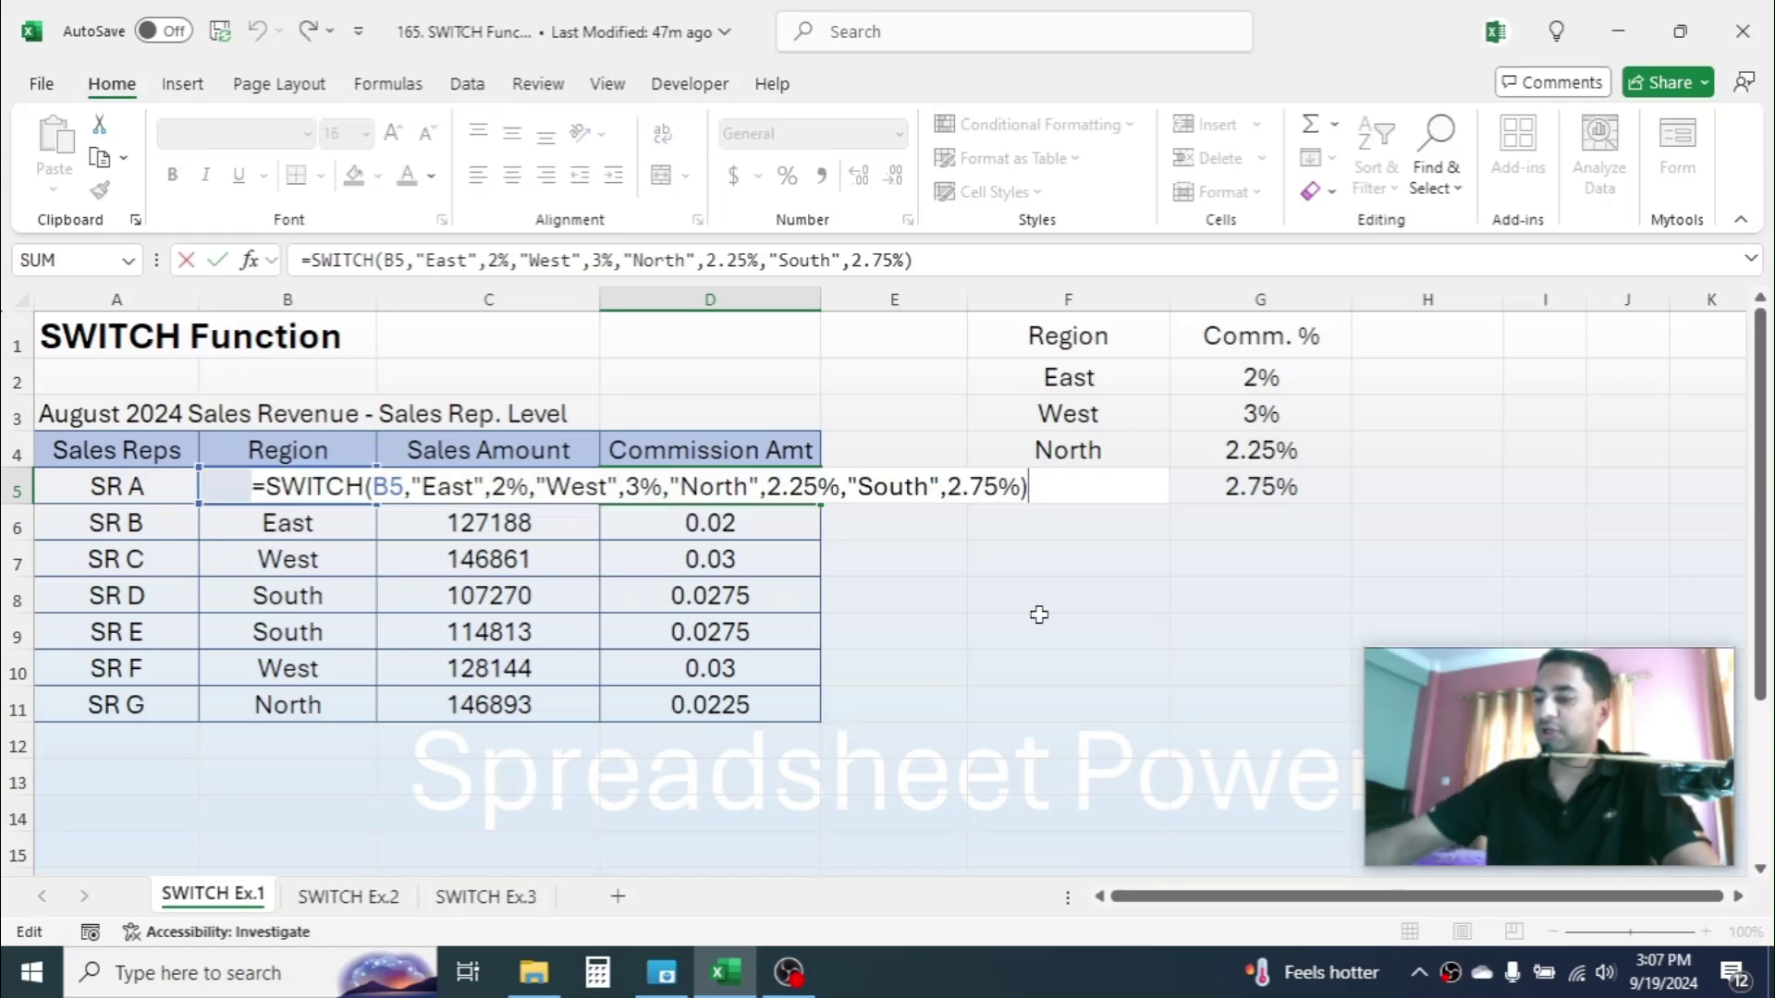
type("*")
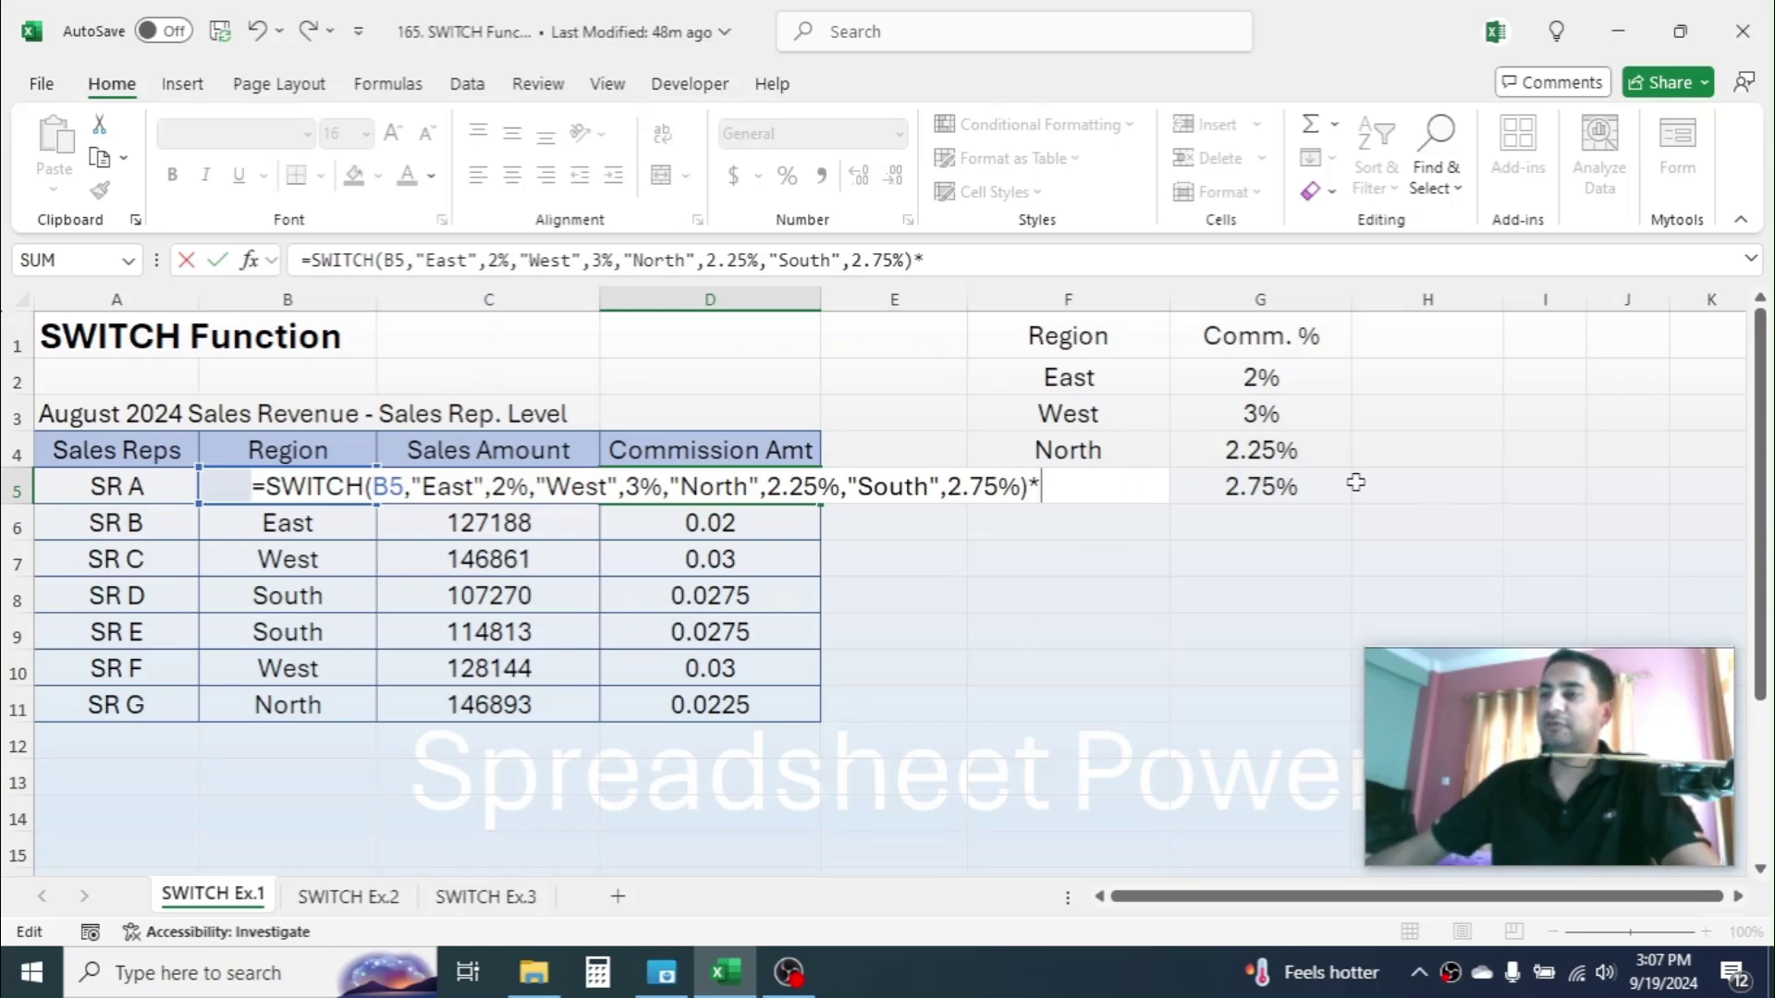
type("C5")
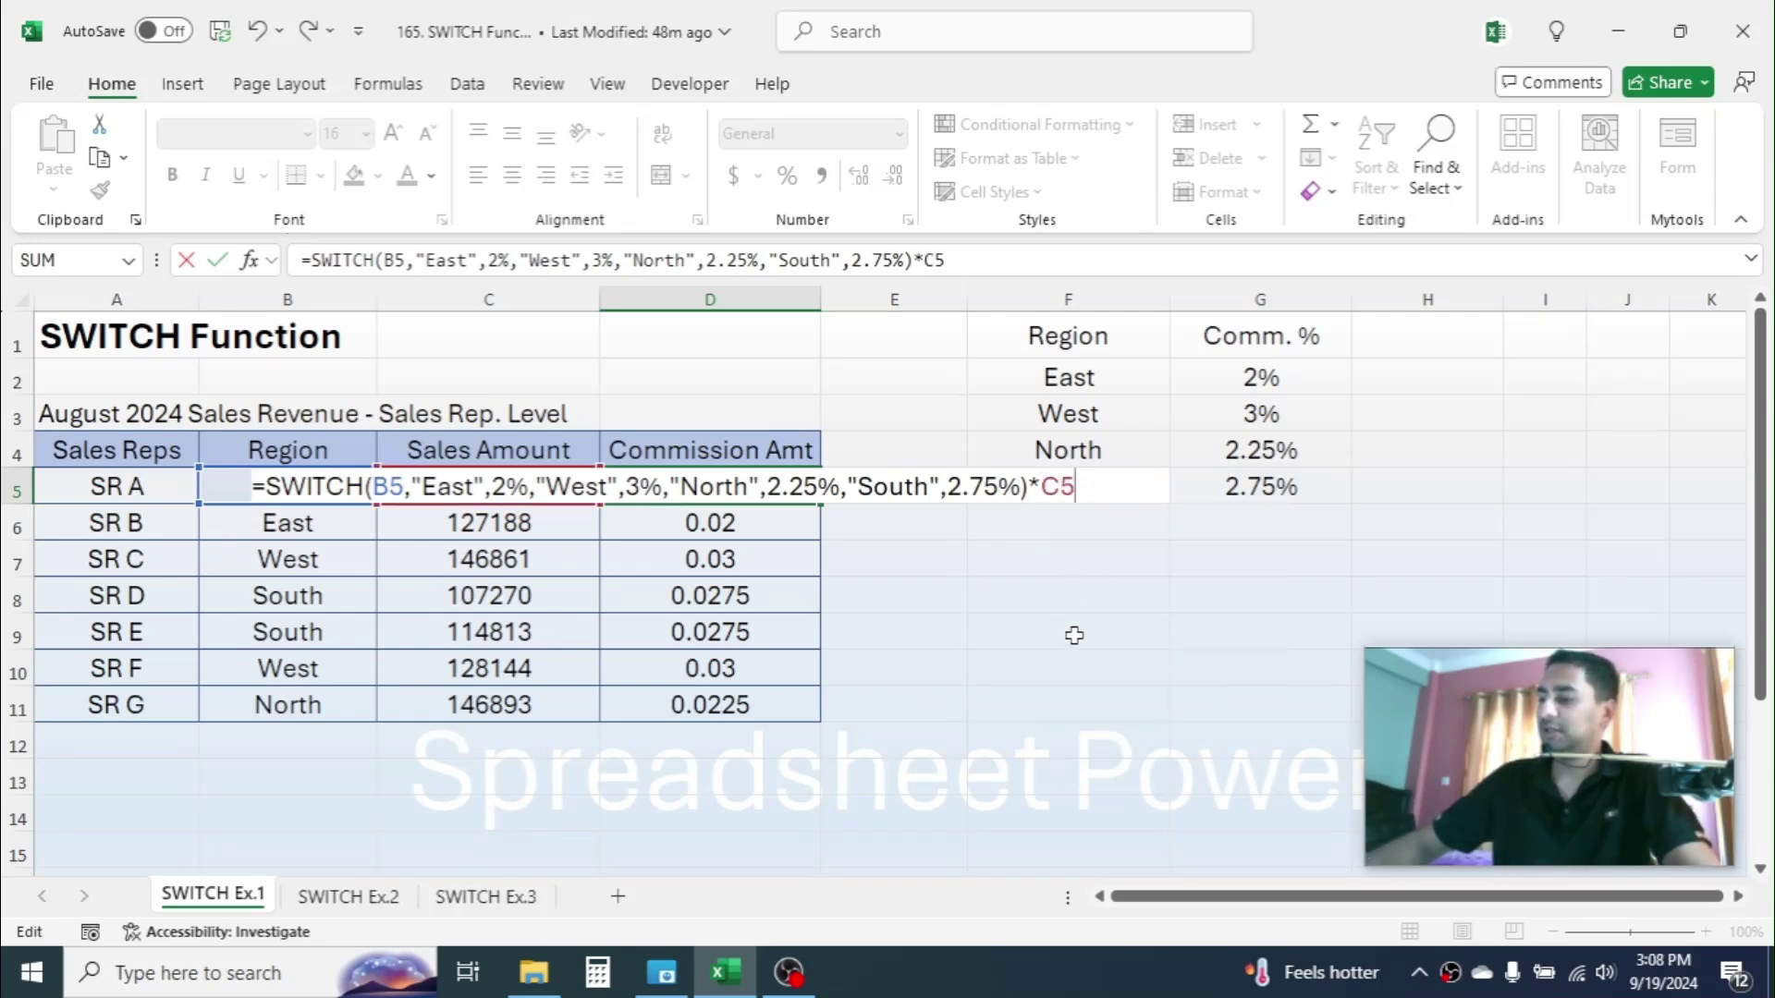
key("Return")
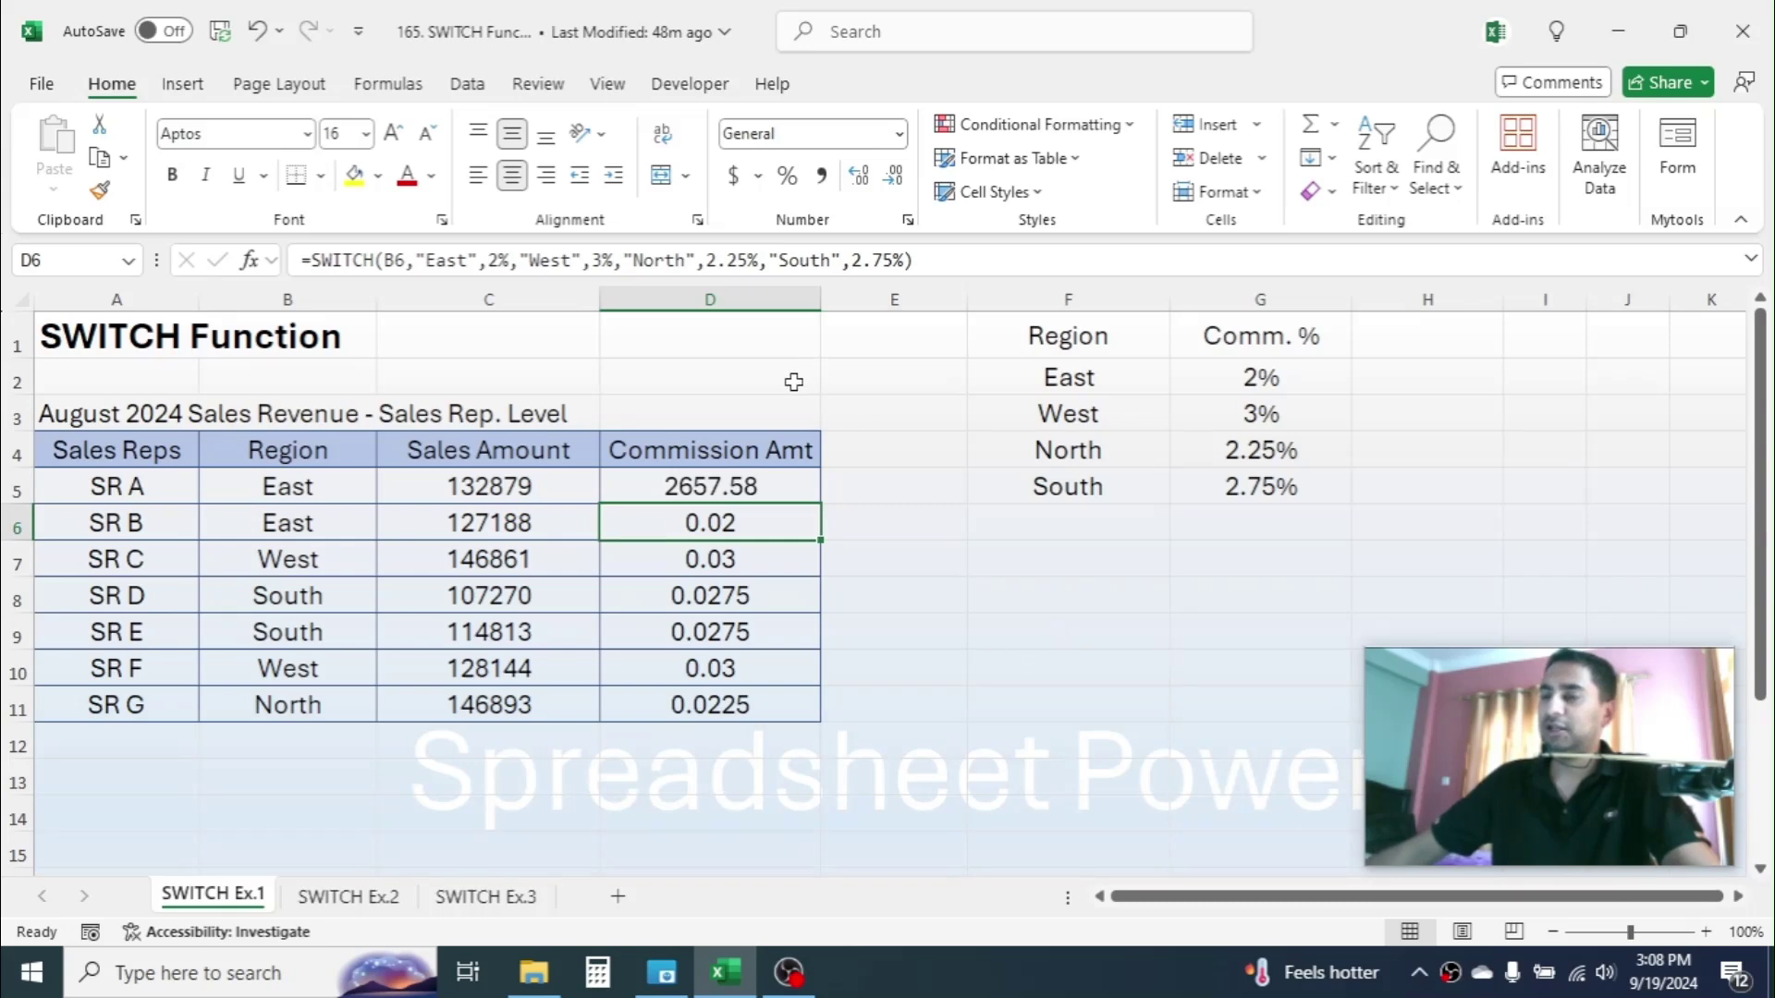
left_click(730, 487)
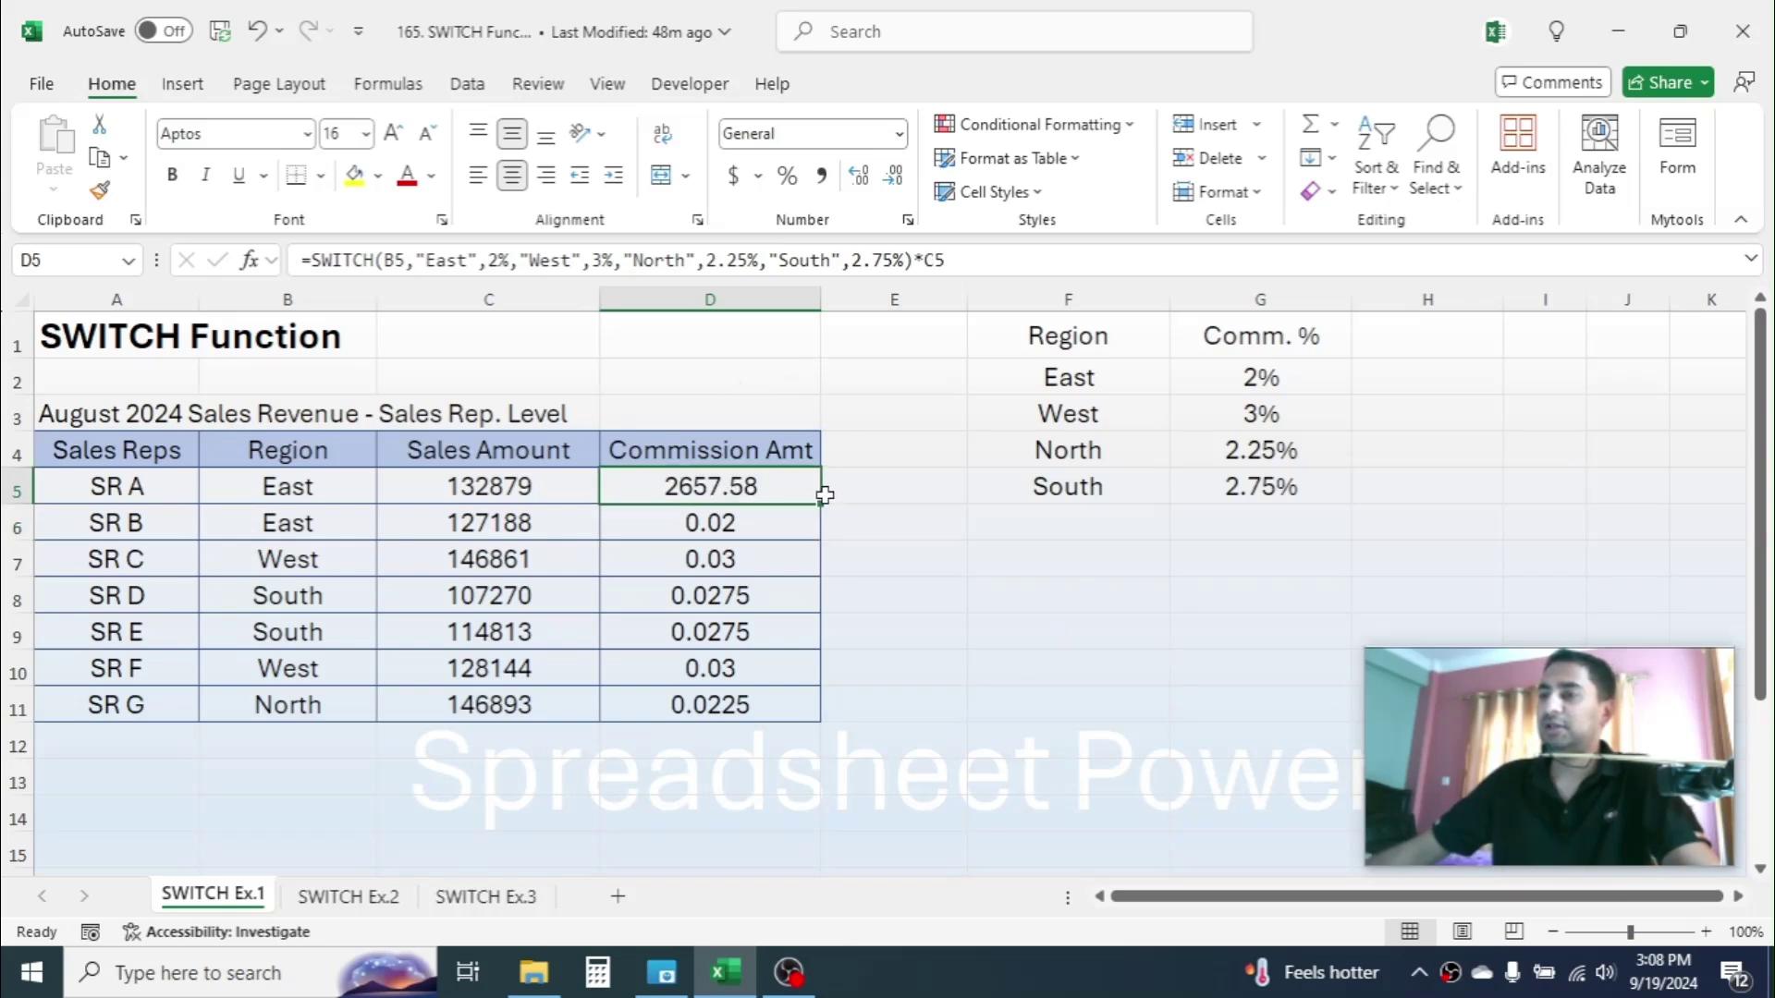
left_click_drag(823, 509, 796, 717)
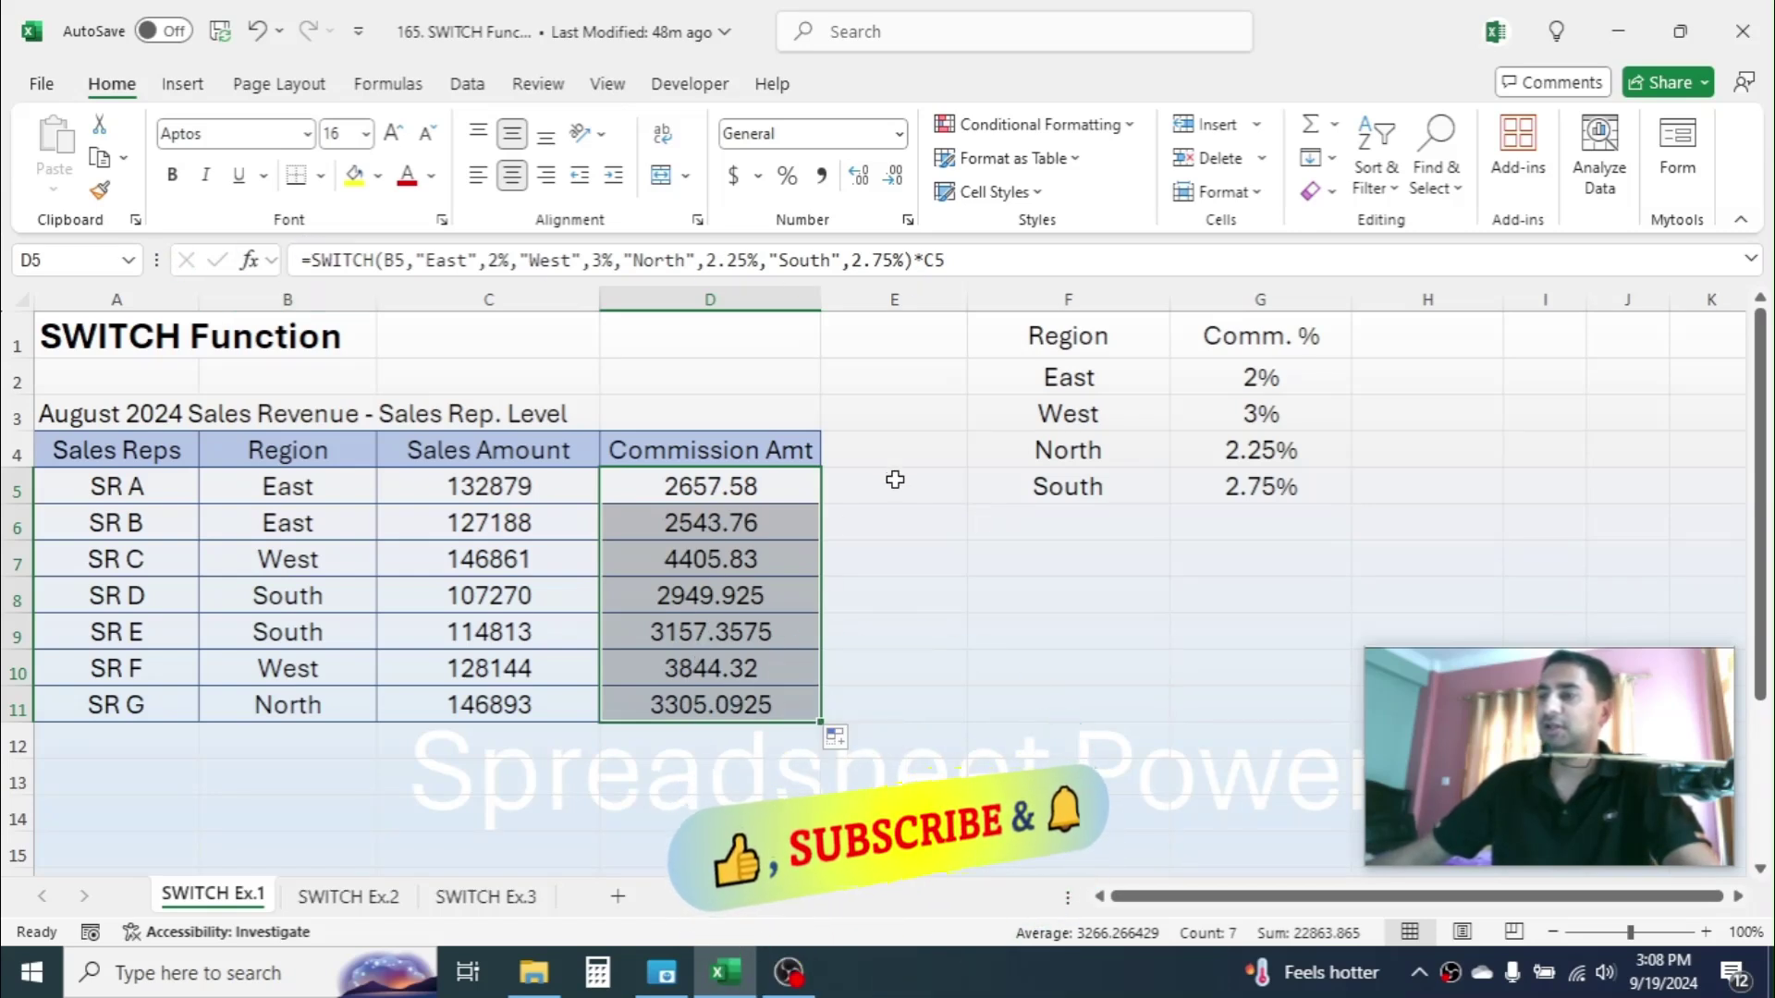
Step: Clear the existing grades in C5:C11 on the SWITCH Ex.2 sheet
left_click(368, 899)
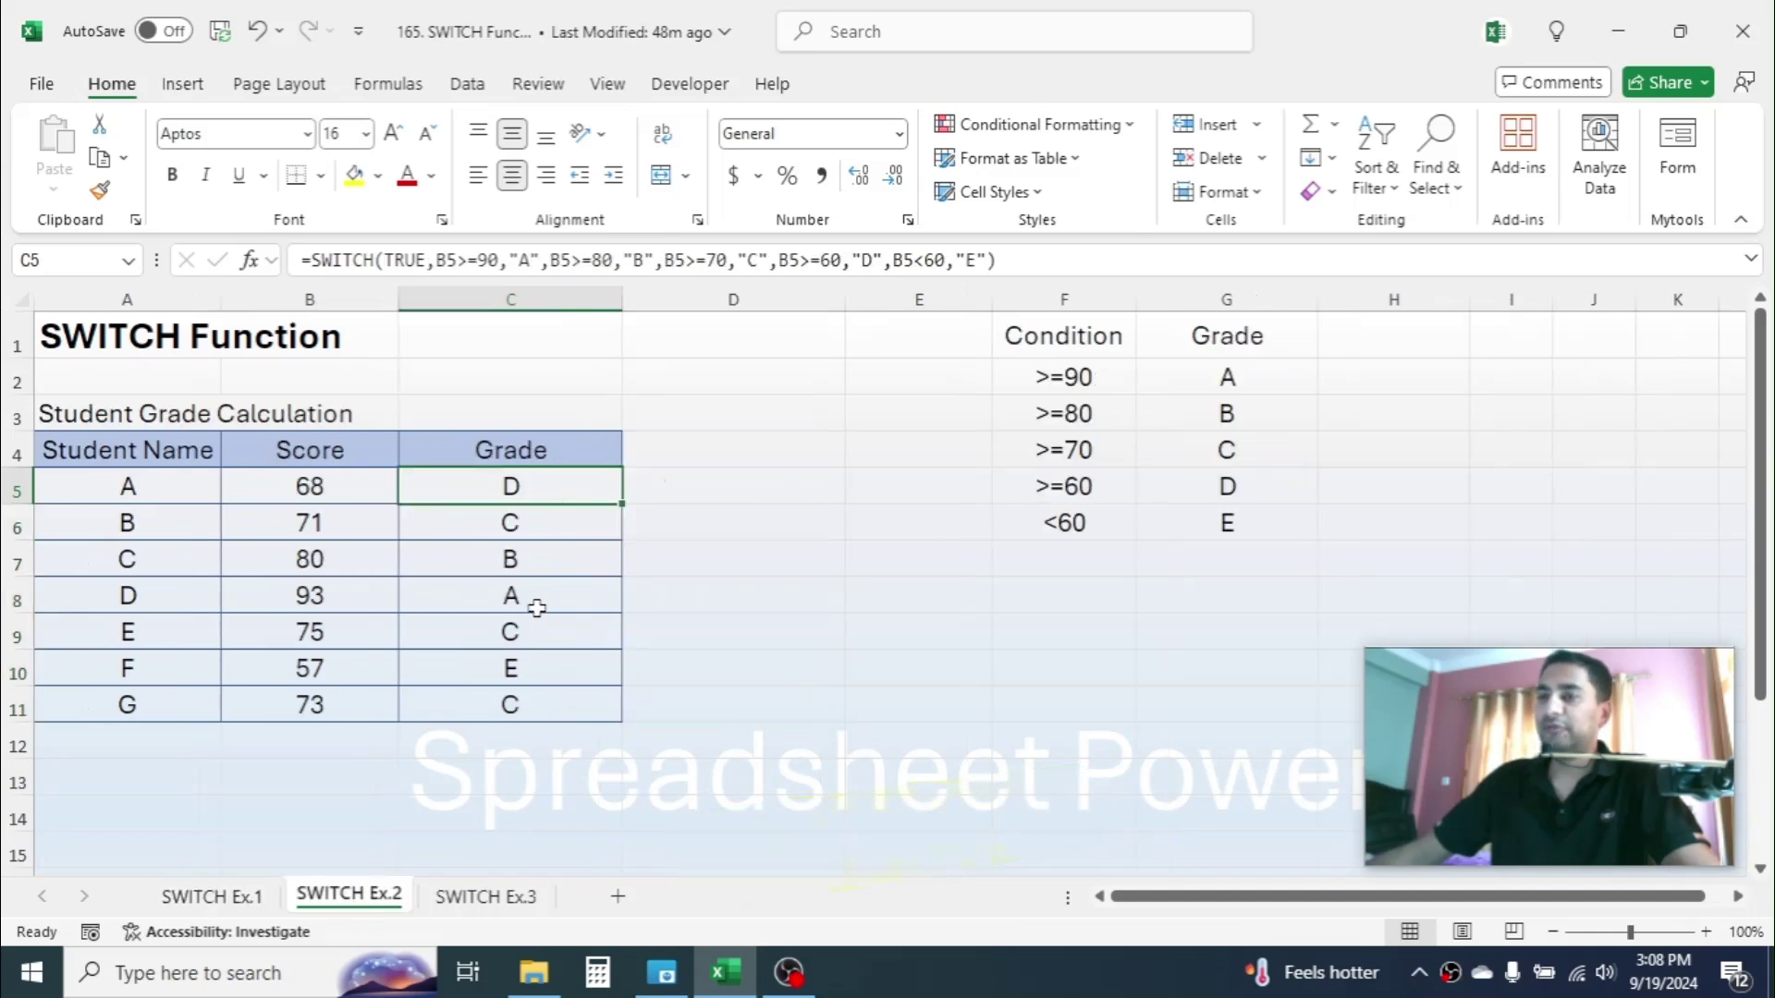
left_click(544, 694, "shift")
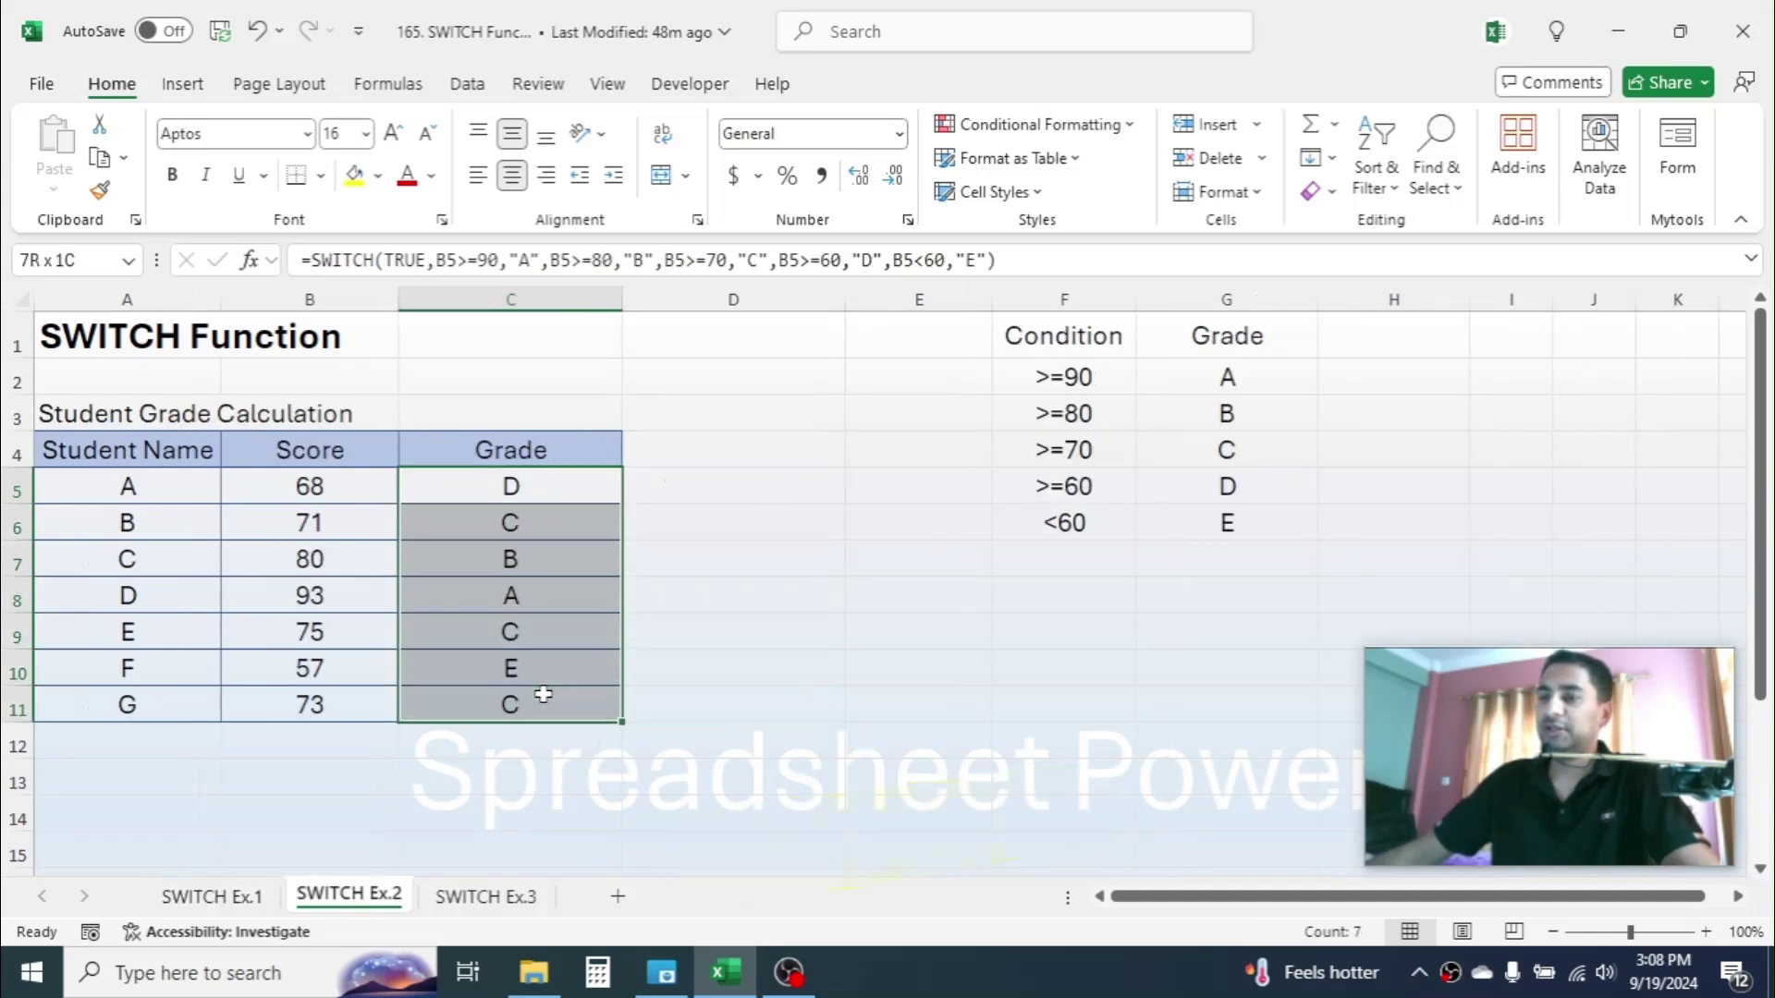
key("Delete")
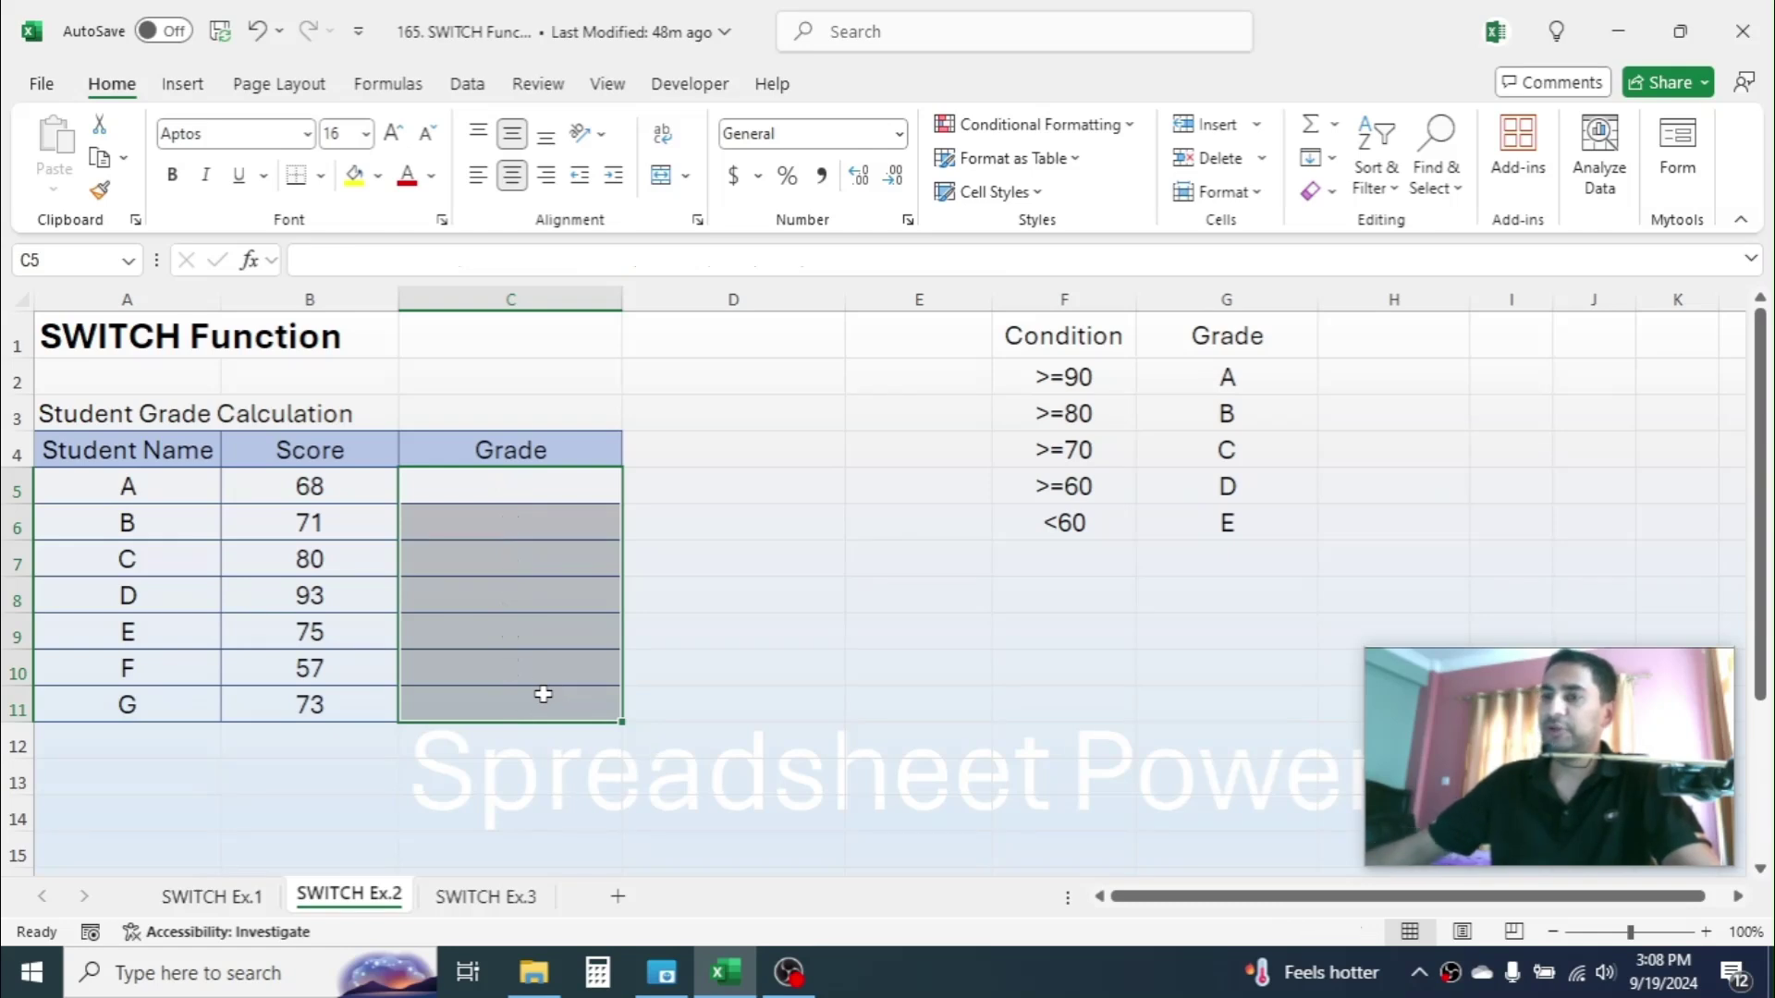
Step: Start a SWITCH formula in C5 with TRUE as the expression
left_click(543, 480)
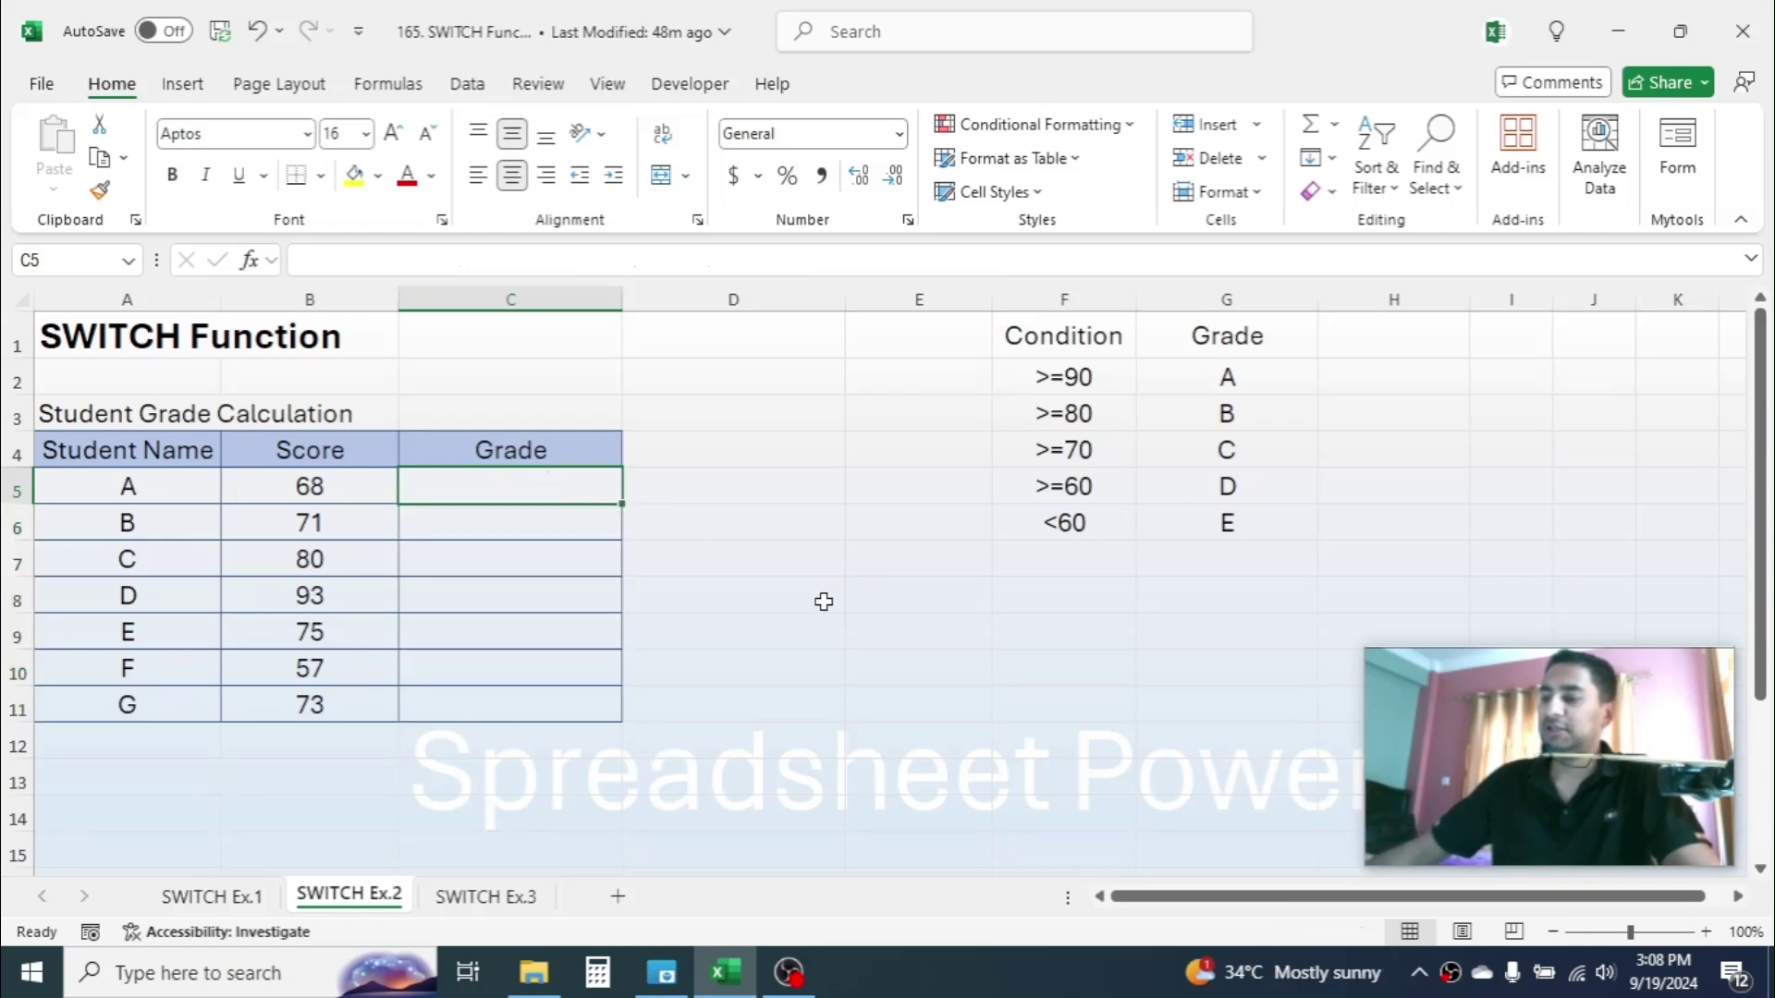
type("=SWITCH")
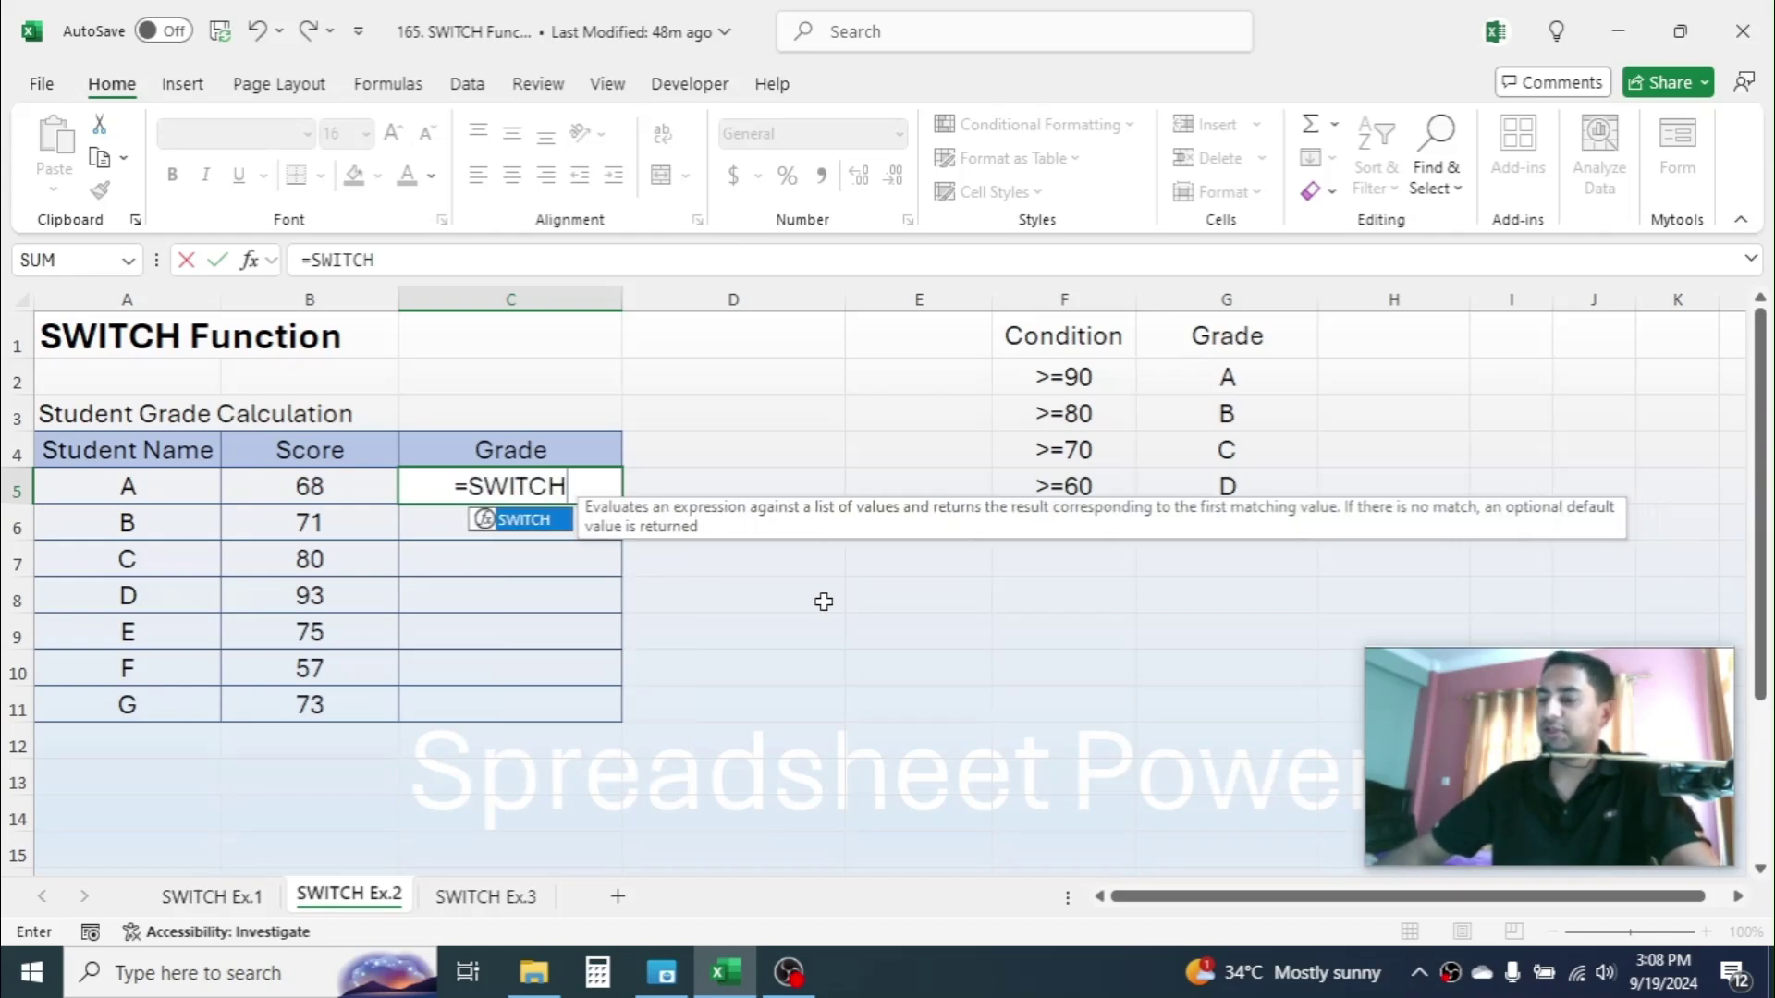
type("(")
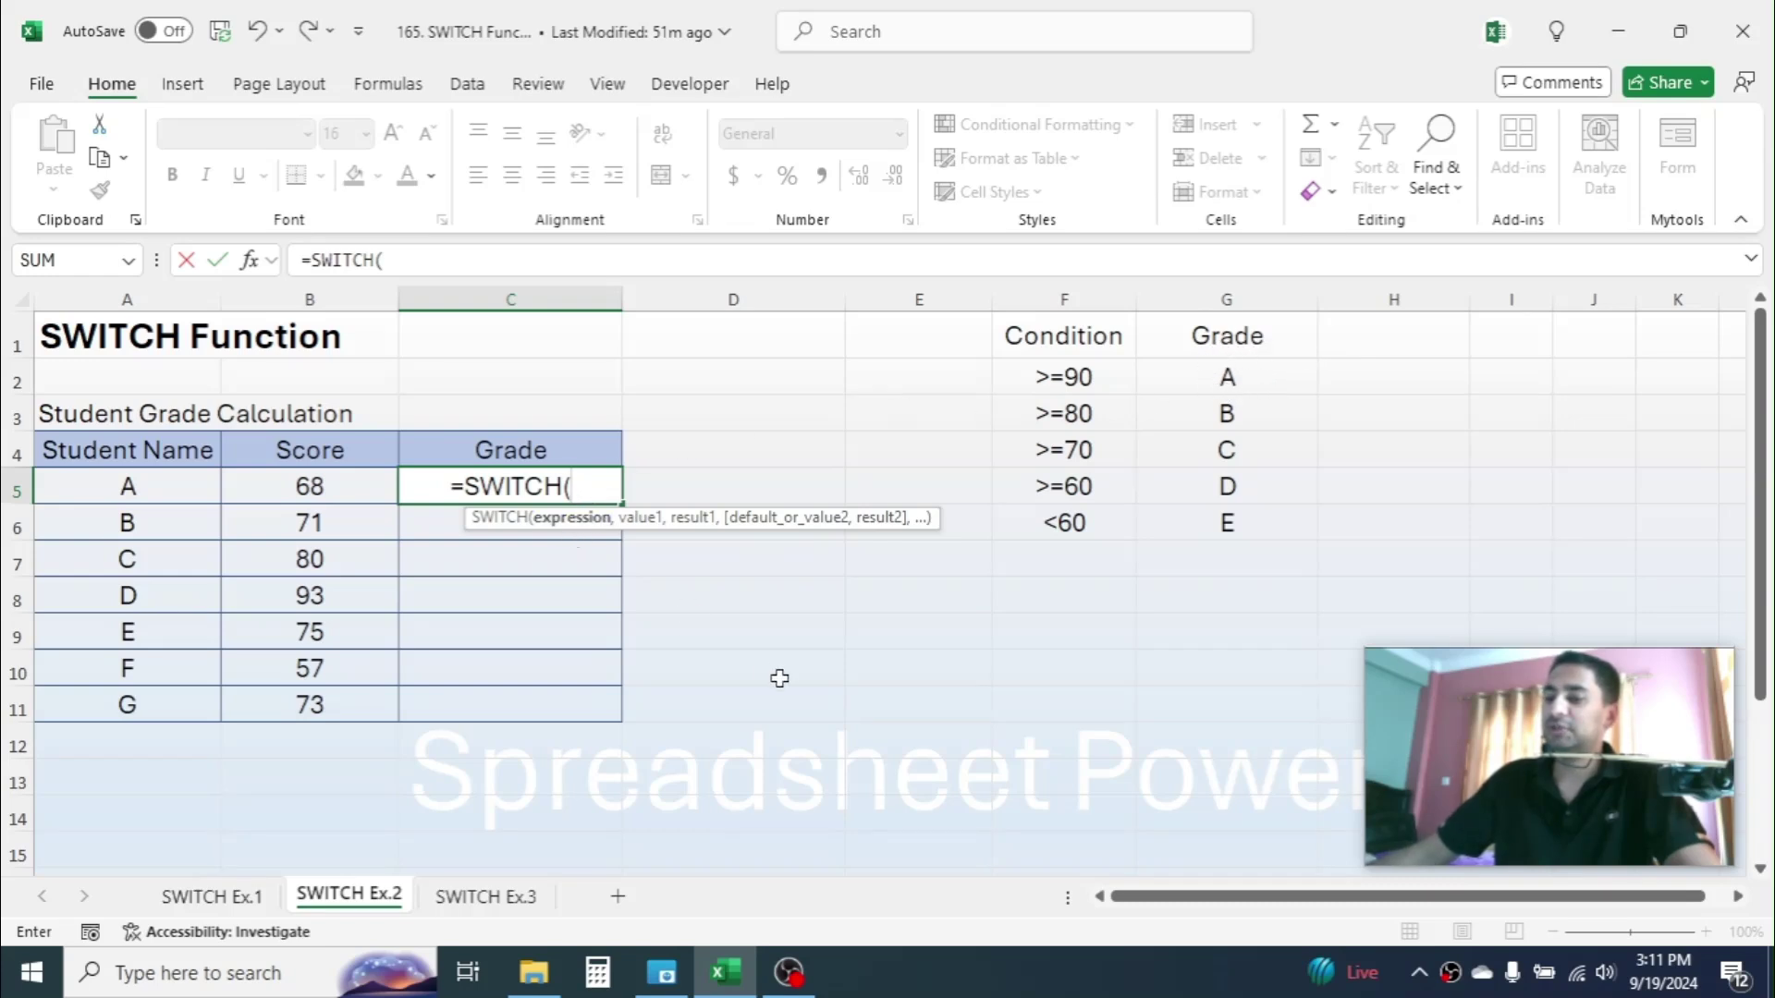
type("TRUE")
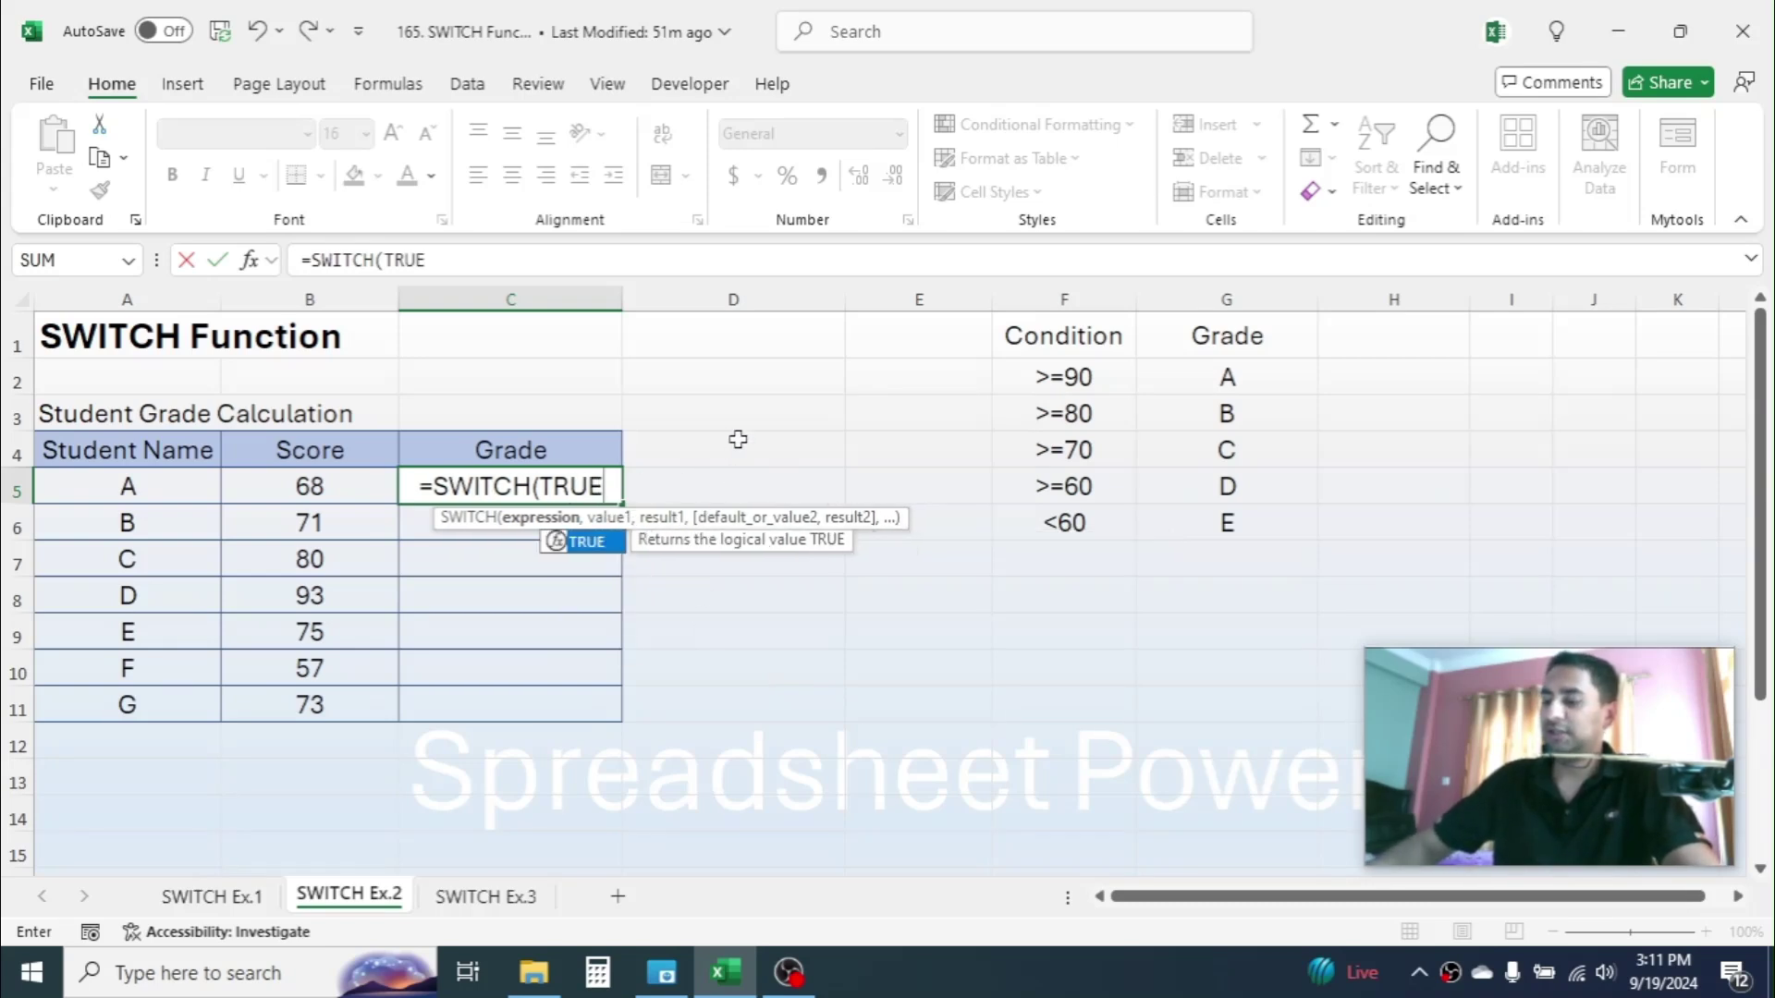
type(",")
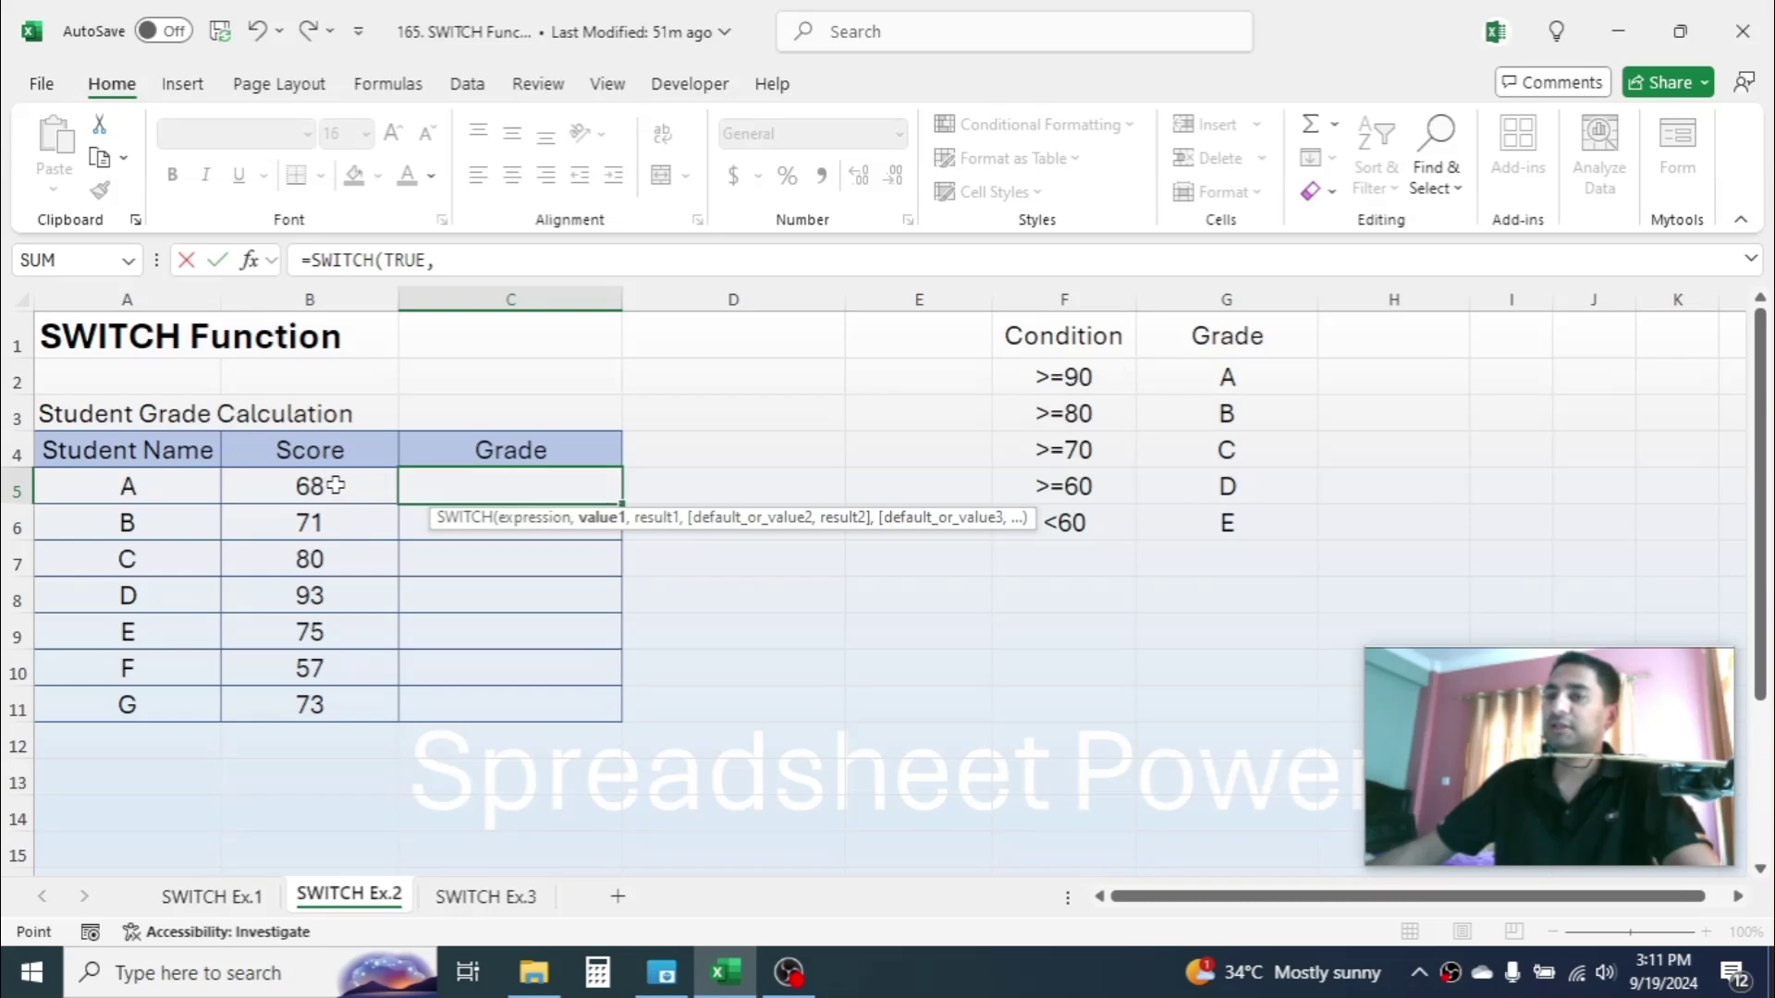
Step: Add the condition B5>=90 with the result "A" to the SWITCH formula in C5
left_click(344, 482)
type(">=90")
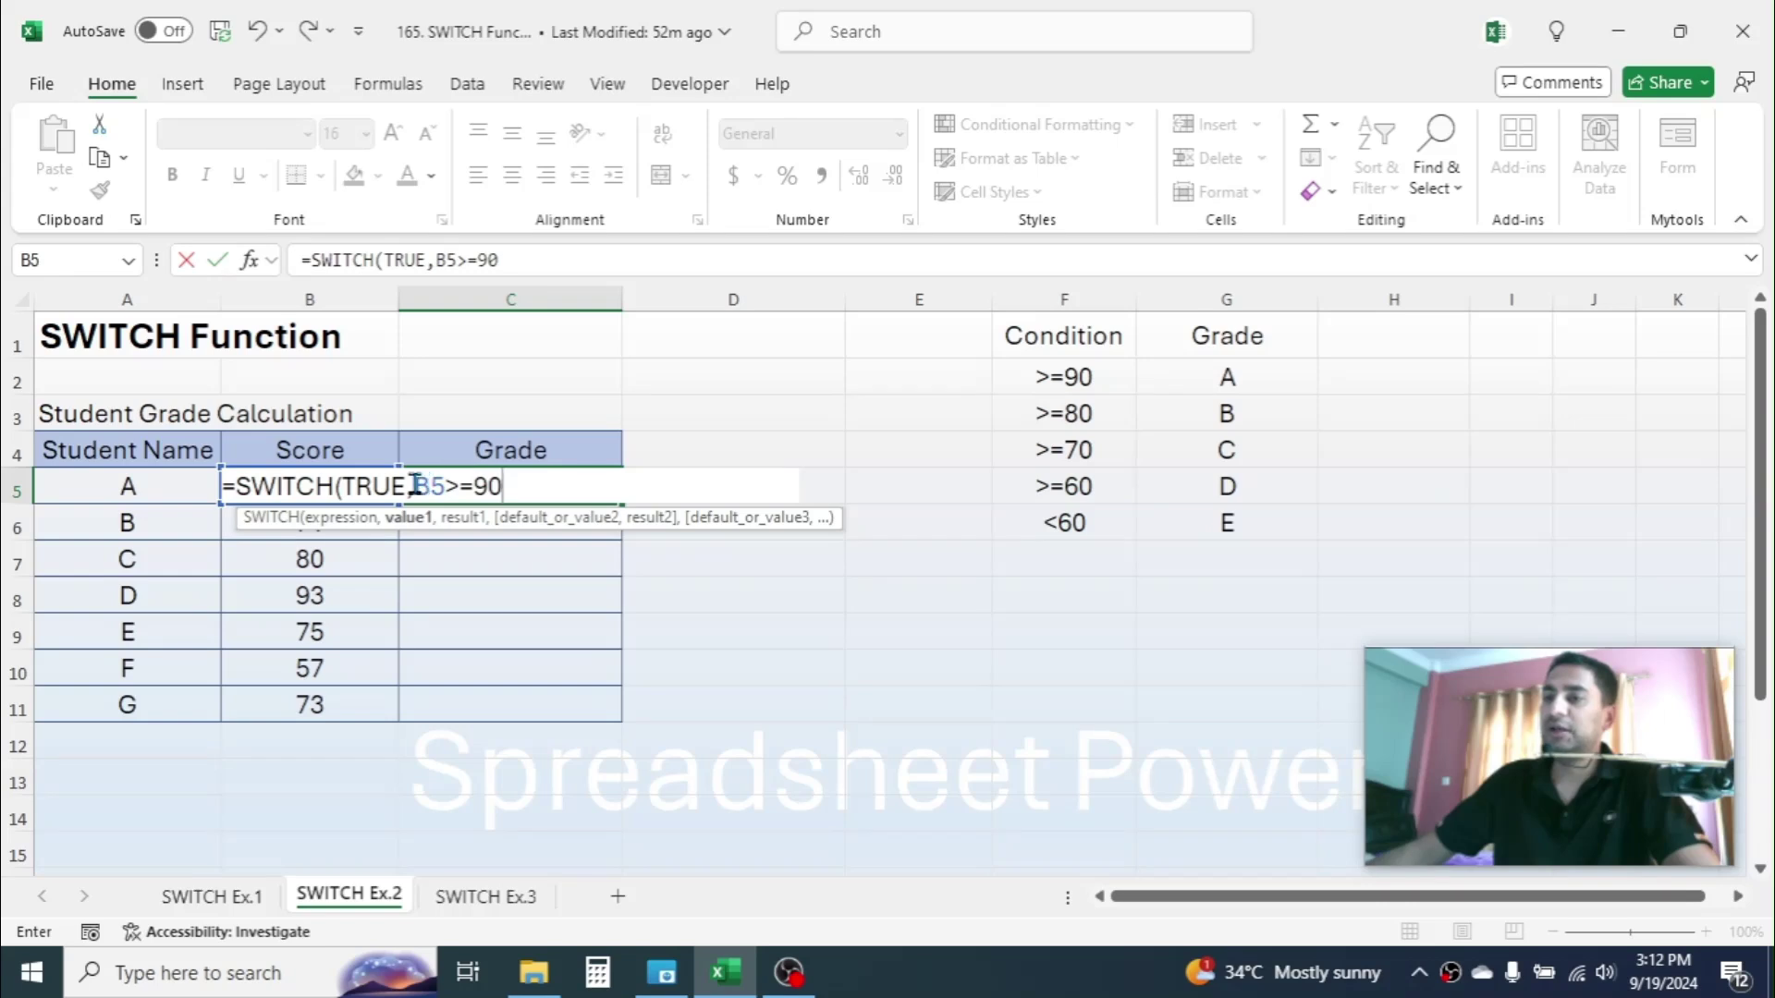
left_click_drag(416, 485, 508, 485)
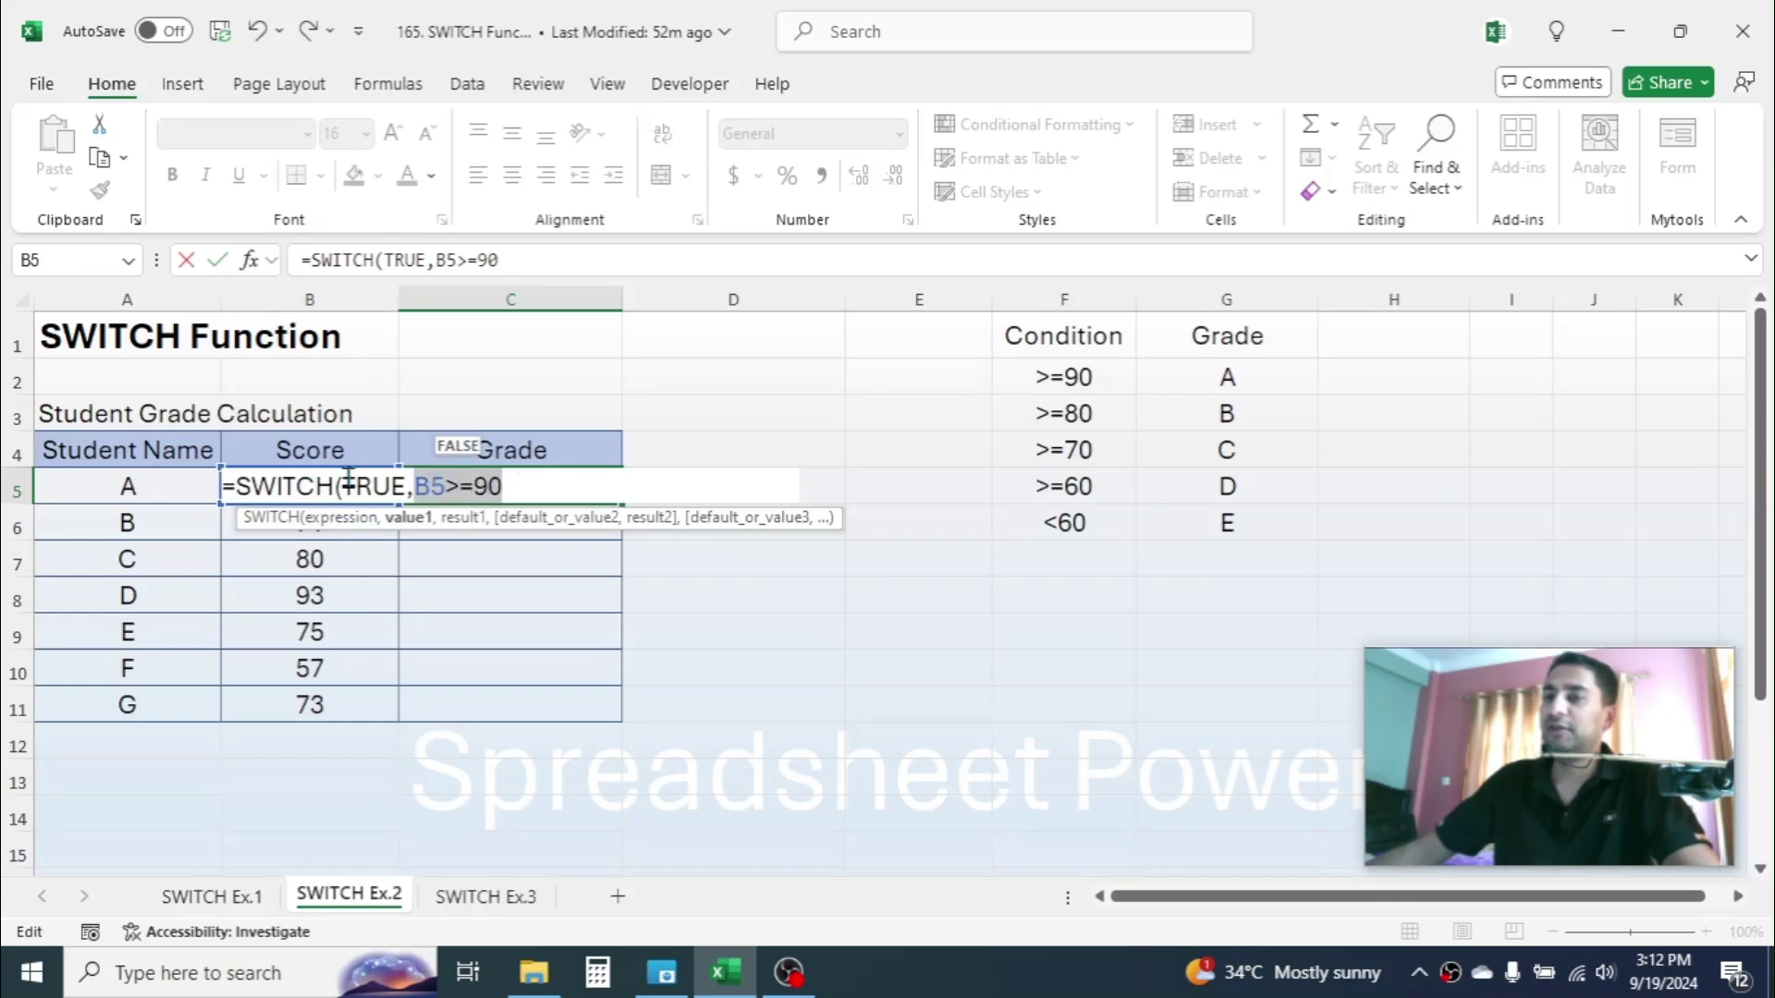
left_click(523, 490)
type(",")
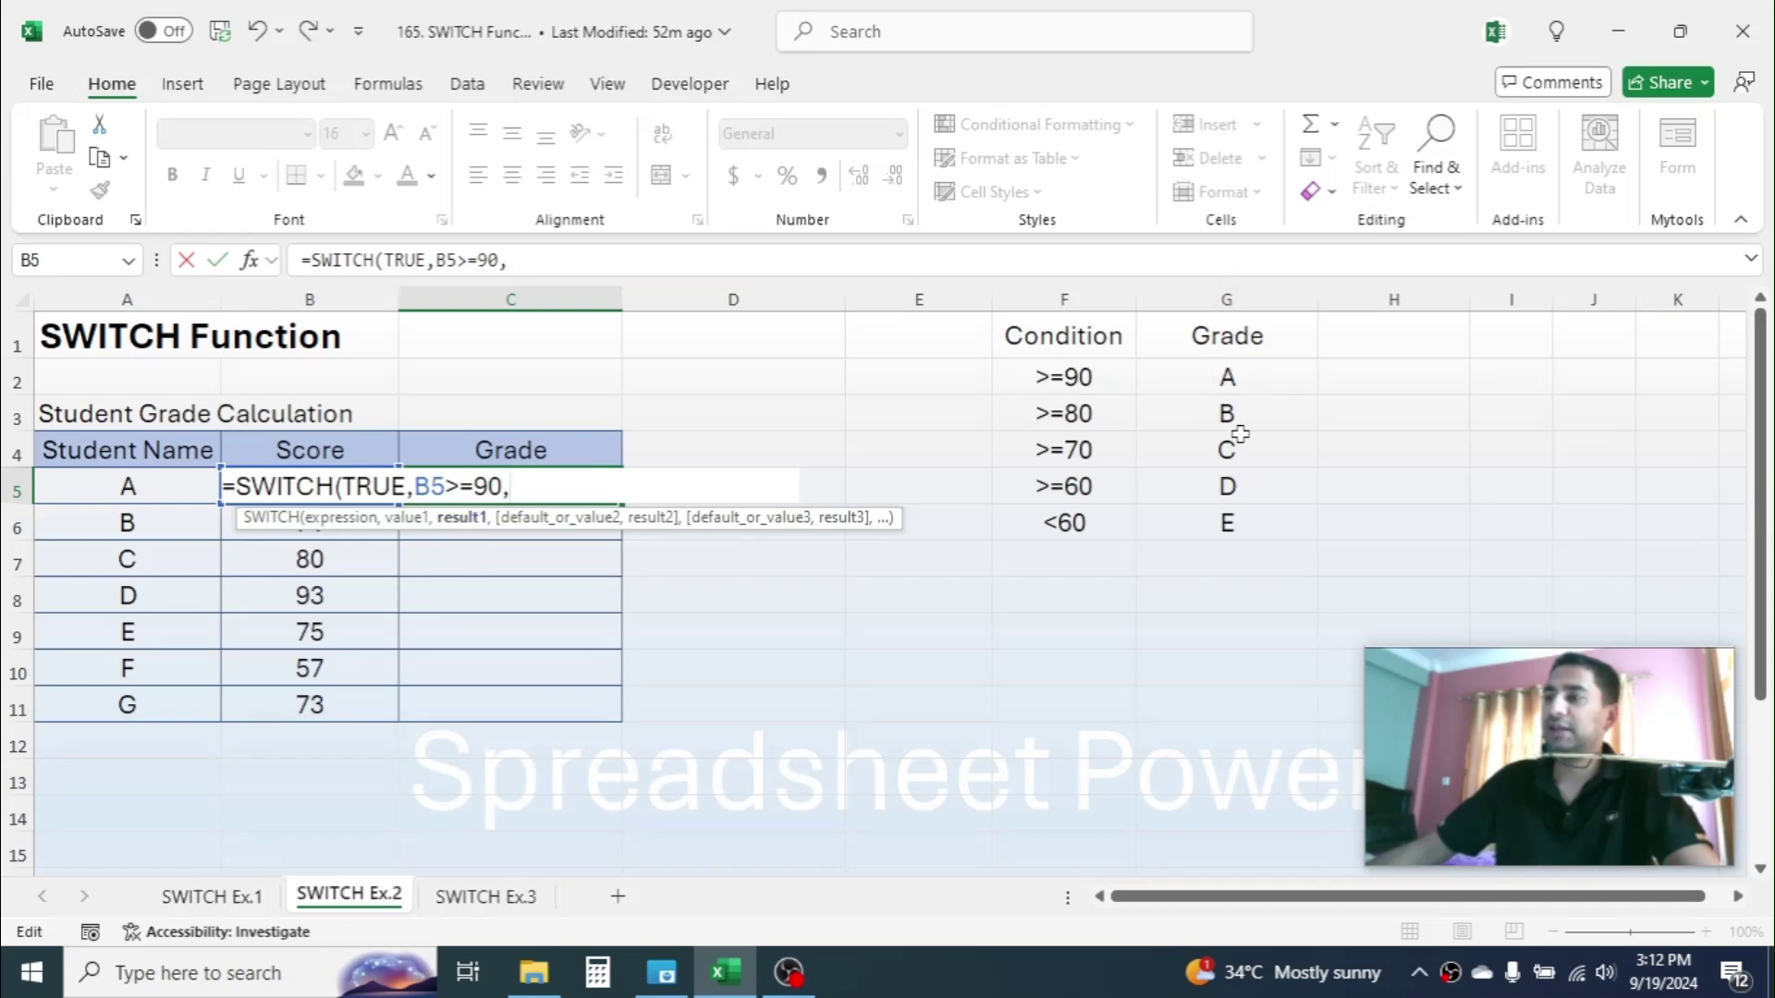
type("\"A\",")
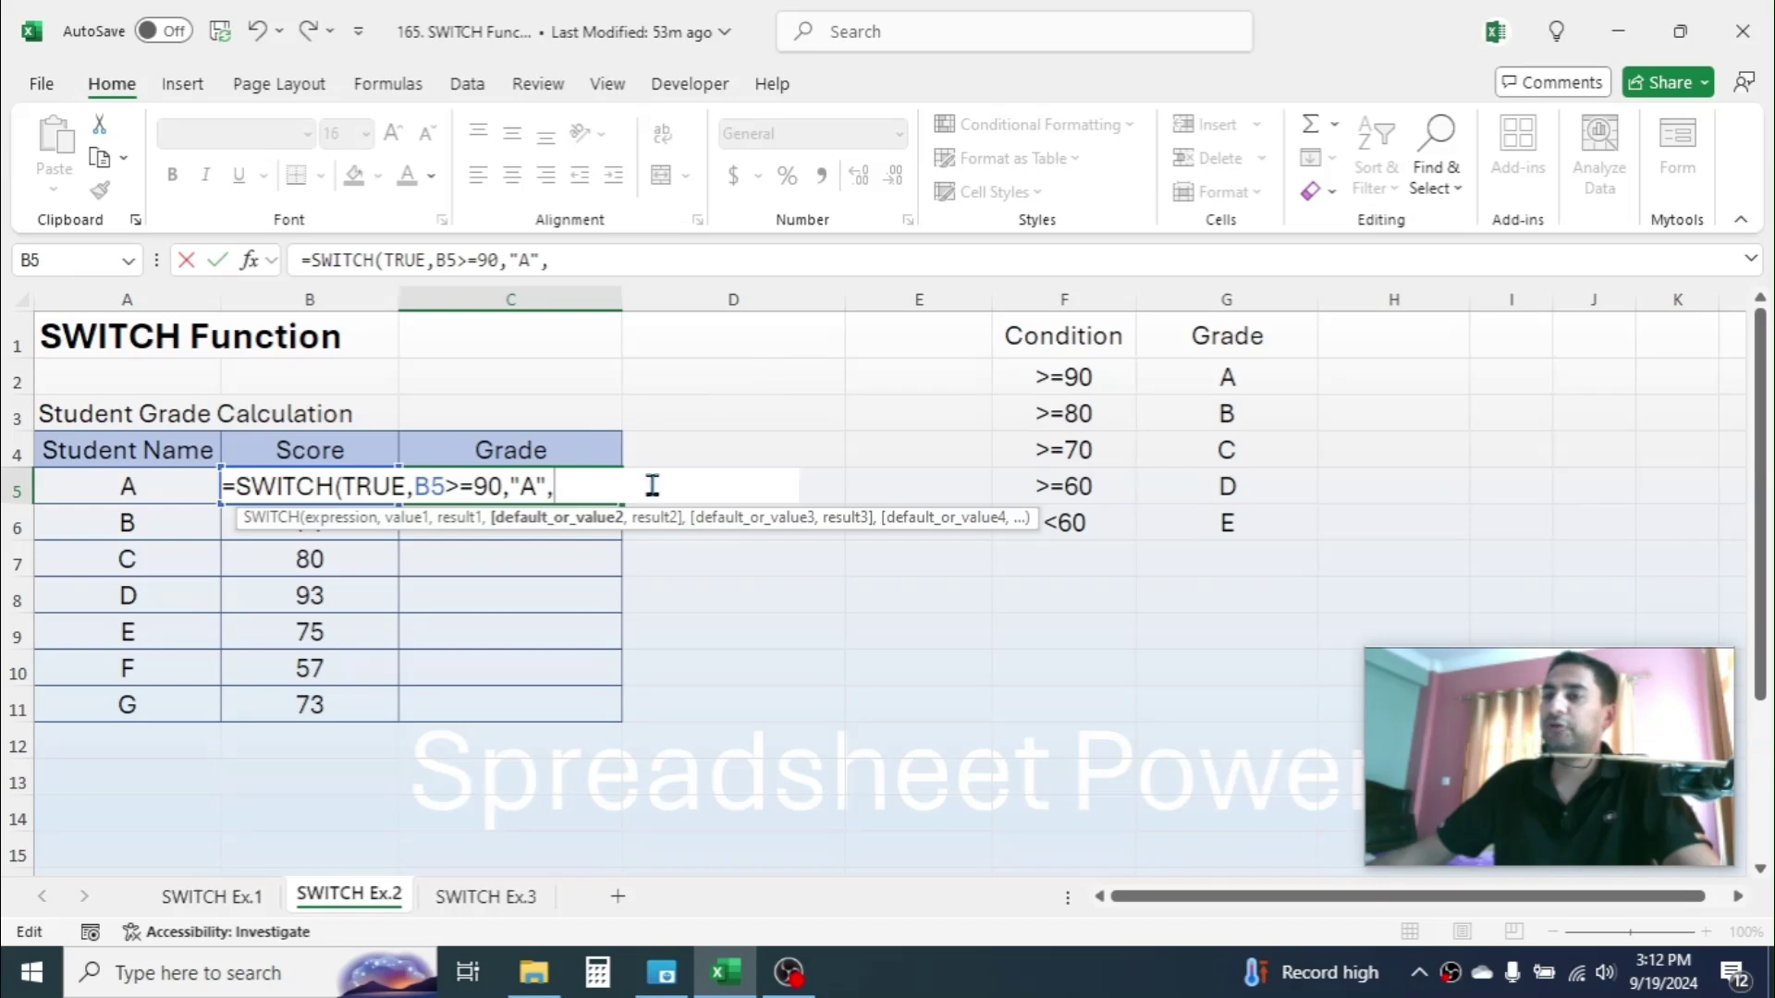
Step: Add the conditions B5>=80 with "B" and B5>=70 with "C" to the SWITCH formula in C5
type("B5>")
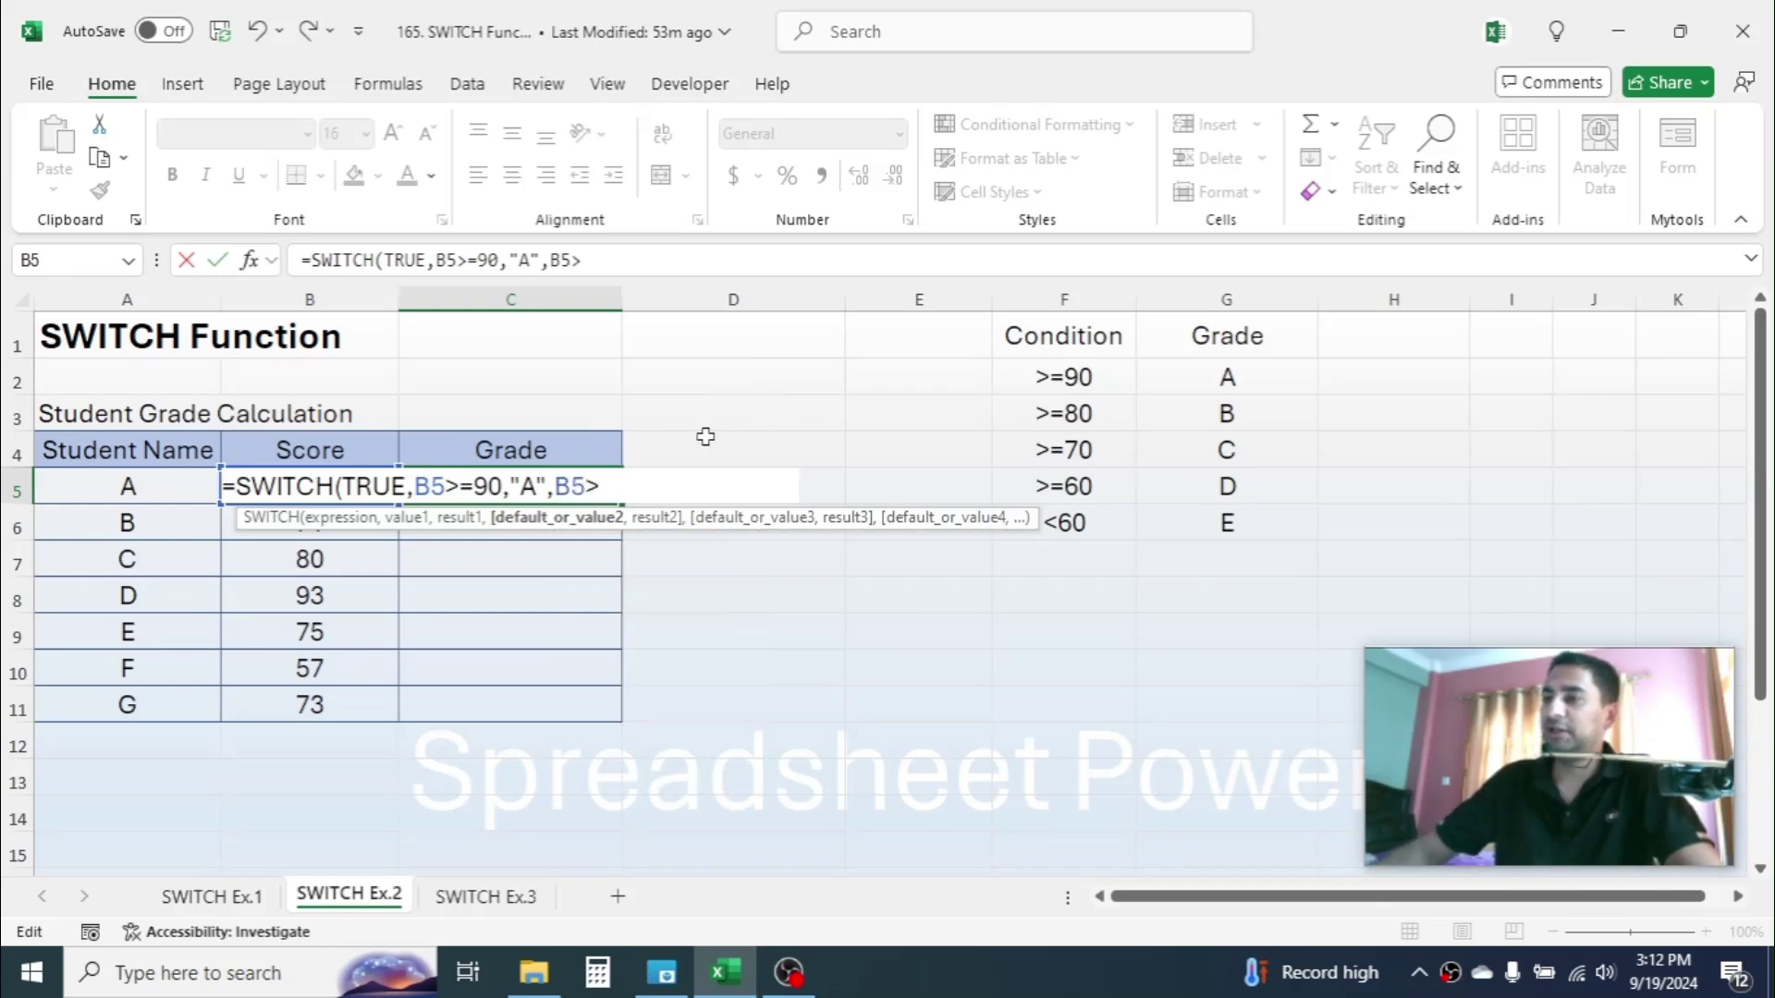
type("=80")
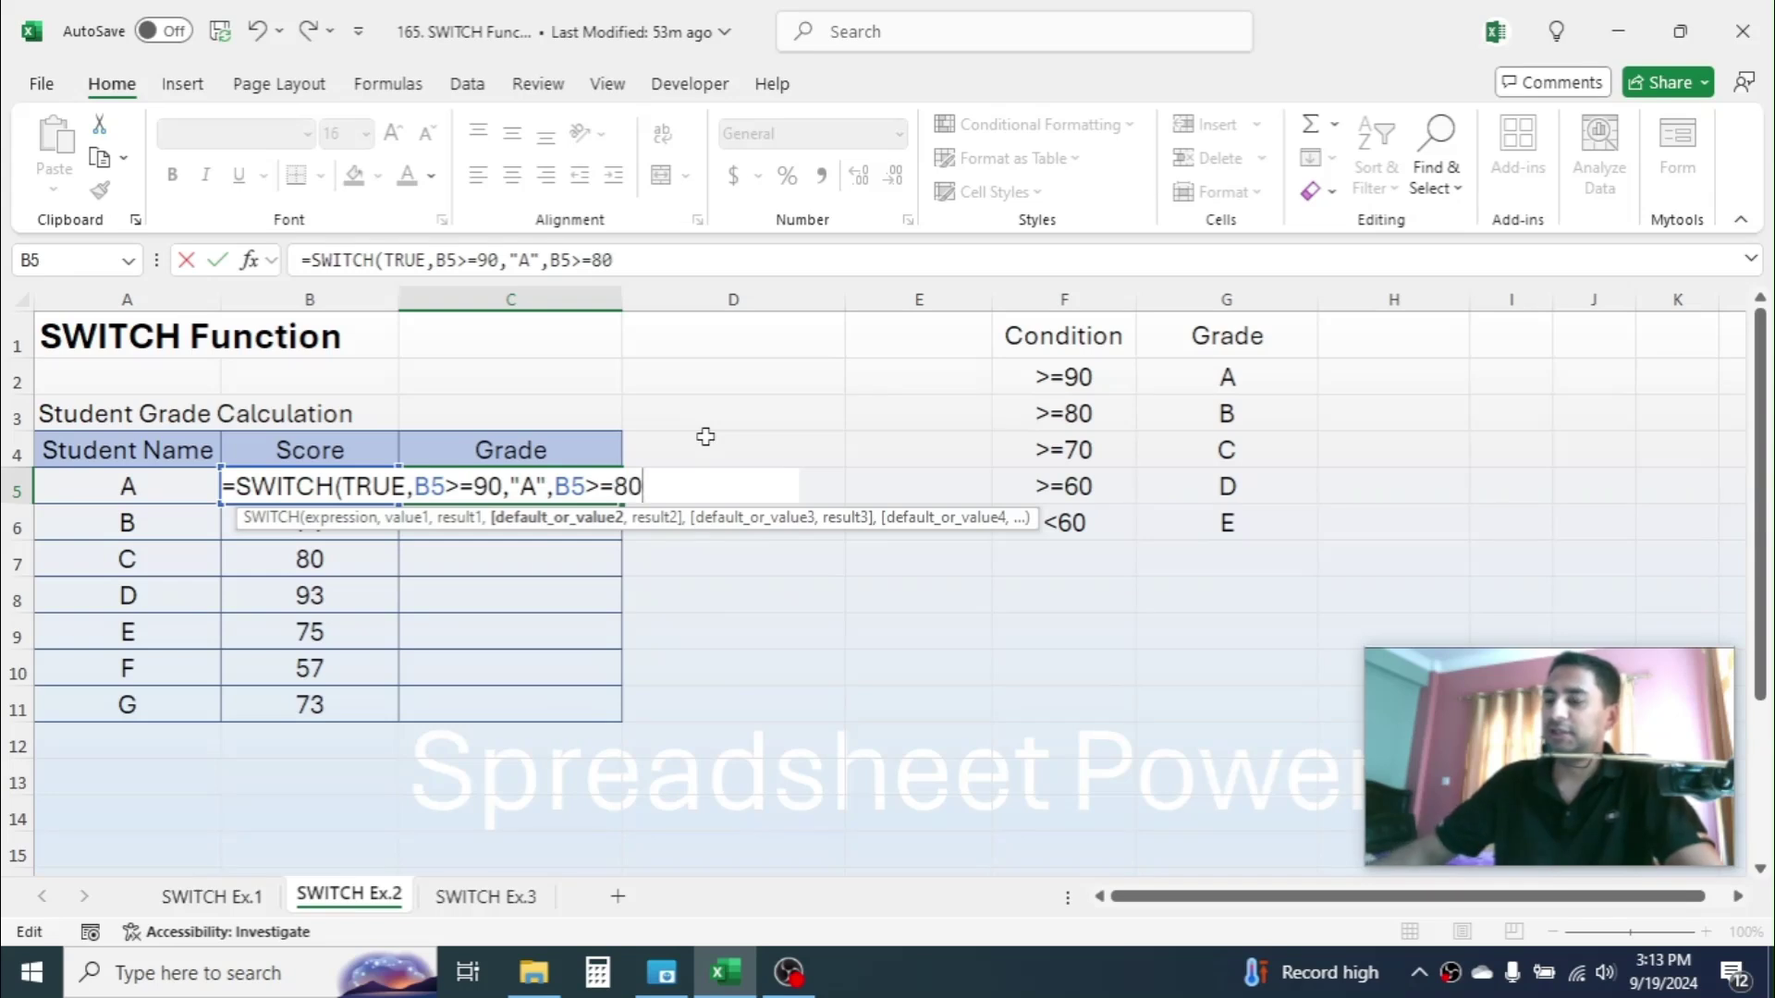
type(",")
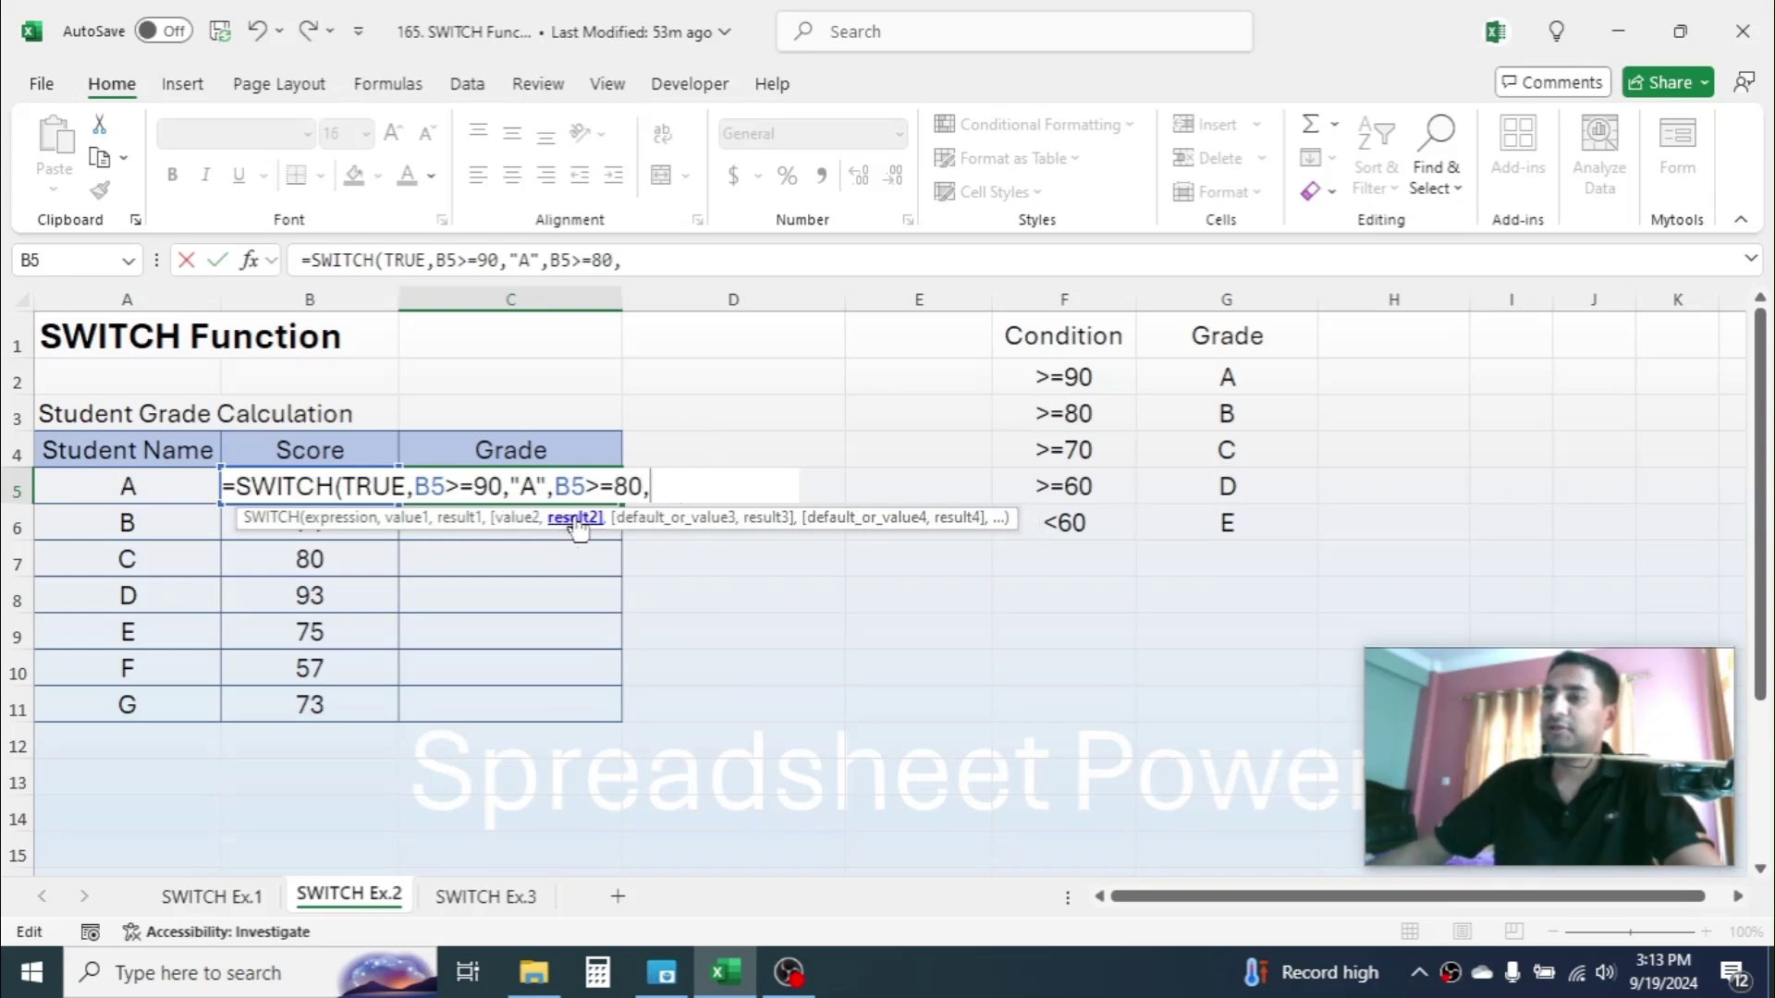
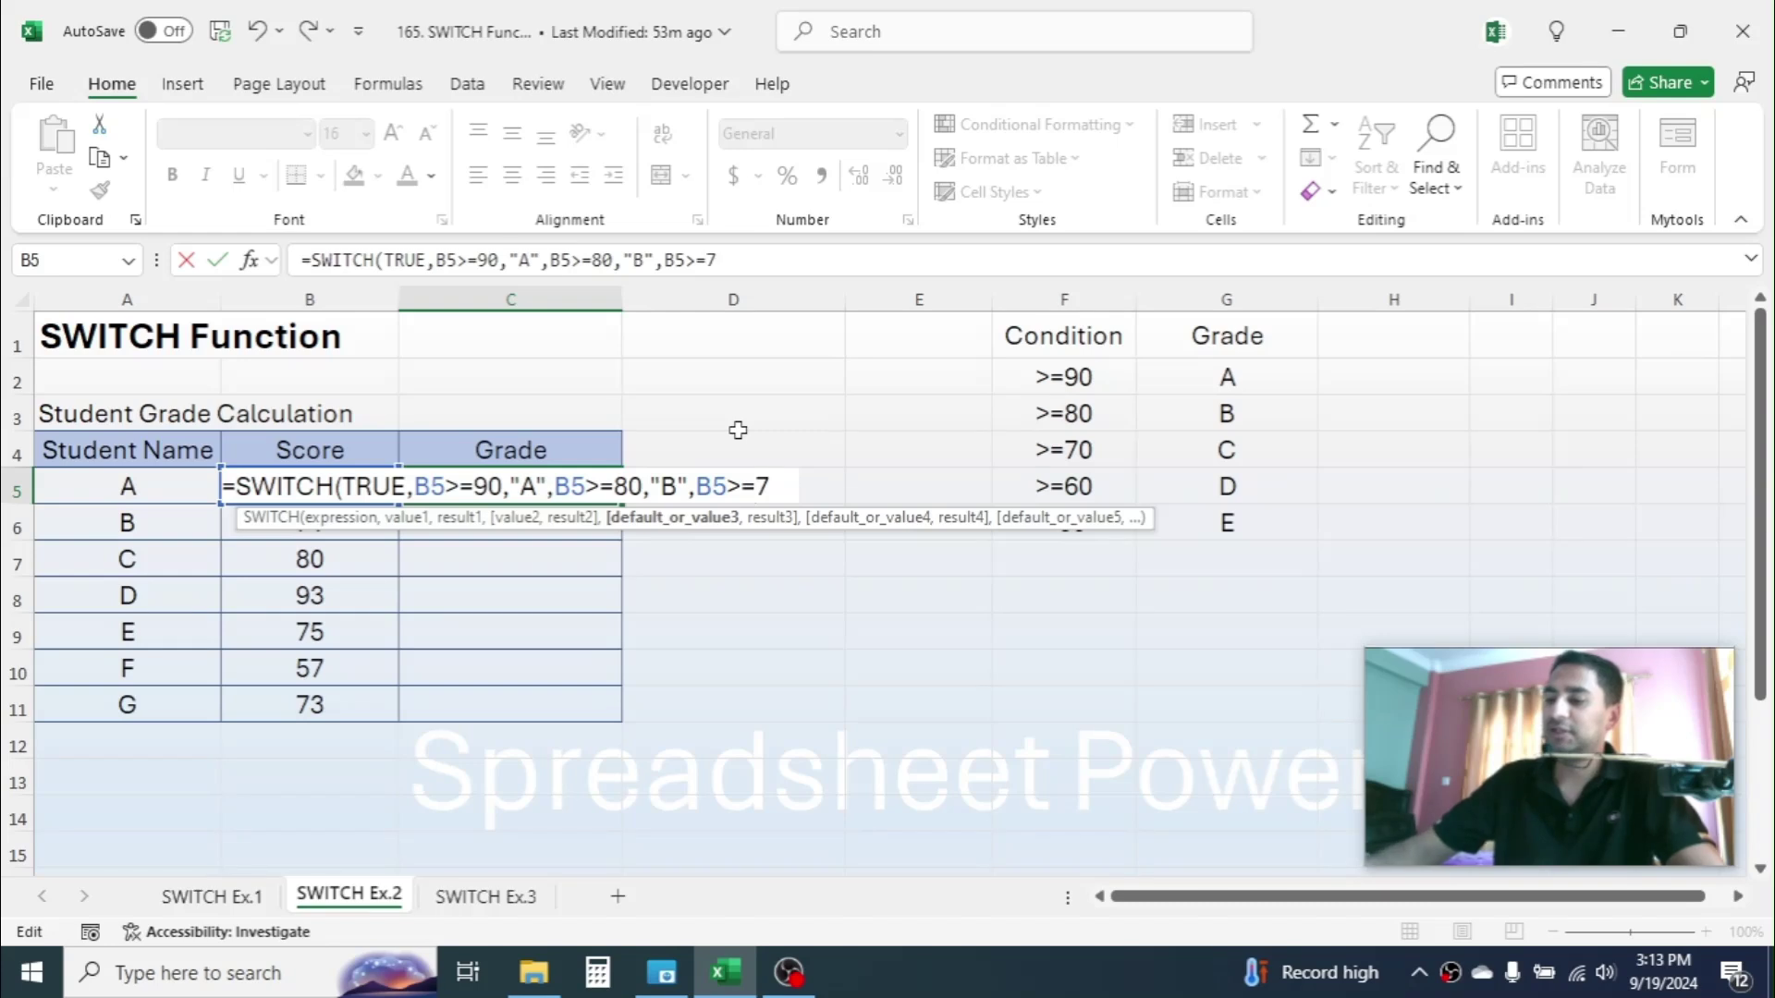
type(",")
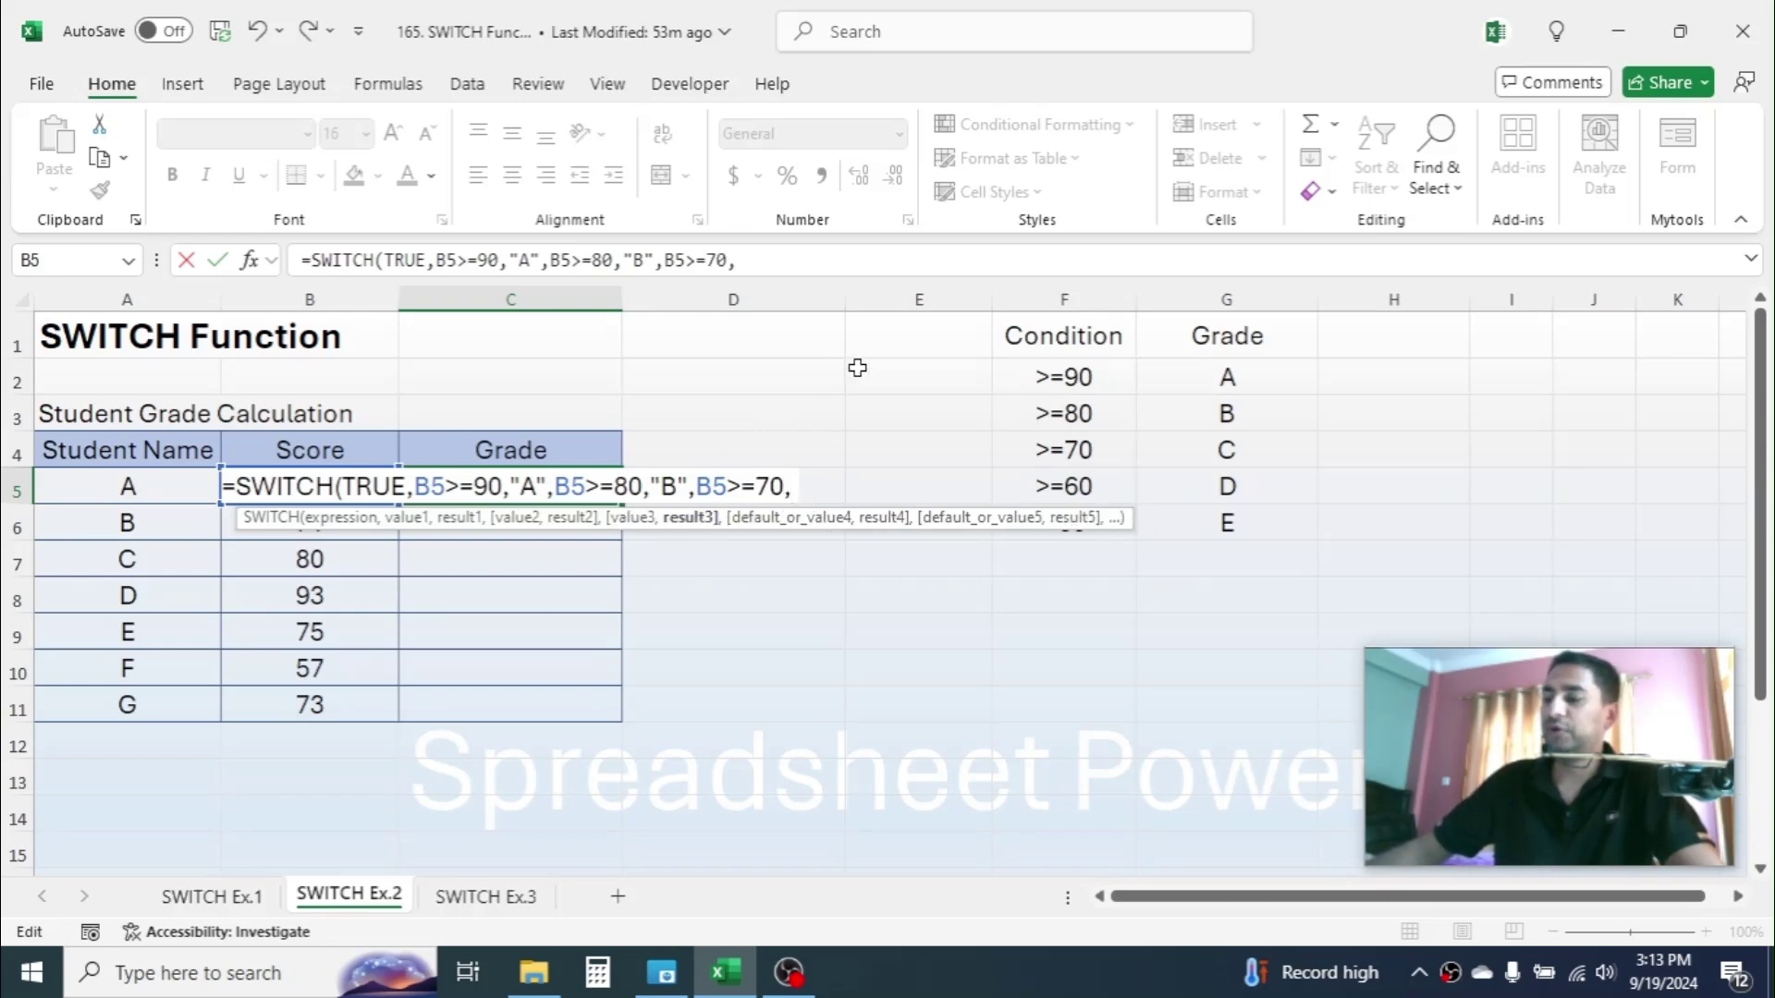
type("\"C\"")
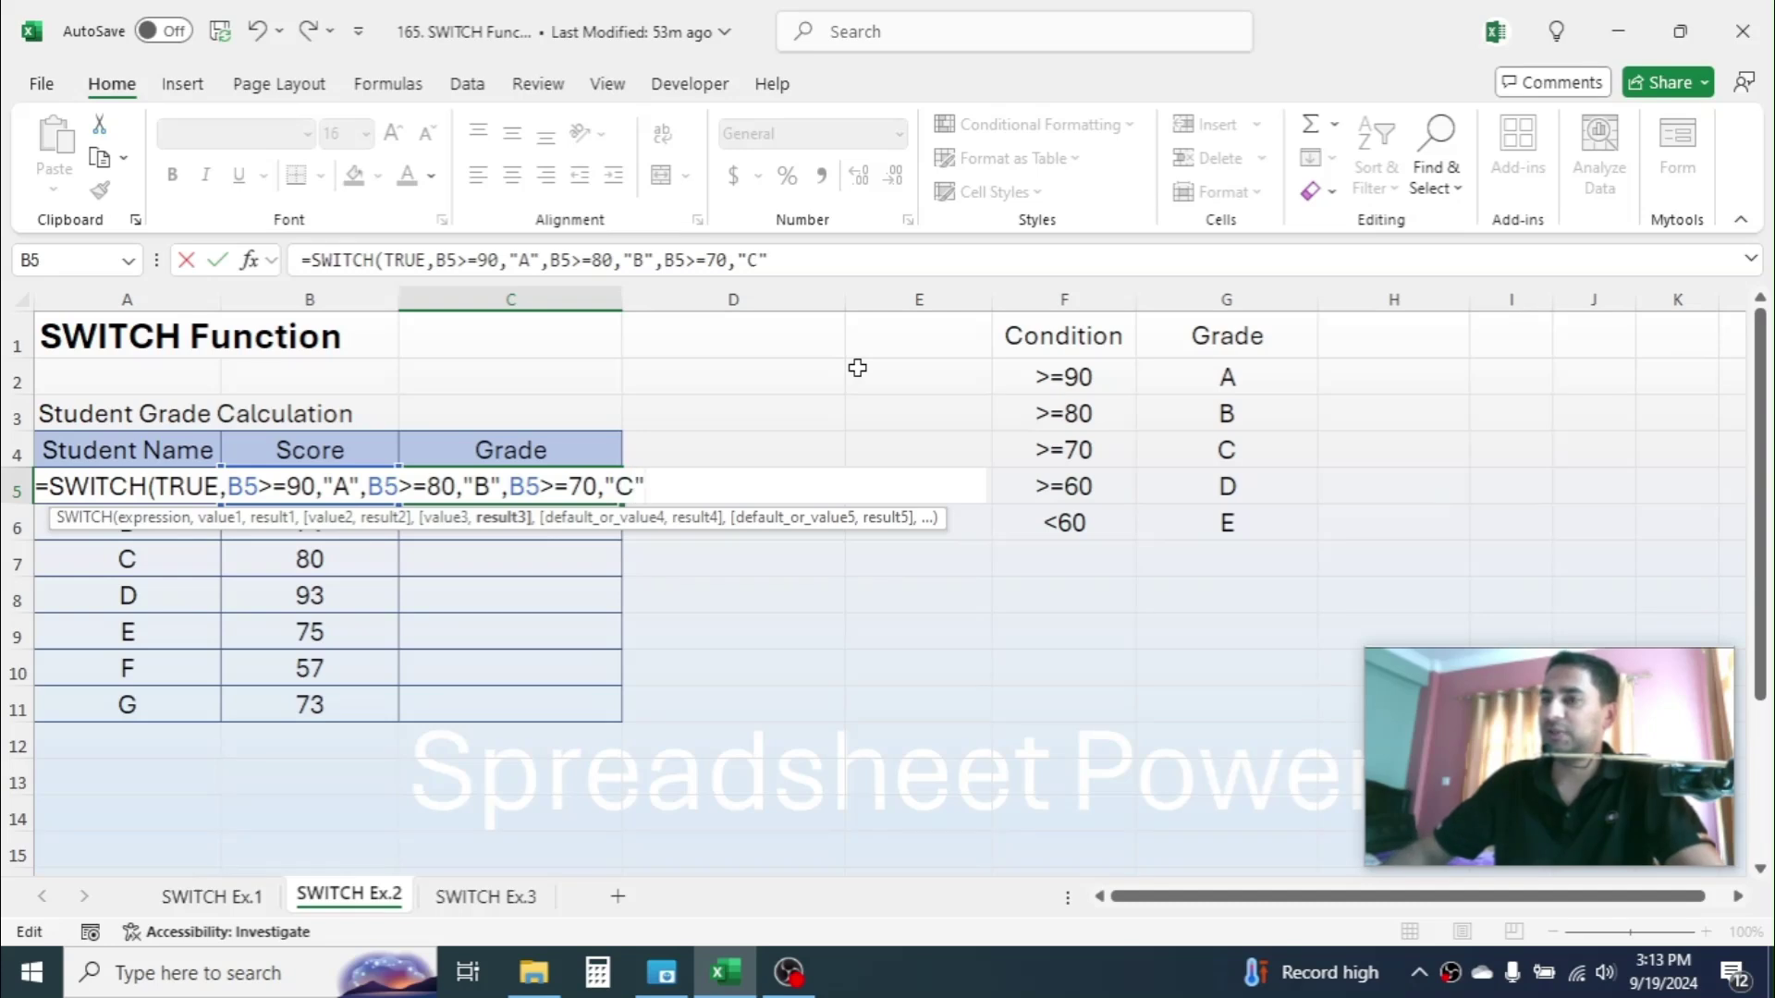
type("C\",")
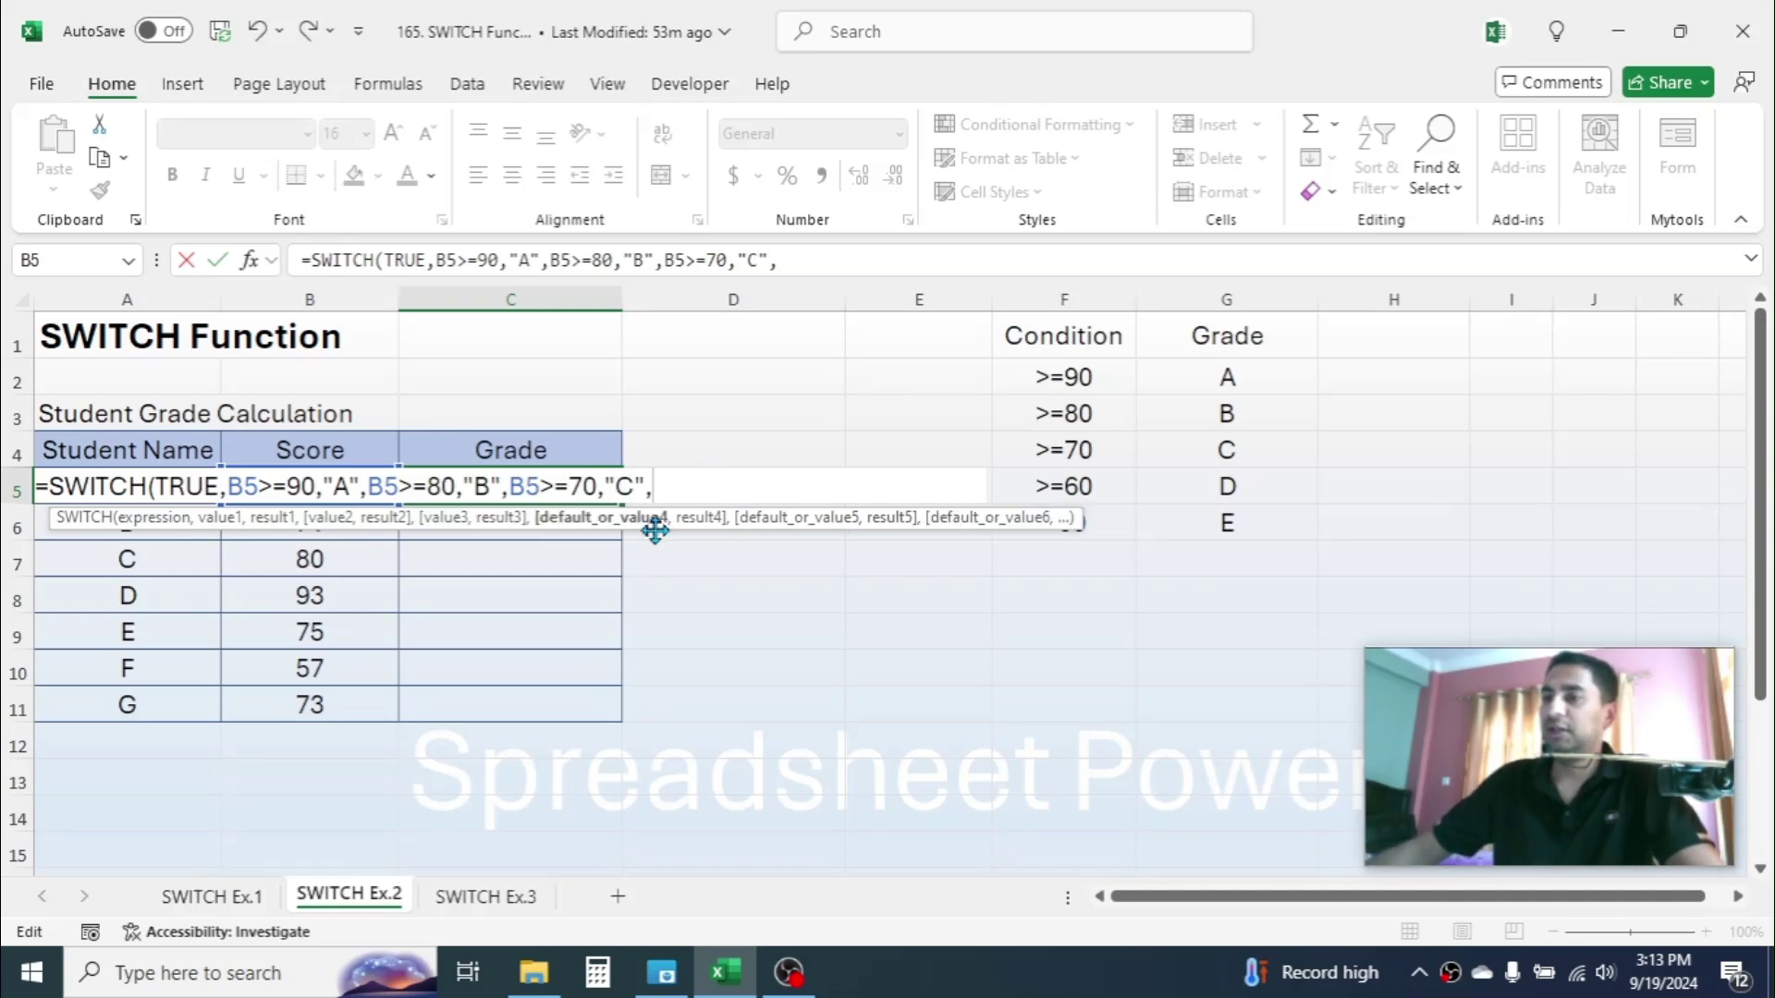
Step: Add the condition B5>=60 with the result "D" to the SWITCH formula in C5
type("B5>=")
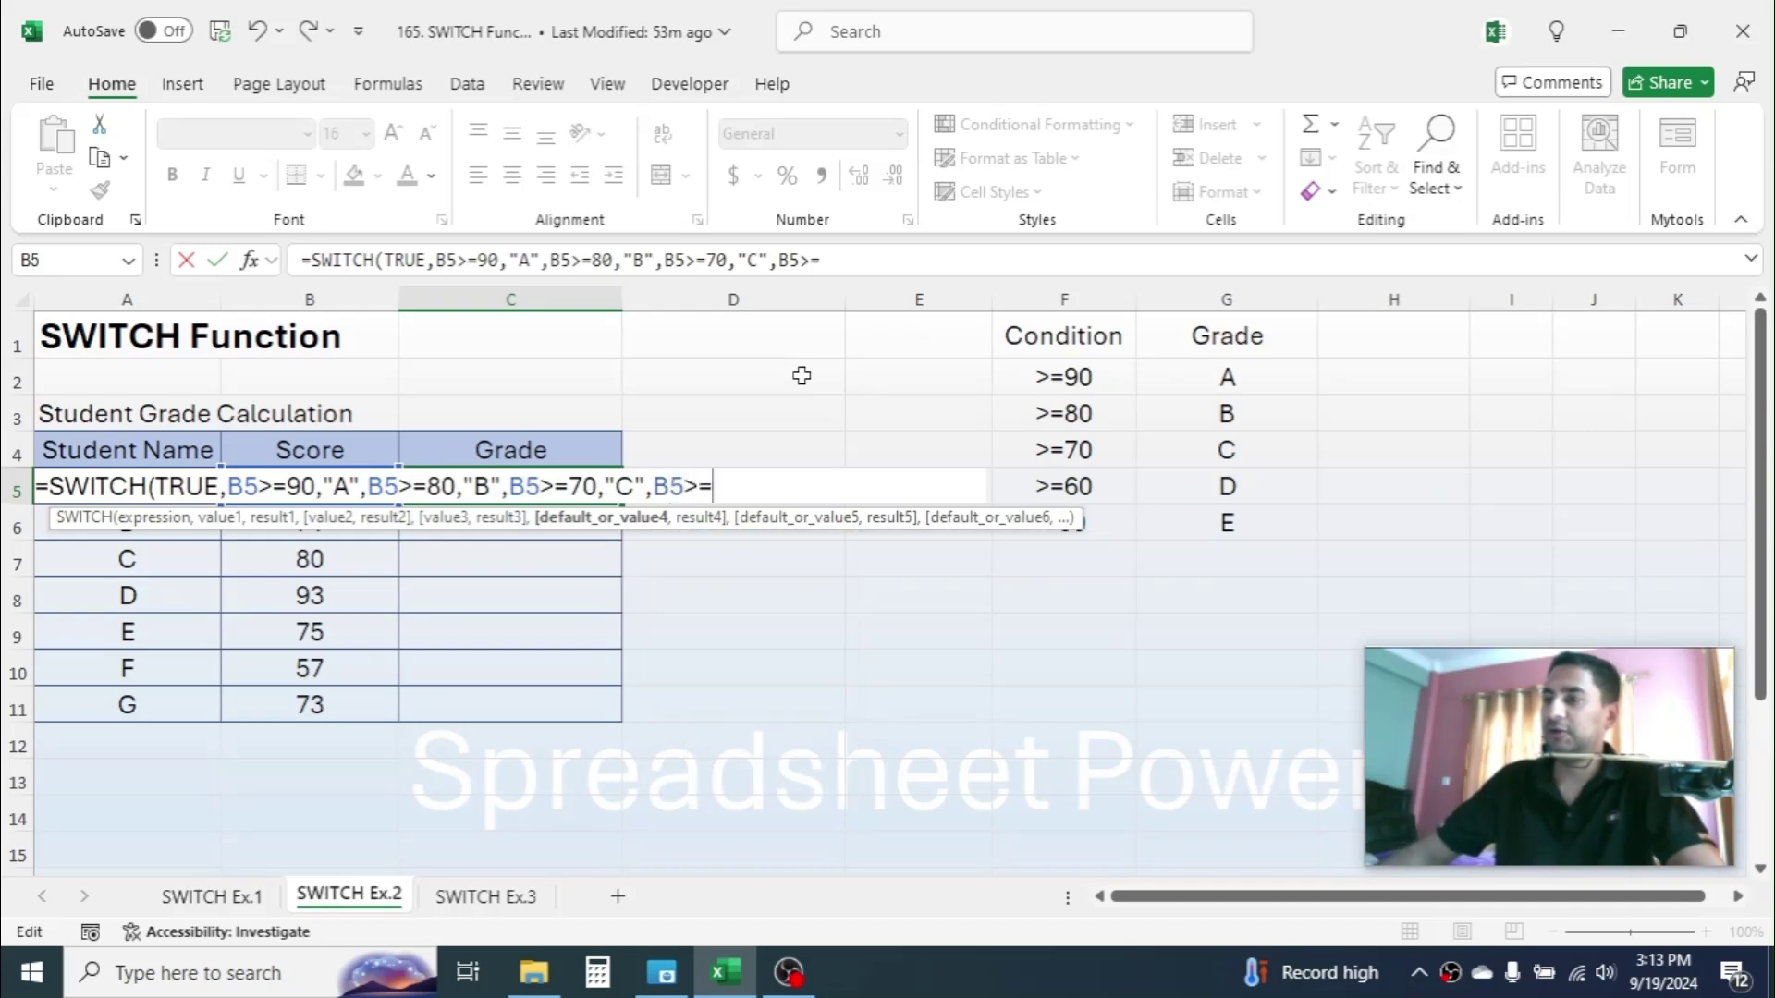
type("60,")
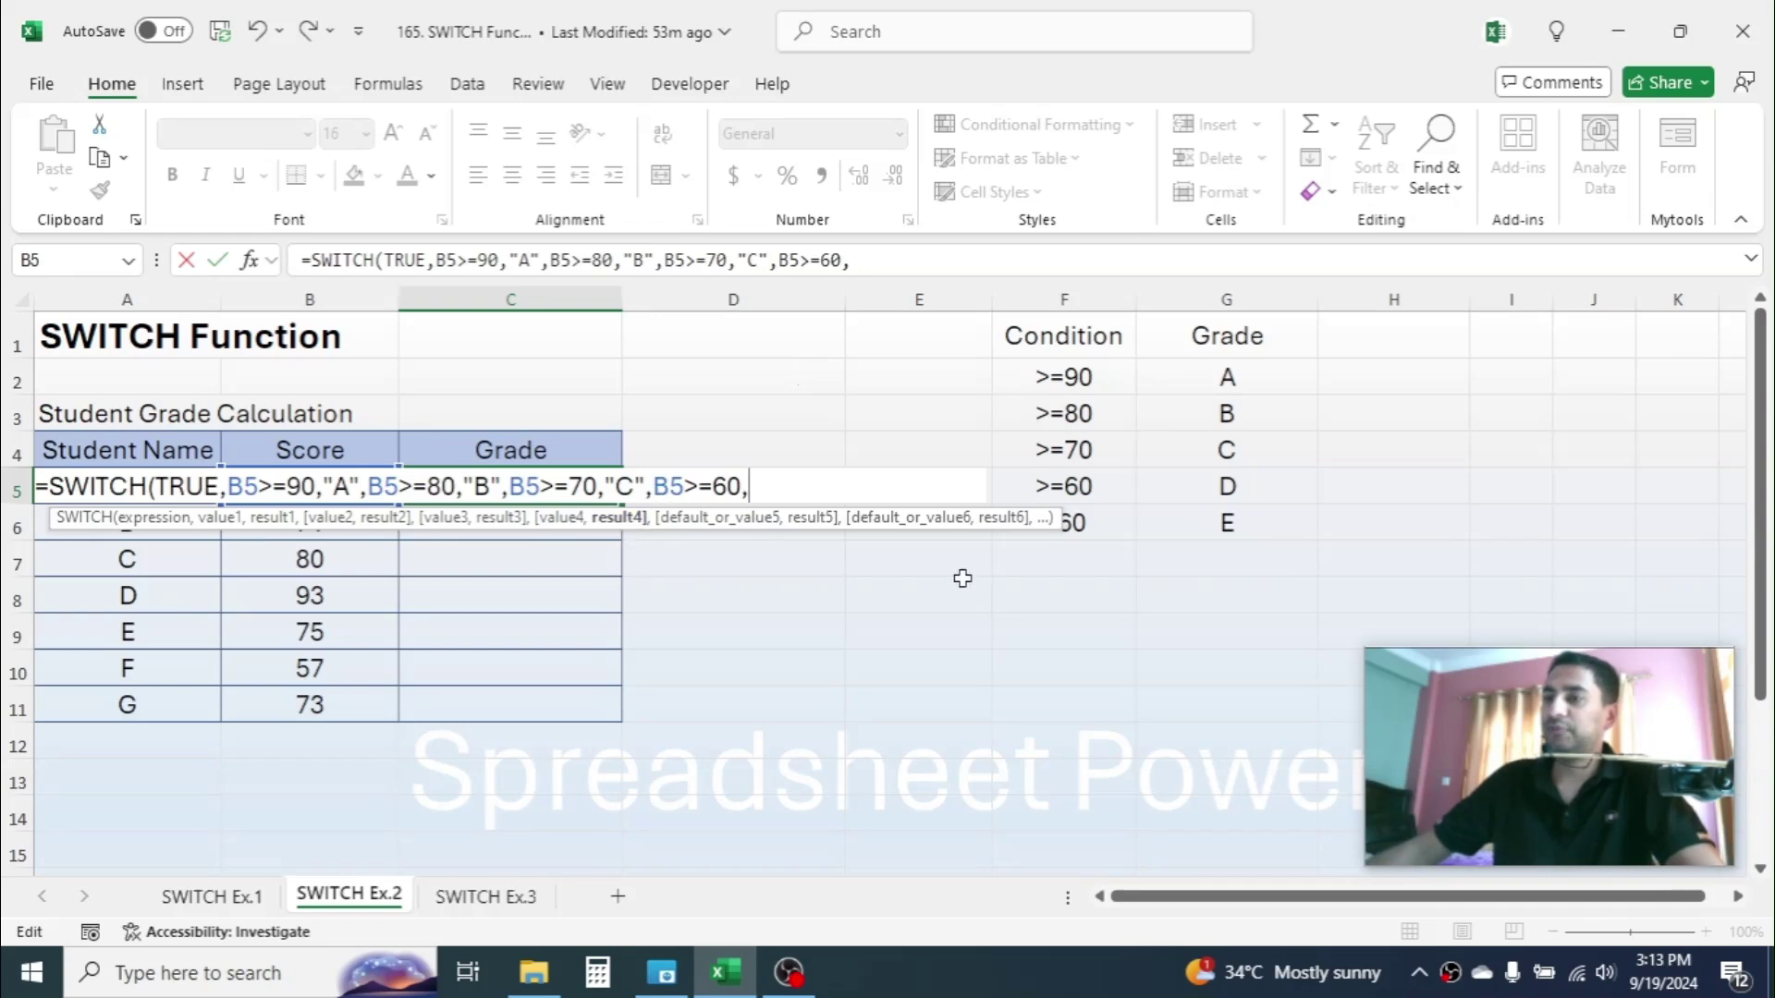
type("\"D\"")
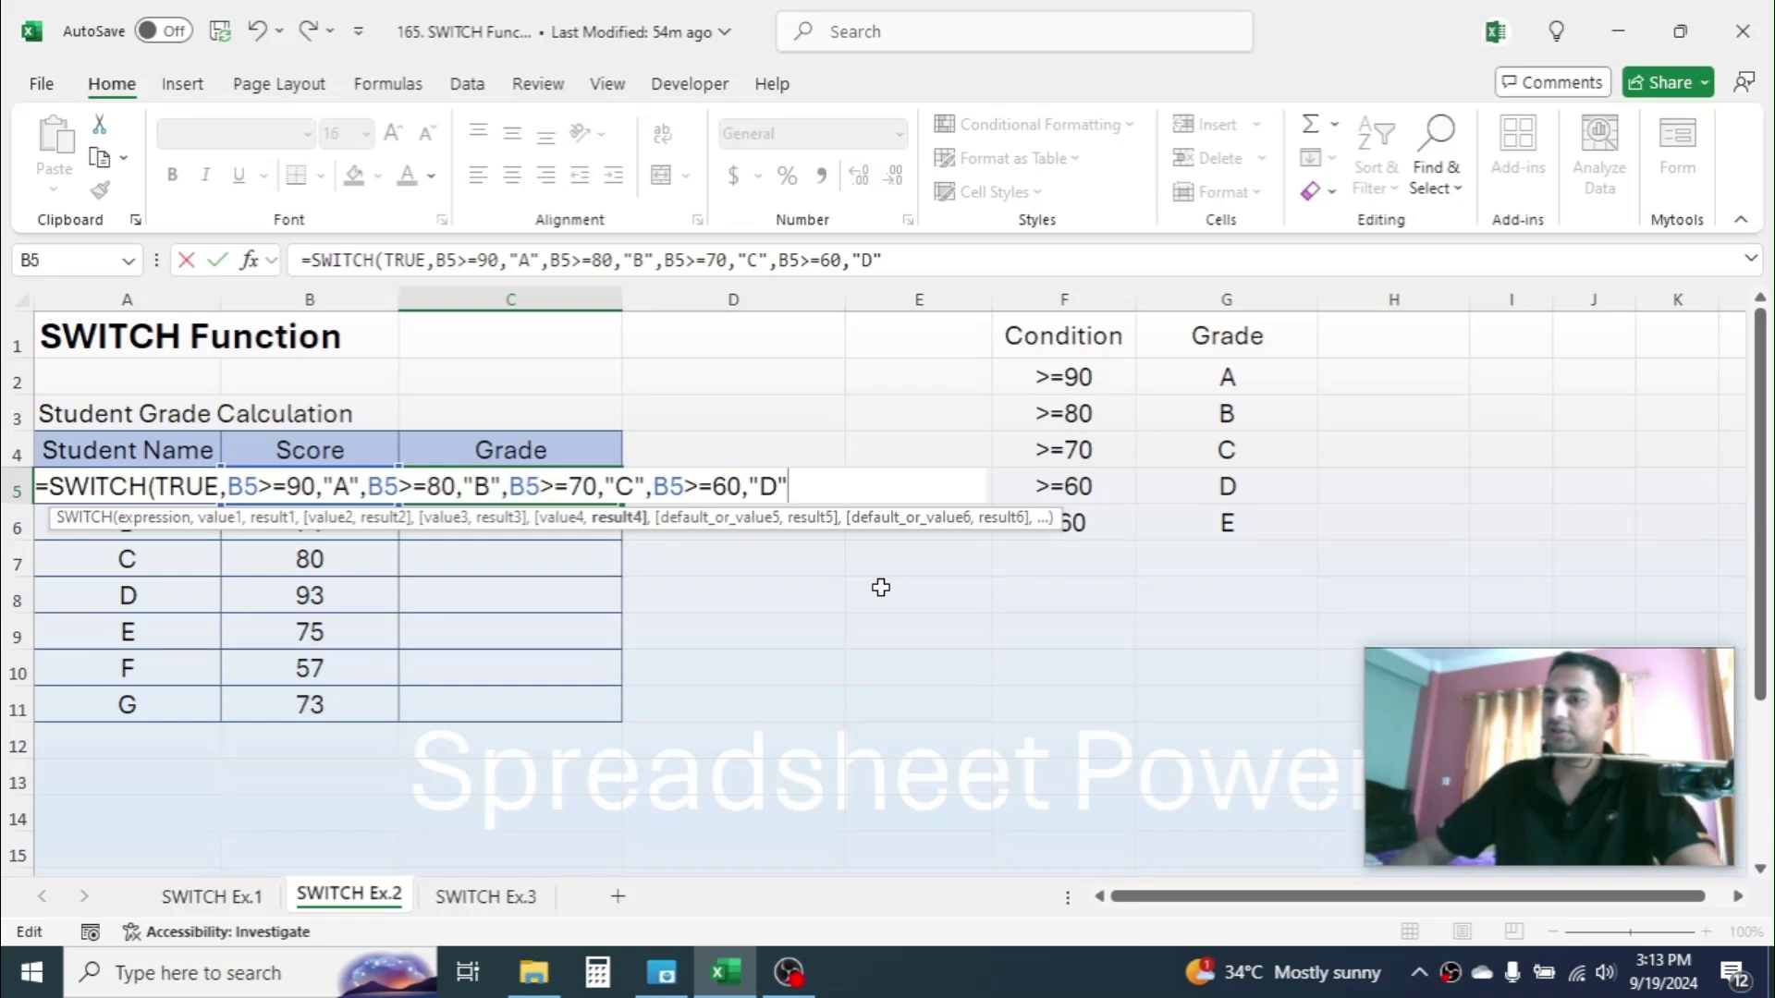
type("D\",")
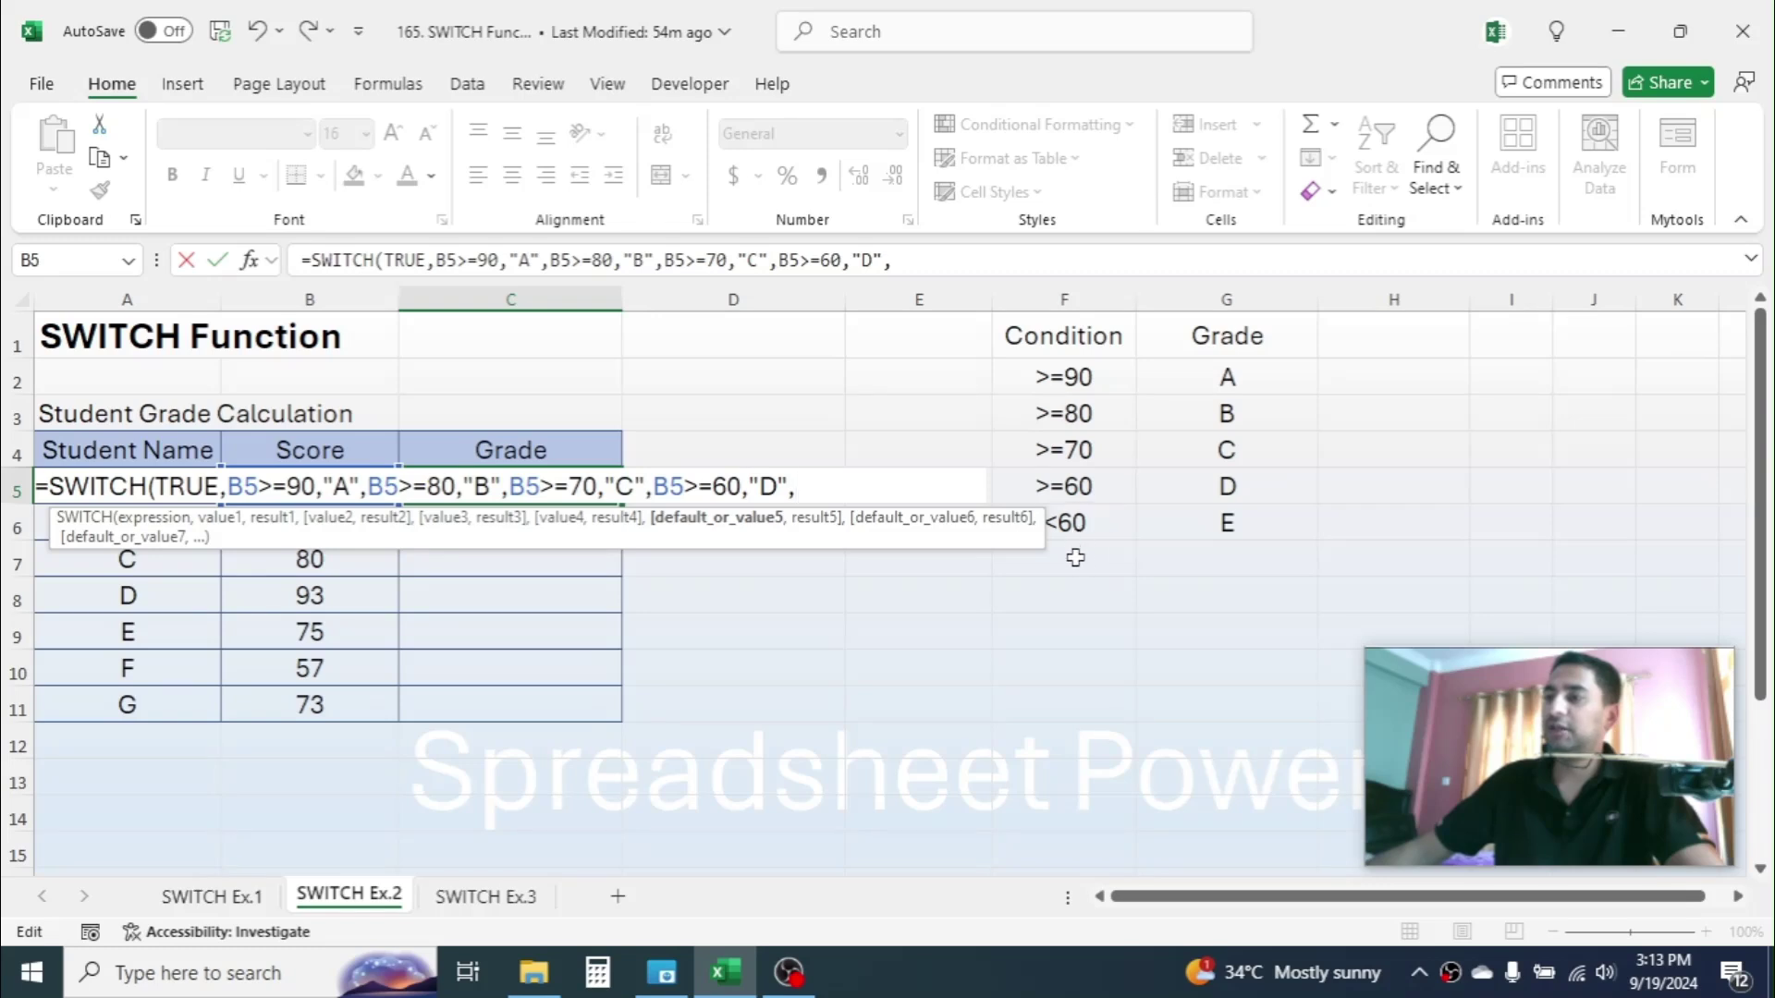
Step: Add the condition B5<60 with the result "E" and close the SWITCH formula's parenthesis in C5
type("B5")
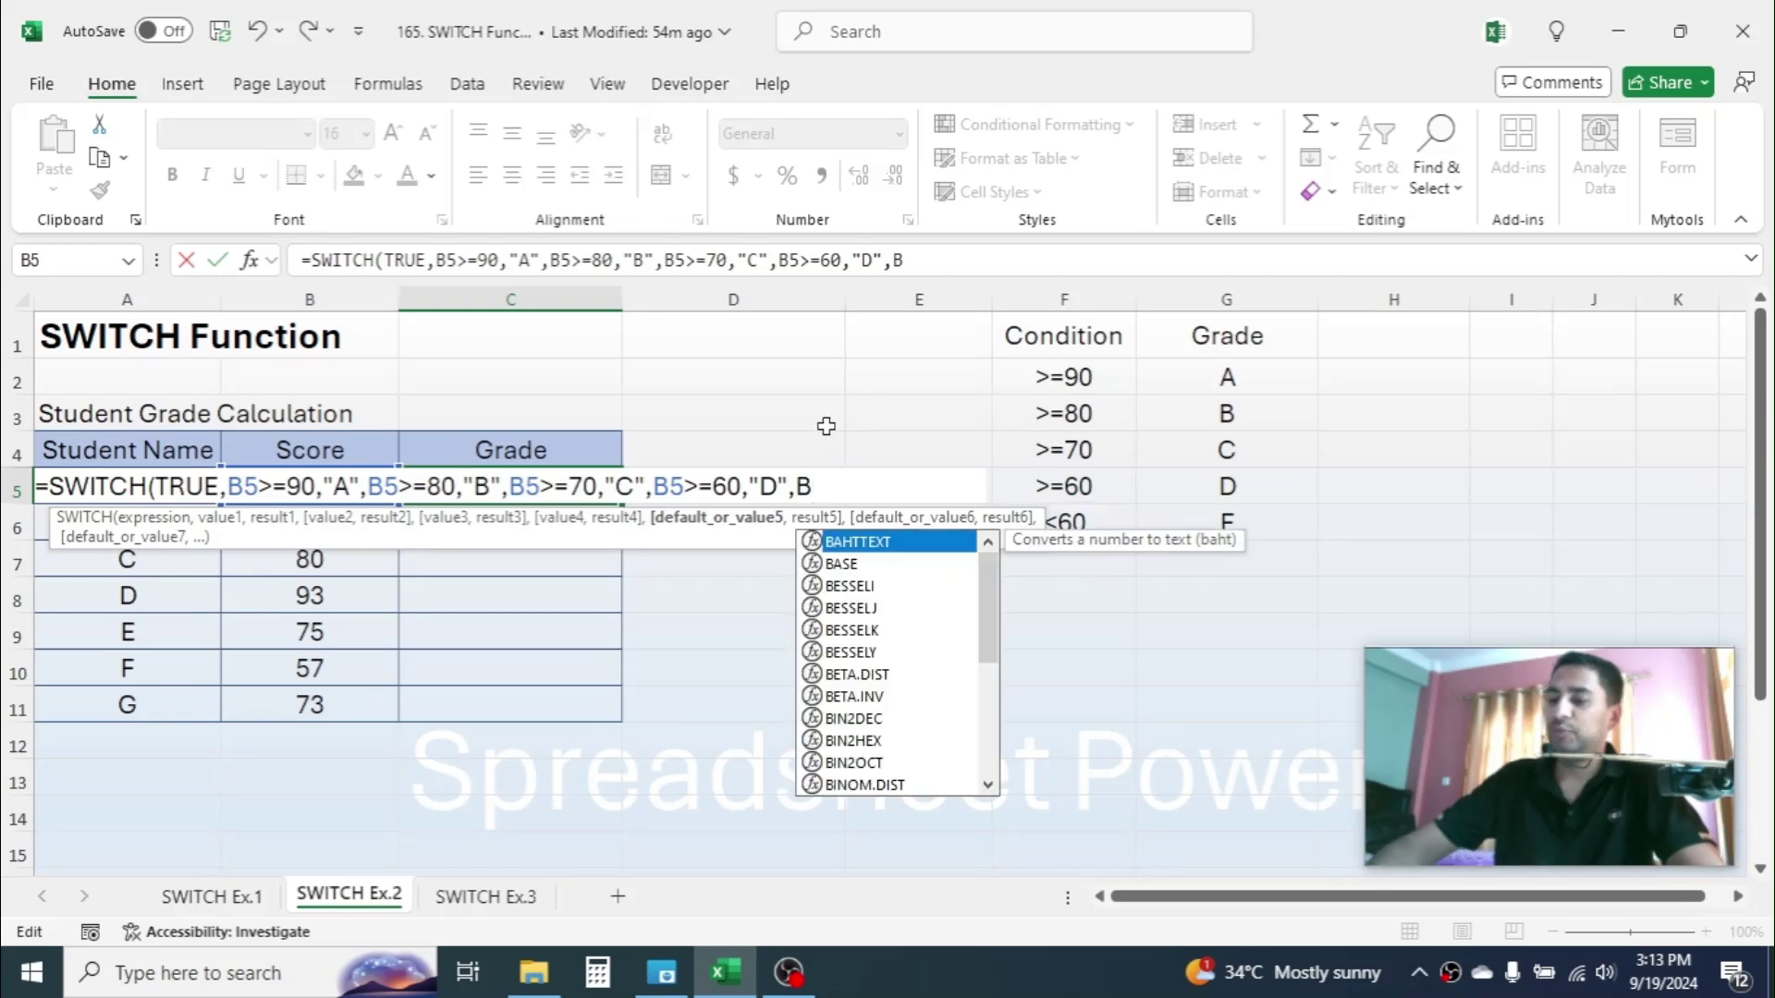
type("<")
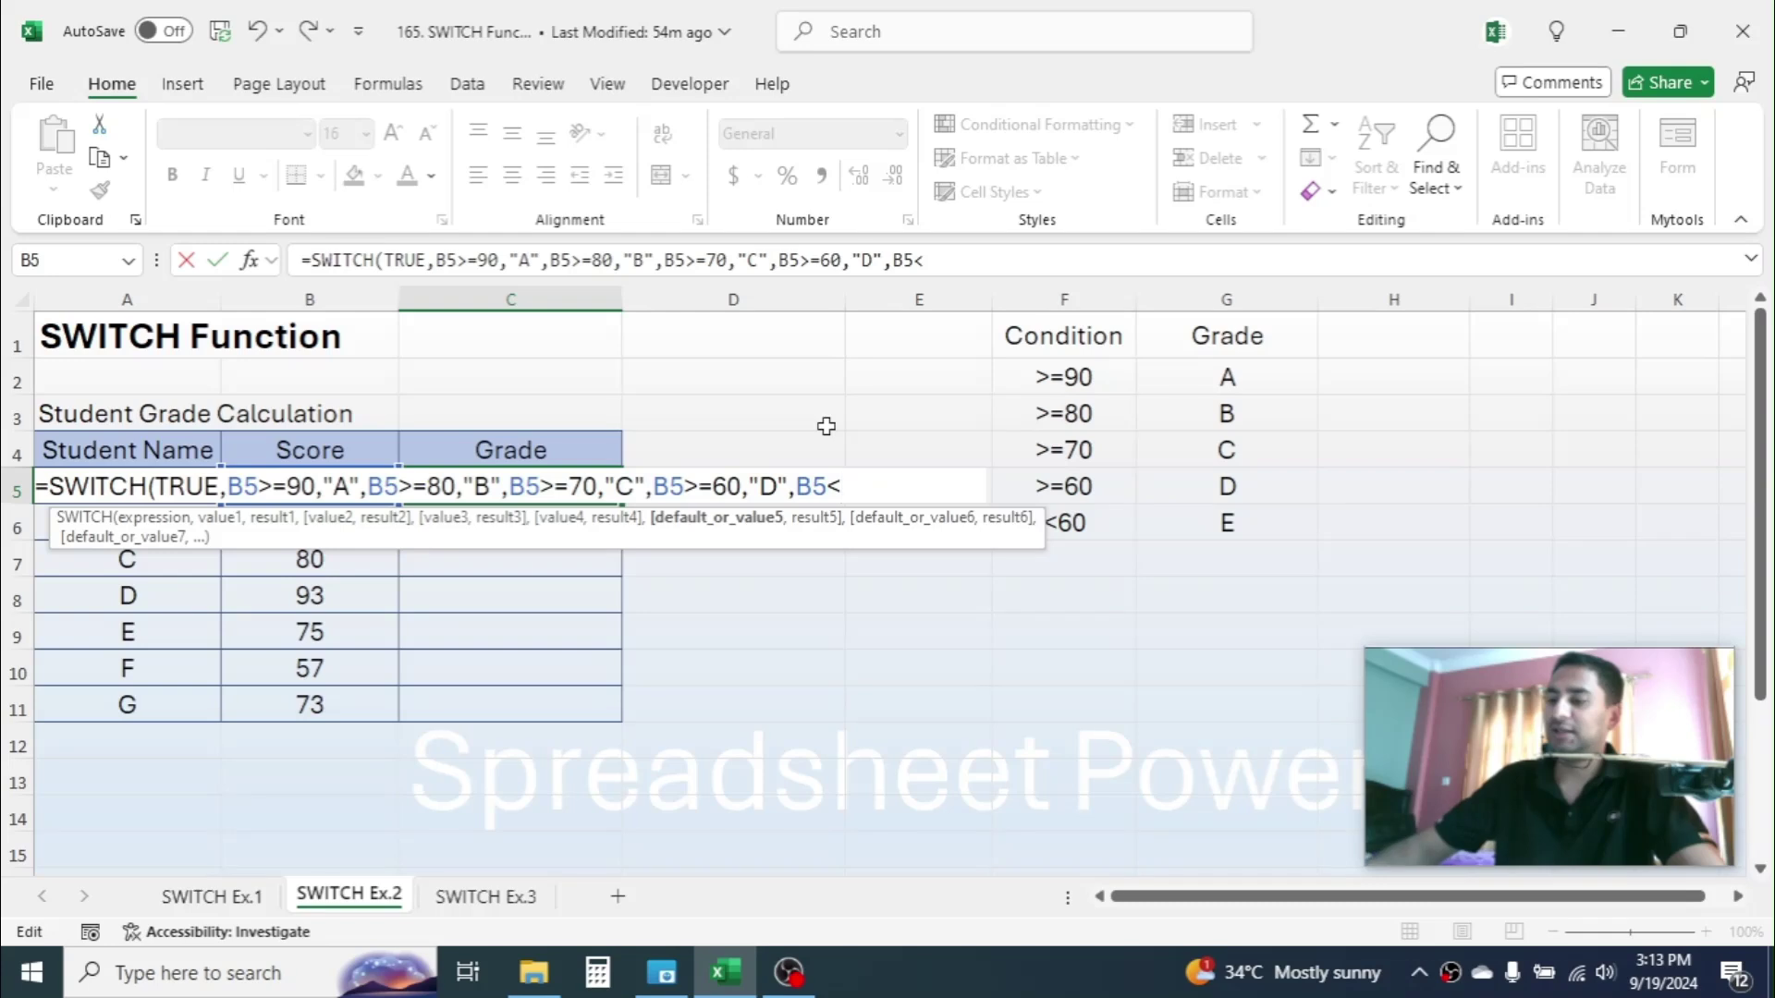
type("60")
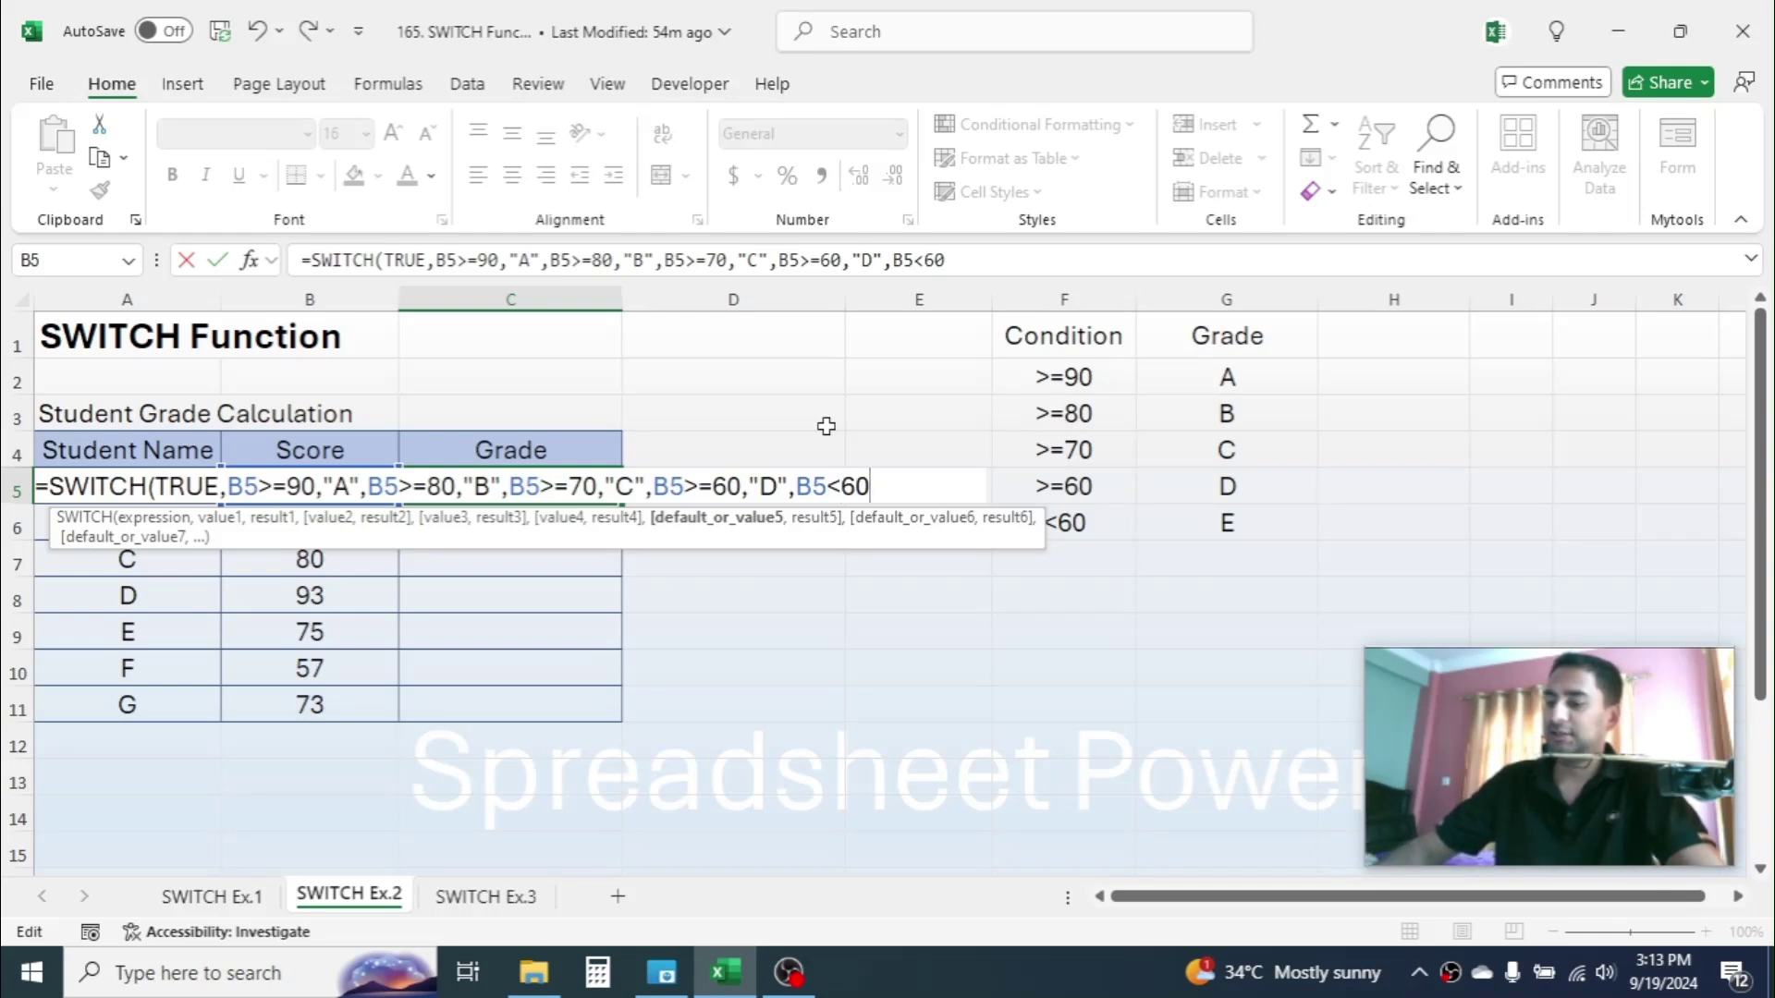
type(",")
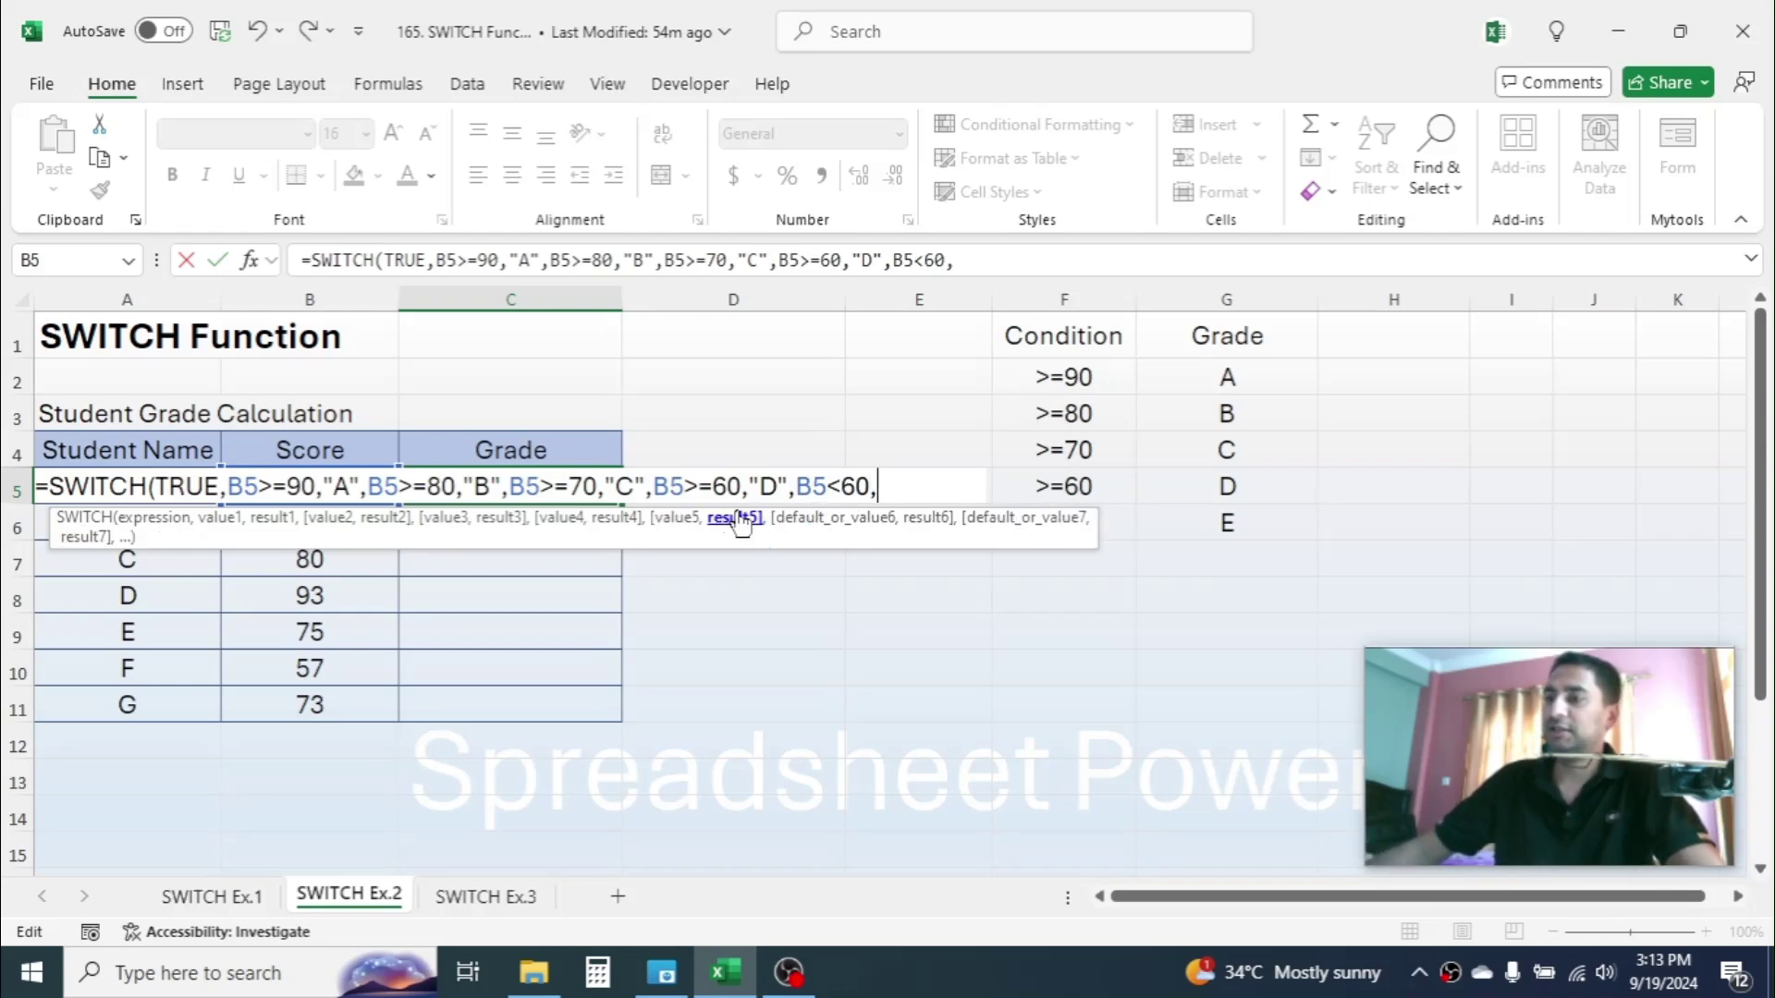
type("\"")
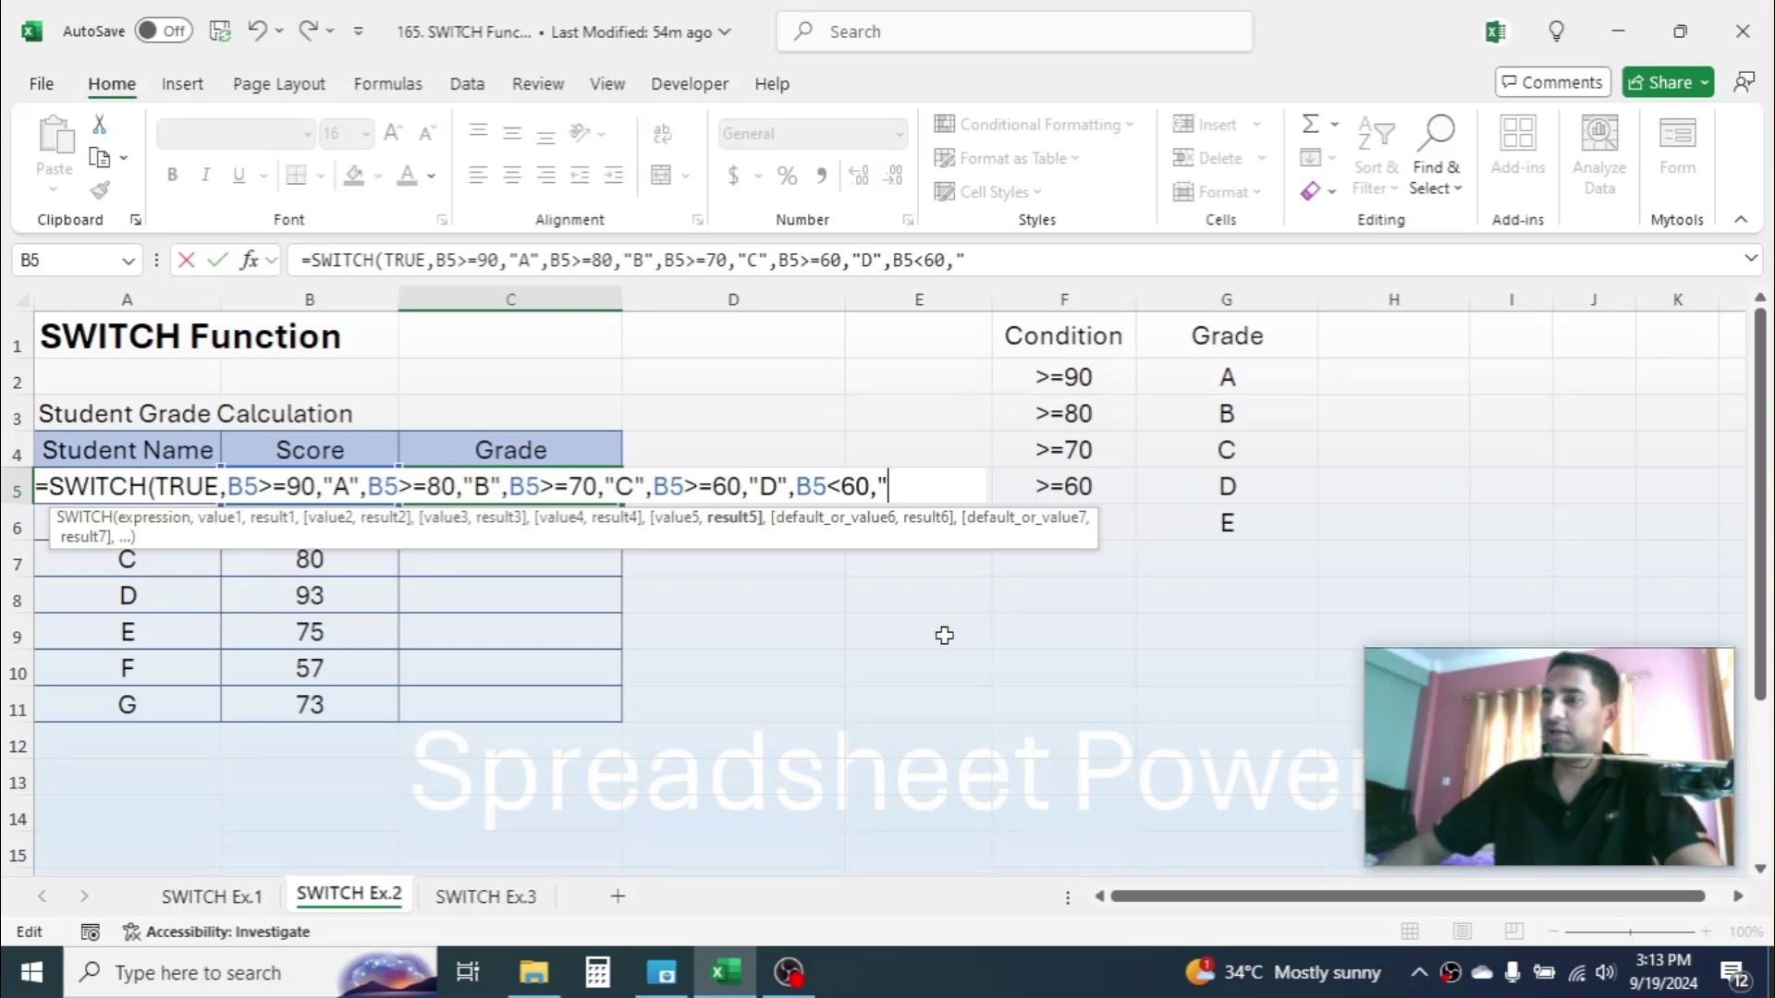
type("E\"")
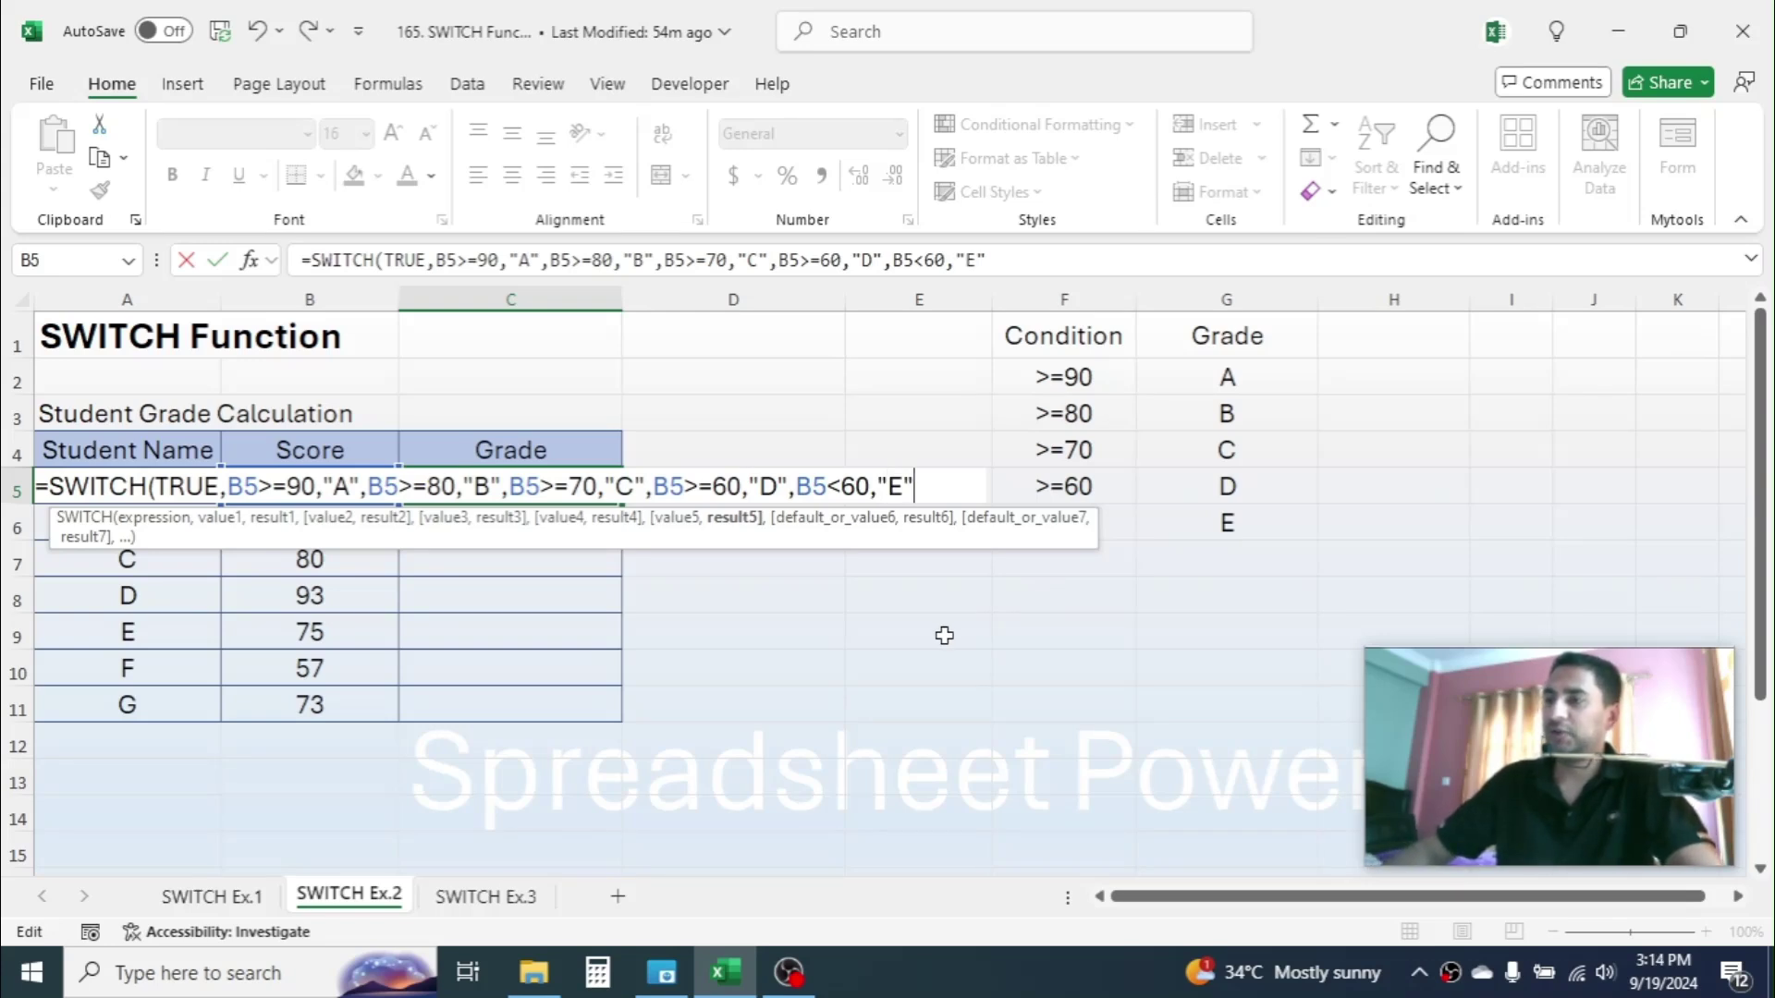
type(")")
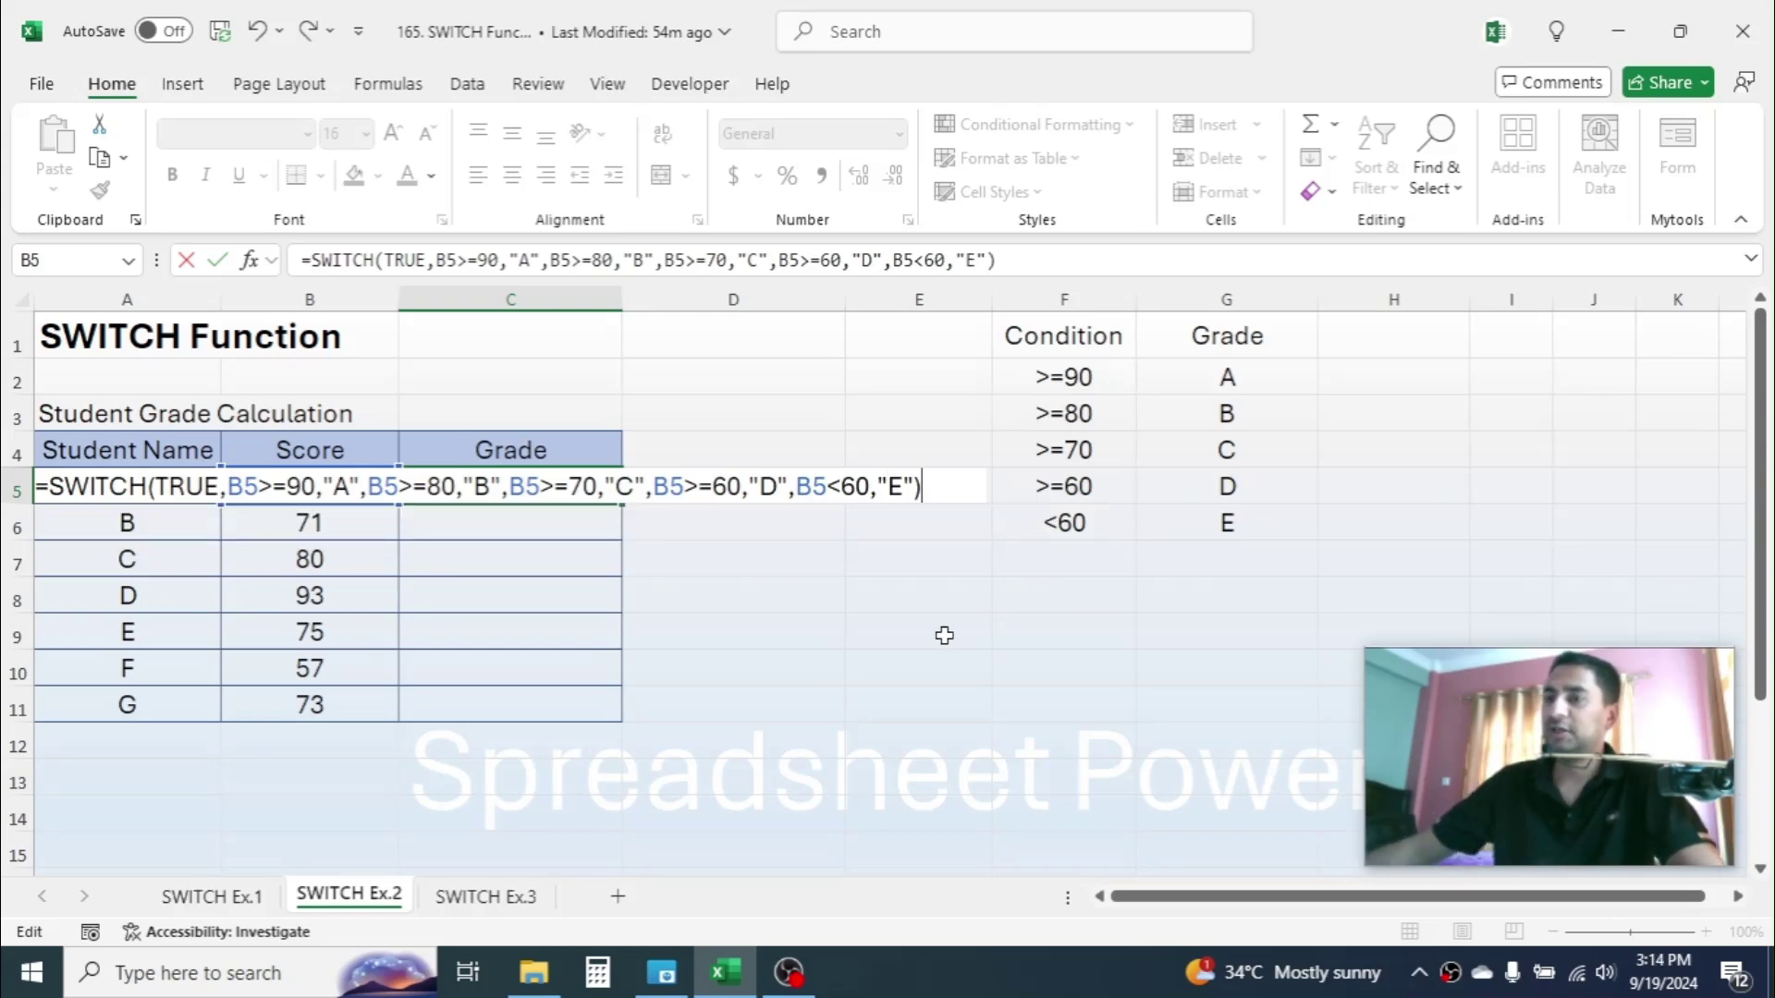
Step: Commit the SWITCH formula in C5 and check its grade against the score in B5 and the condition table in F1:G6
left_click(192, 493)
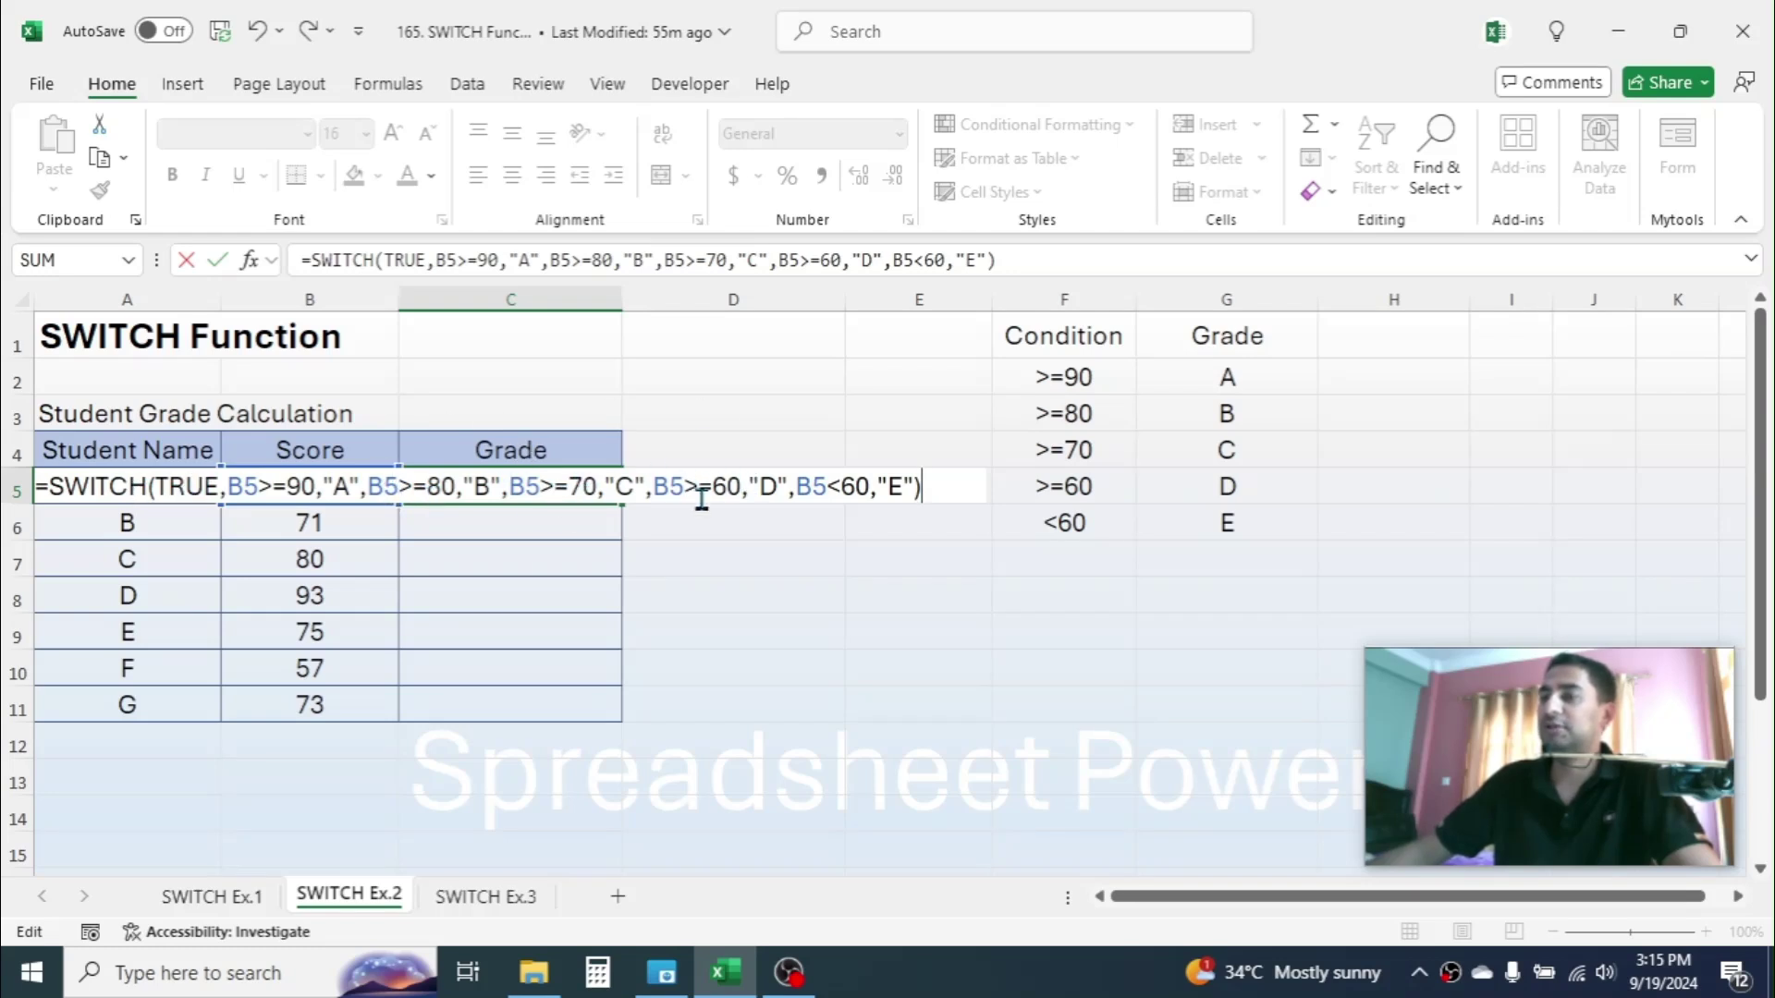
key("Return")
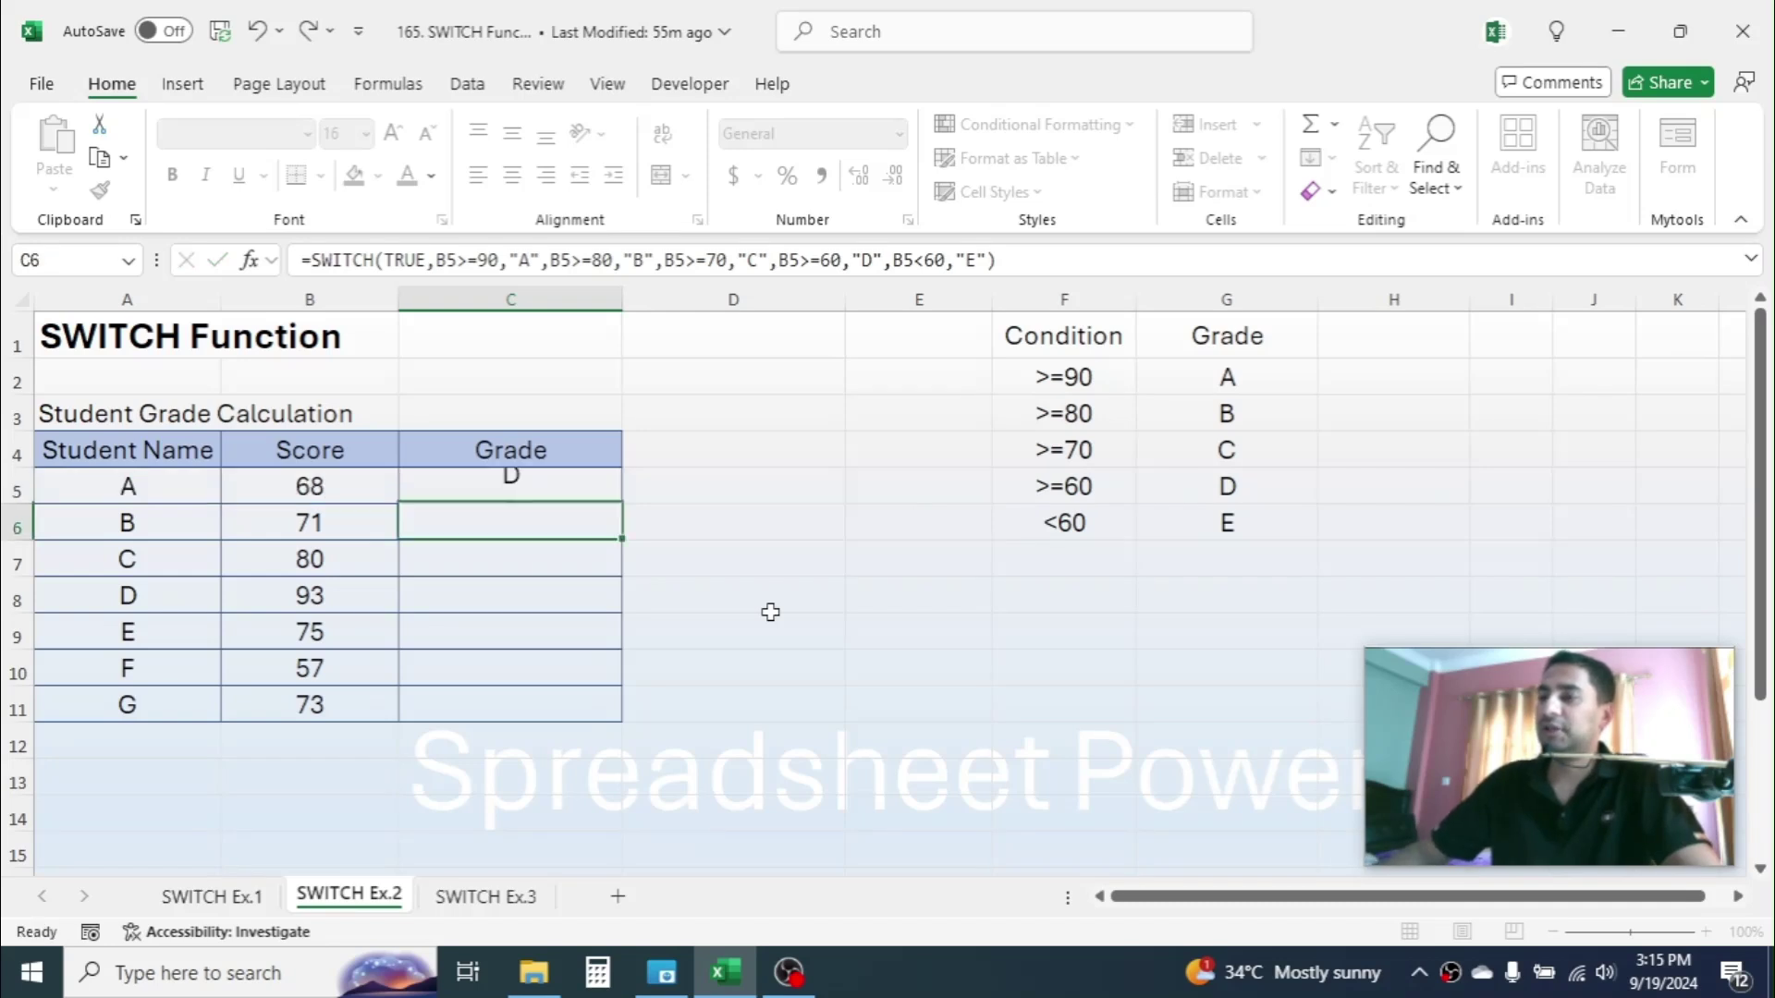
left_click(531, 484)
left_click(313, 479)
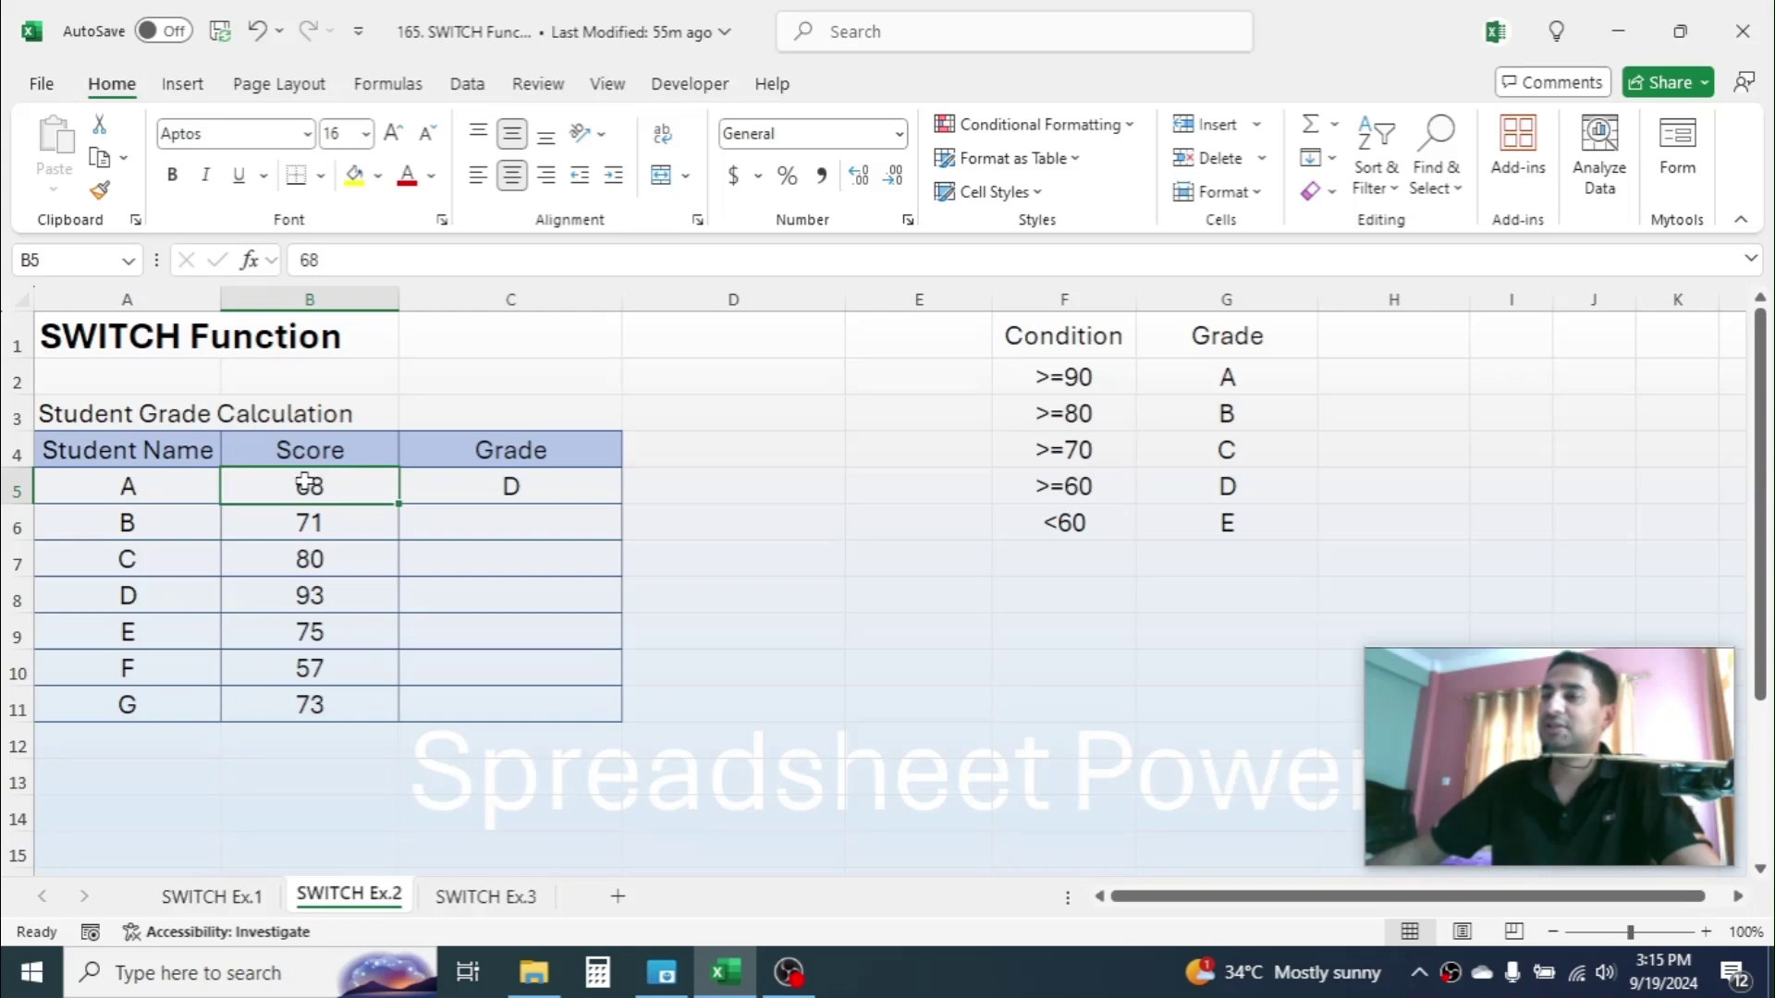
left_click(1213, 491)
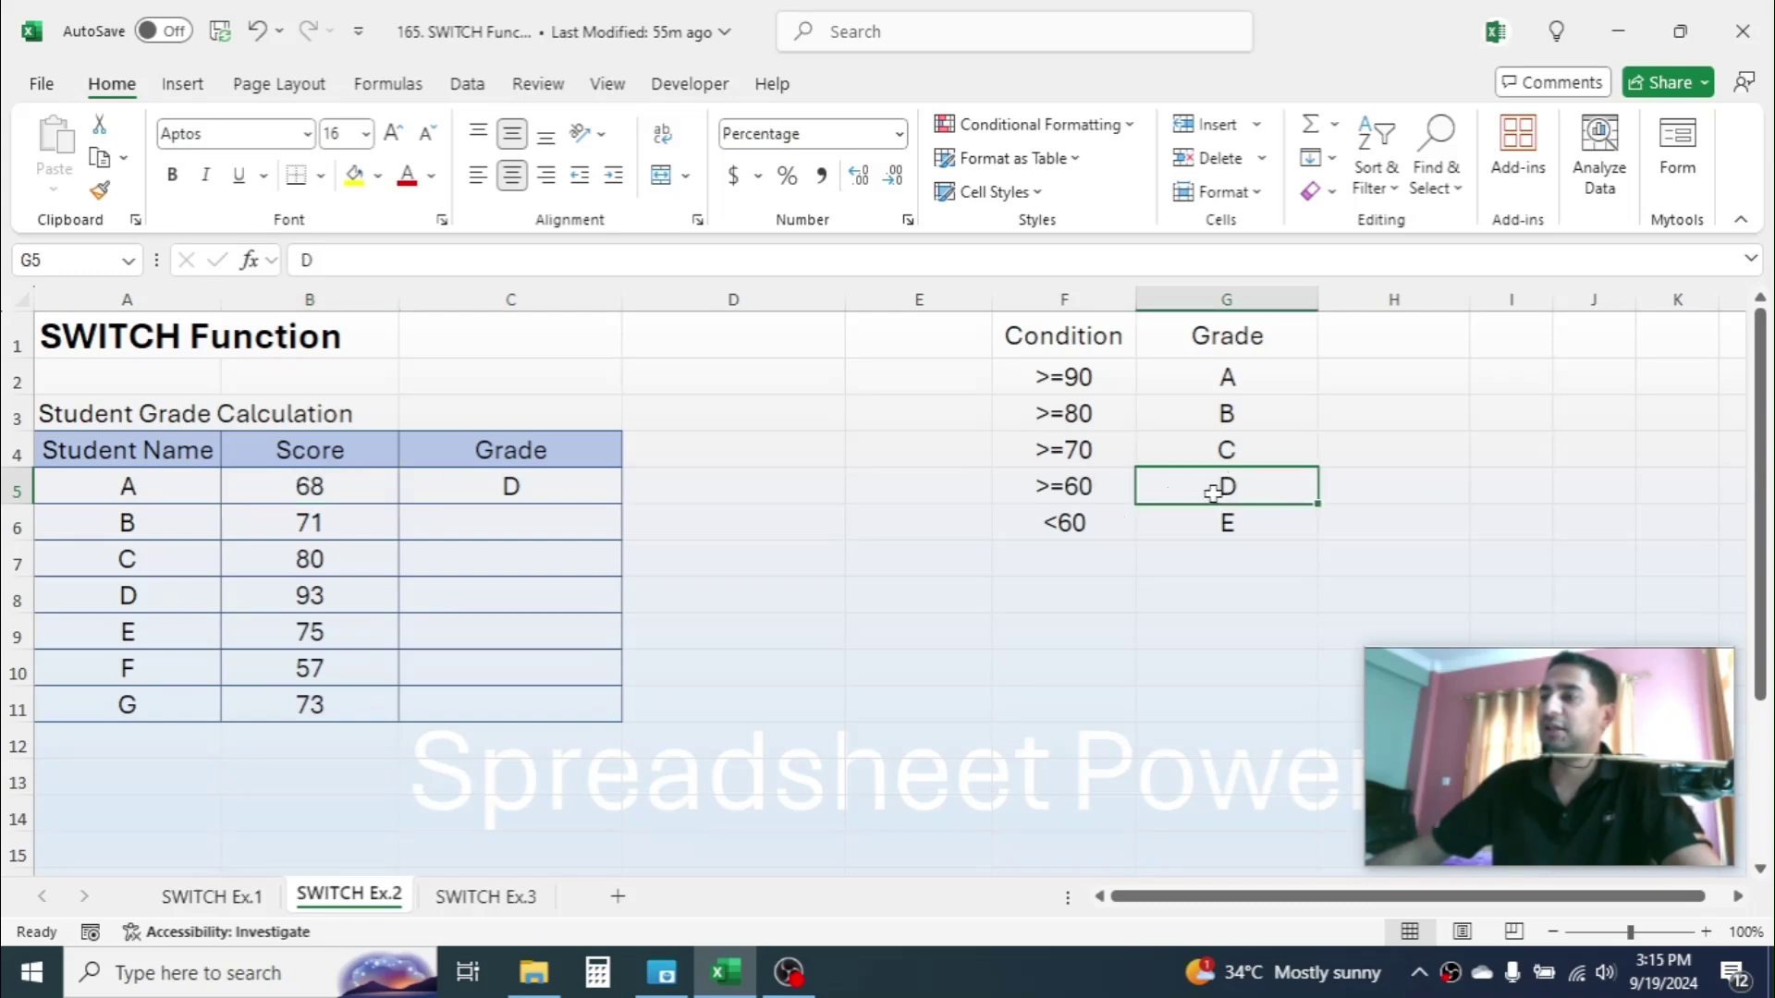
left_click(514, 488)
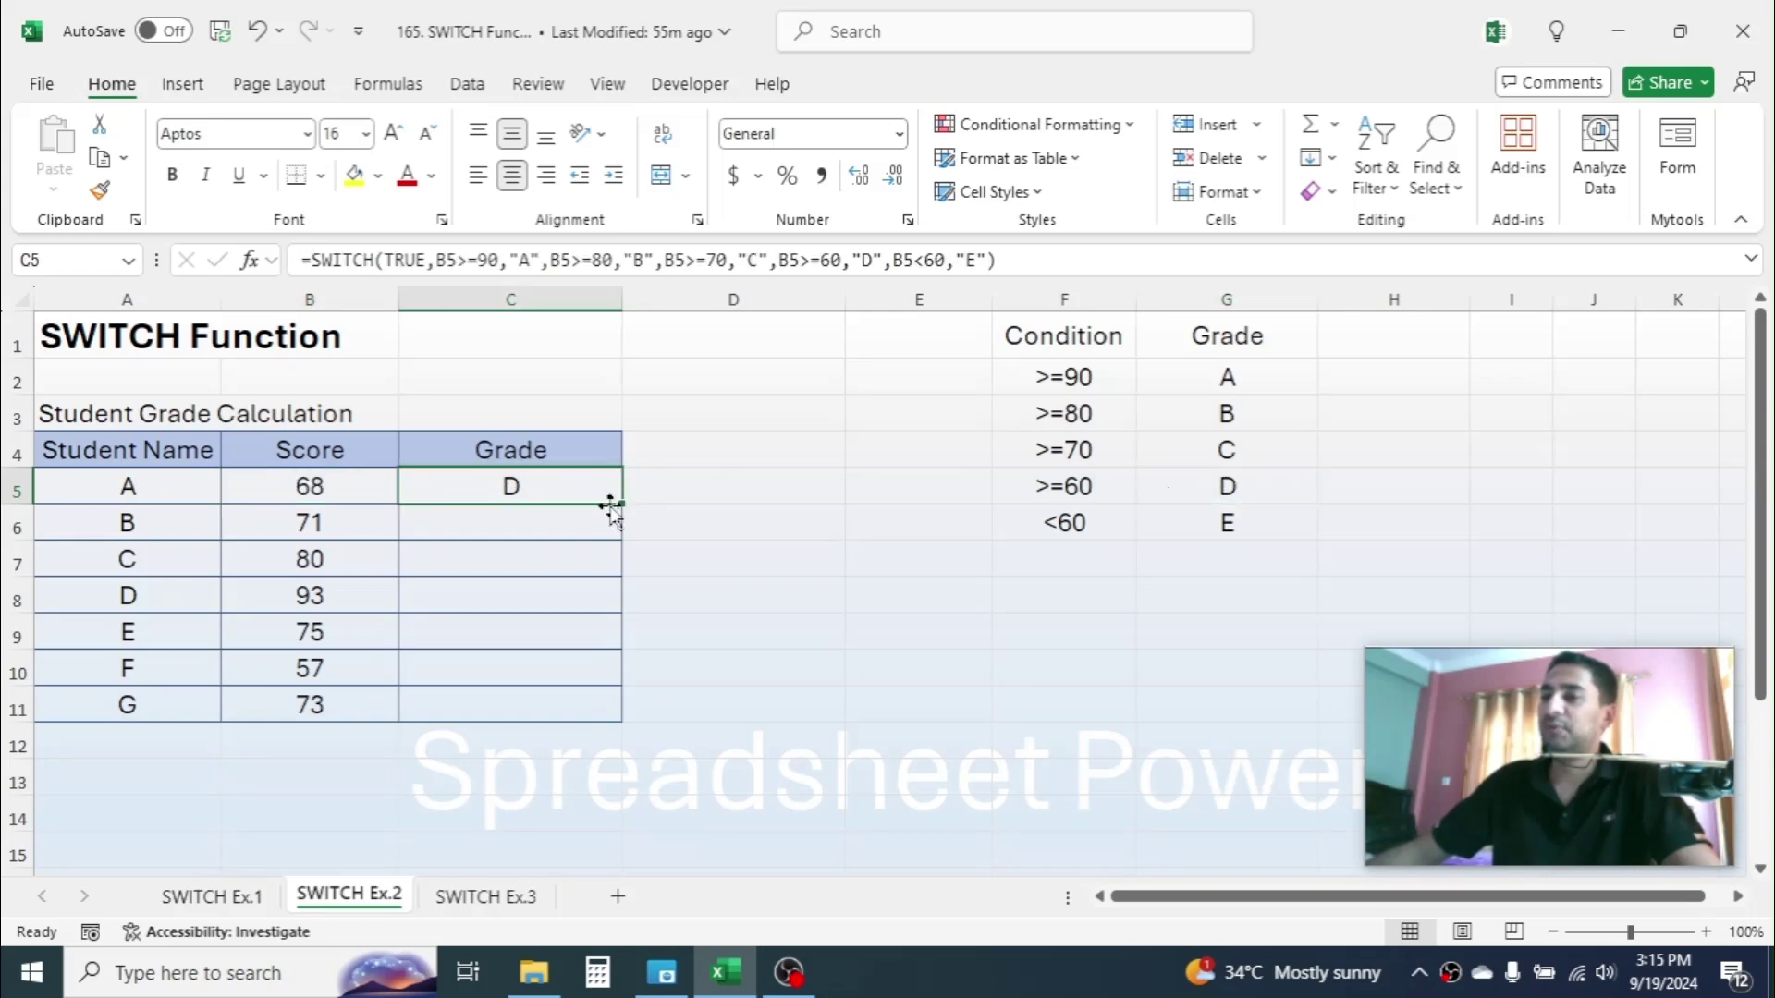
Step: Fill the SWITCH grade formula from C5 down through C11 for all students
left_click_drag(621, 505, 586, 721)
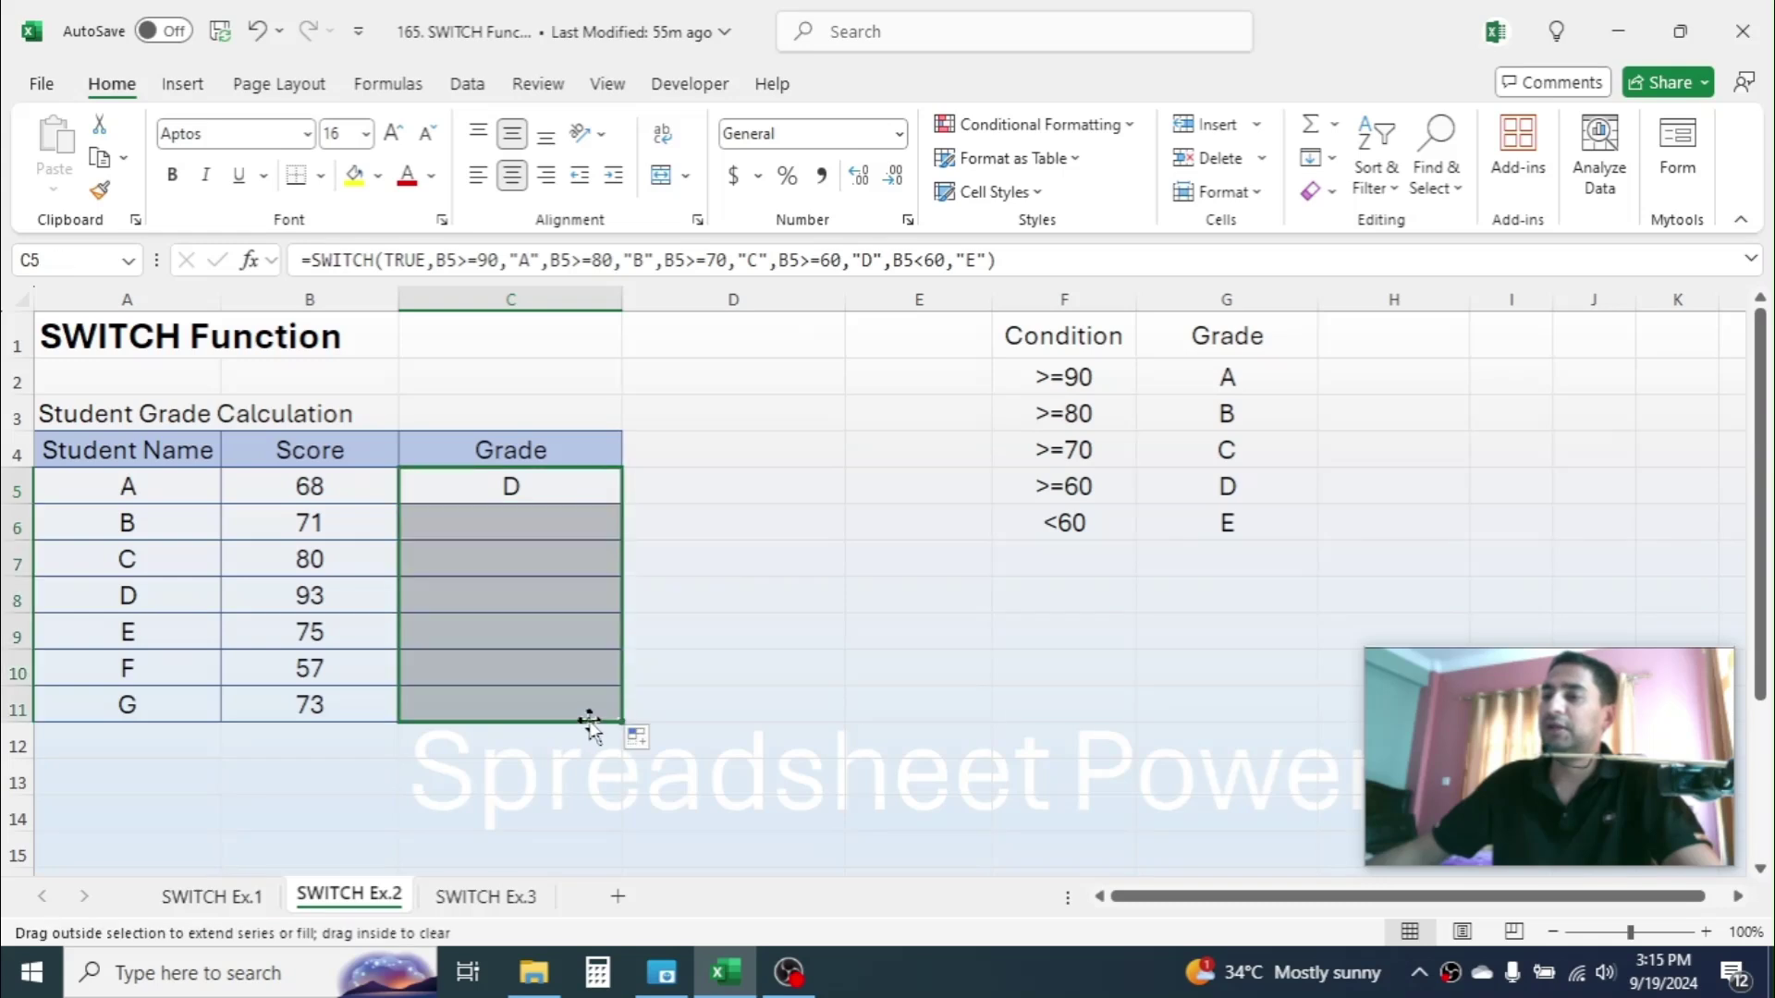
left_click(736, 548)
left_click(538, 490)
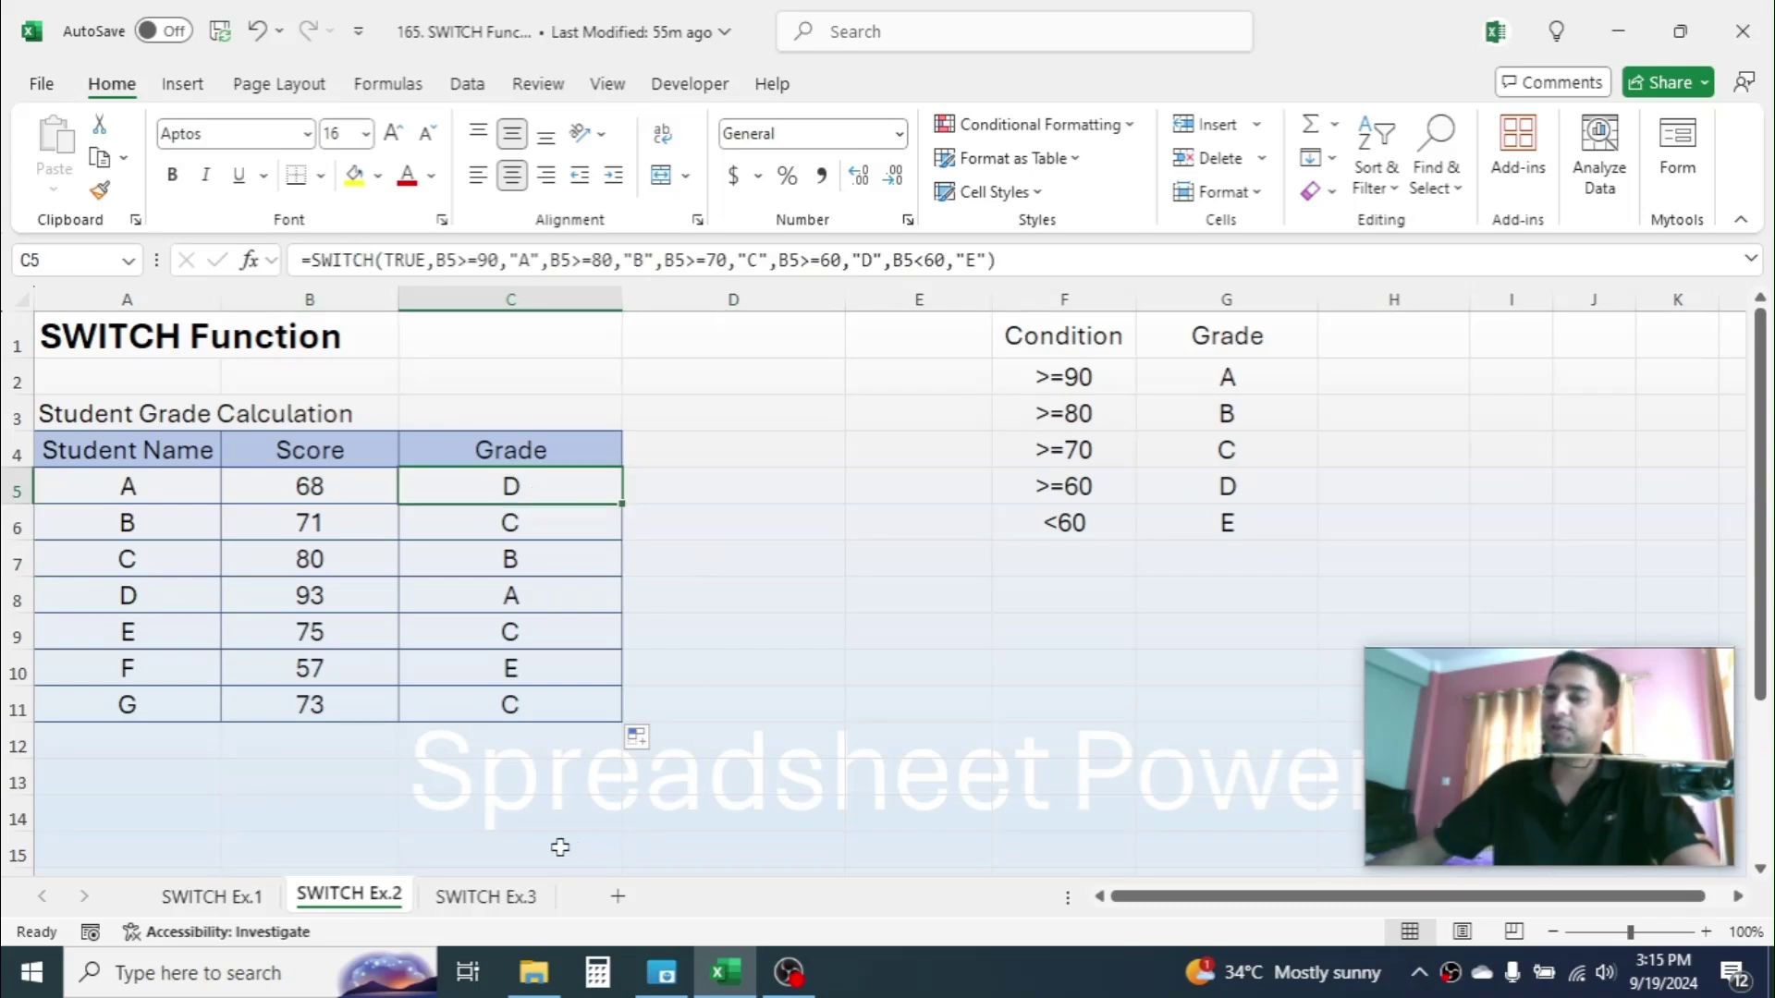
Step: Open the SWITCH Ex.3 sheet and examine the region in D2 and the item in E2
left_click(487, 898)
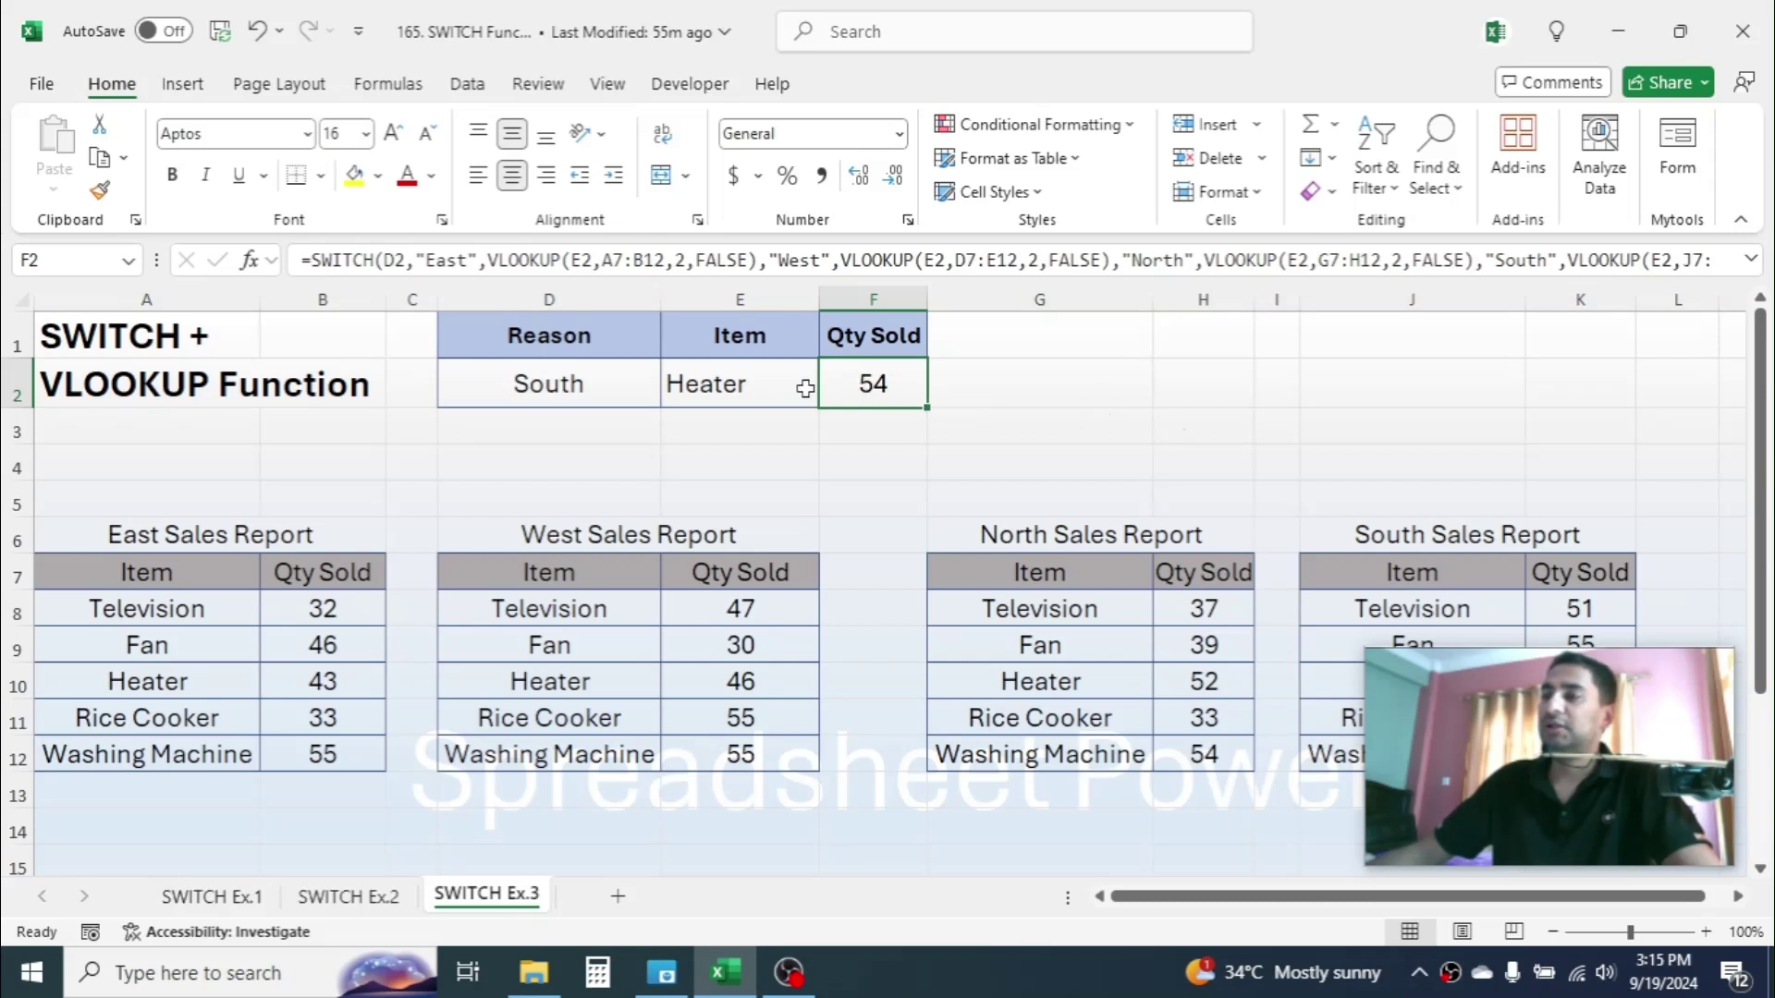
left_click(733, 383)
left_click(552, 383)
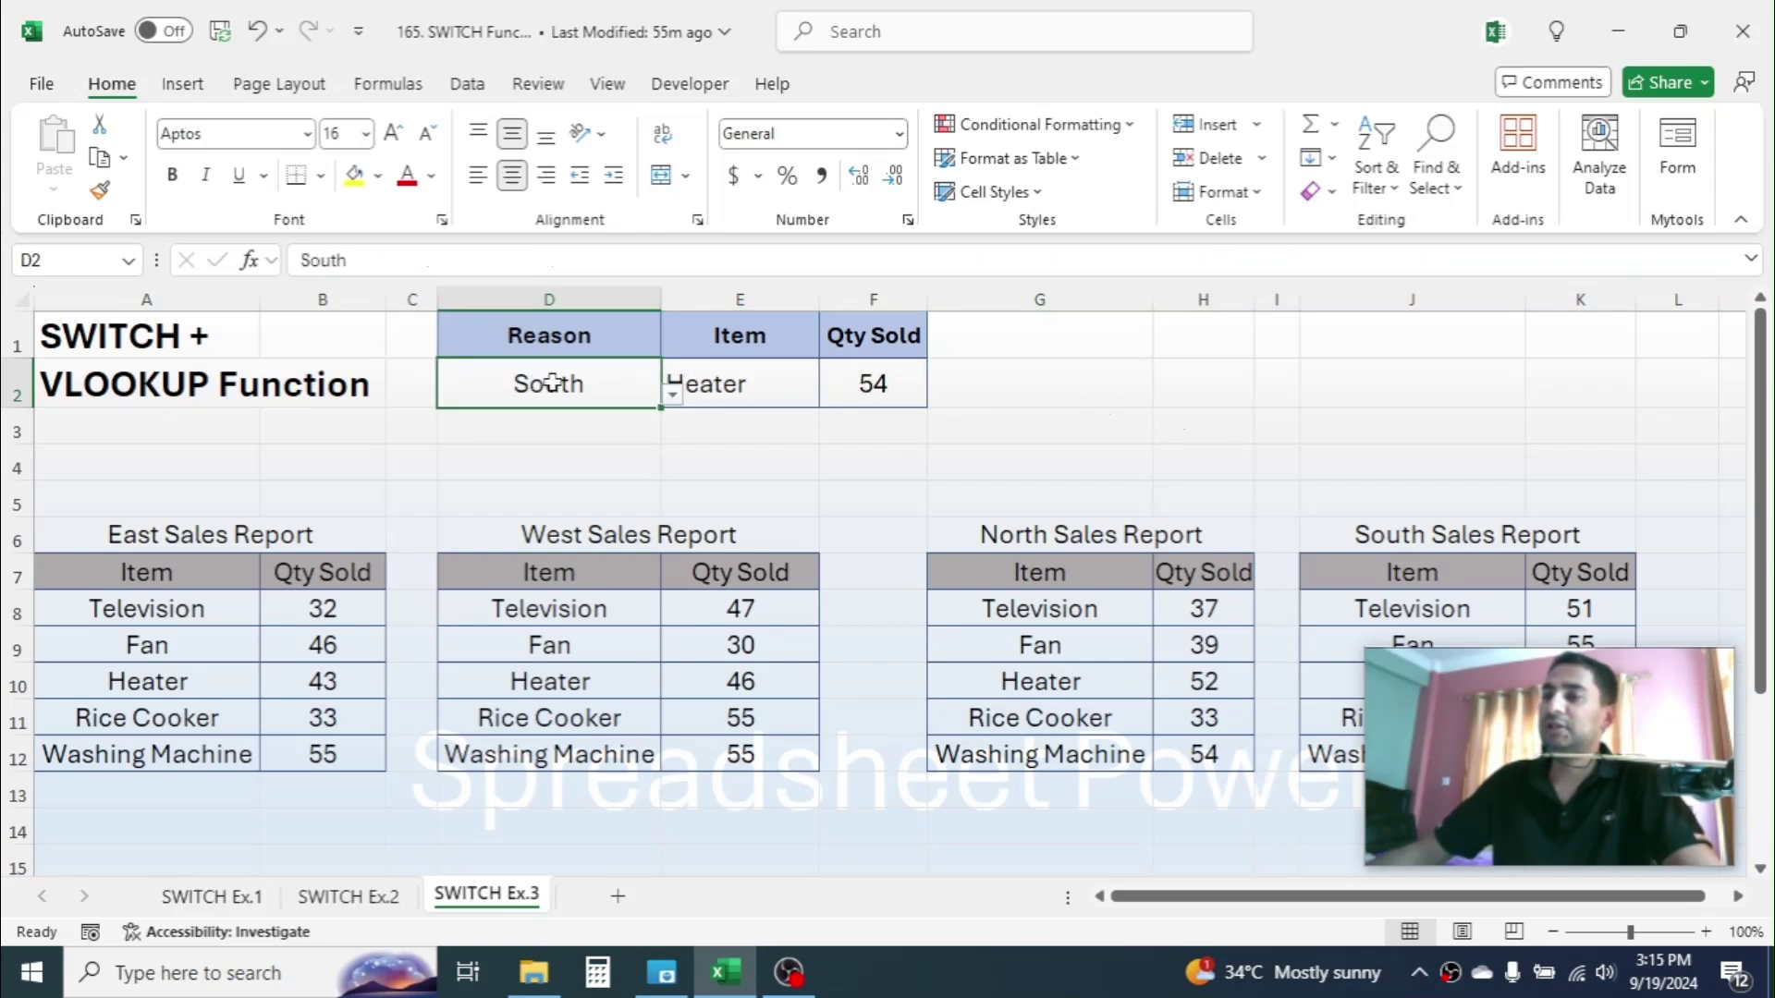
left_click(743, 383)
left_click(518, 380)
left_click(729, 380)
left_click(582, 381)
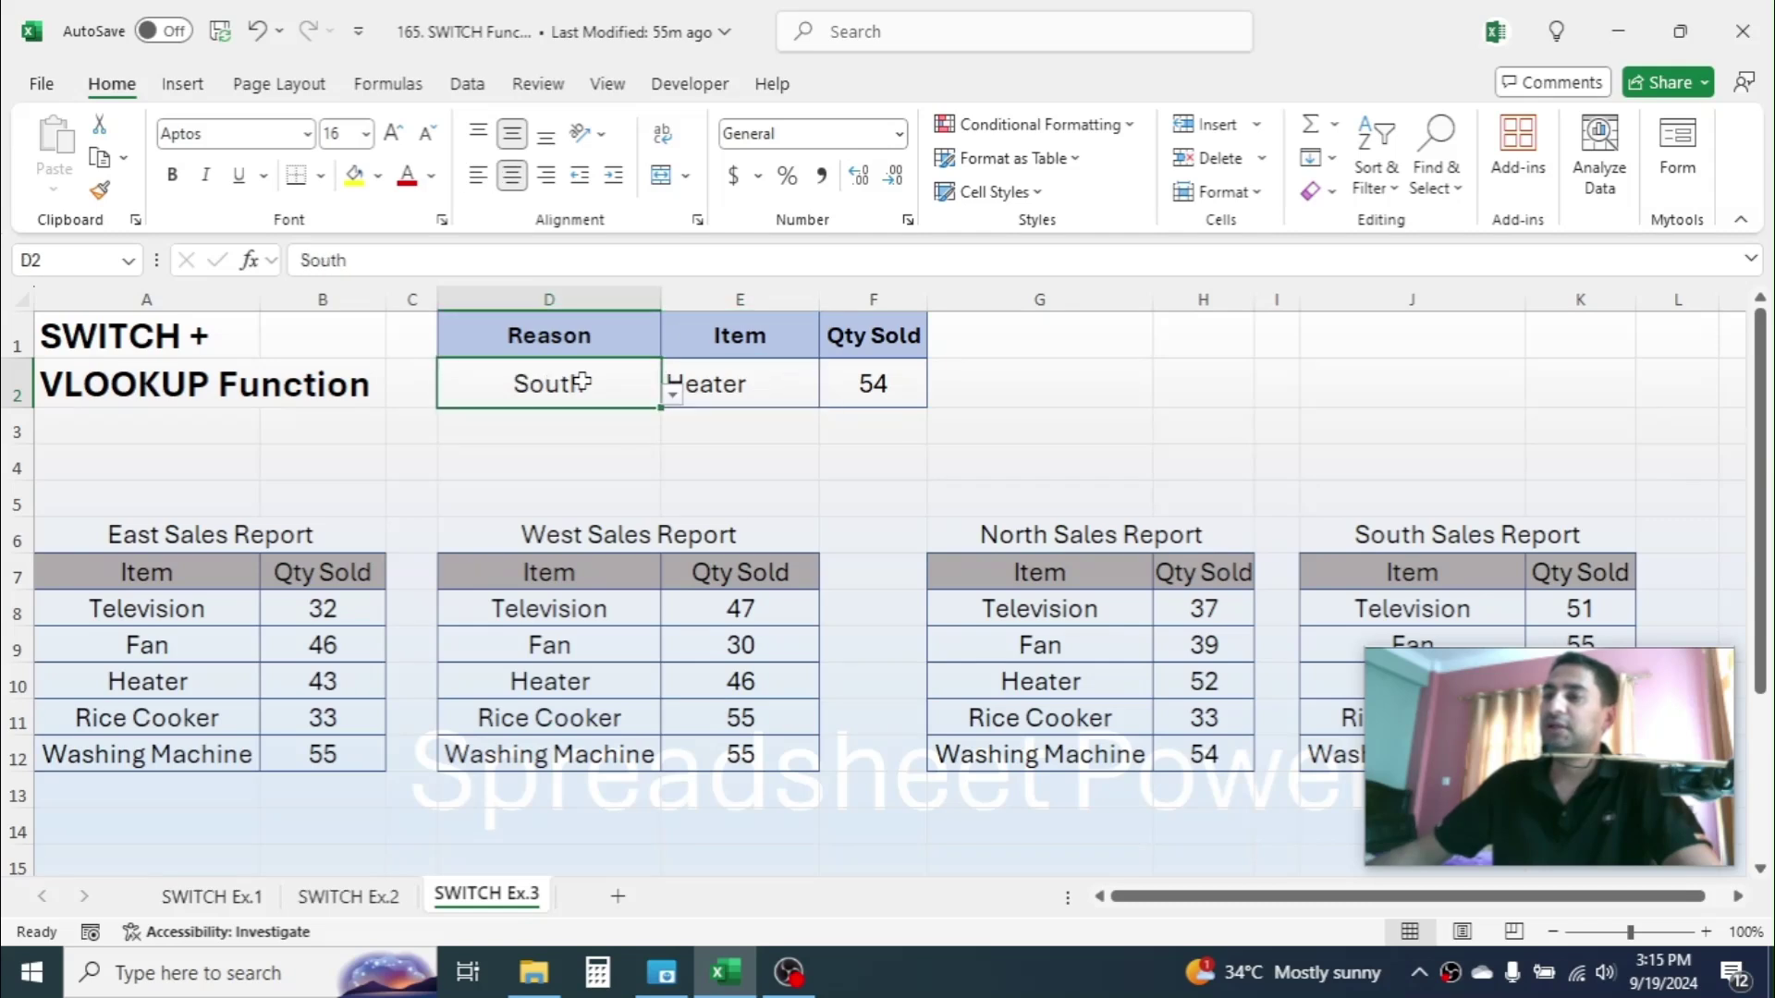
Step: Choose West as the region in D2 and compare F2 with the Heater row of the West Sales Report
left_click(674, 399)
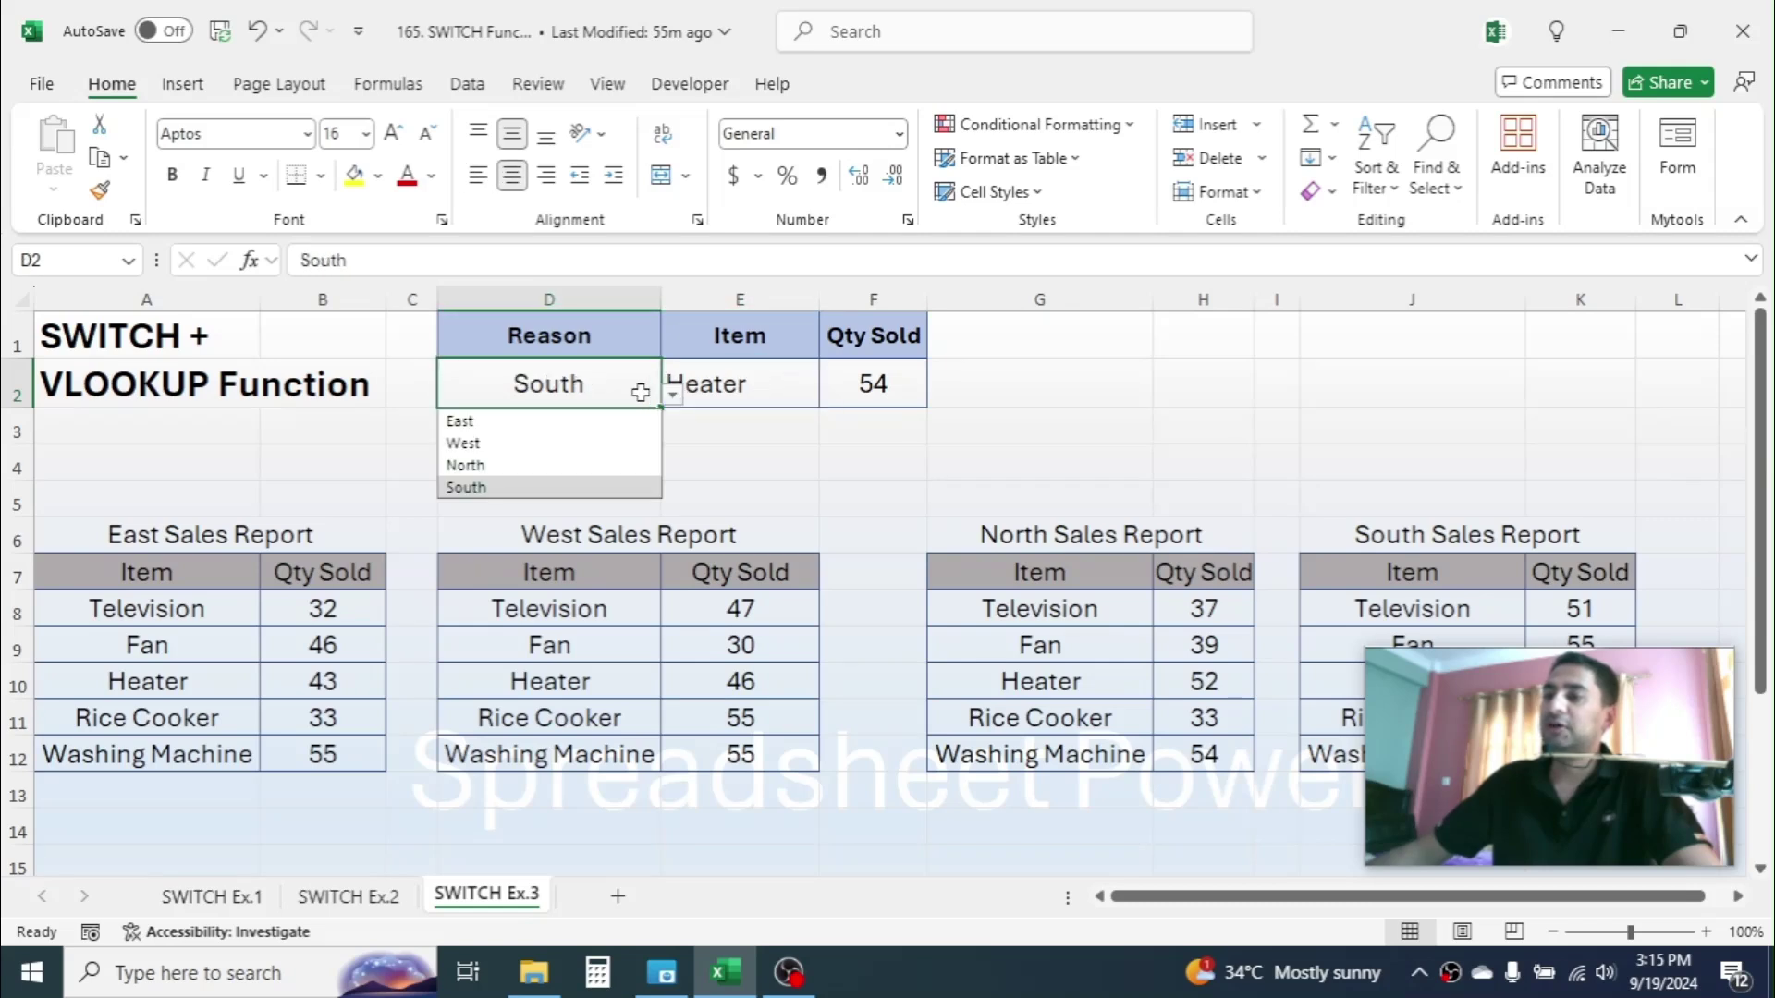
left_click(477, 445)
left_click(887, 388)
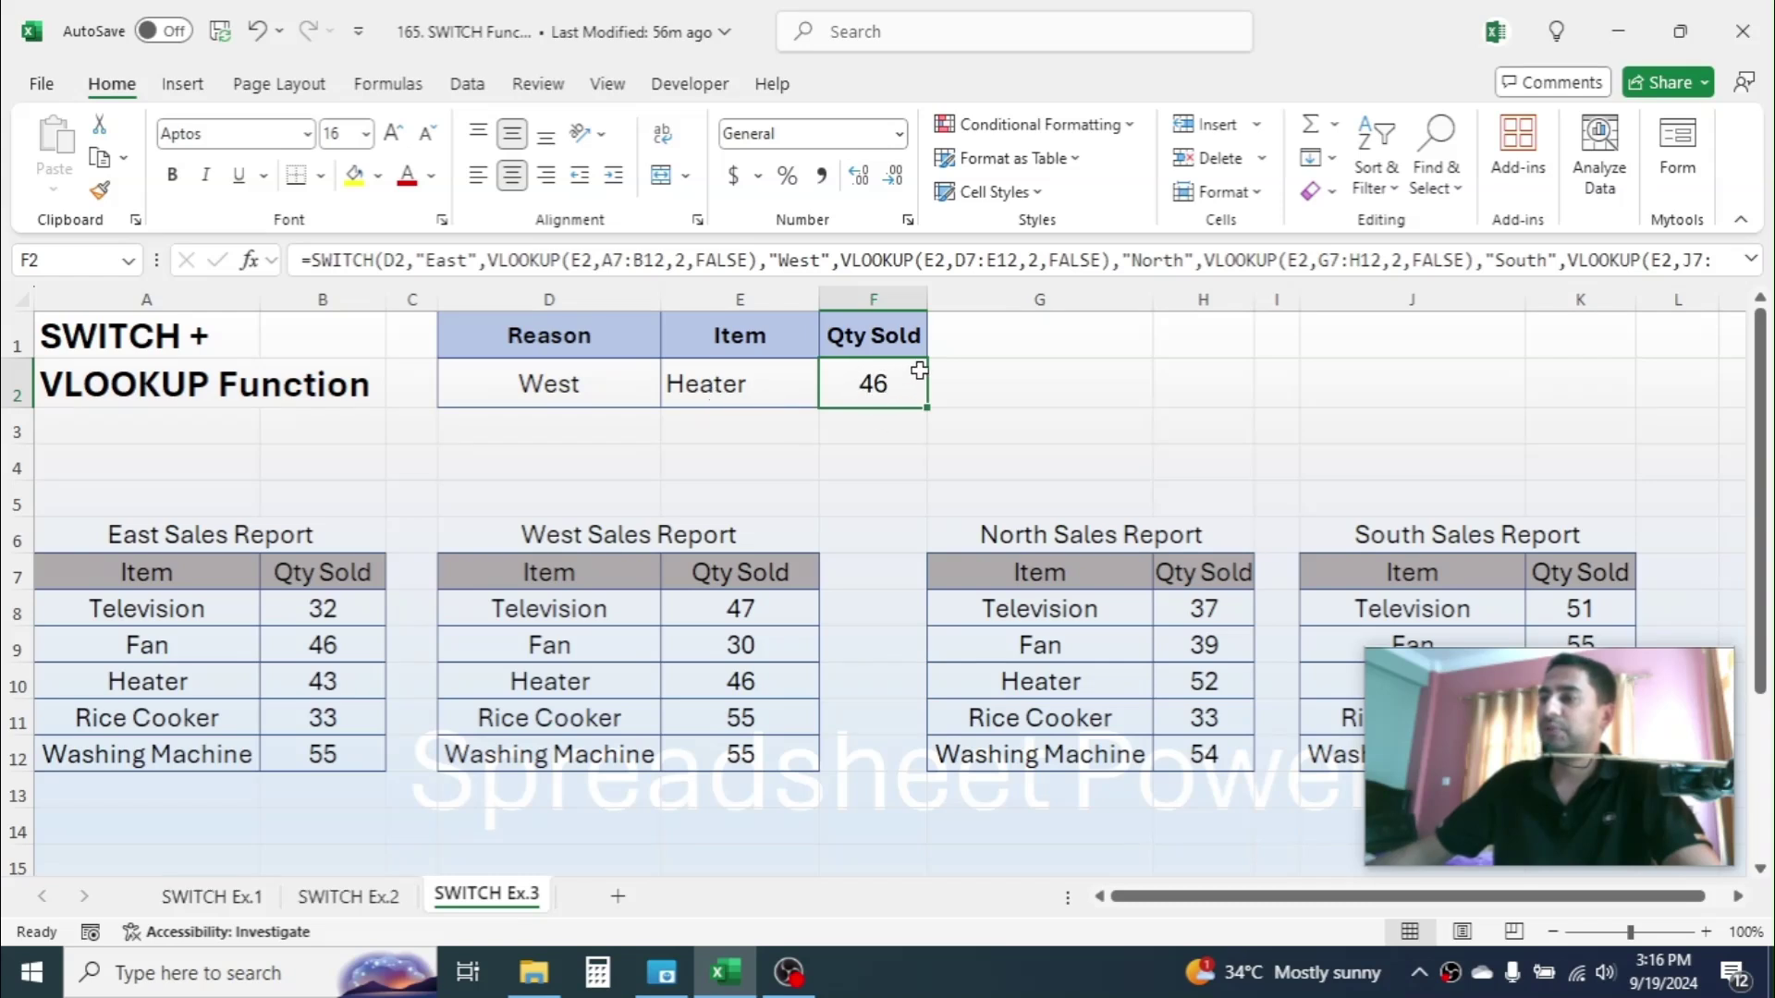
left_click_drag(561, 568, 735, 760)
left_click(533, 680)
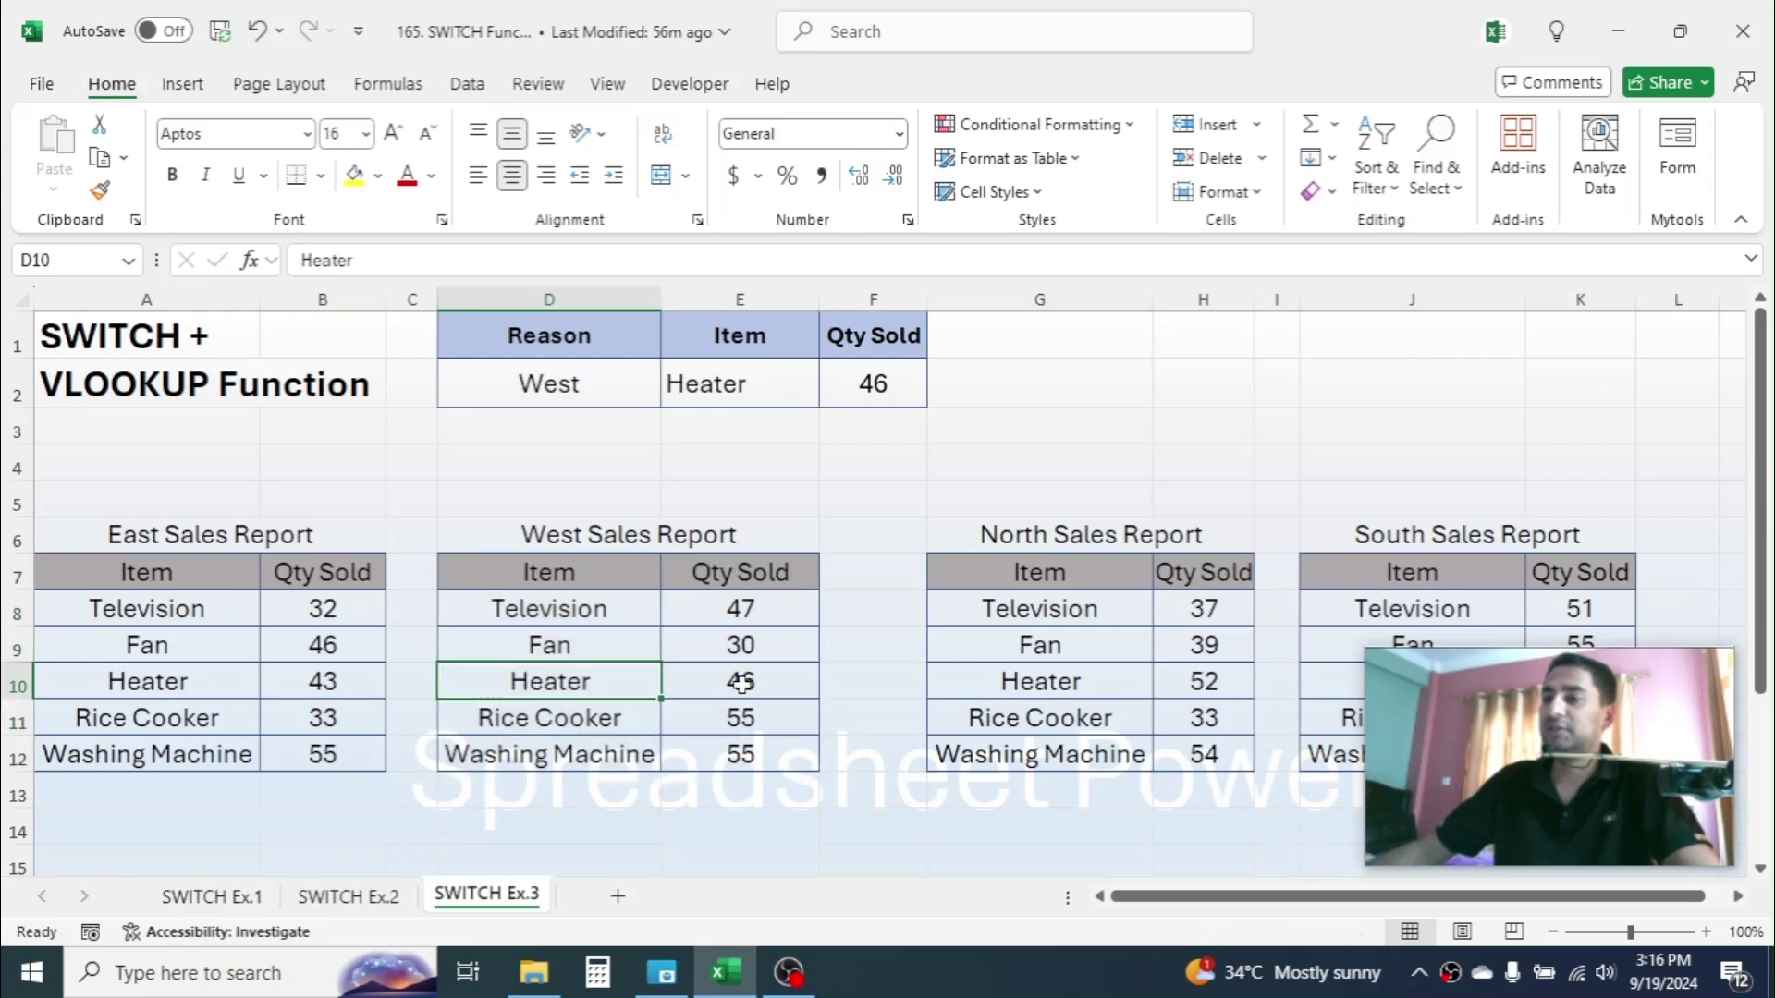
left_click(741, 682)
Step: Choose South as the region in D2 and check the resulting Qty Sold in F2
left_click(643, 396)
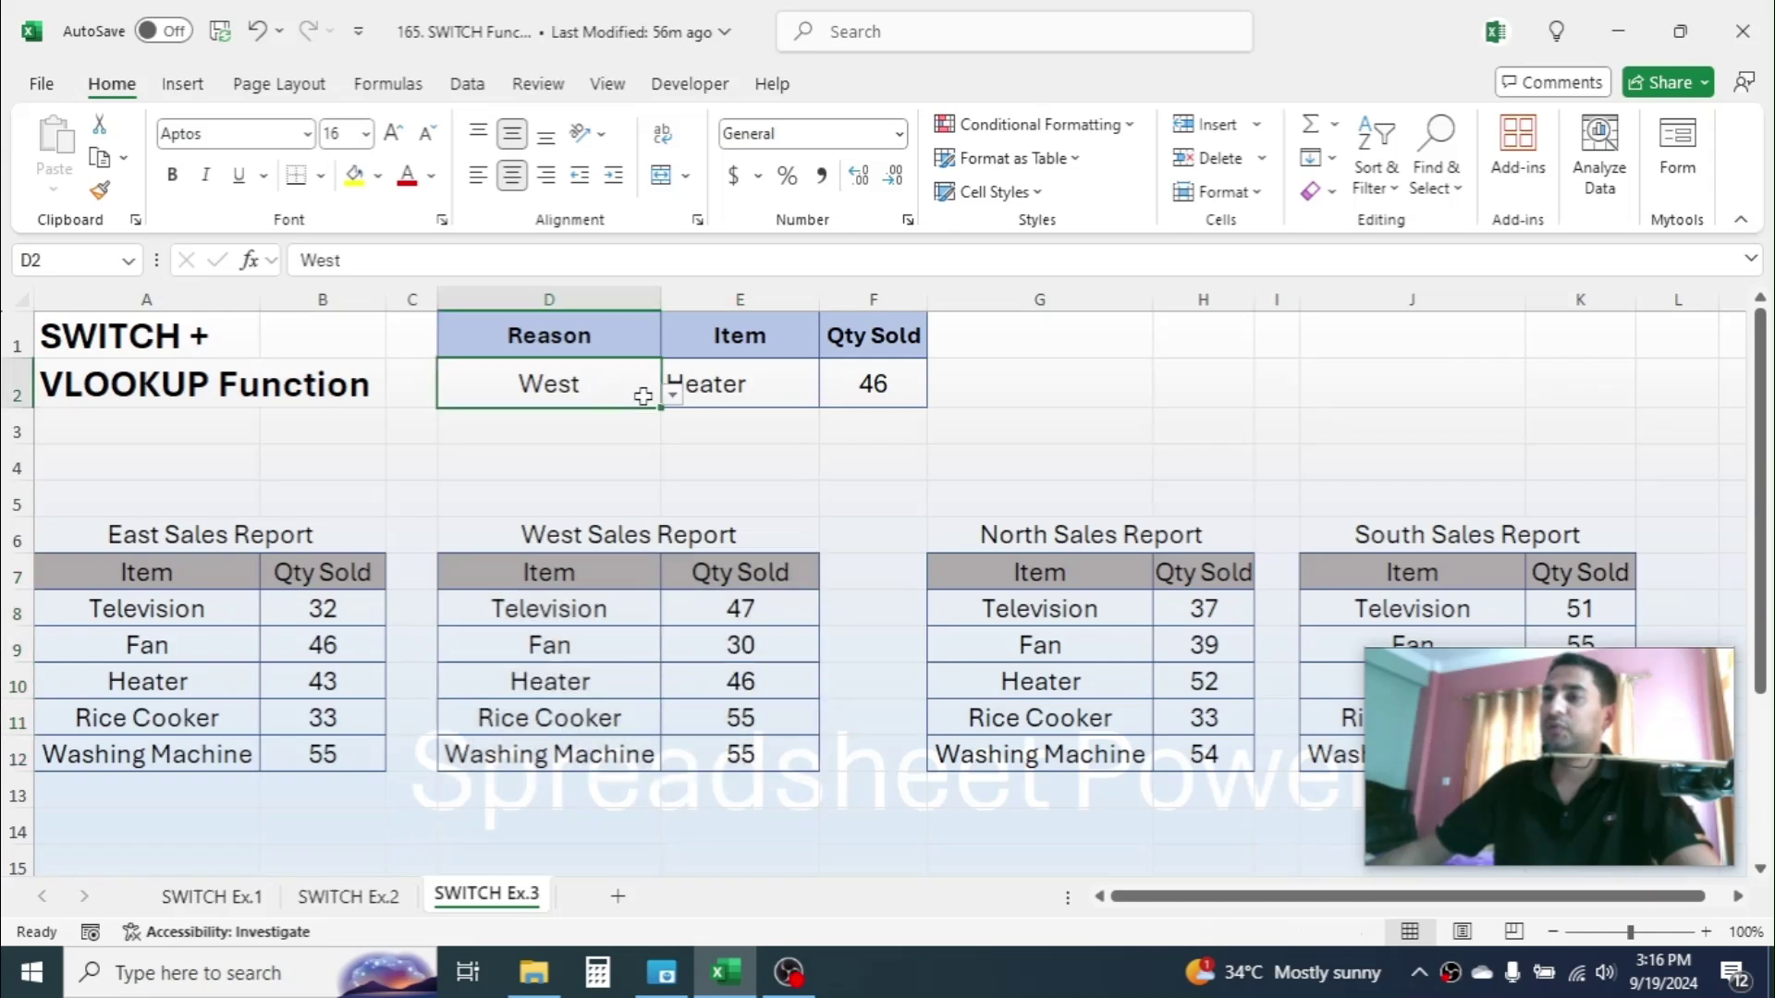
left_click(672, 404)
left_click(468, 486)
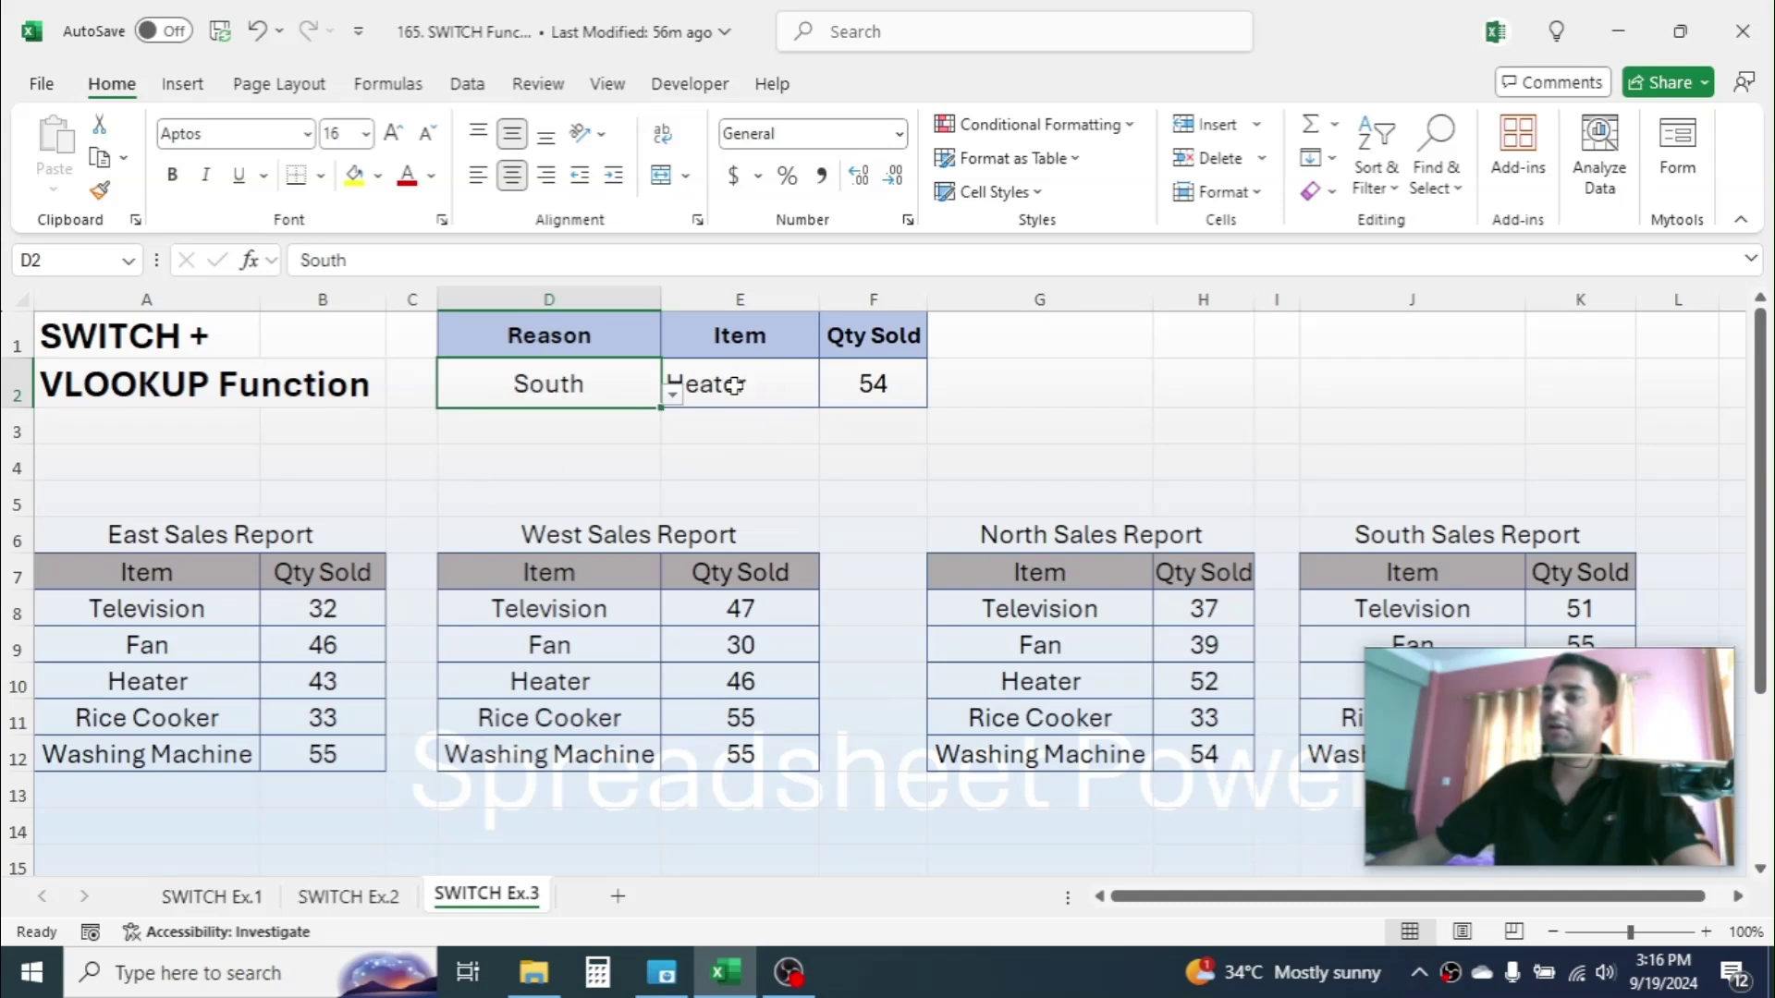
left_click(734, 385)
left_click(887, 384)
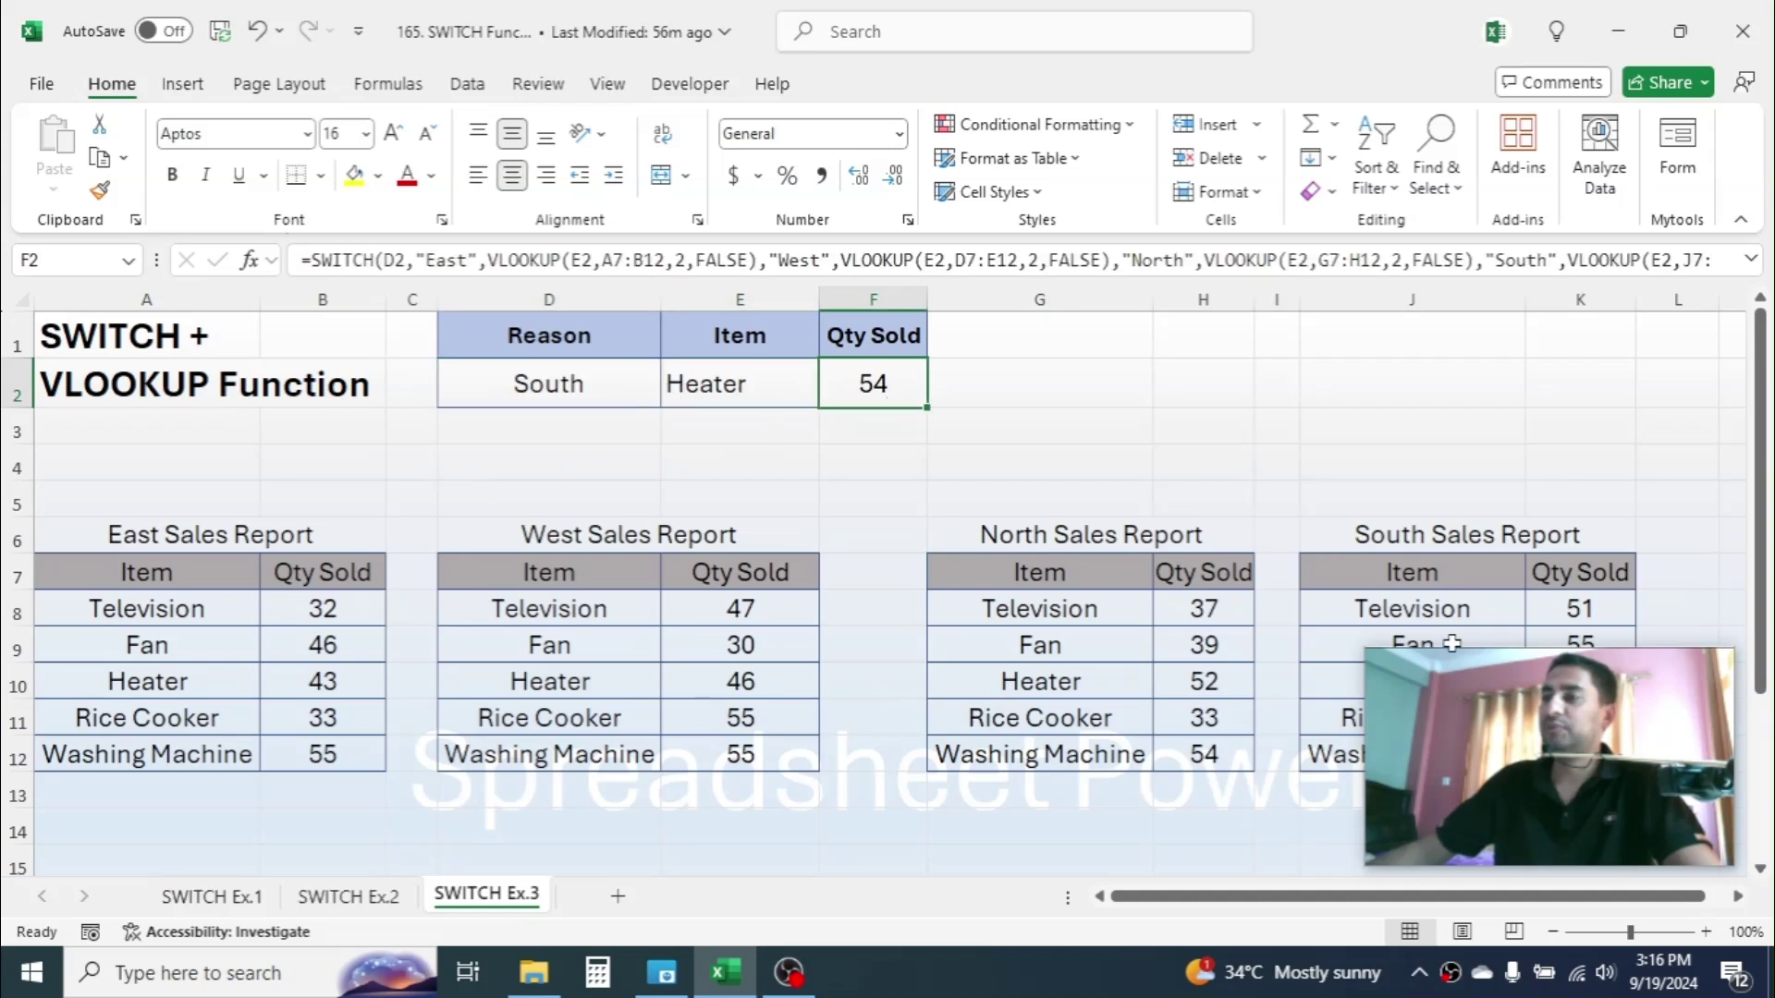
left_click_drag(1460, 671, 1472, 305)
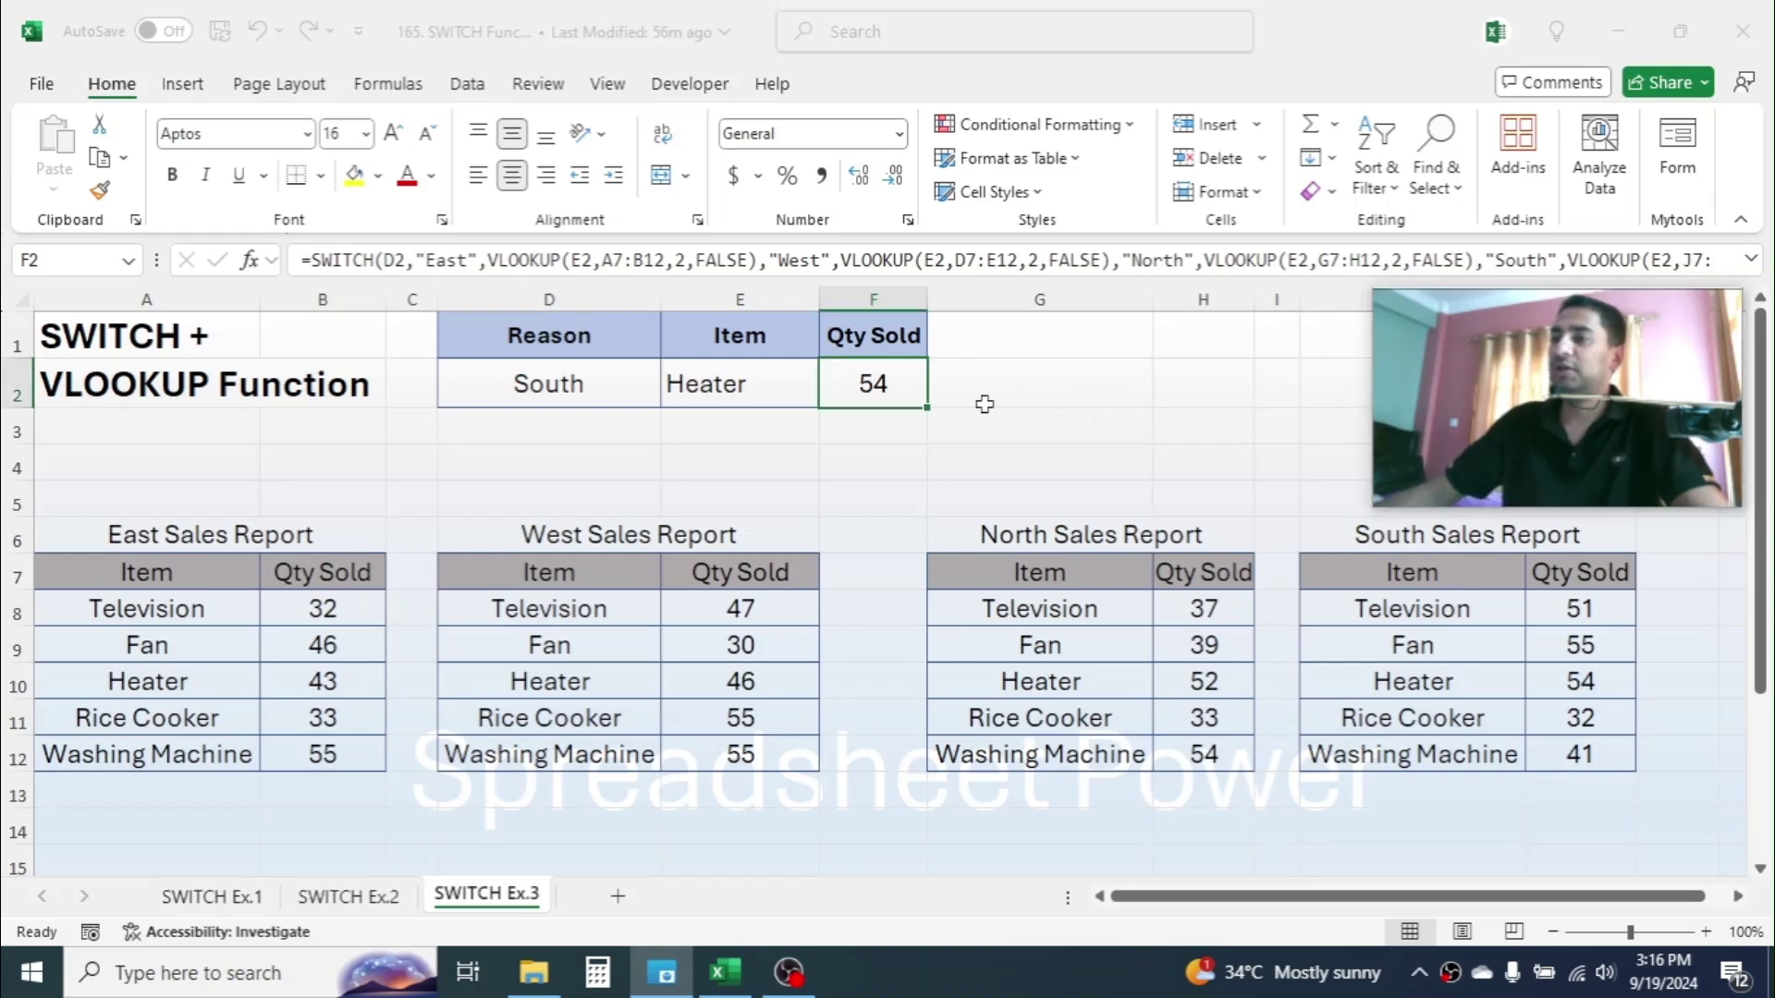
Step: Clear the Qty Sold formula in F2 and start a new SWITCH formula with D2 as the expression
left_click(885, 387)
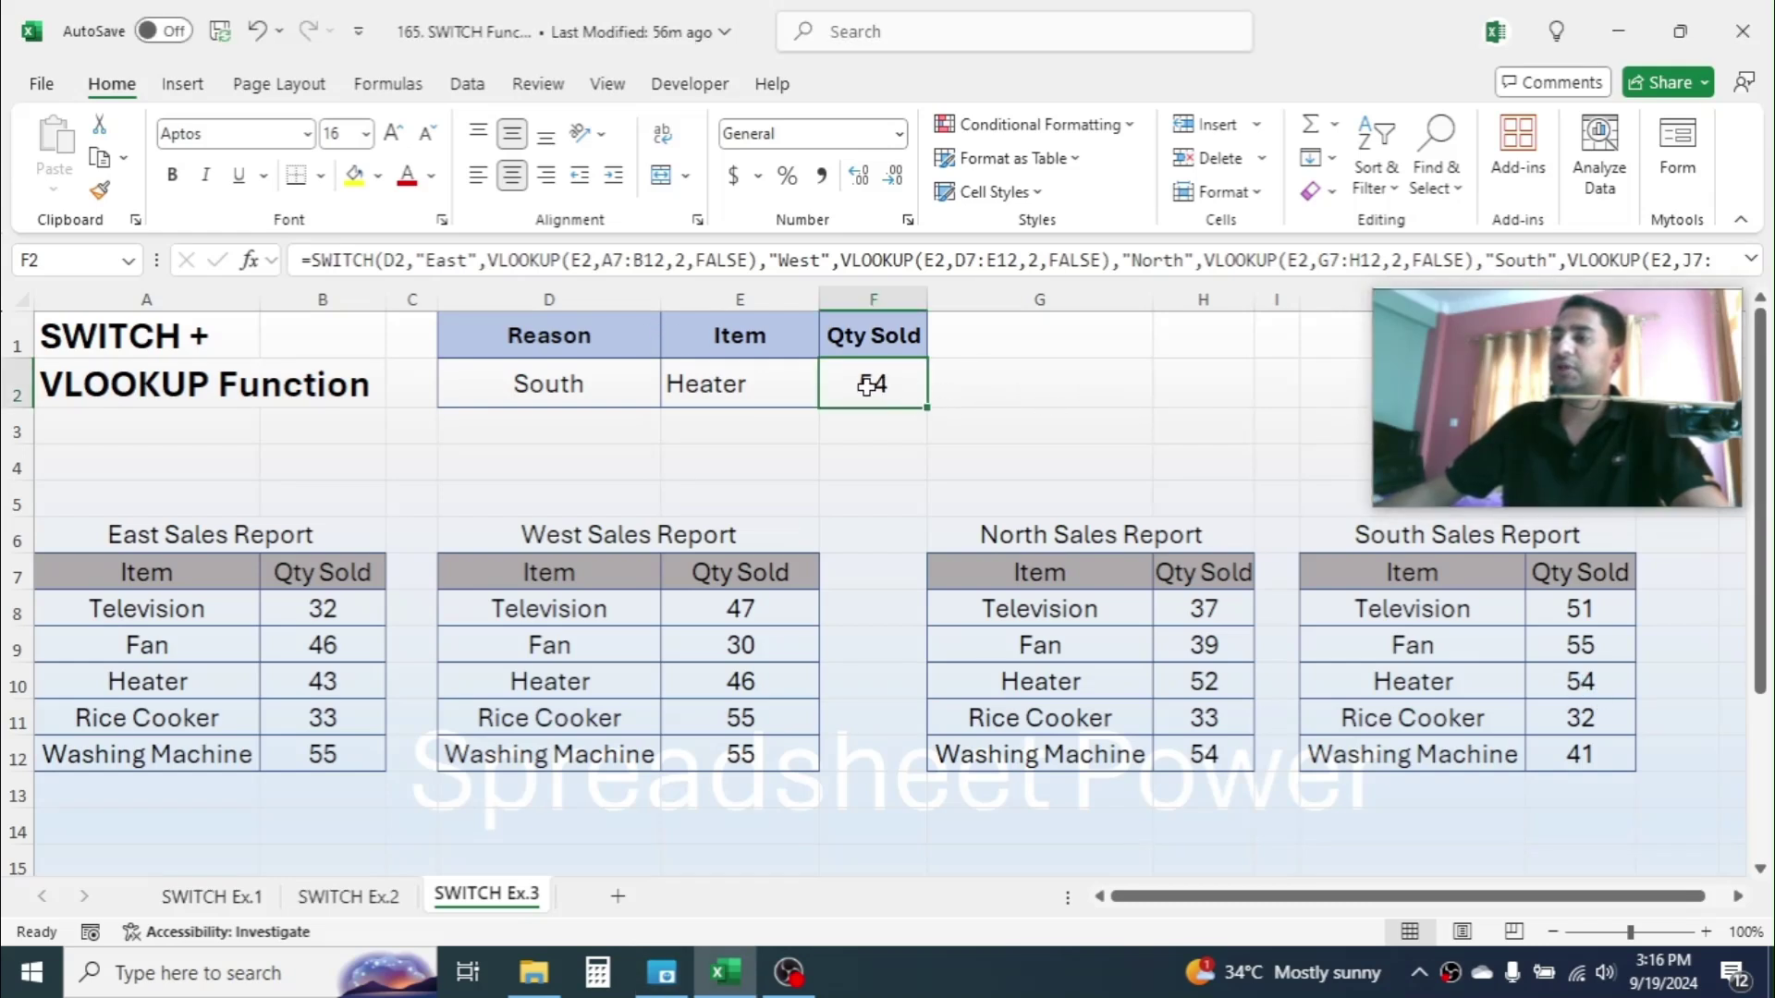
key("Delete")
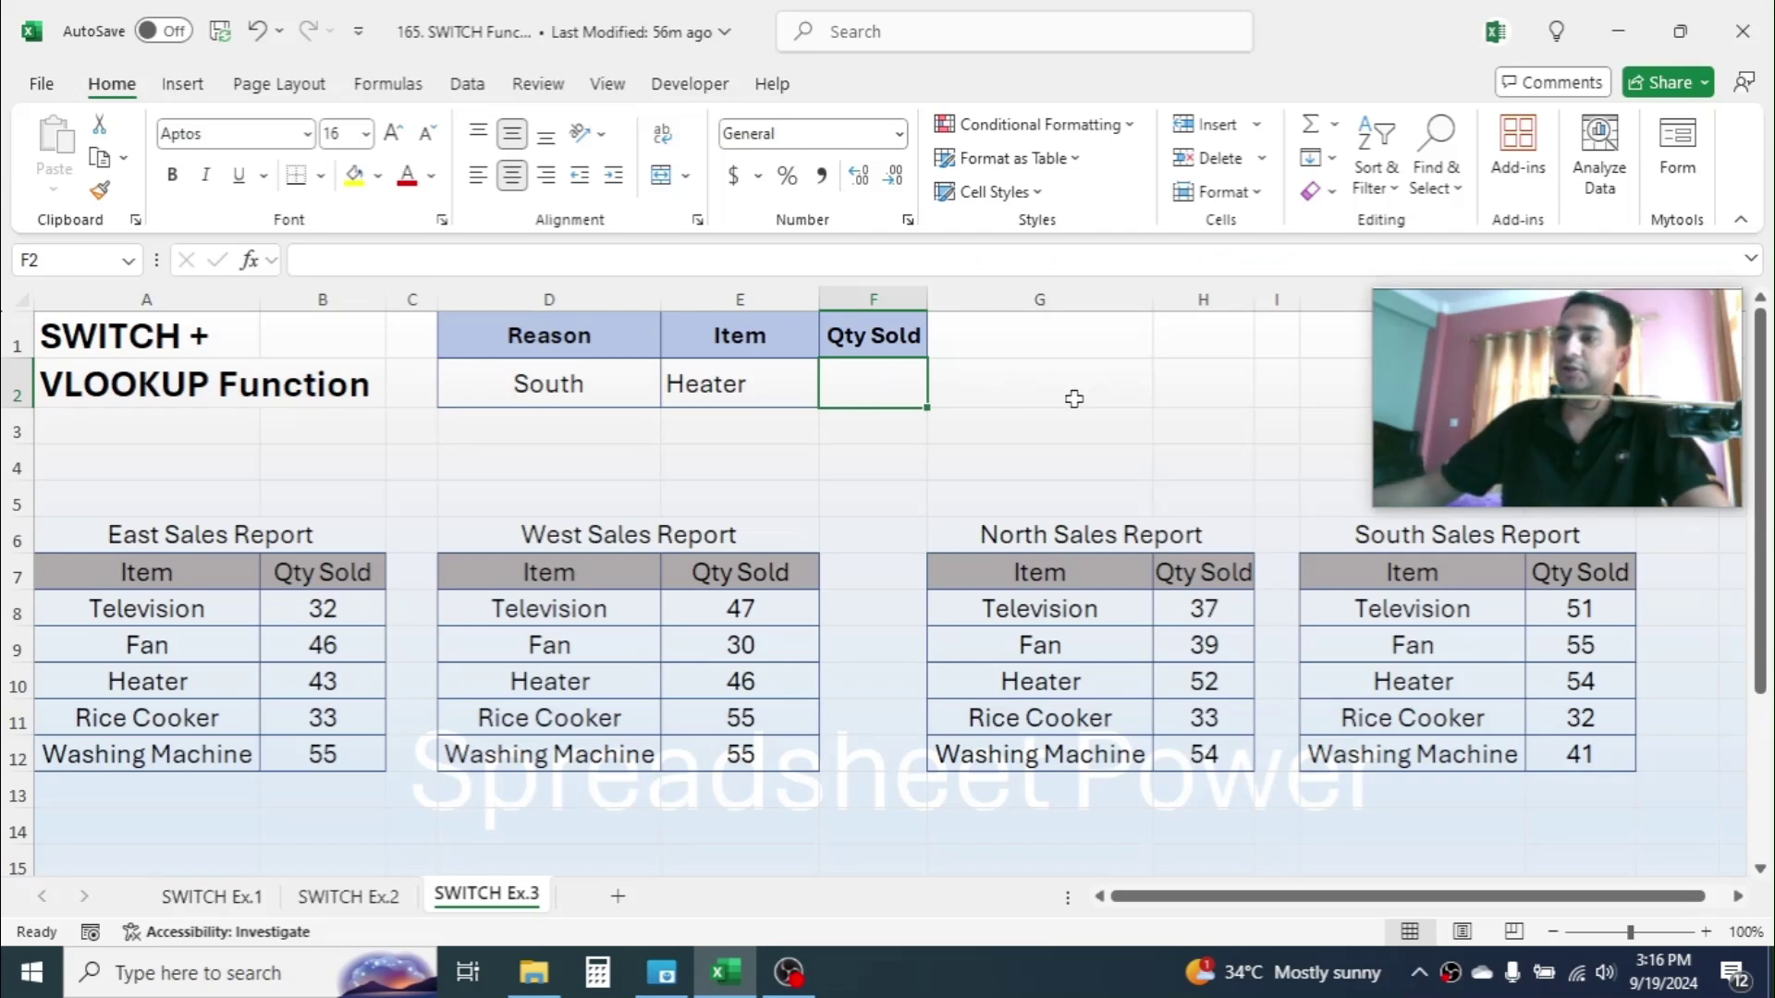
type("=S")
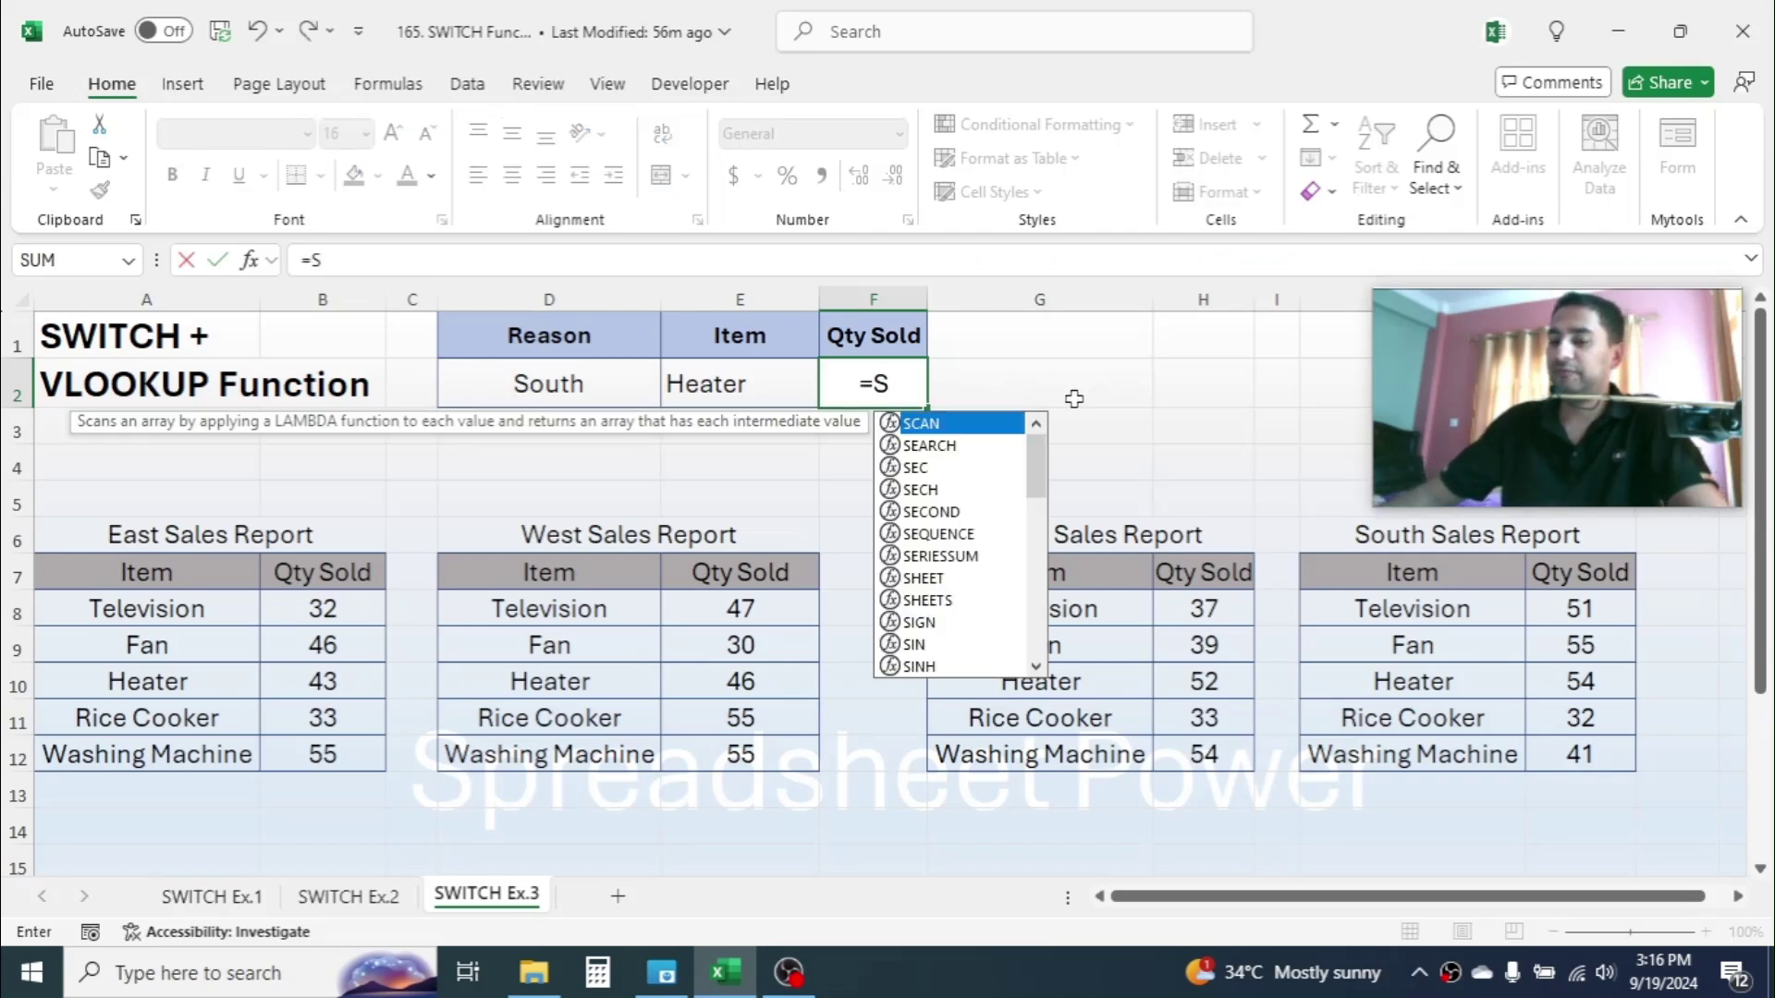
type("WITCH(")
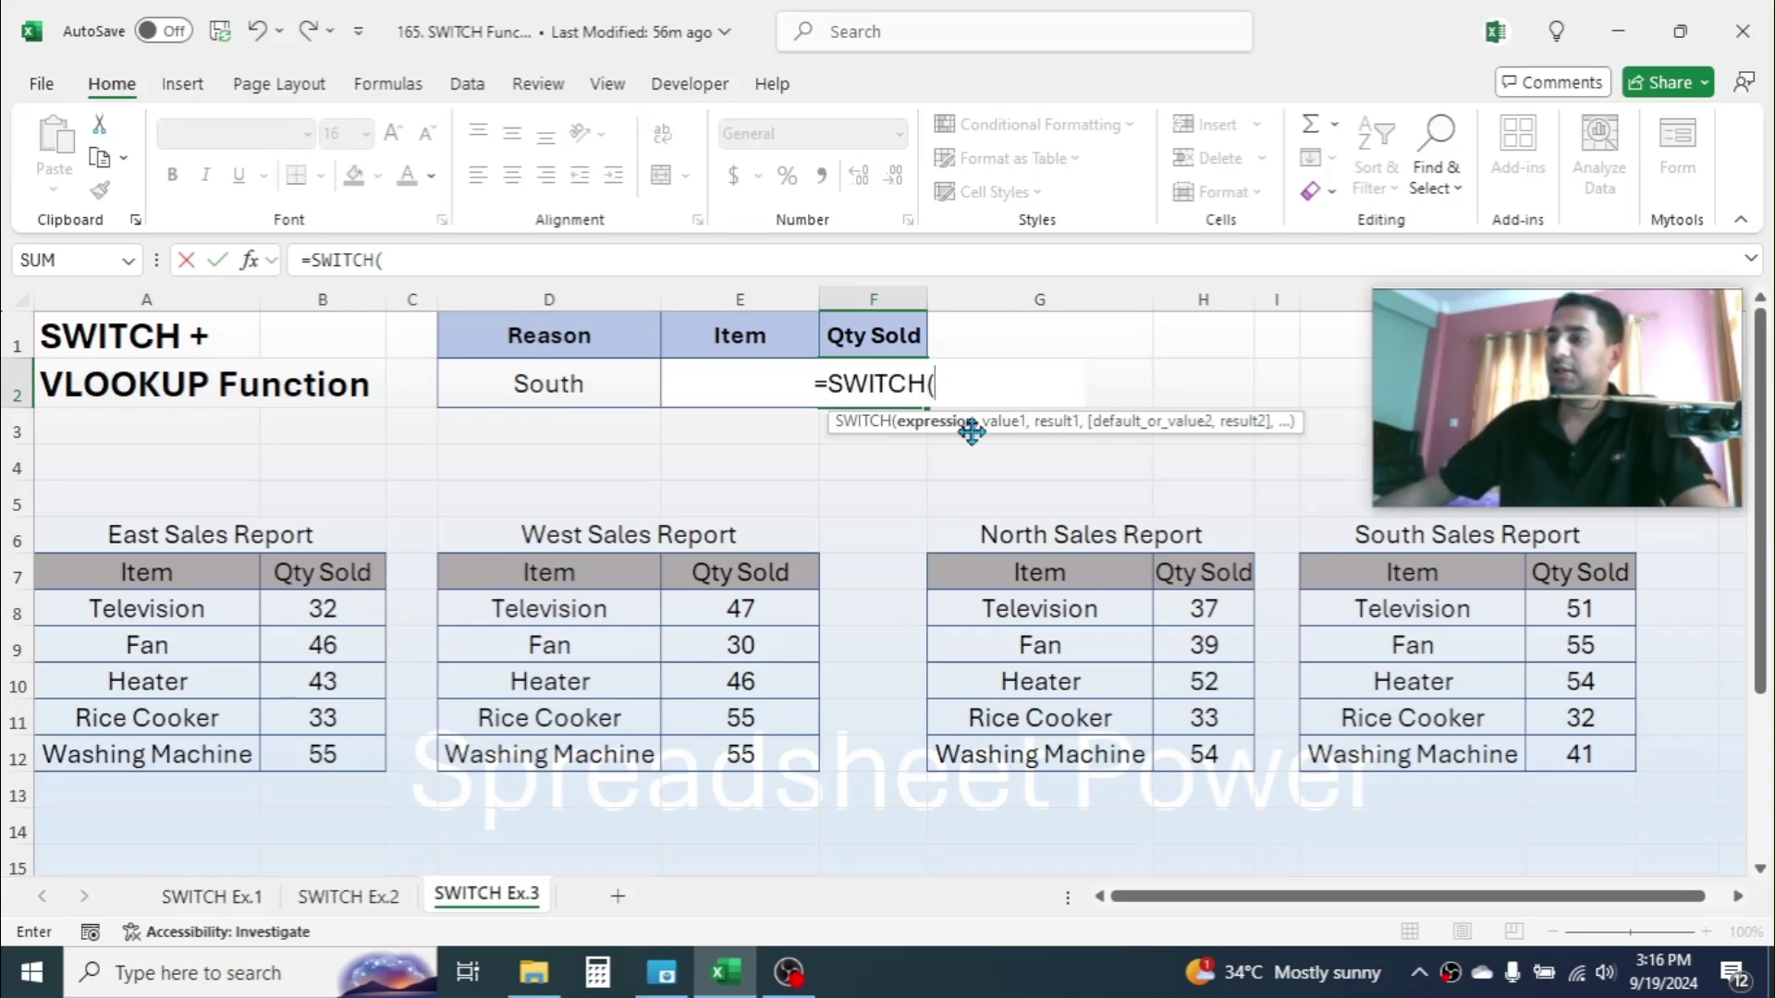
left_click(560, 380)
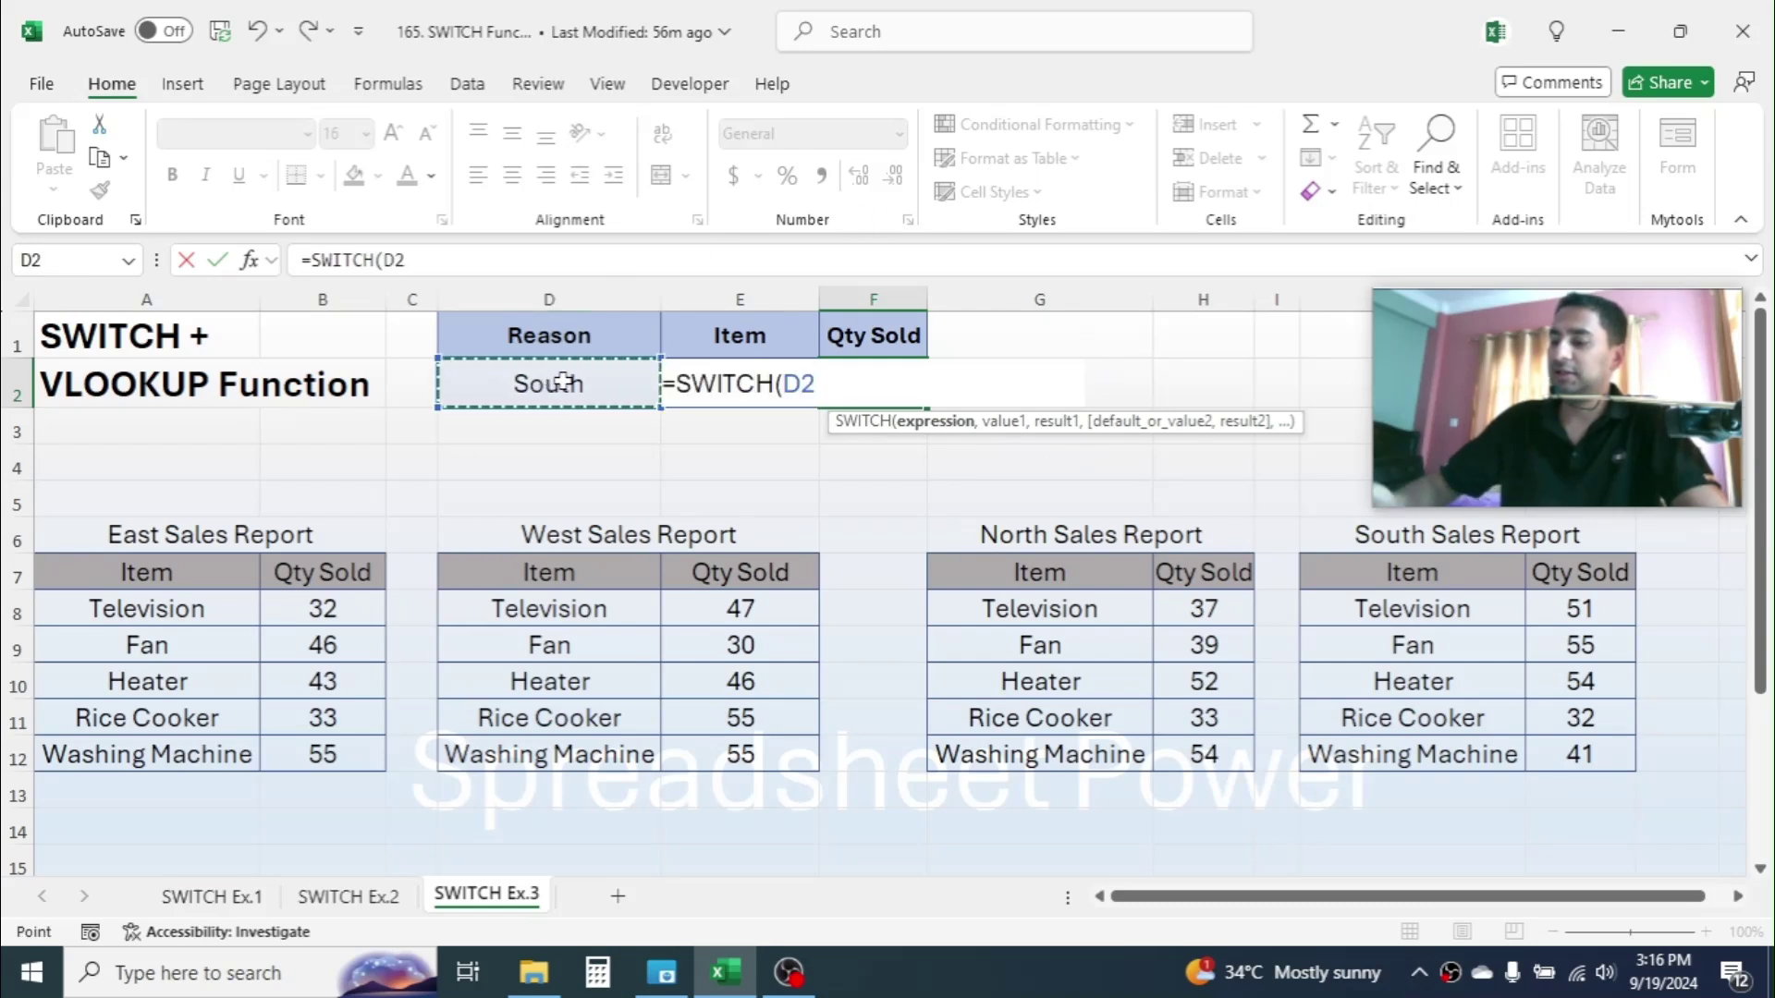
type(",")
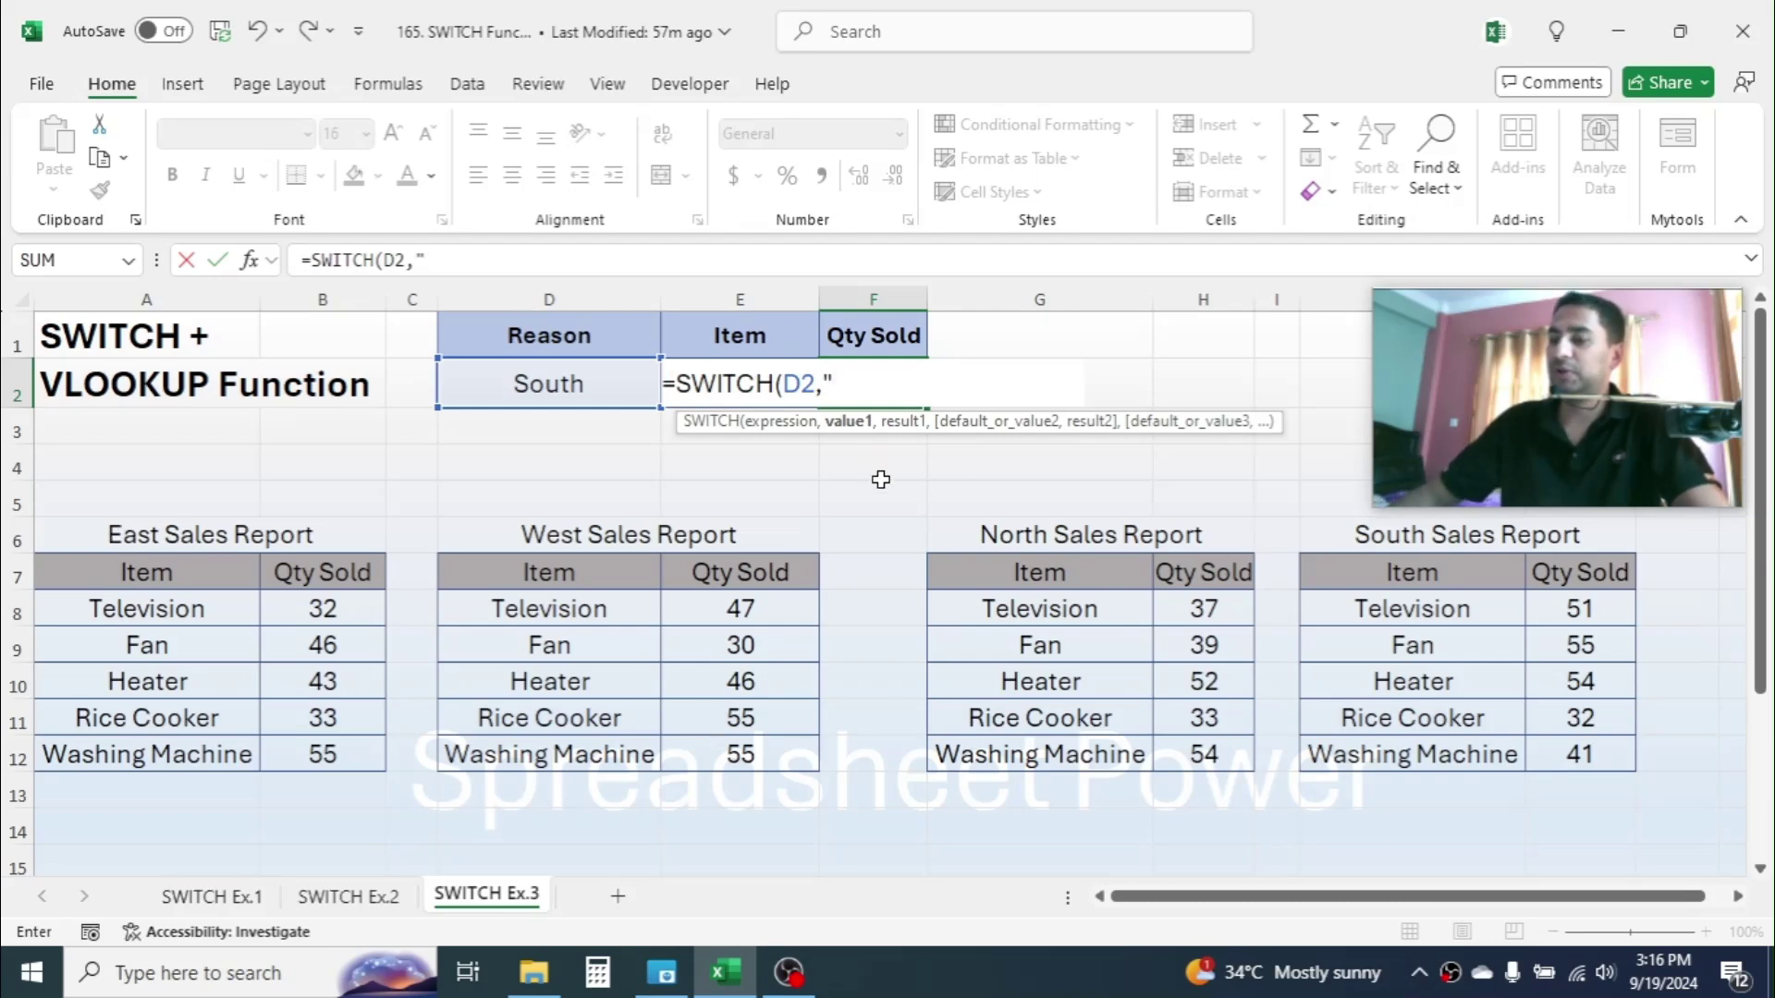
Step: Add the value "East" to the SWITCH formula in F2 and start its VLOOKUP result with lookup value E2
type("\"East")
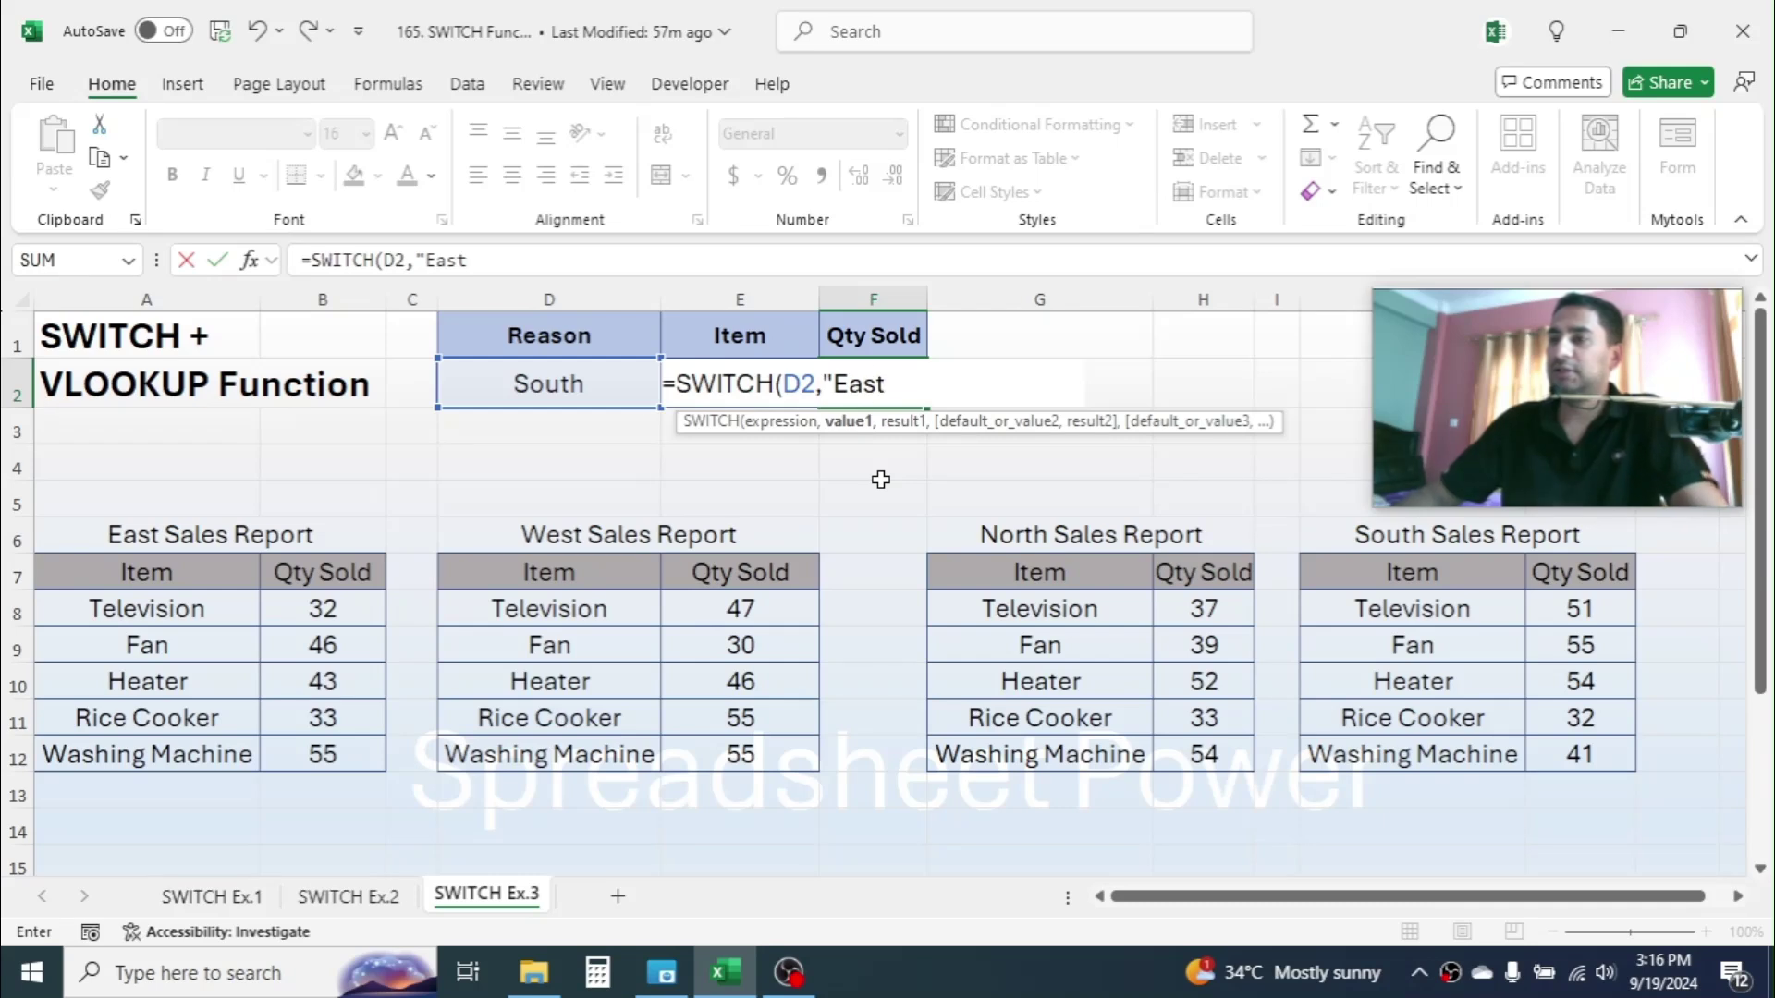
type("\"")
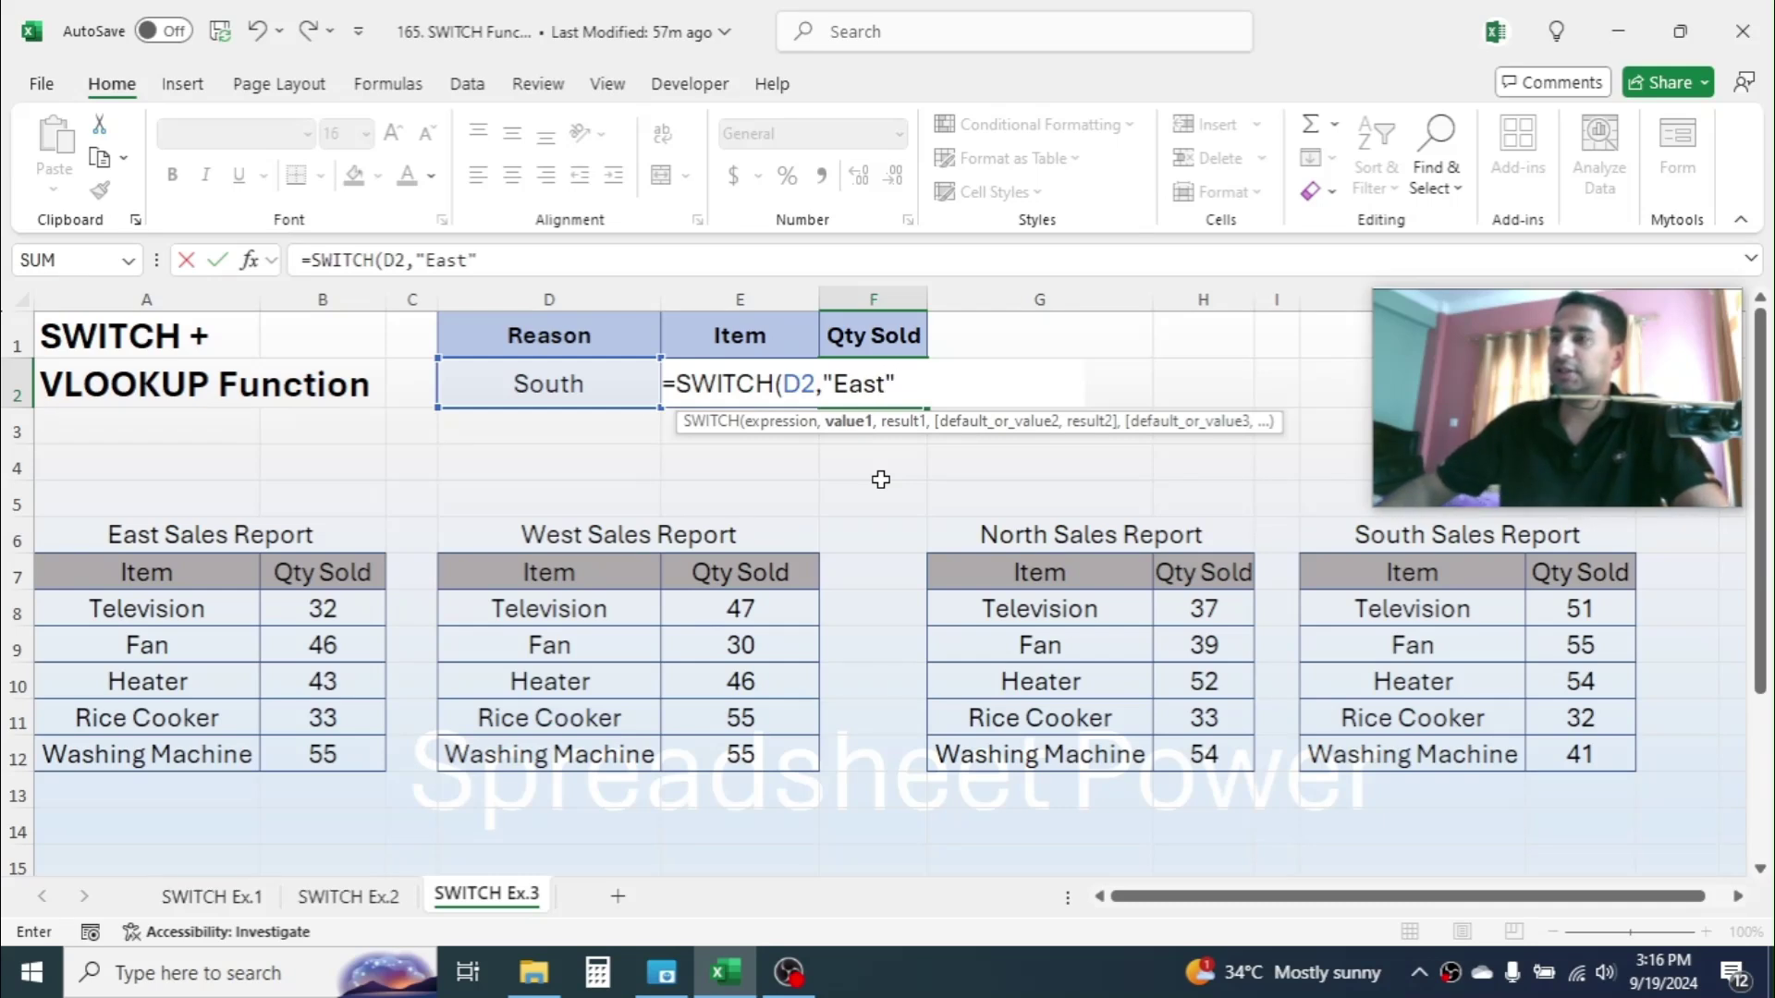
type(",")
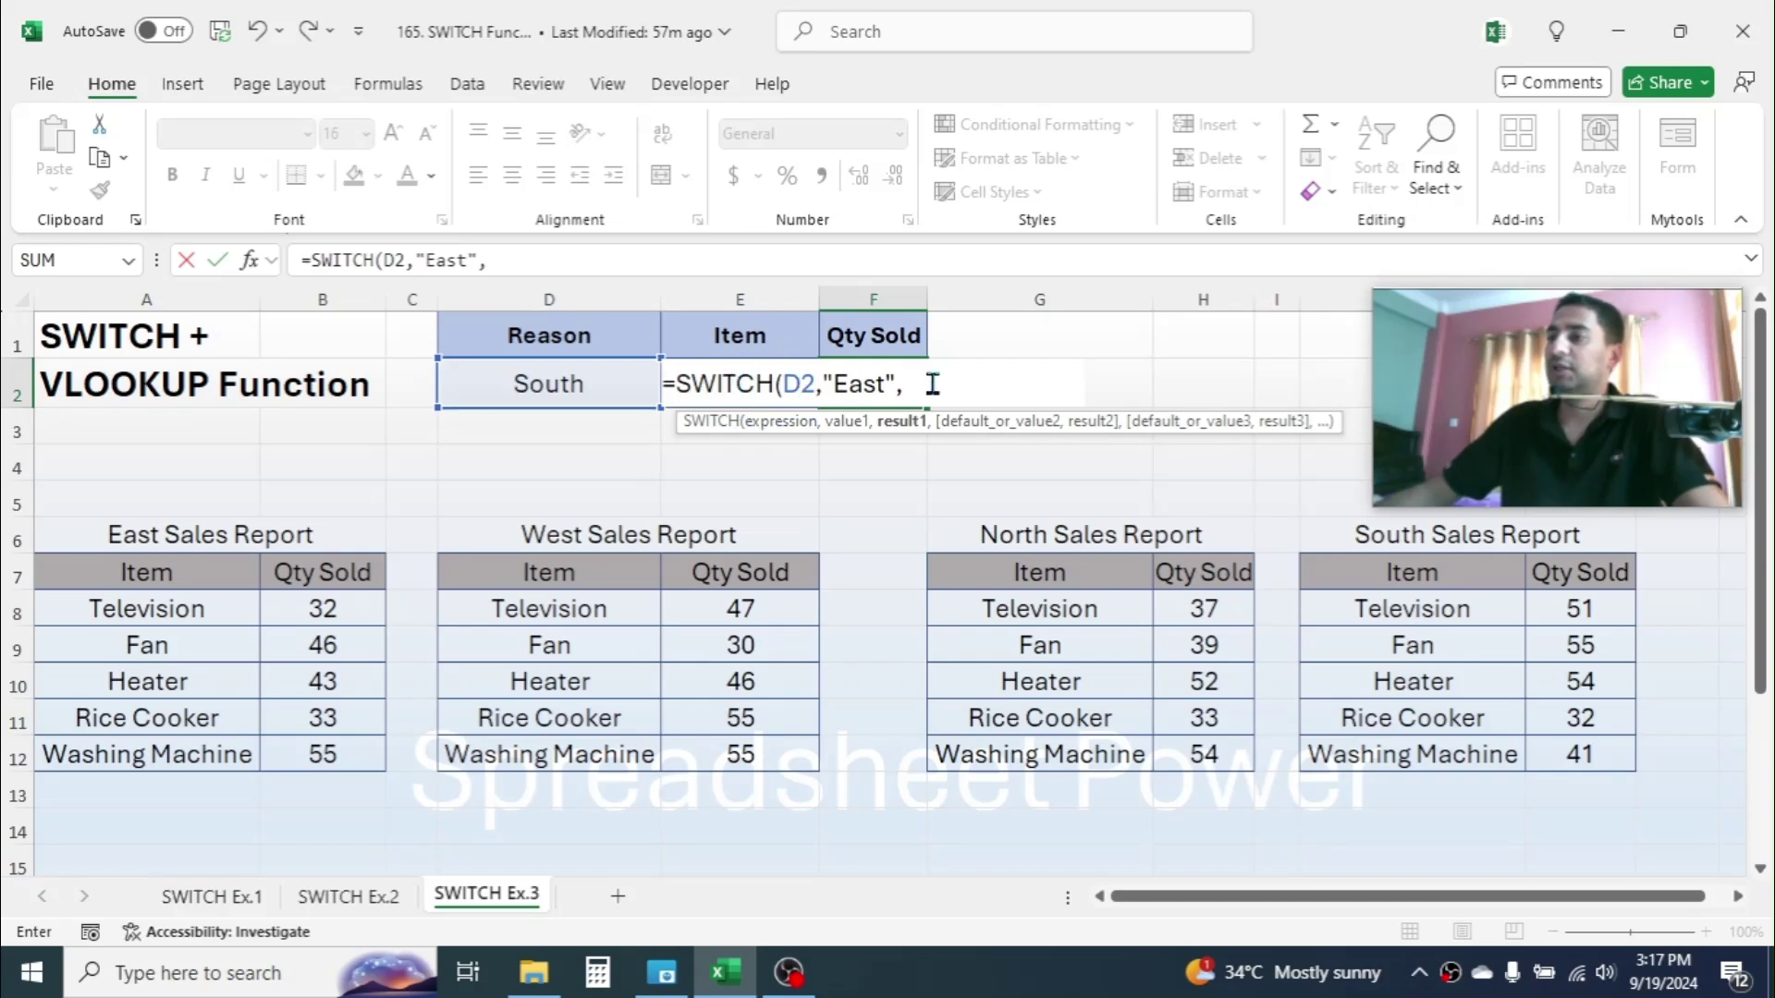
type("VL")
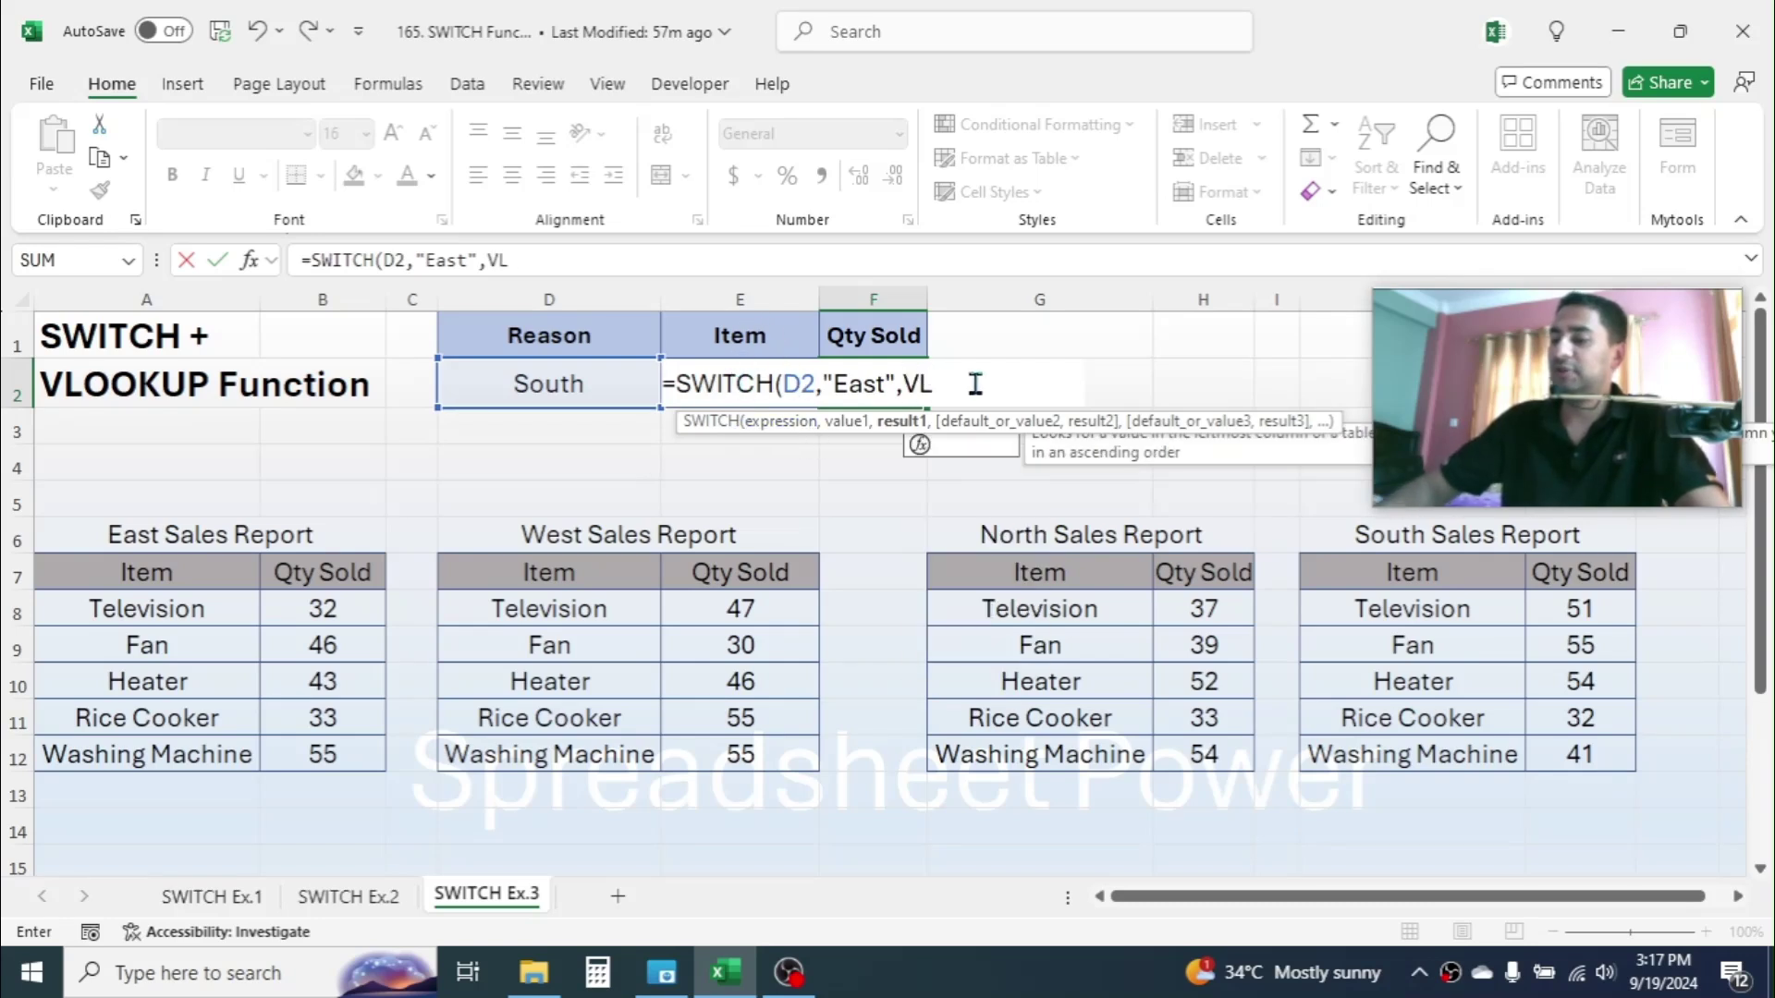
type("OOKUP(")
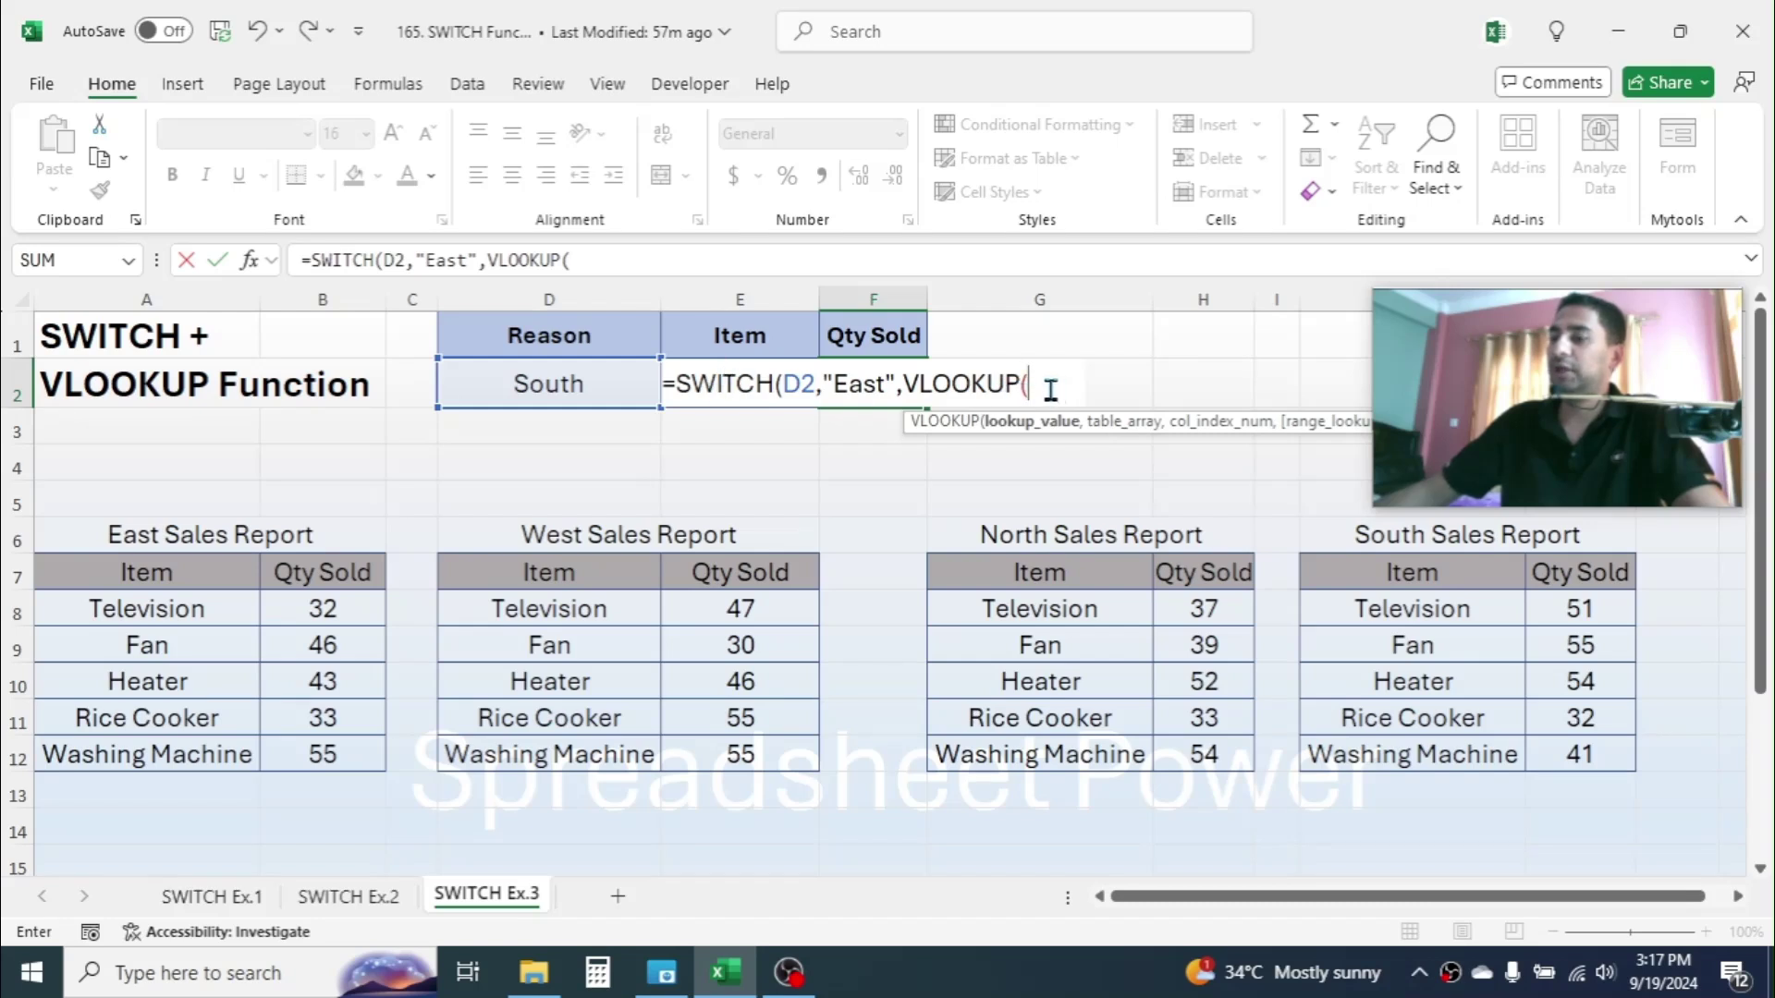
type("E2,")
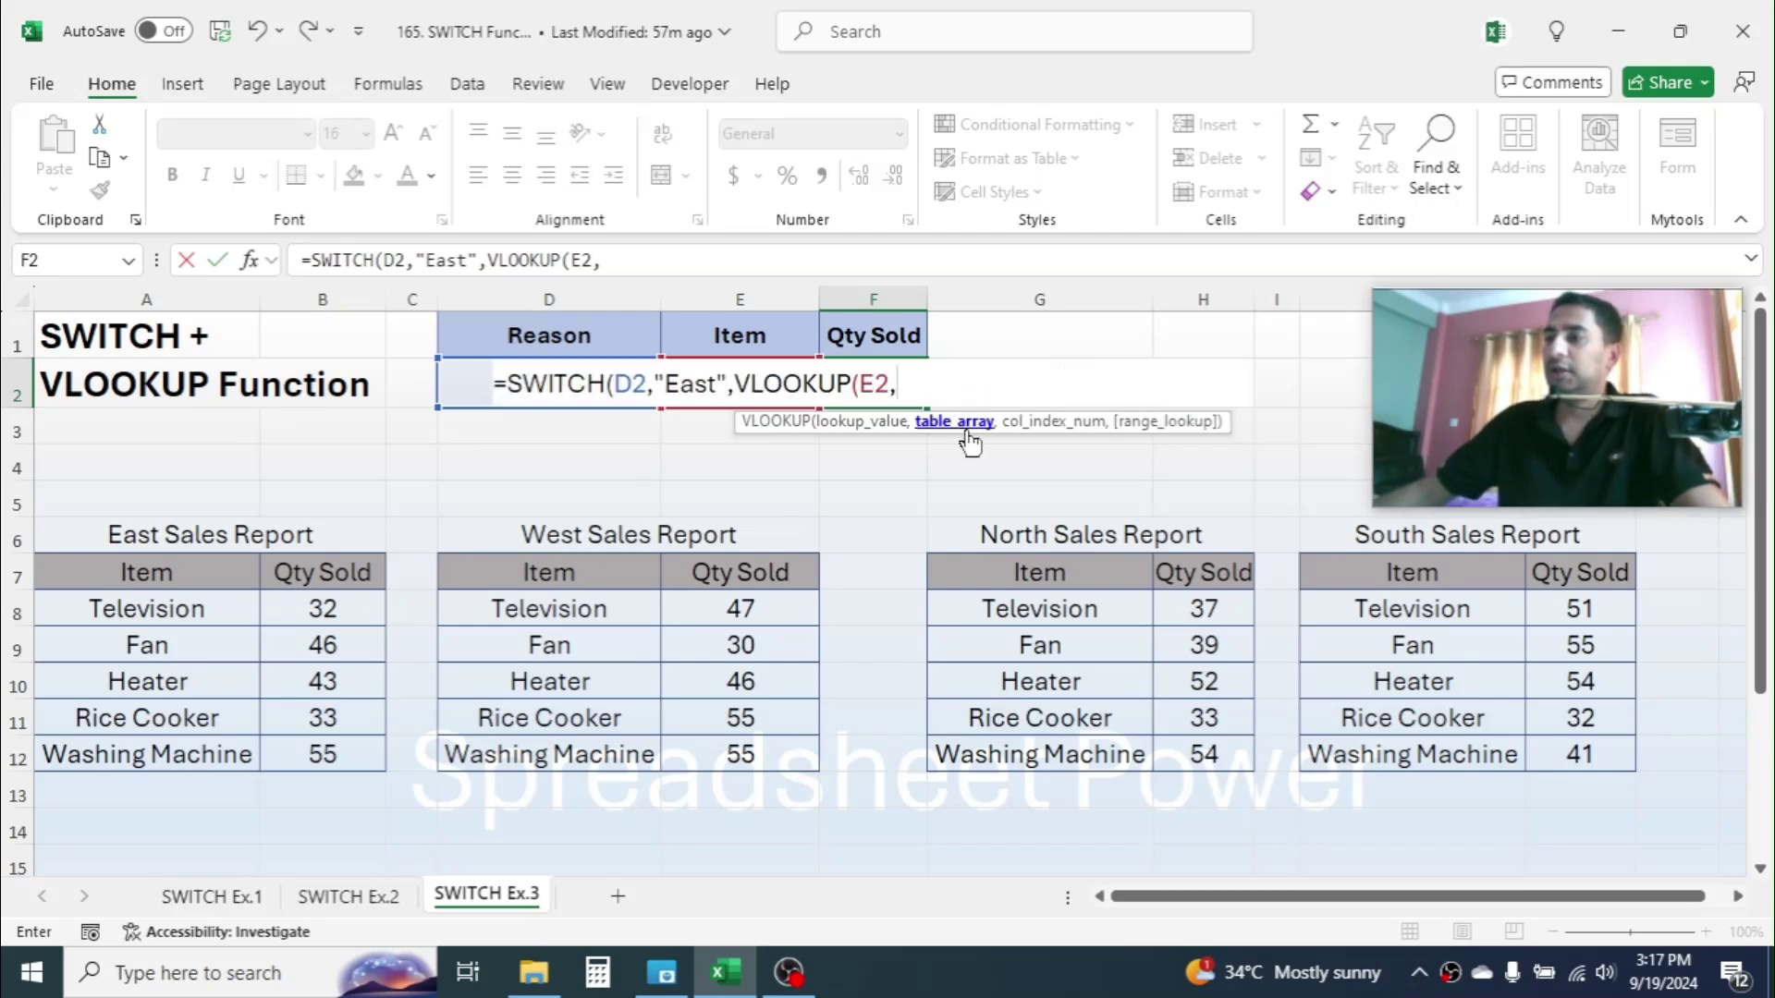
Step: Complete the East VLOOKUP in F2 with table array A7:B12, column index 2 and exact match FALSE, closing its parenthesis
left_click_drag(142, 570, 323, 758)
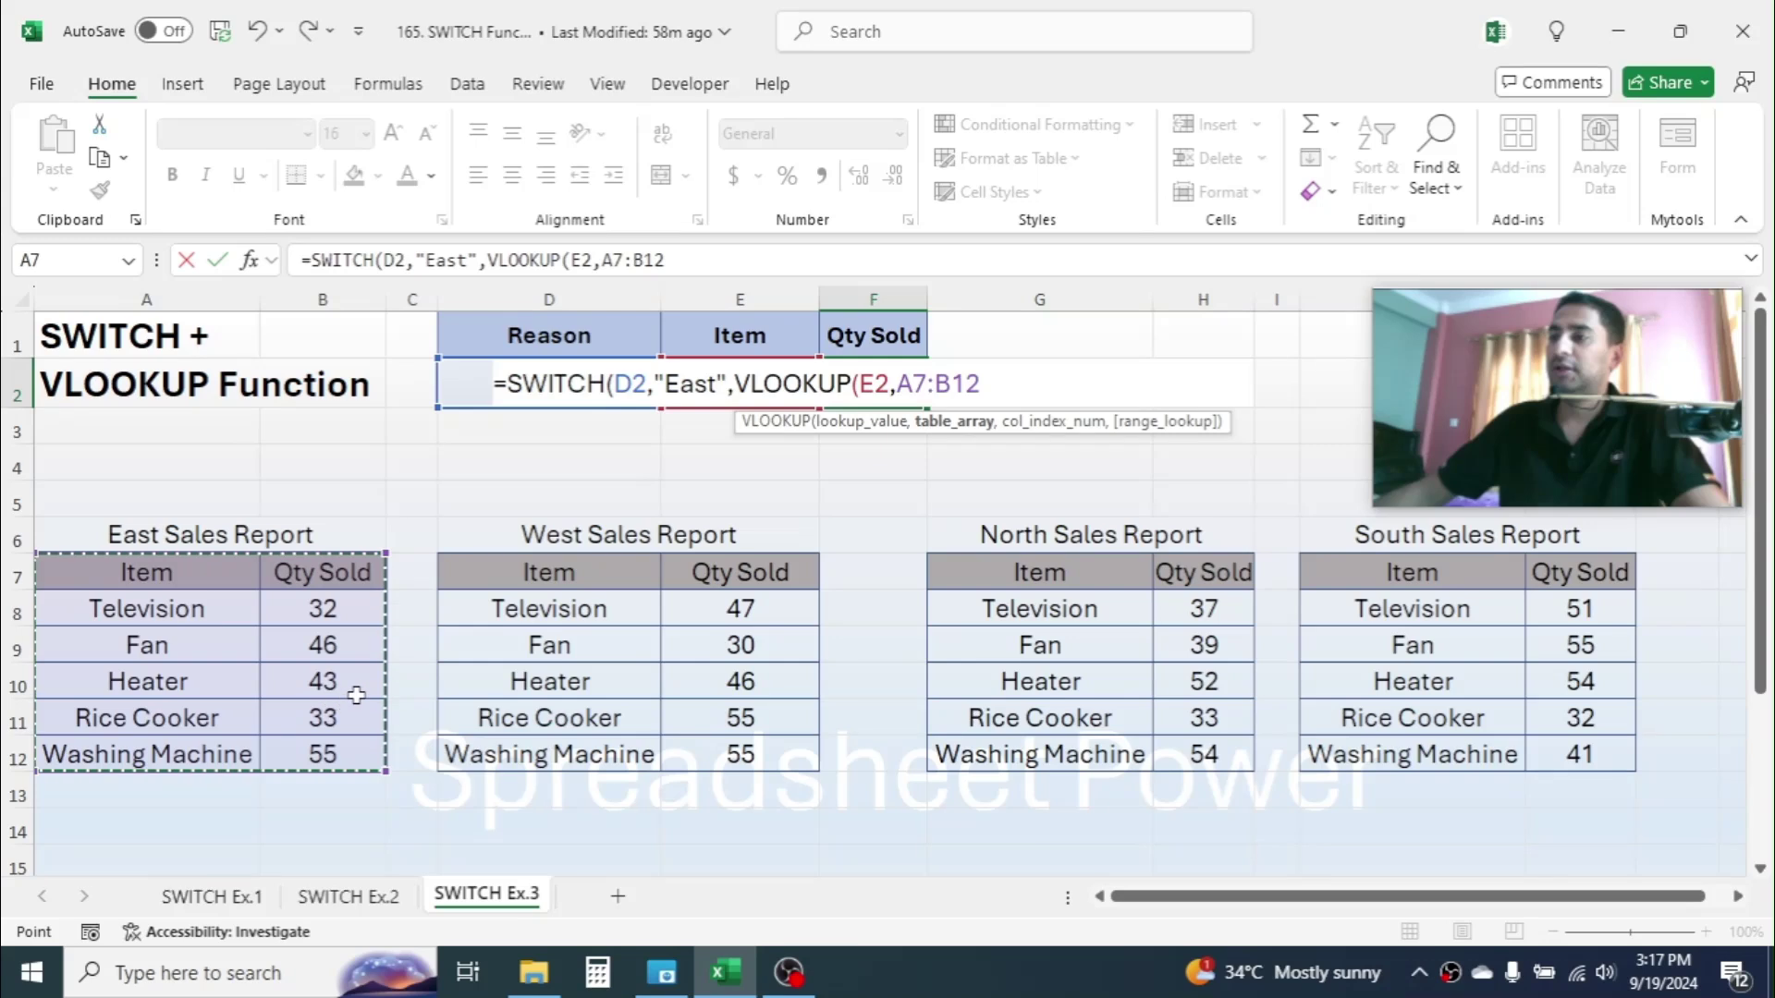
type(",")
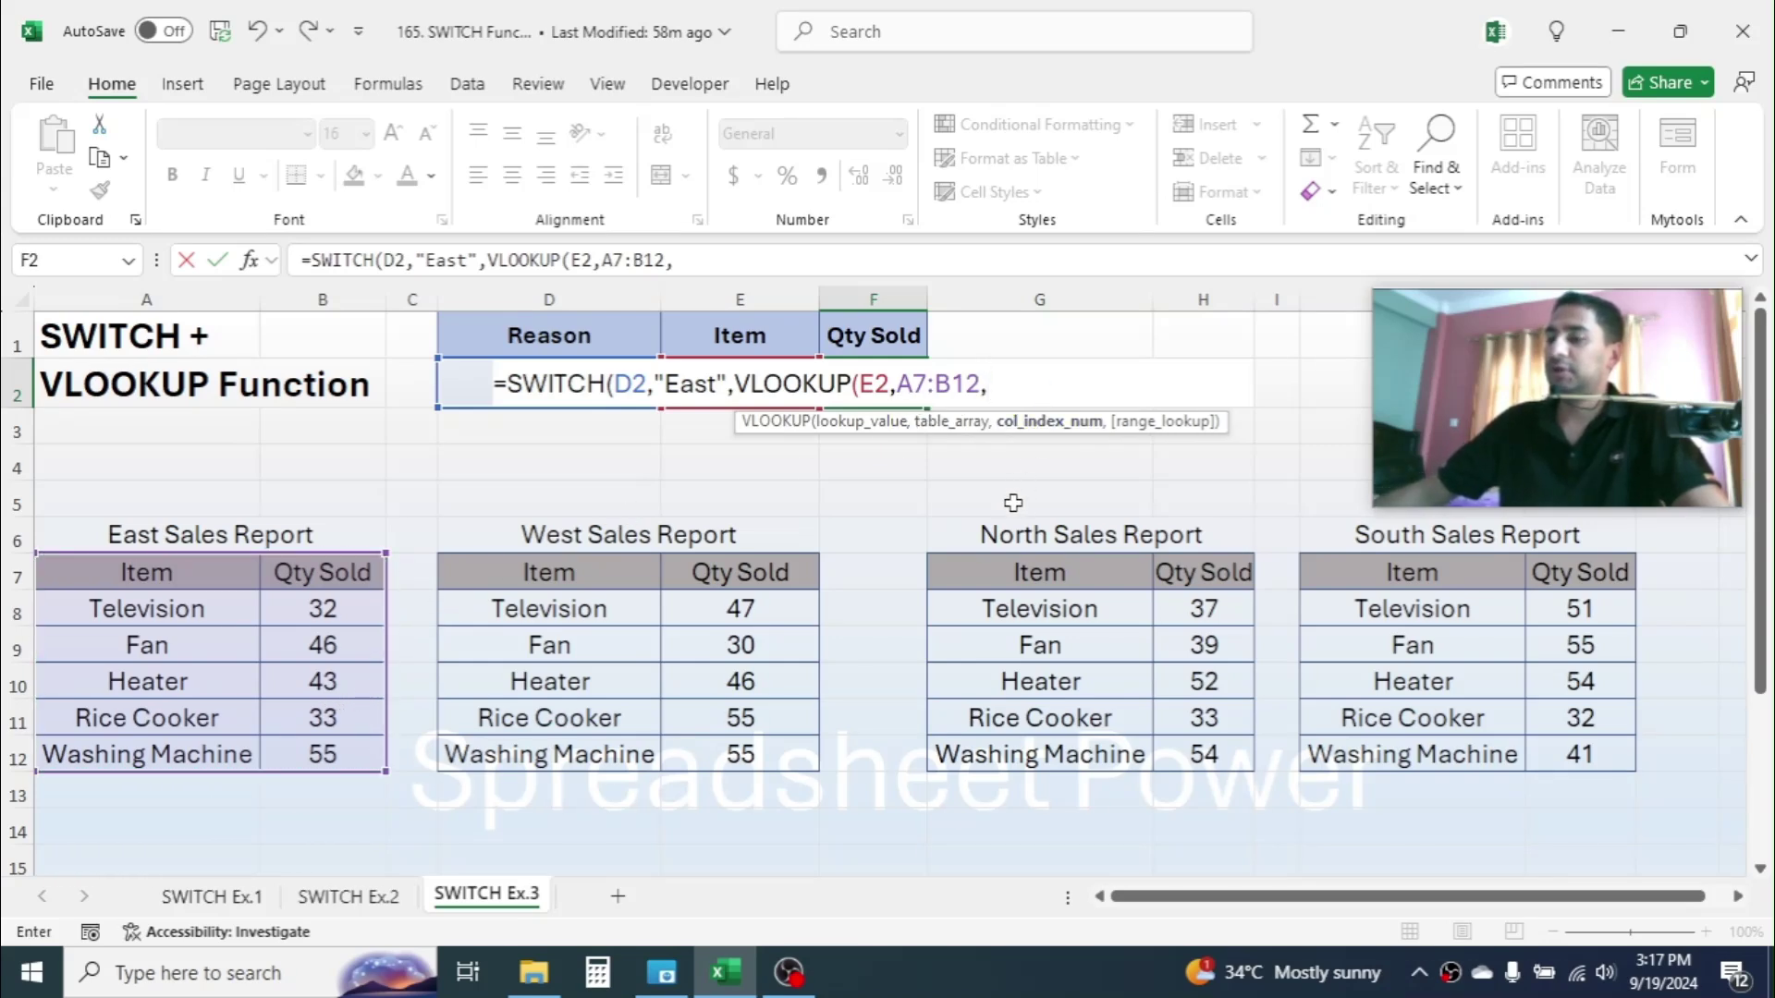
type("2")
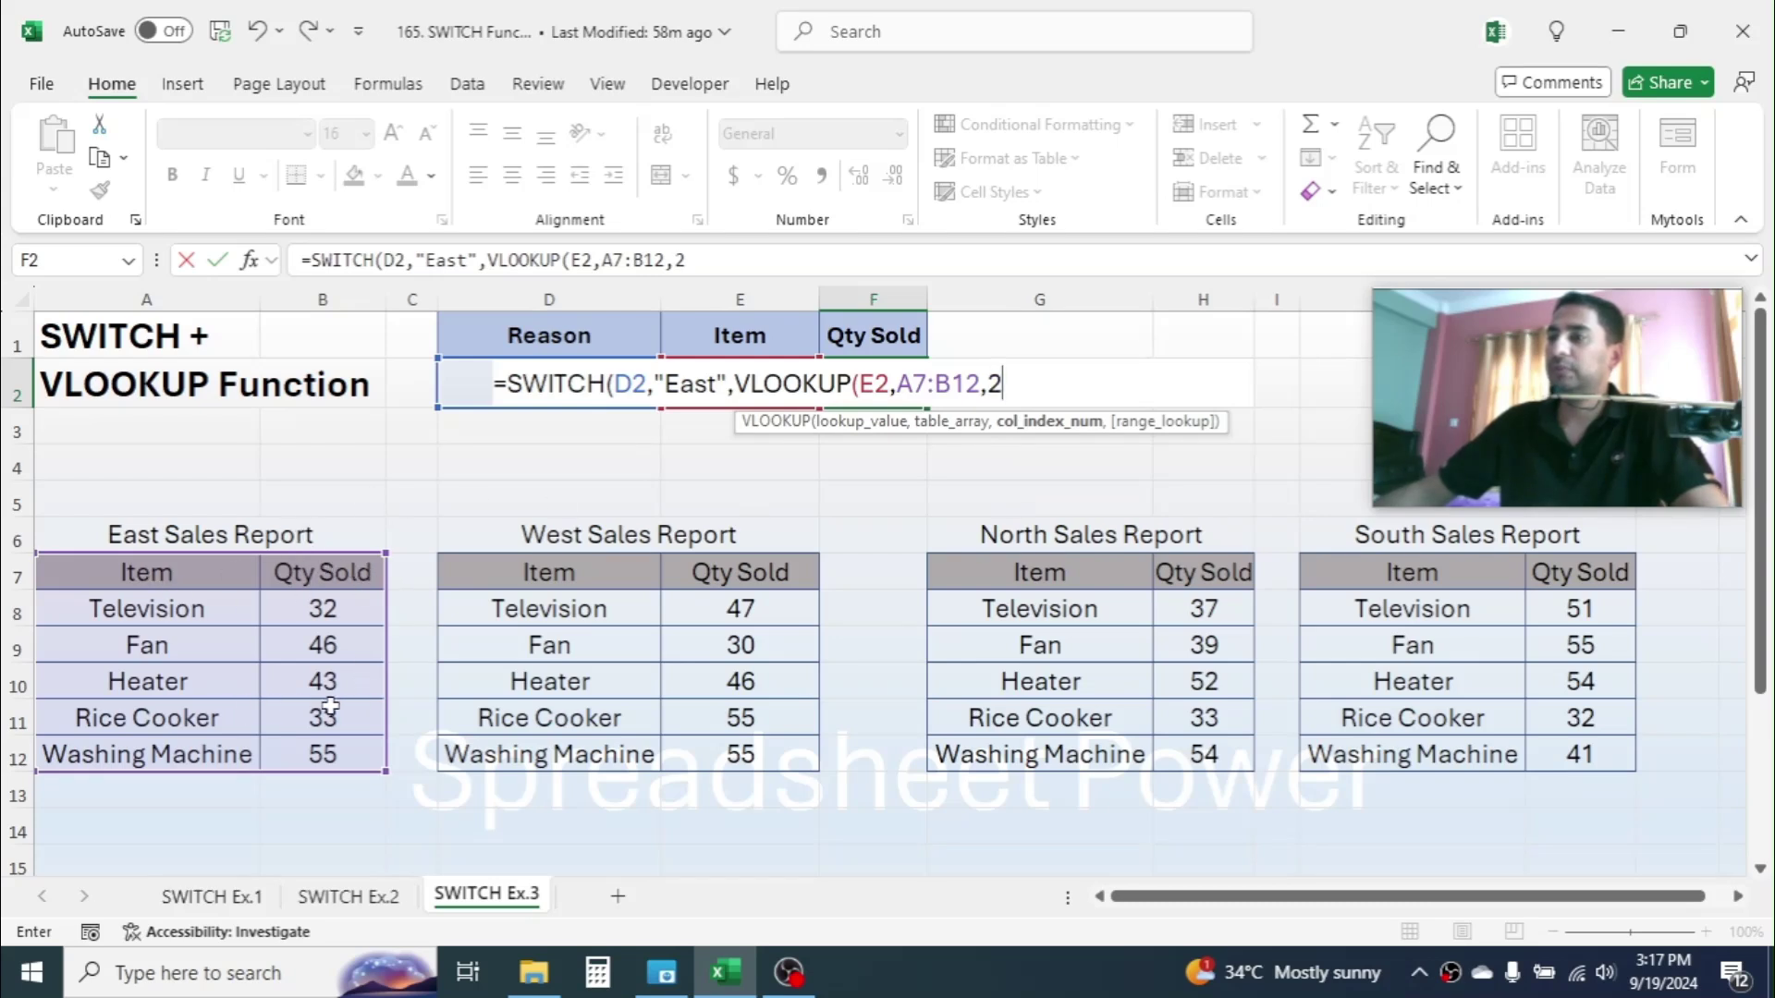
type(",")
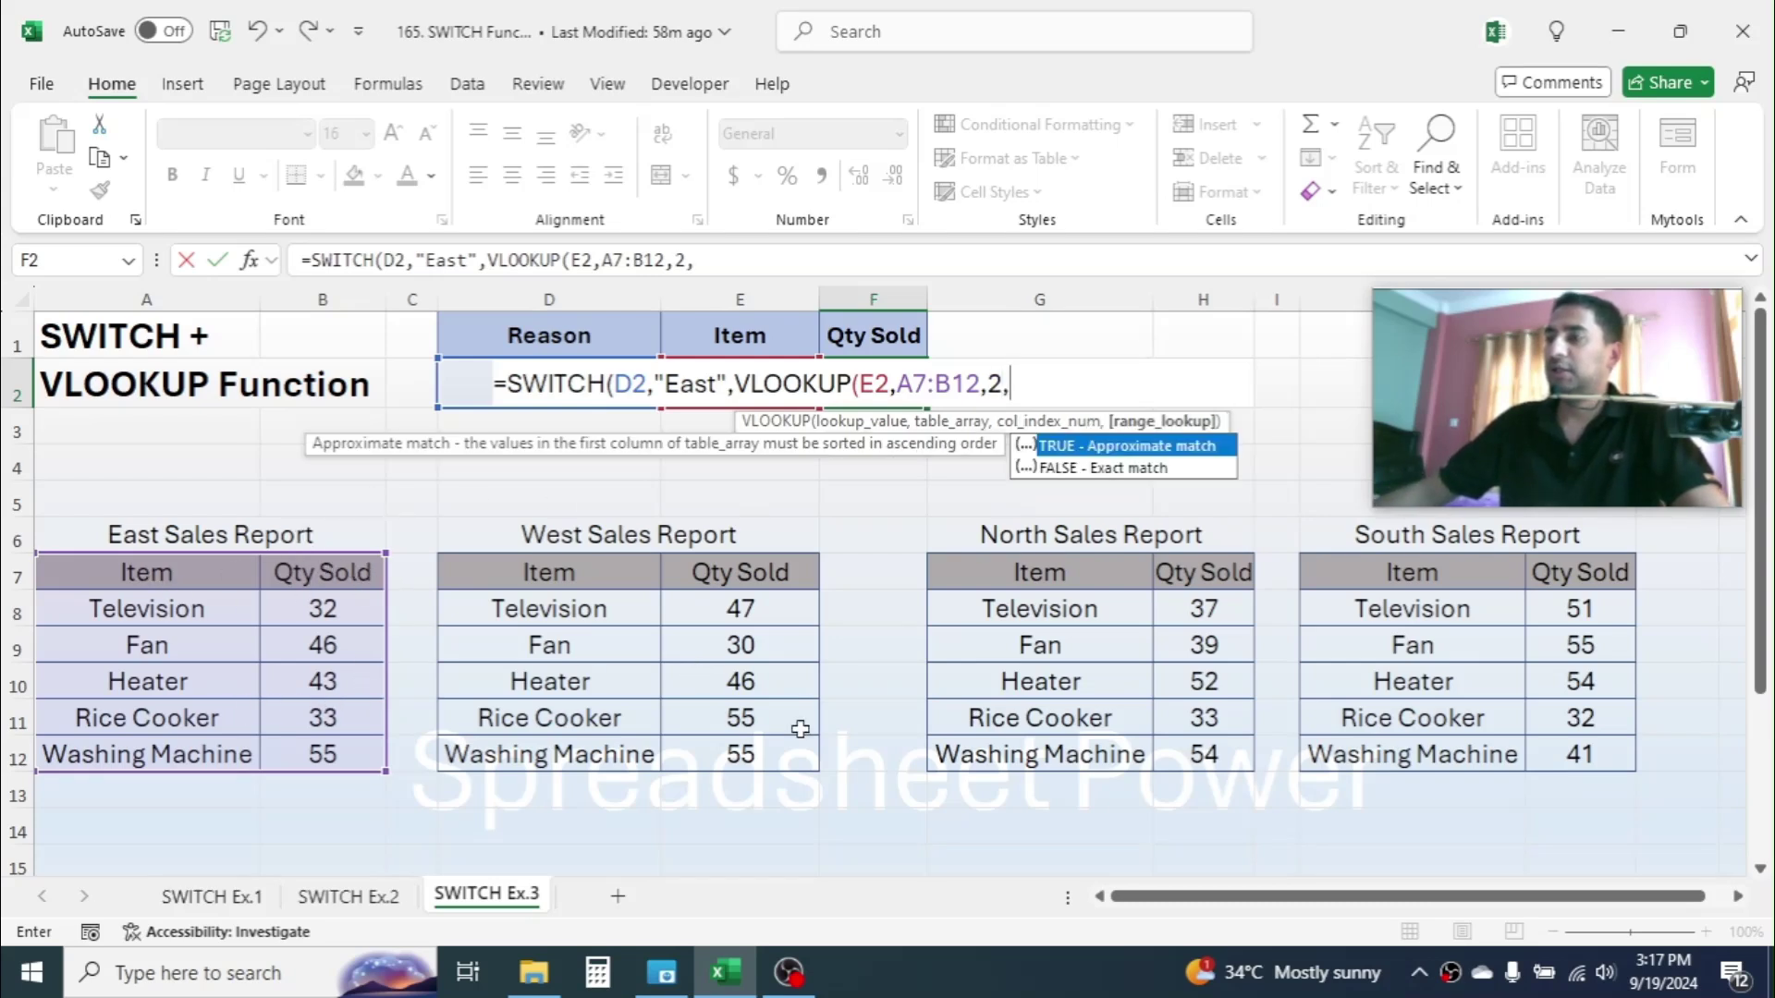
double_click(1078, 468)
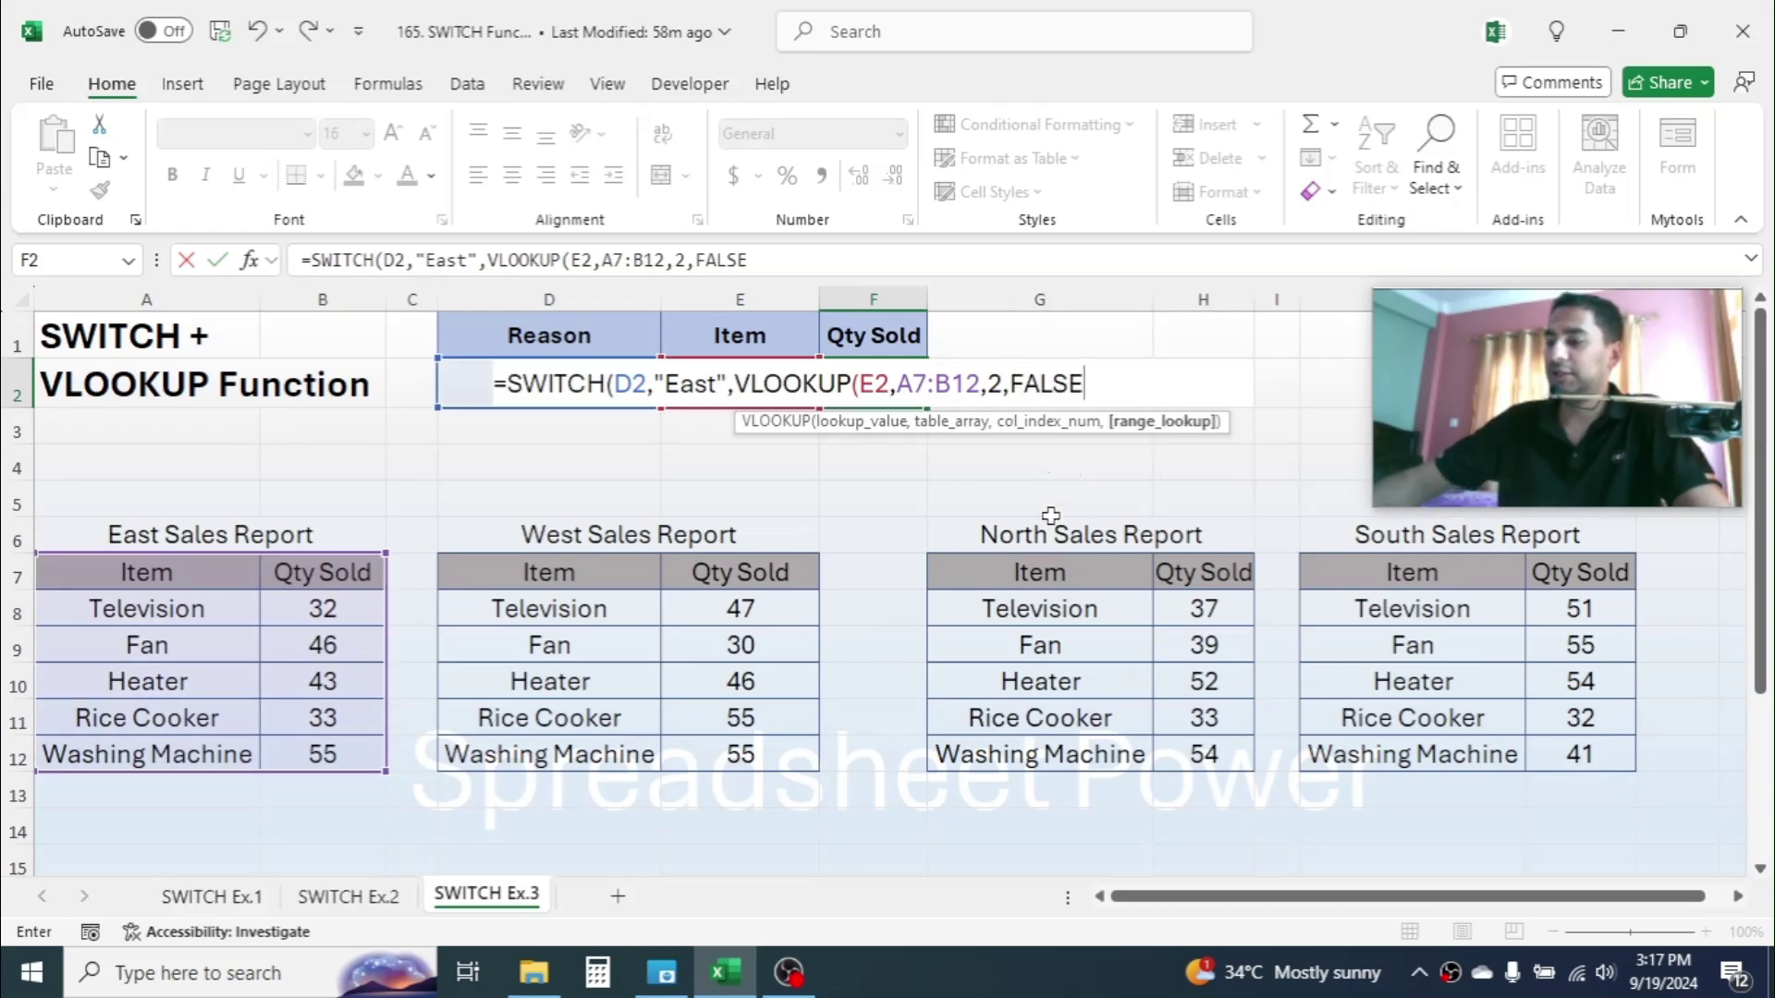
type(")")
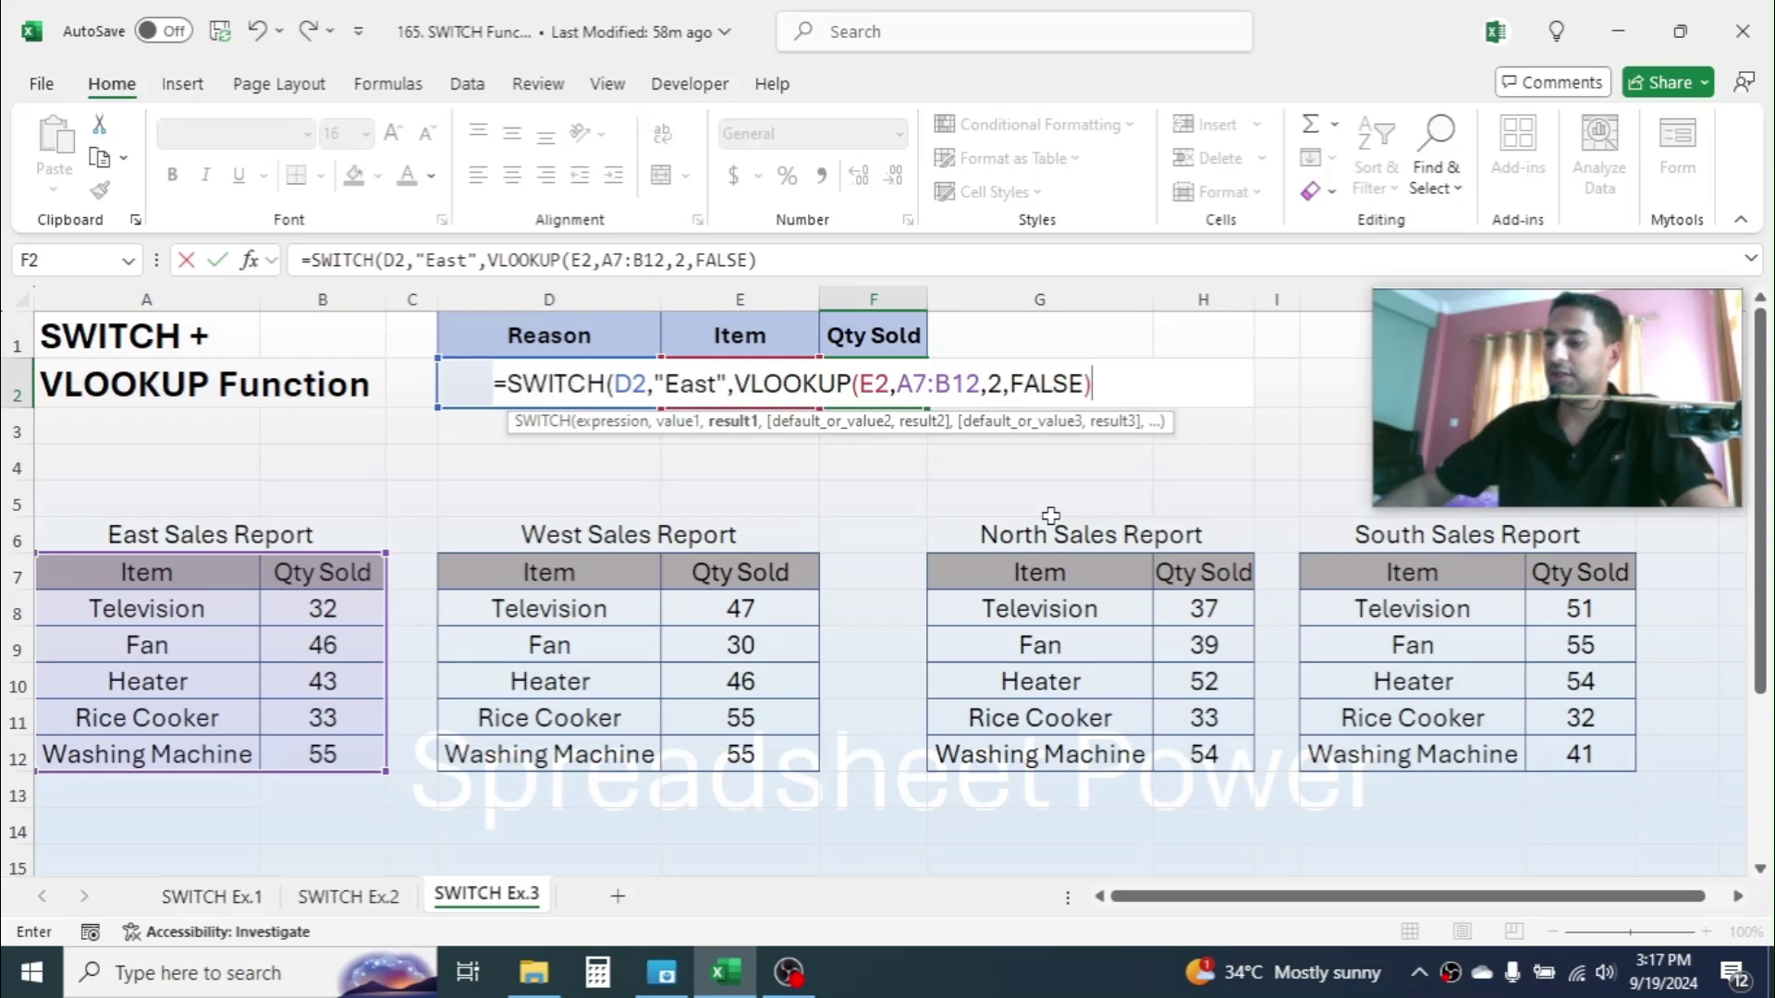
Step: Add the value "West" to the SWITCH formula in F2 and start its VLOOKUP result with lookup value E2
type(",")
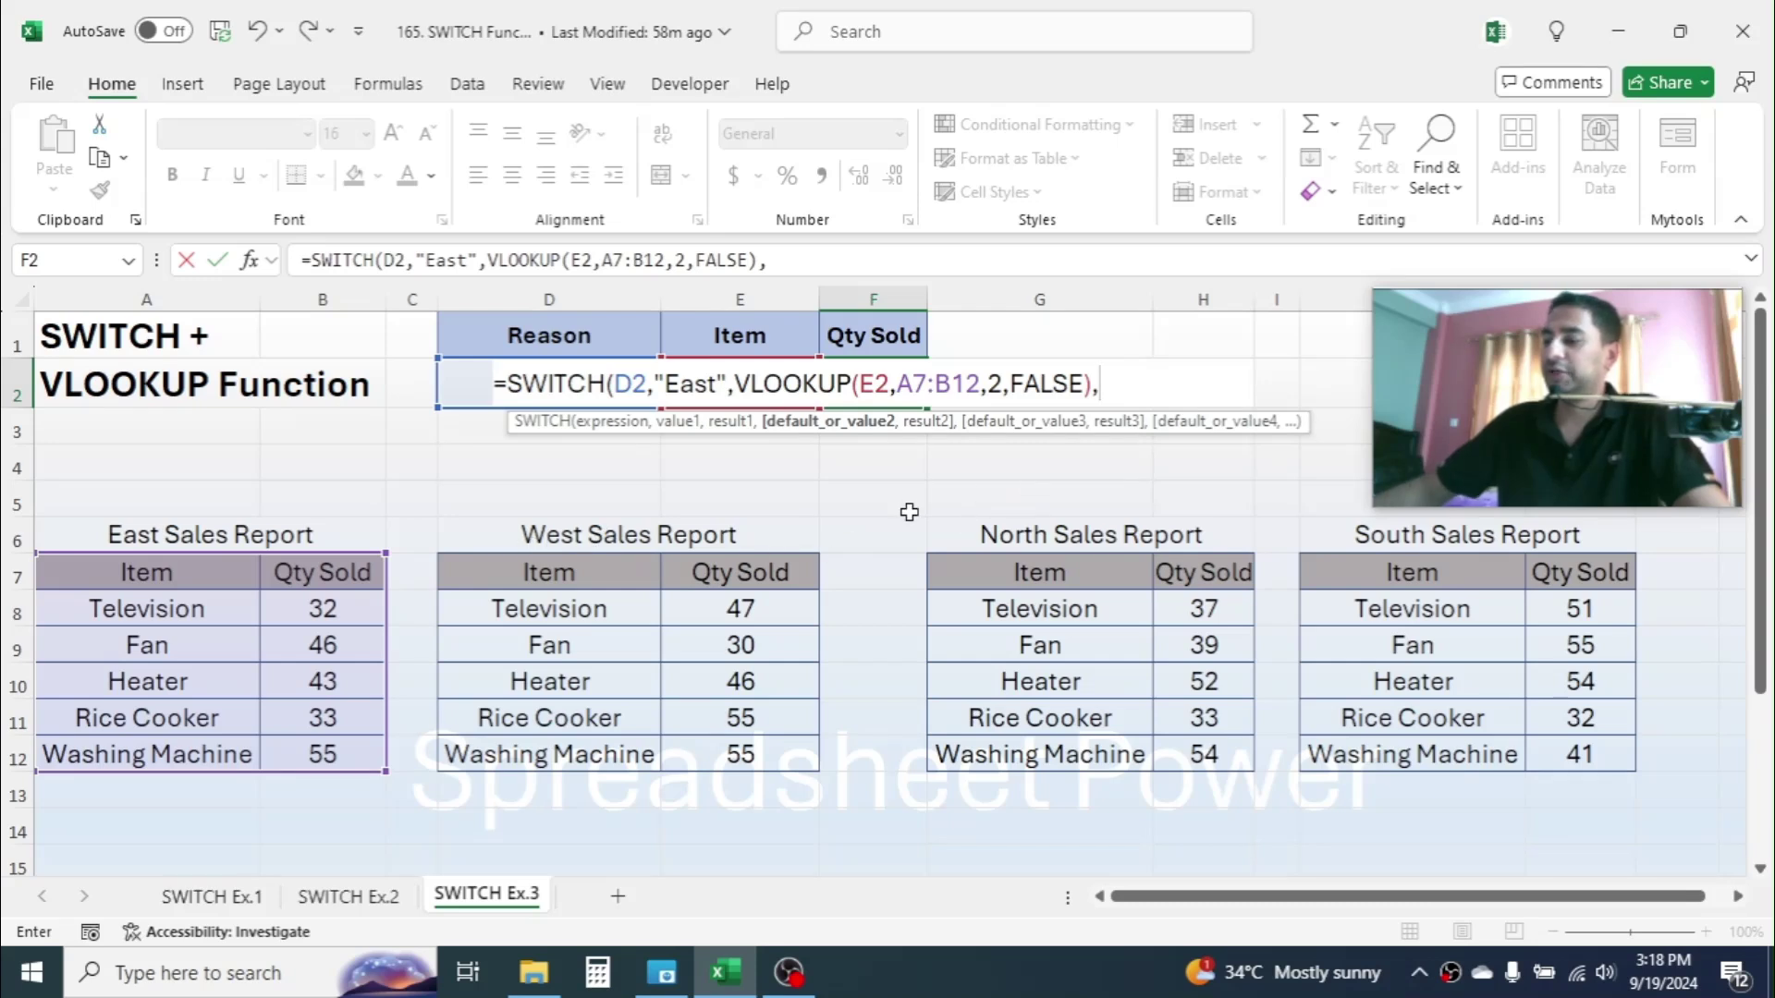
type("West")
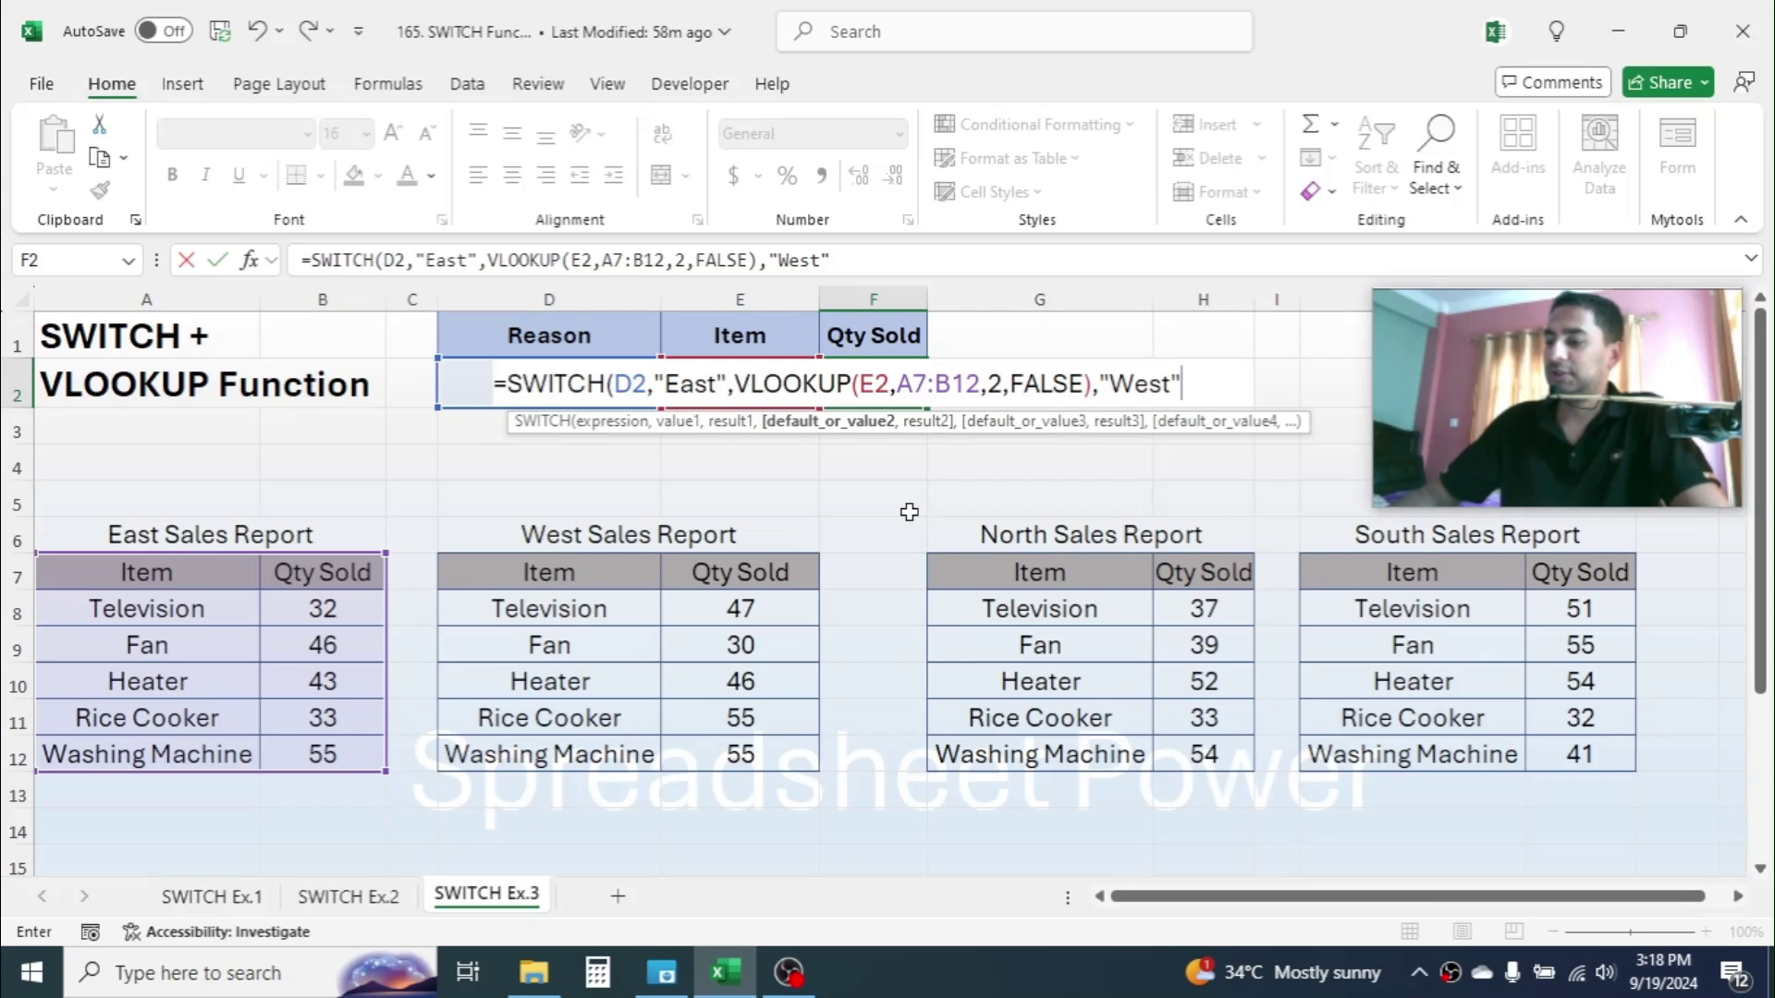
type("\",")
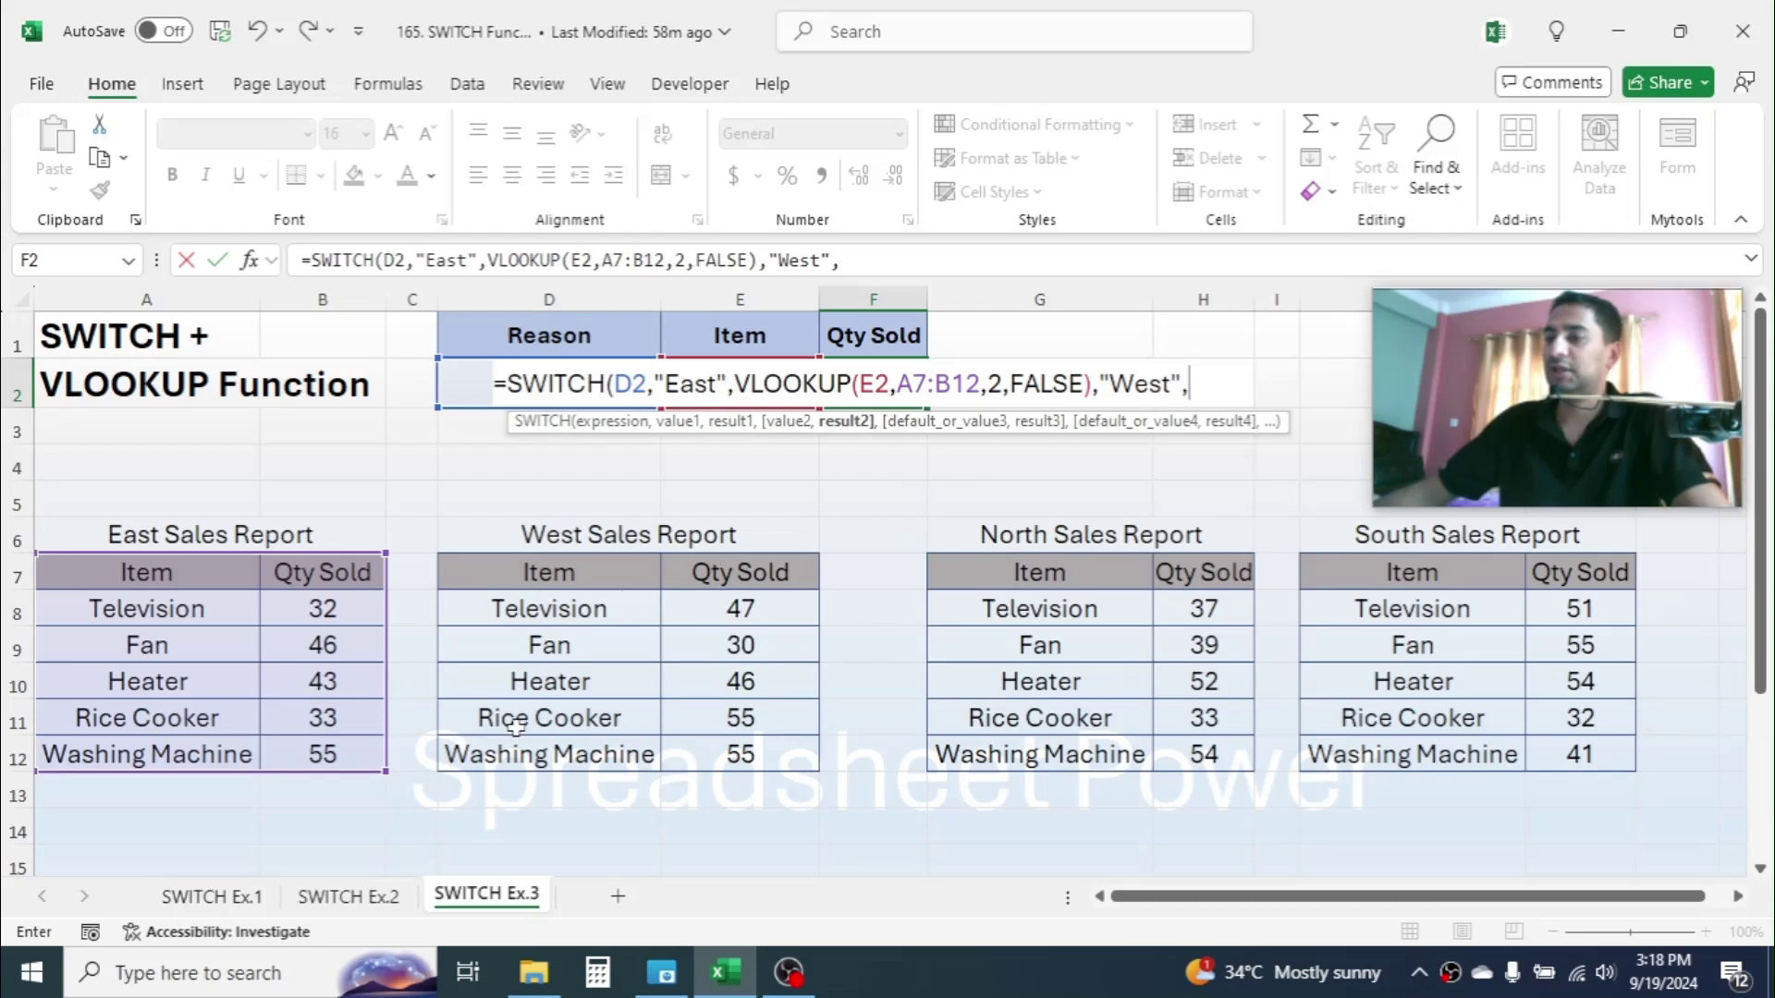
type("VLOOKUP")
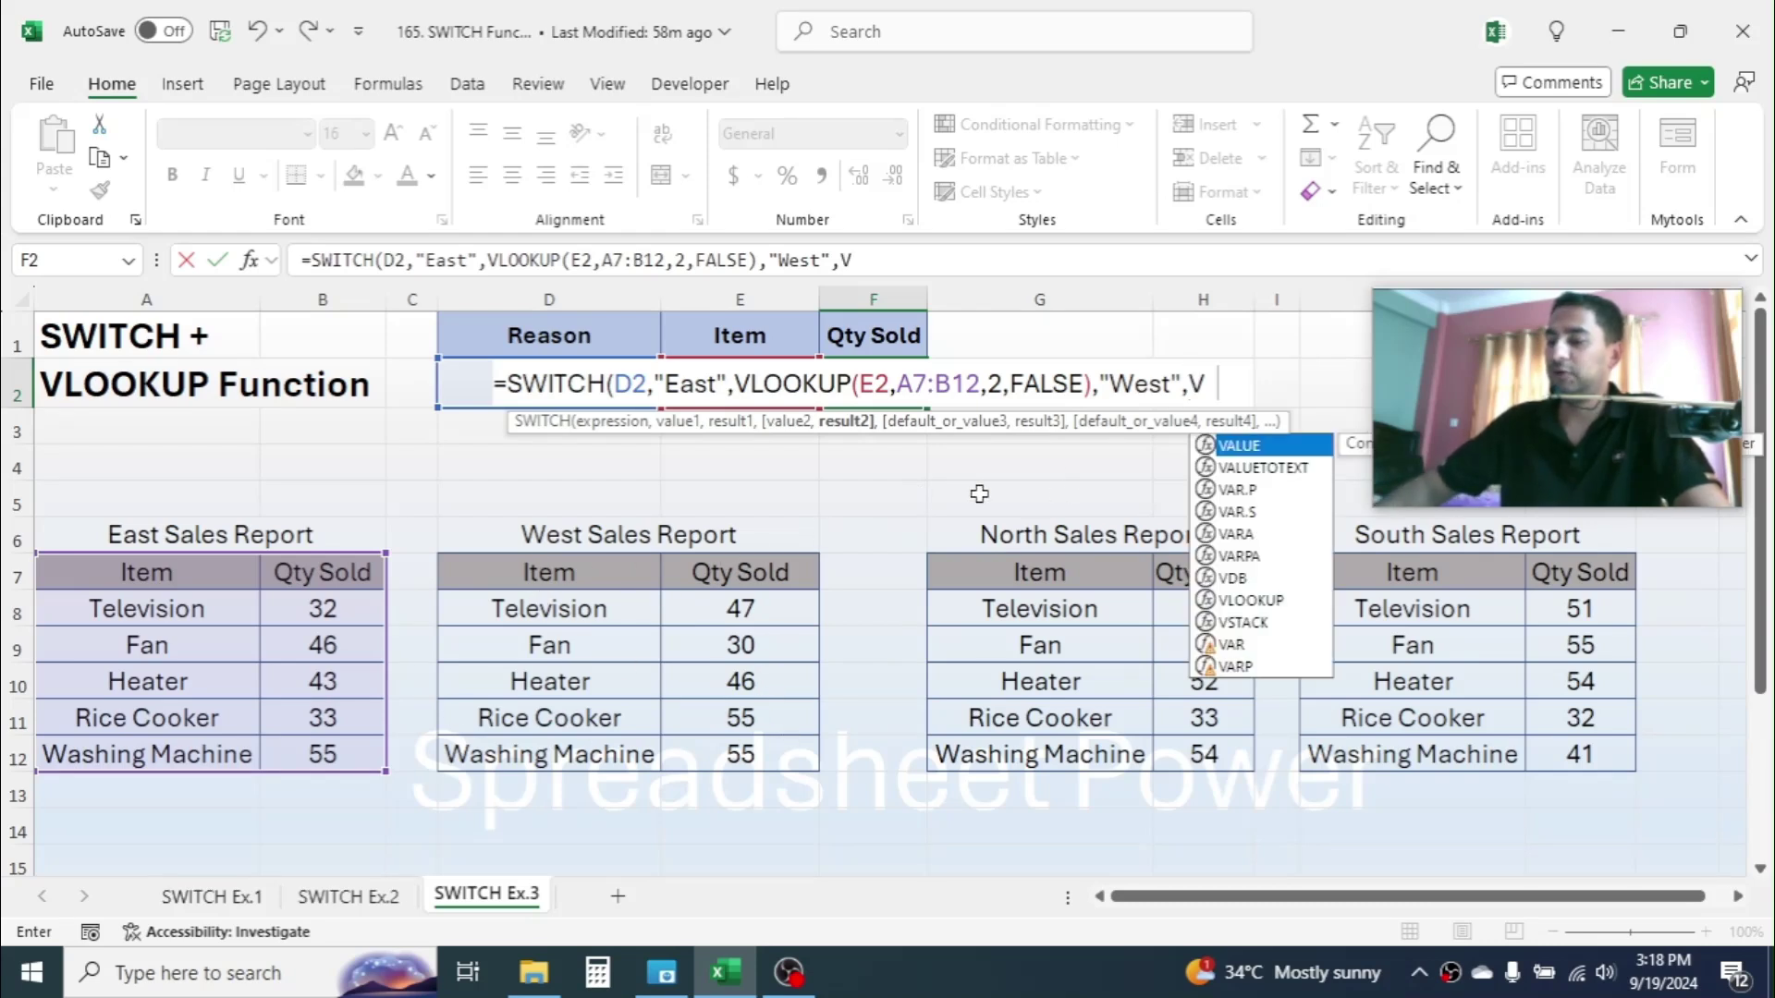
type("(")
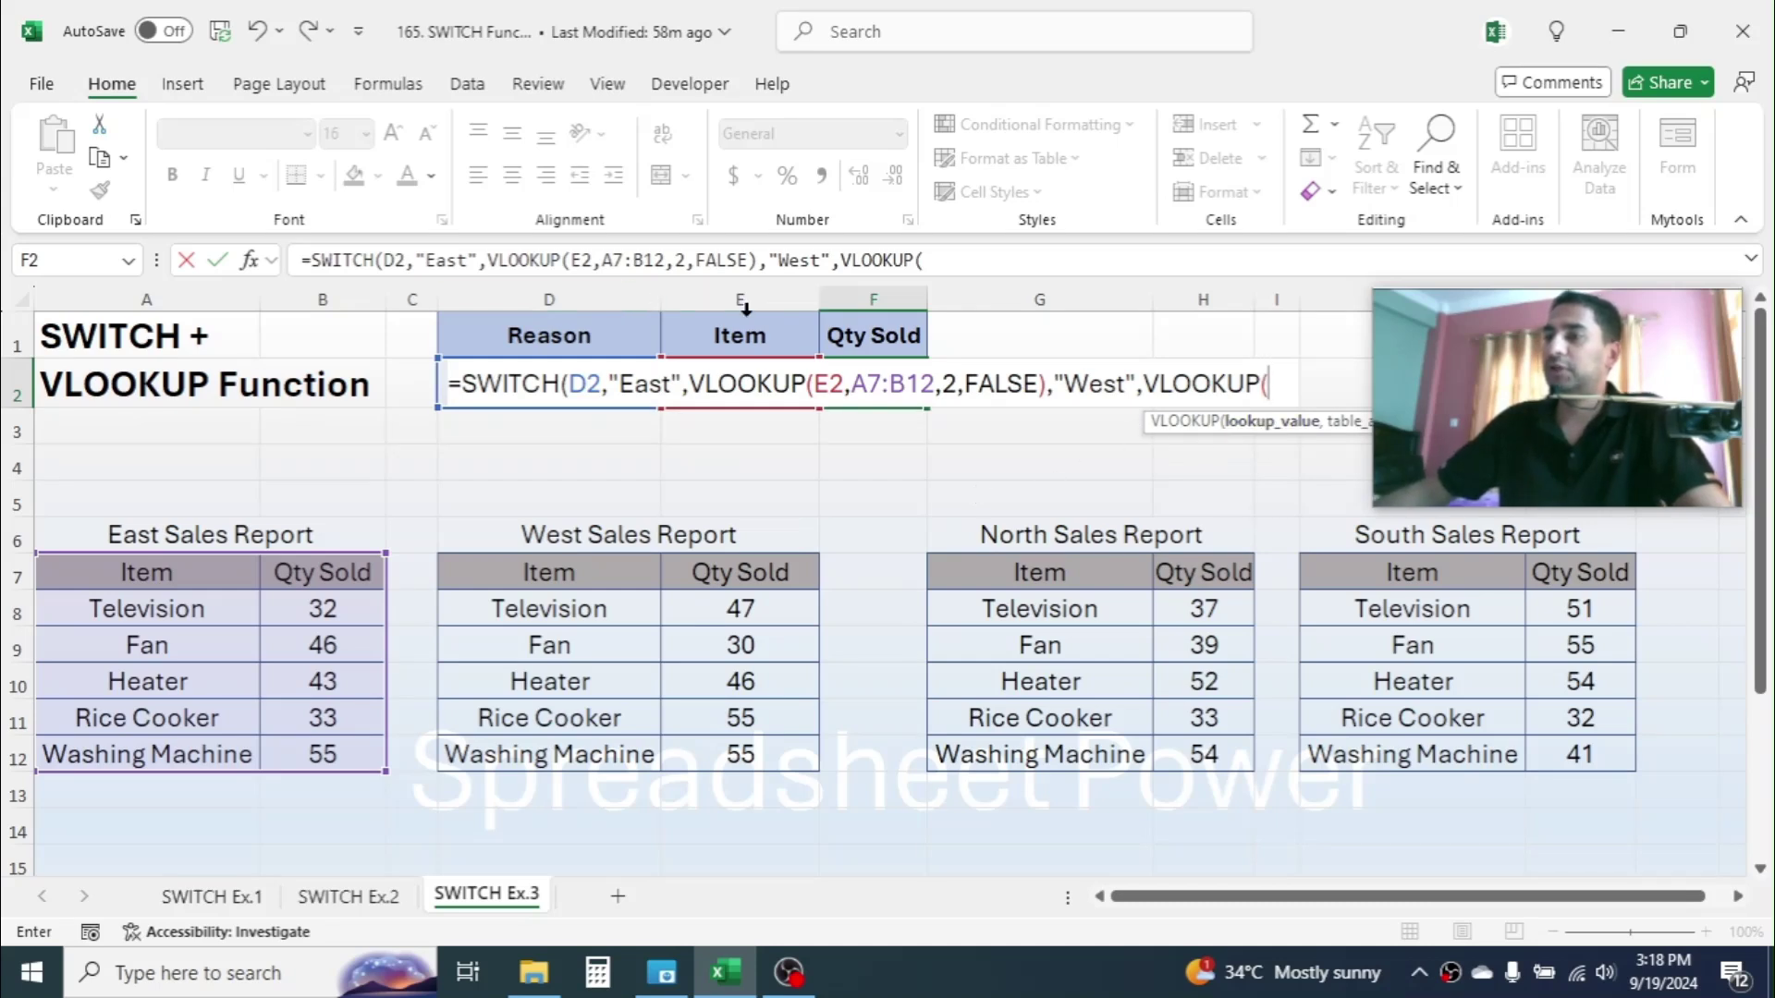
type("E2")
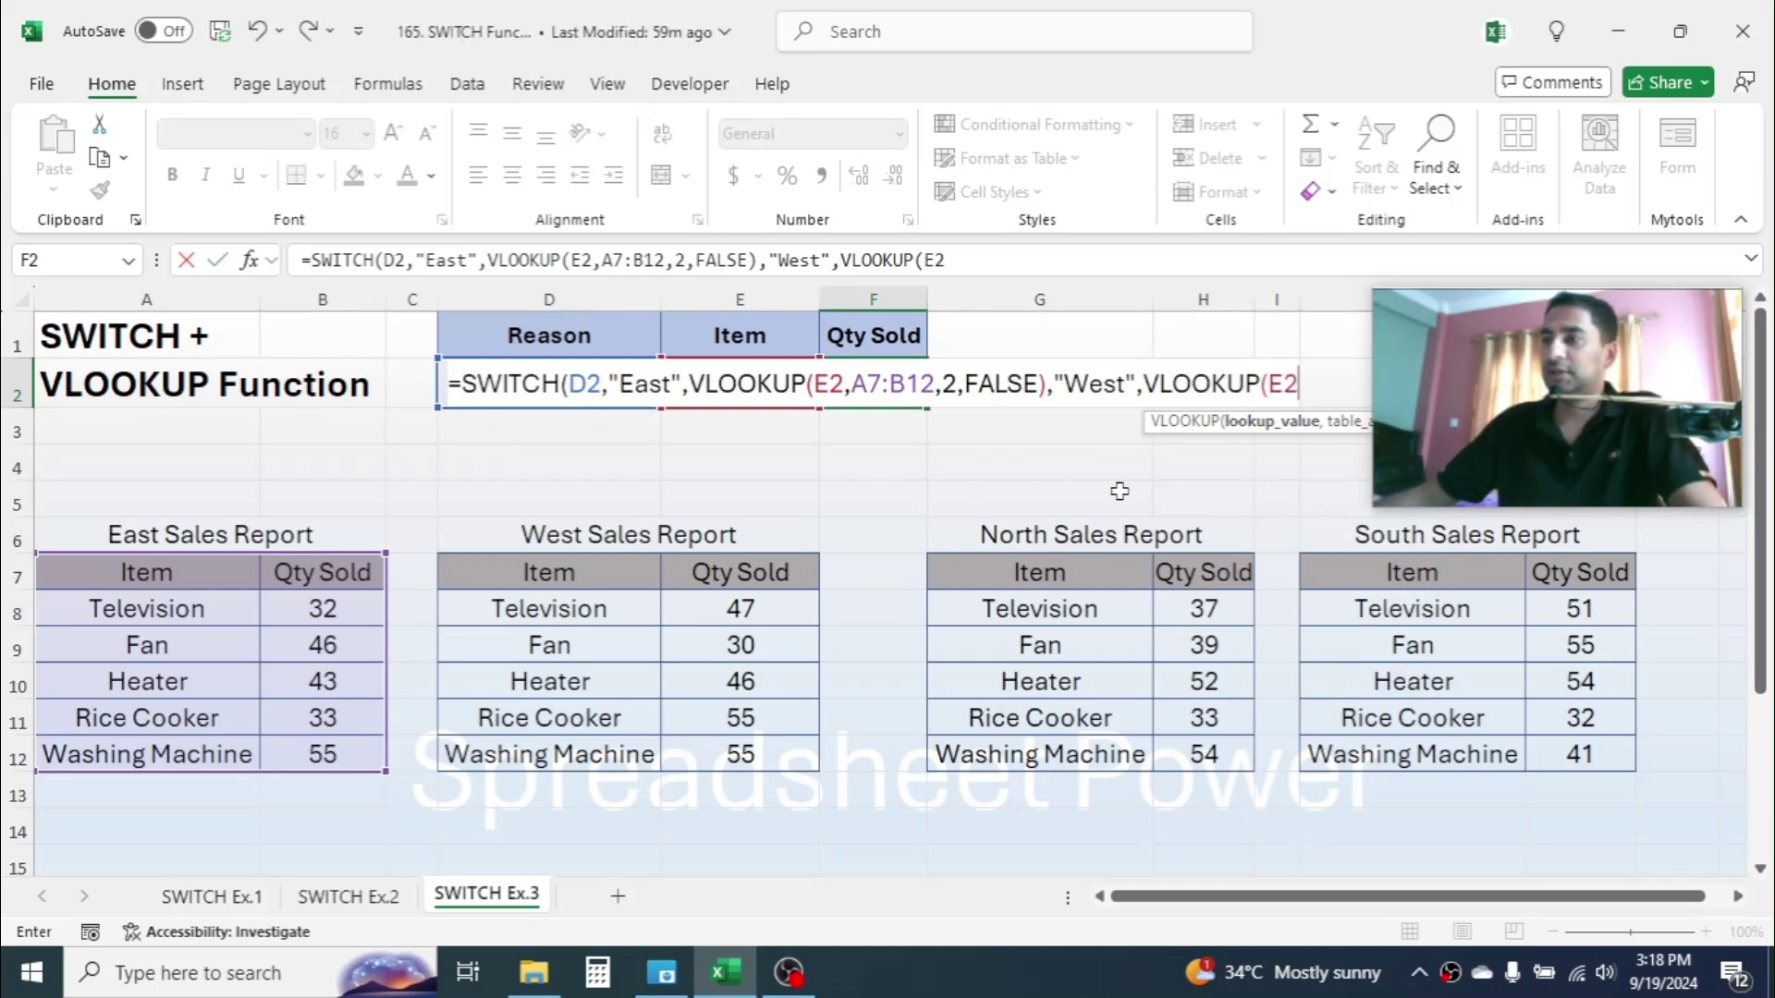
type(",")
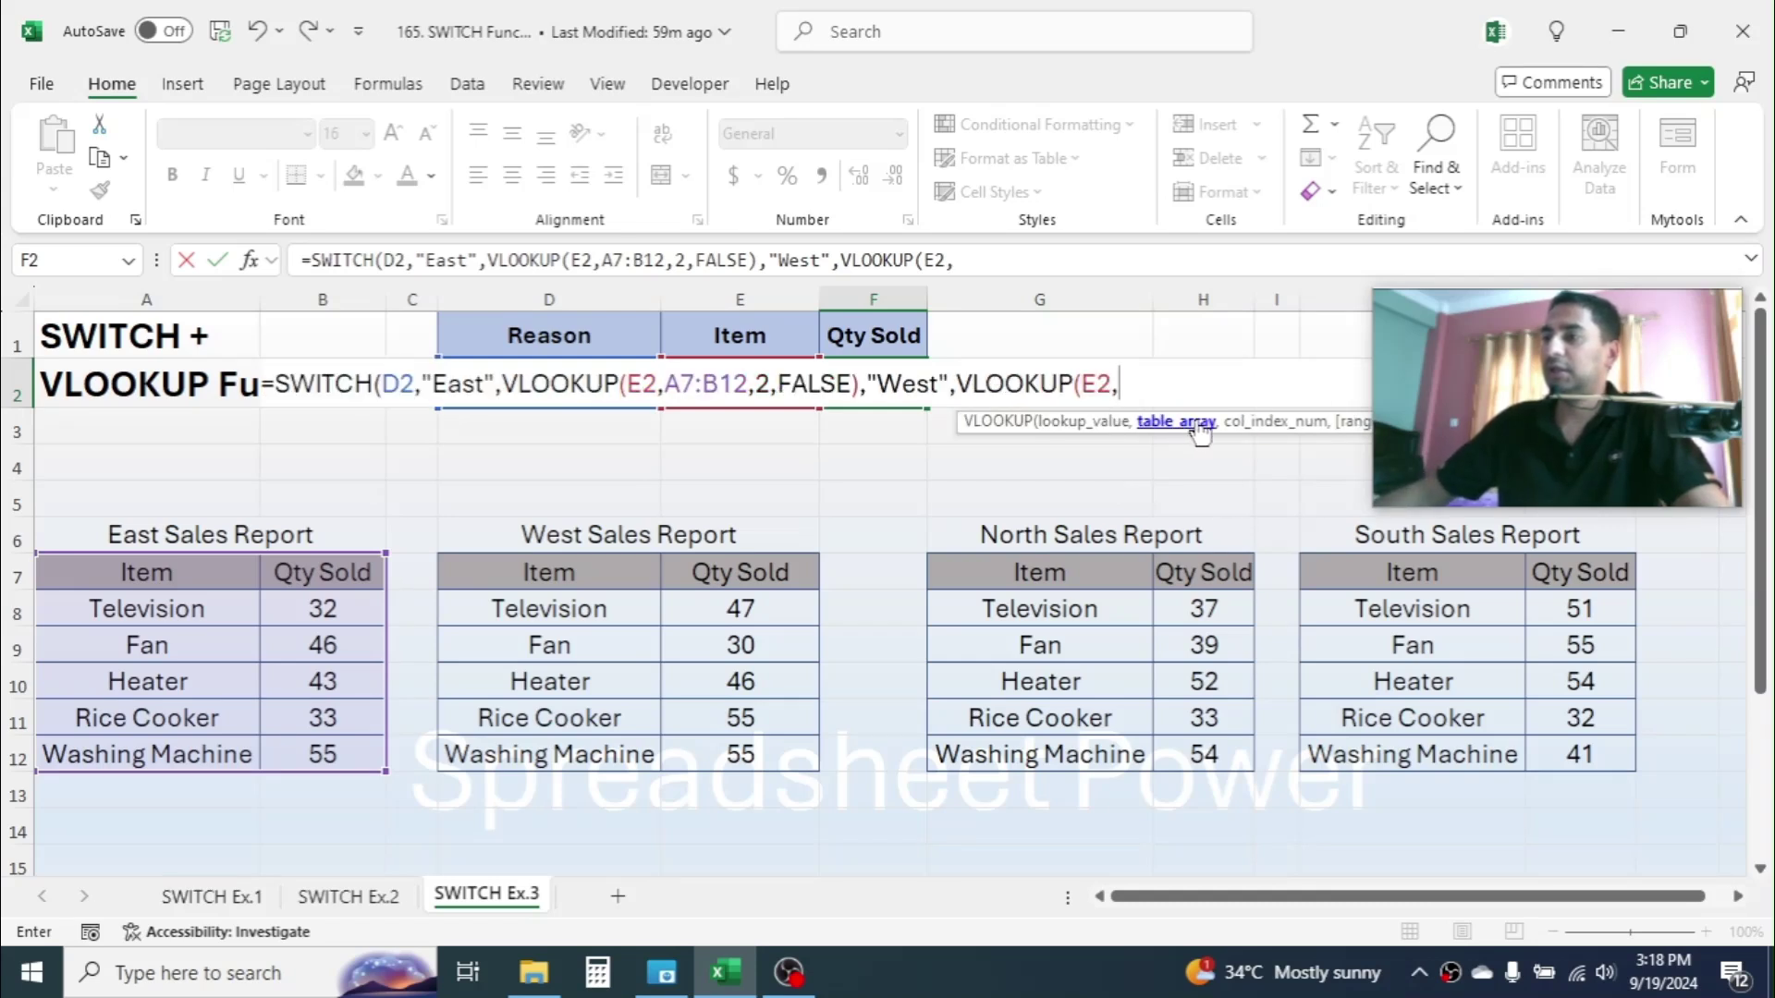
Step: Complete the West VLOOKUP in F2 with table array D7:E12, column index 2 and exact match FALSE, closing its parenthesis
left_click_drag(601, 561, 782, 751)
type(",")
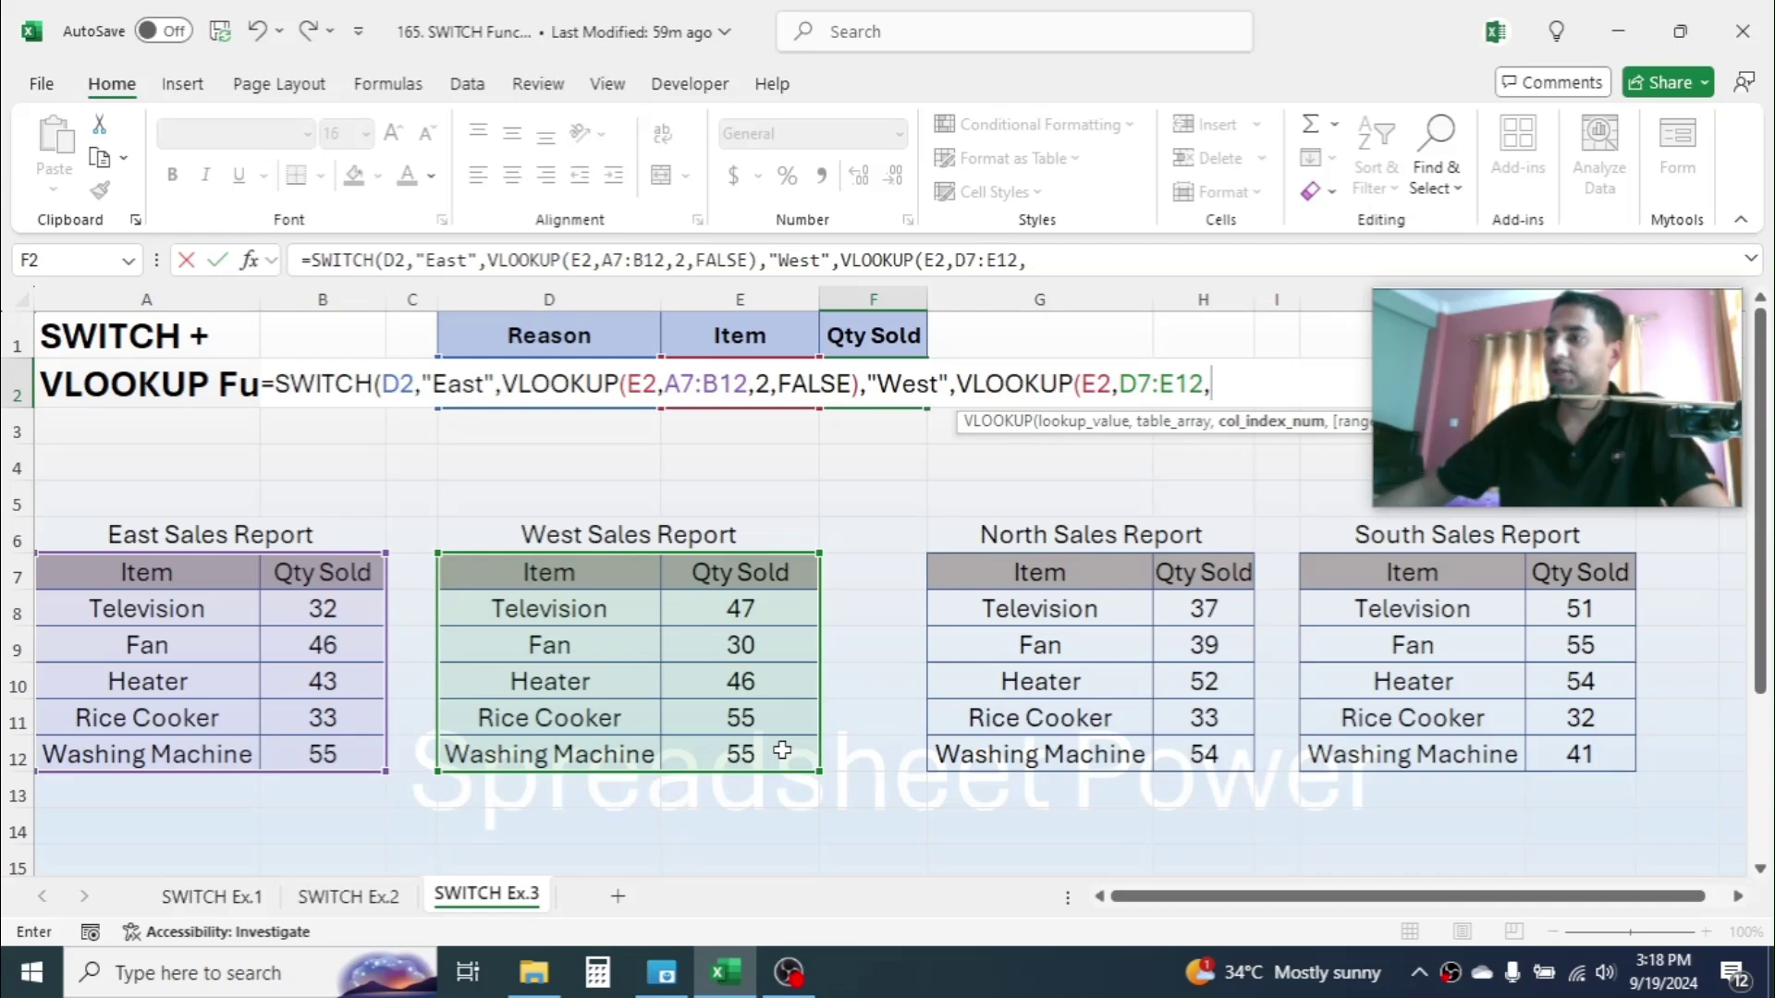
type("2")
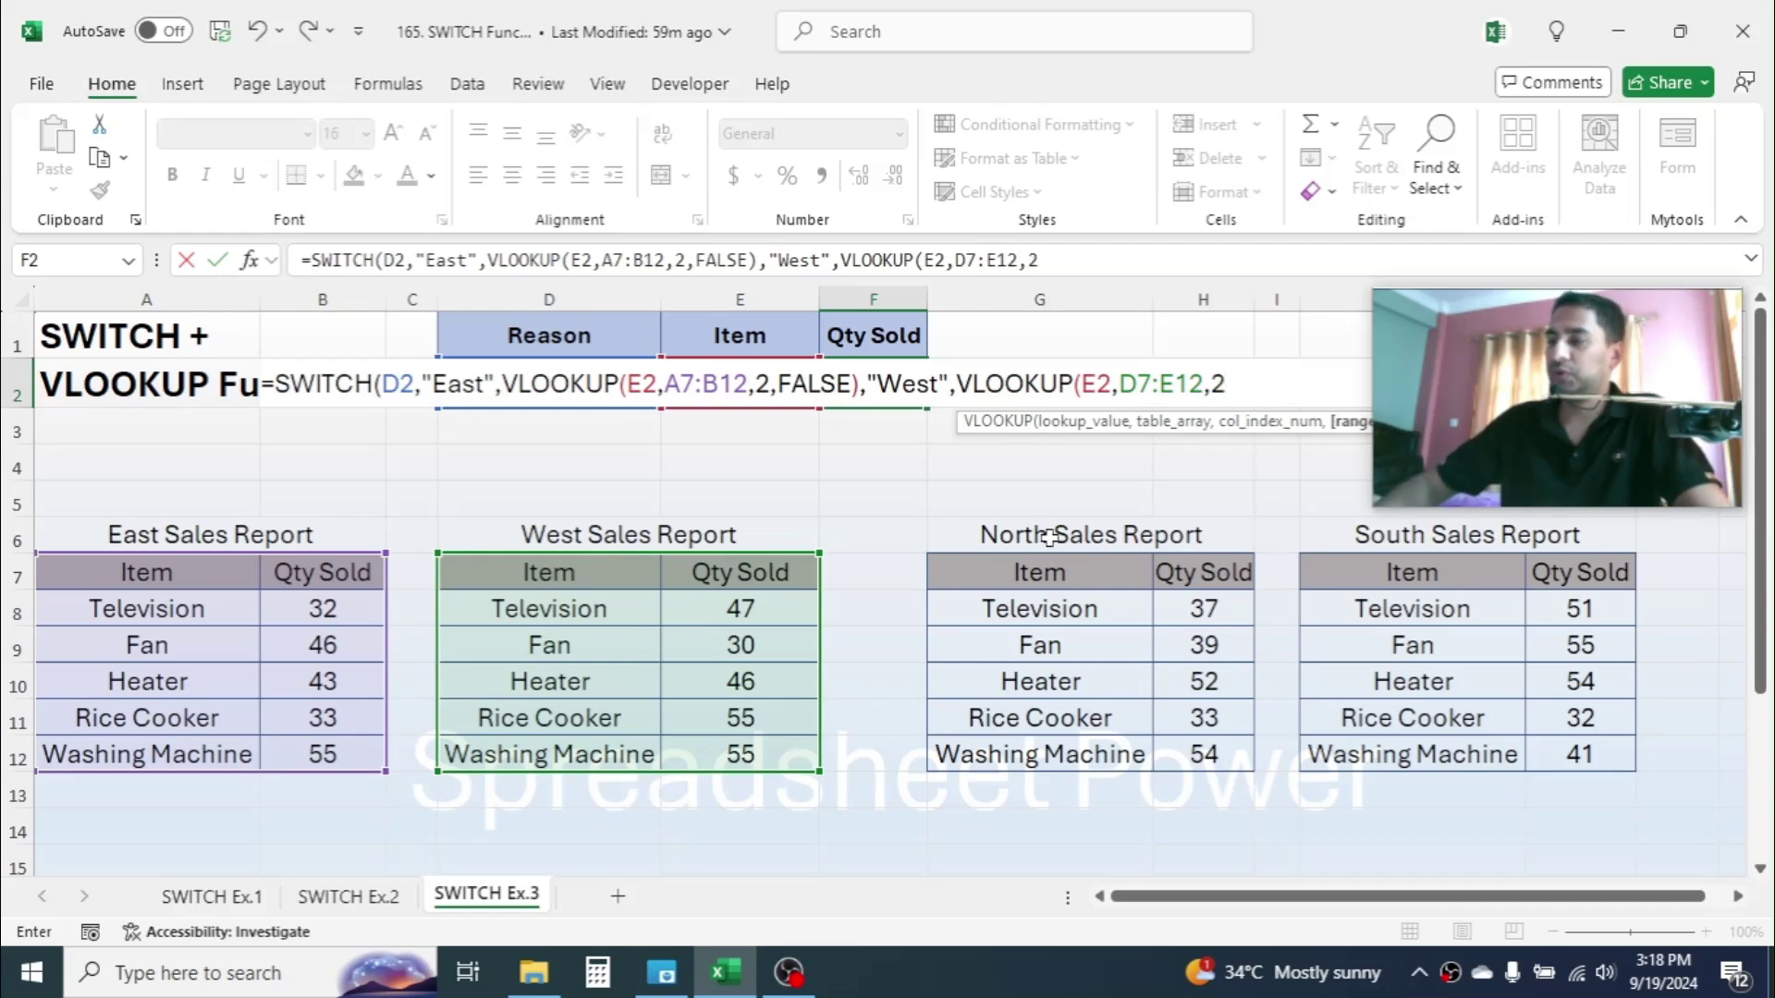
type(",")
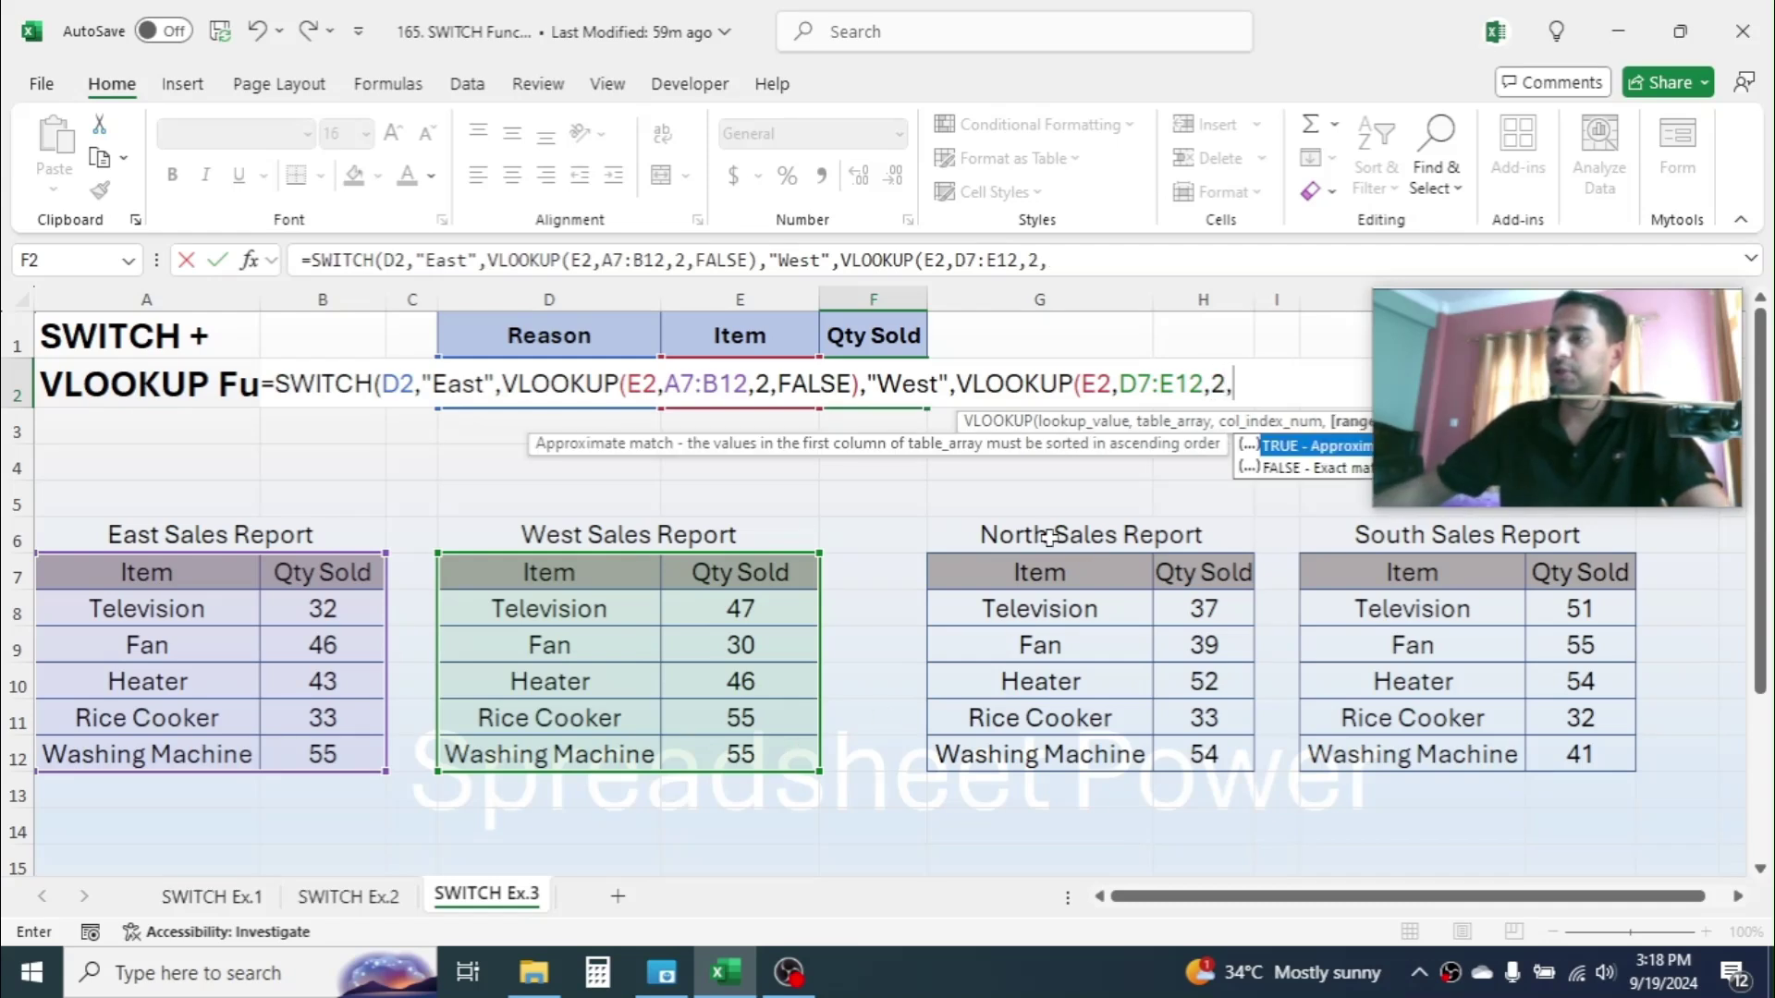
double_click(1303, 469)
type(")")
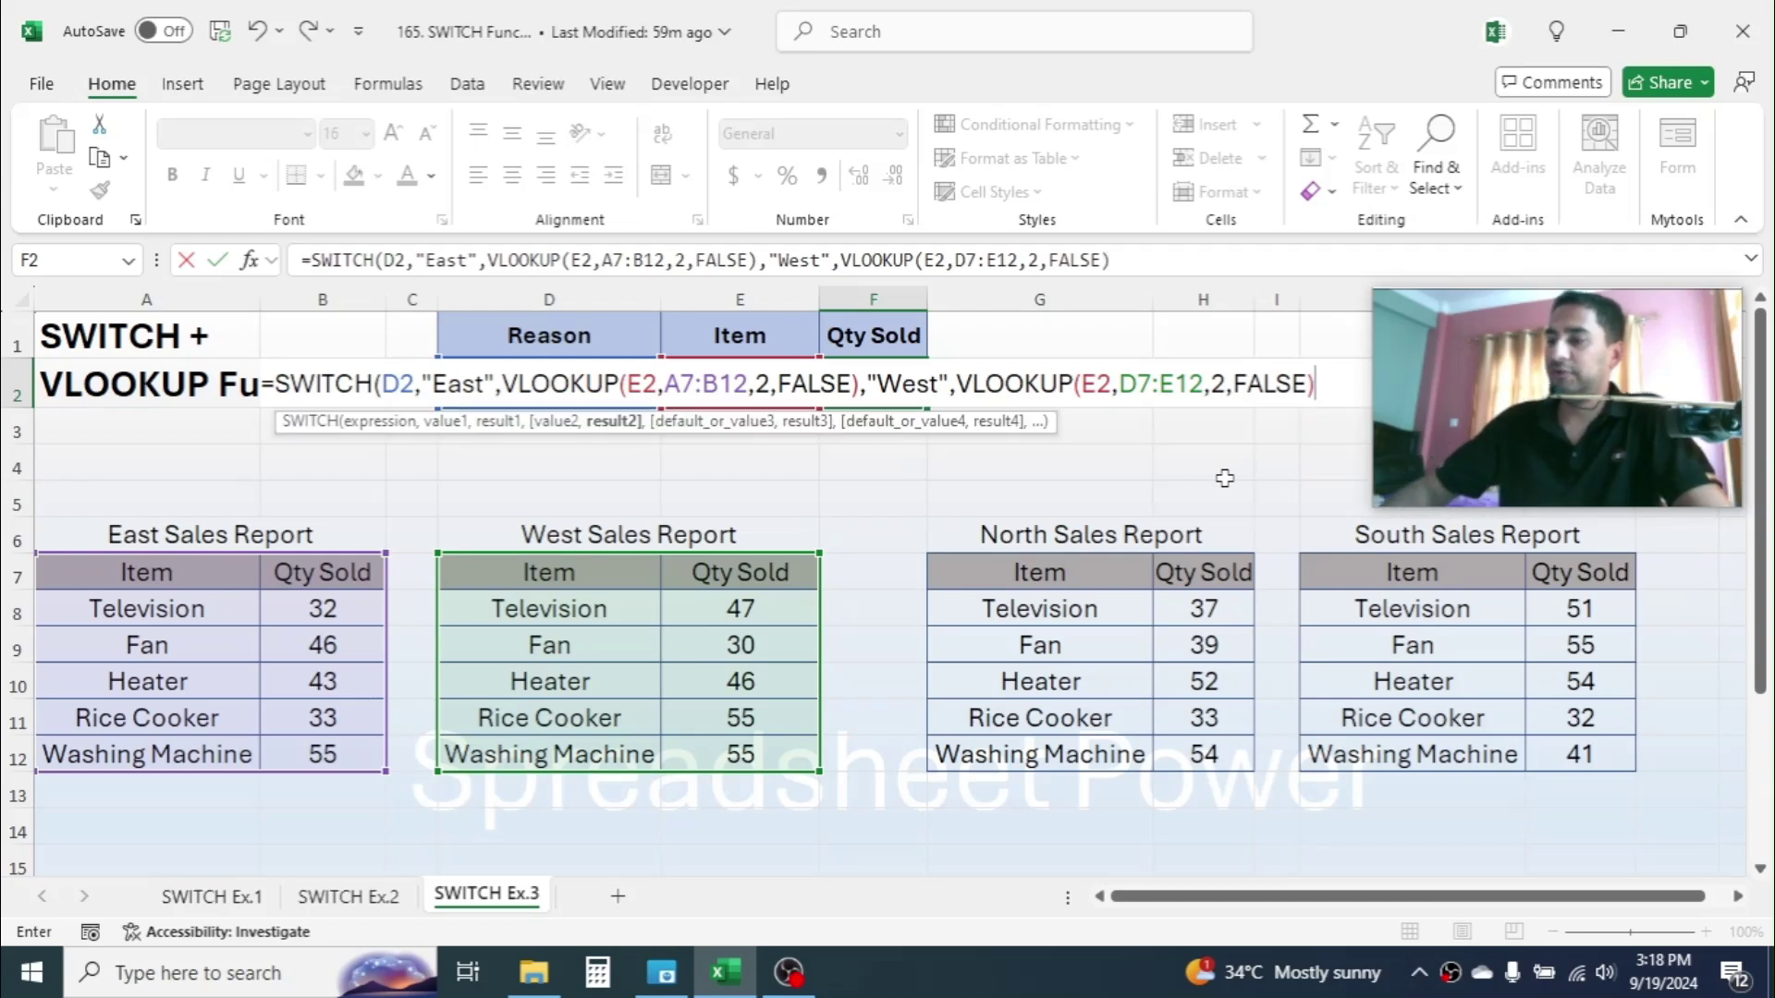
Step: Add the value "North" to the SWITCH formula in F2 and start its VLOOKUP result with lookup value E2
type(",")
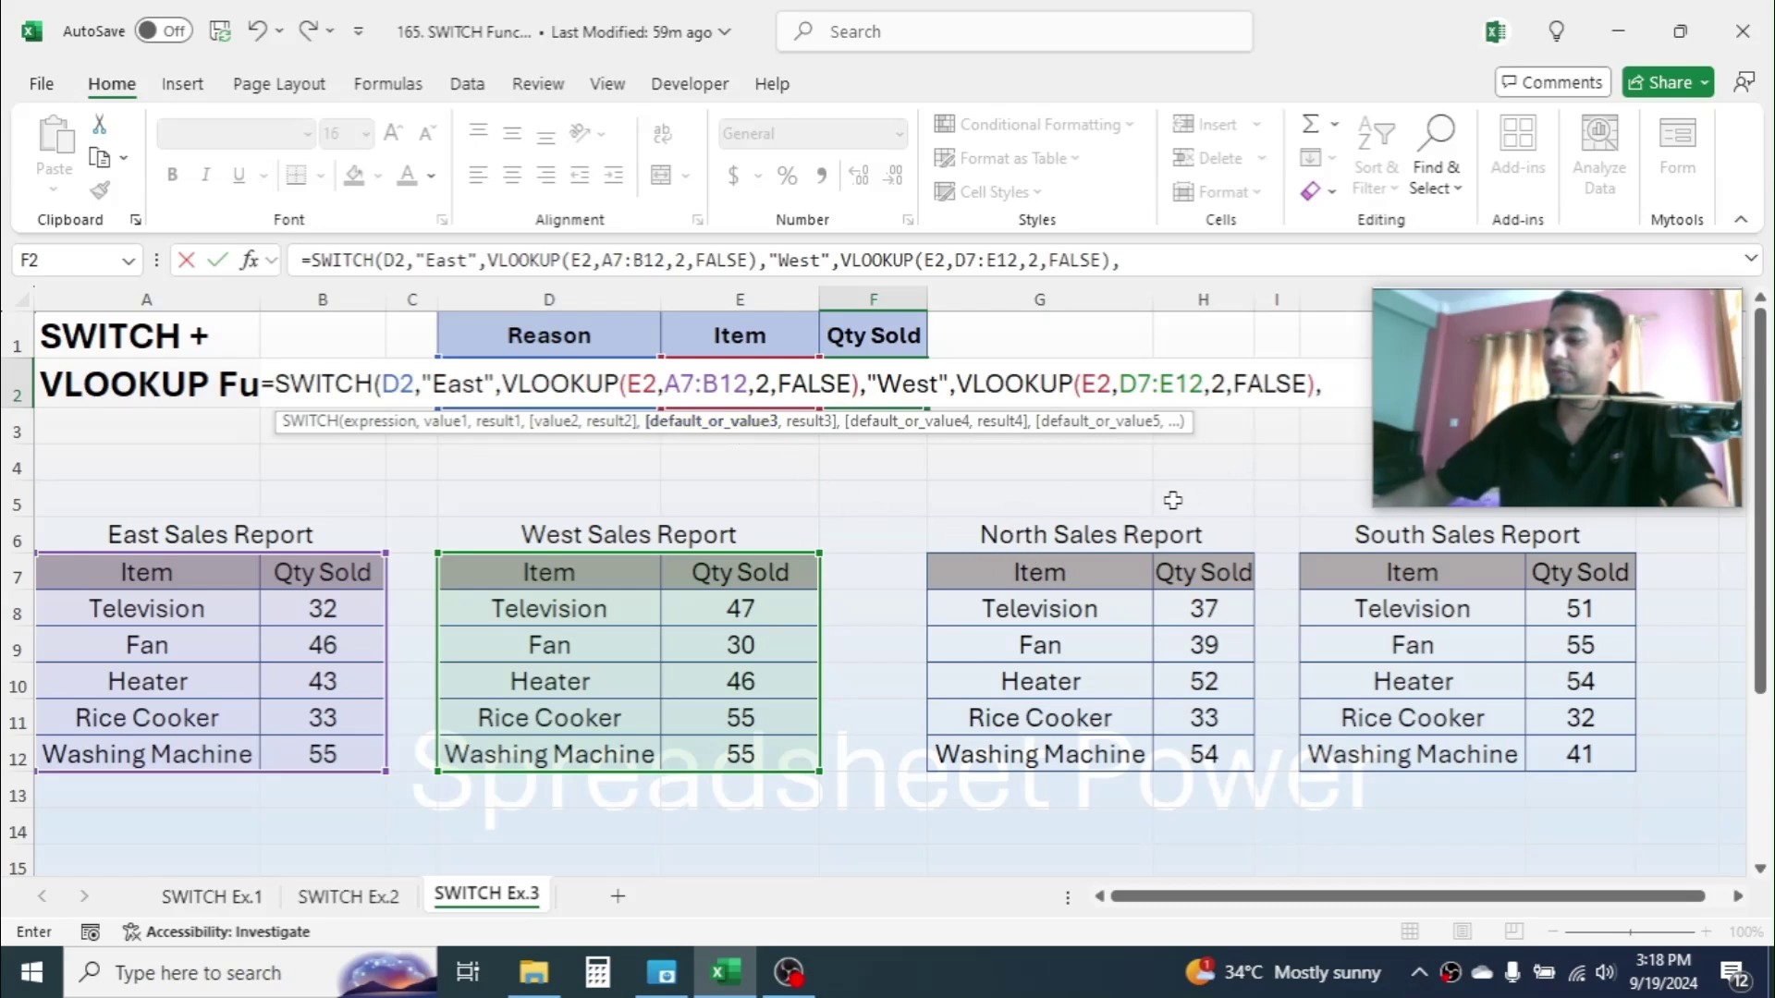
type("\"North")
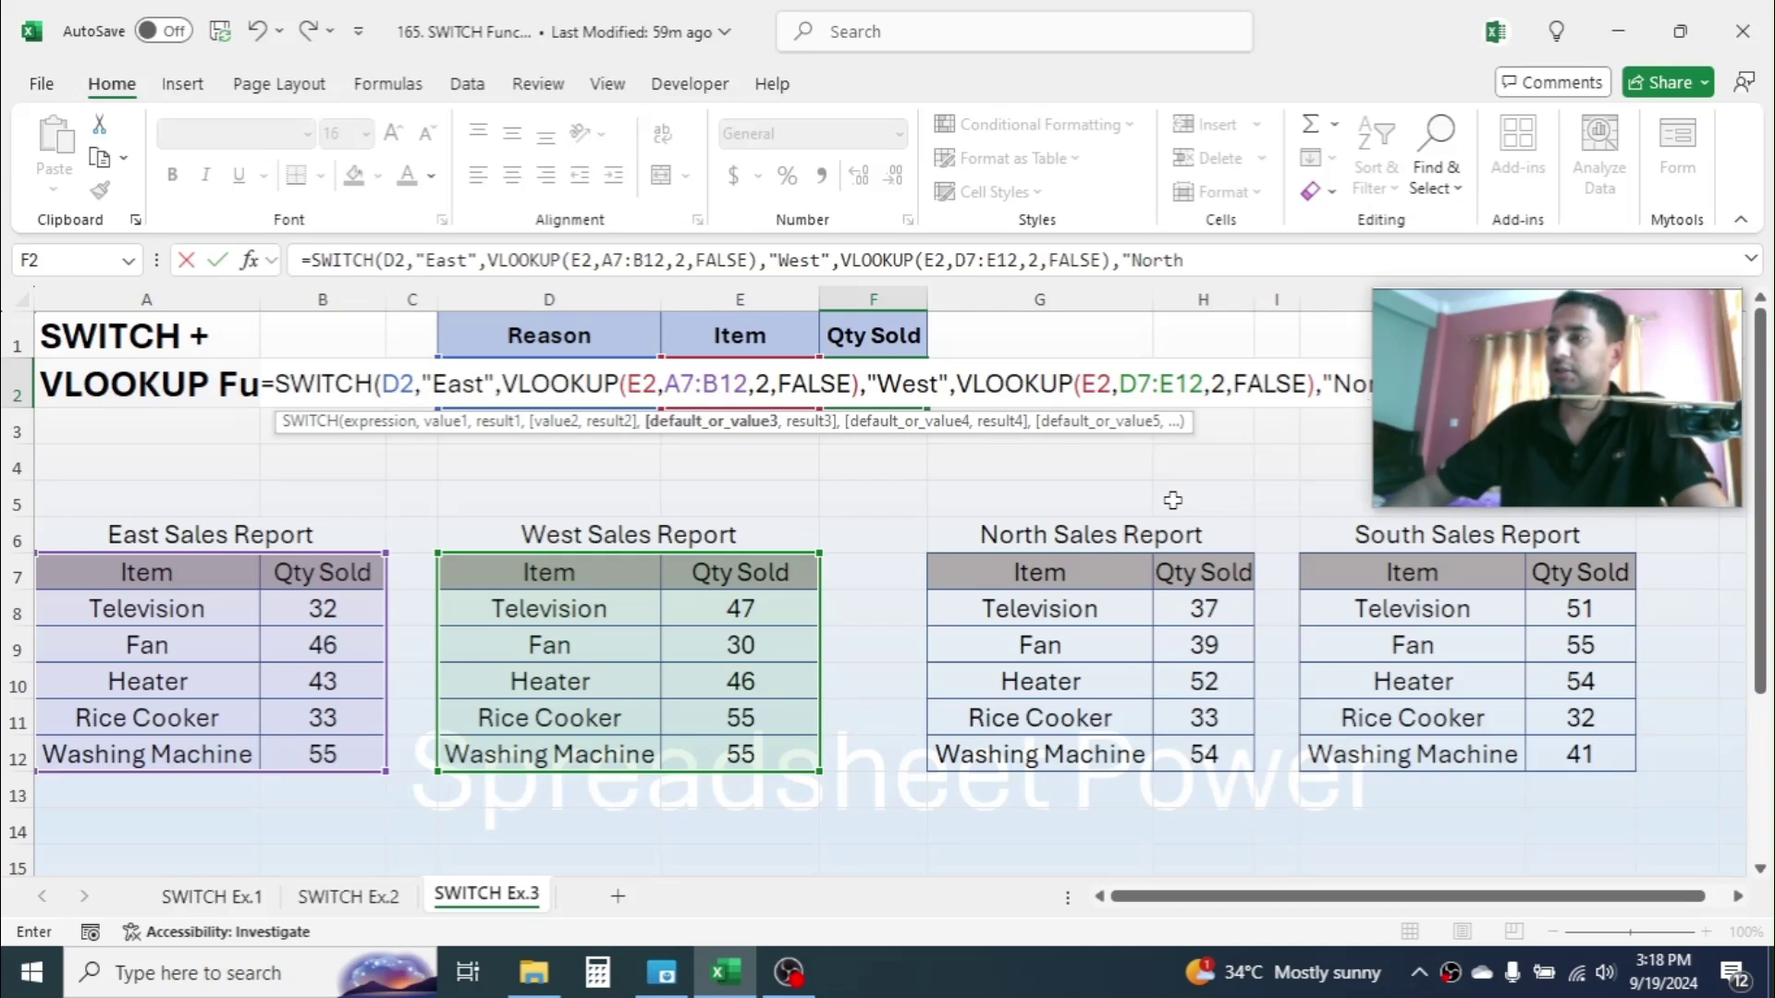
left_click(1217, 256)
type(",")
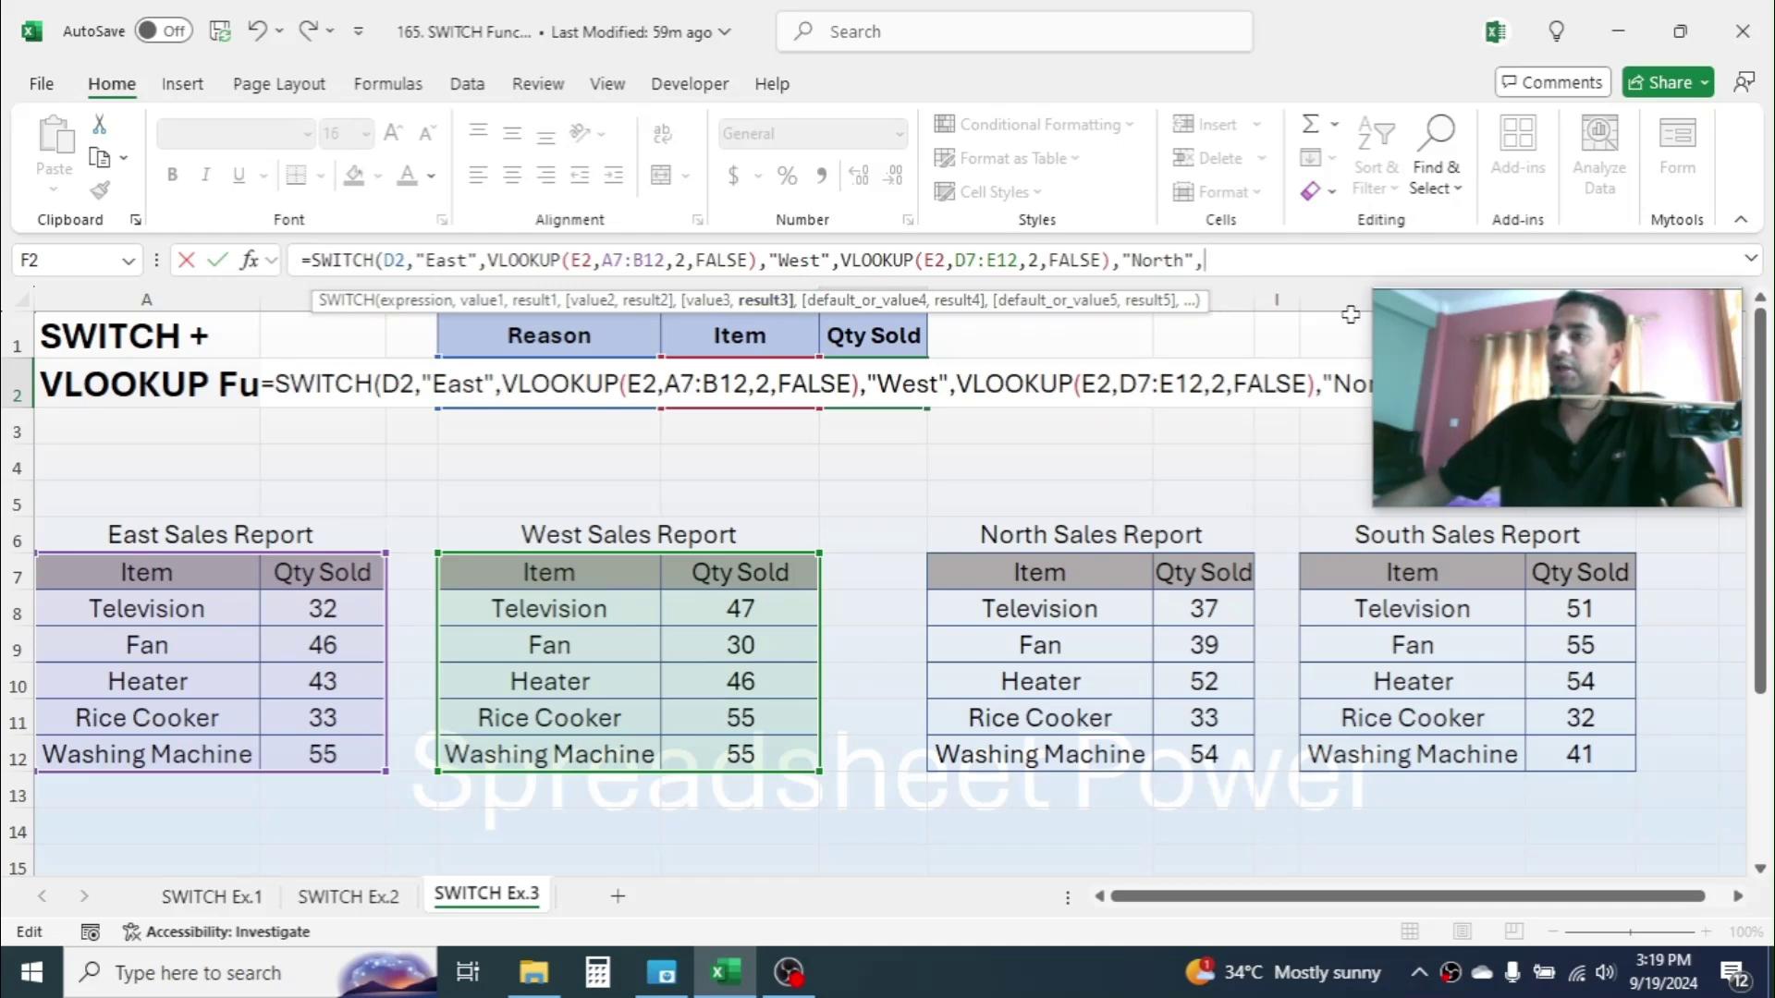
type("VLO")
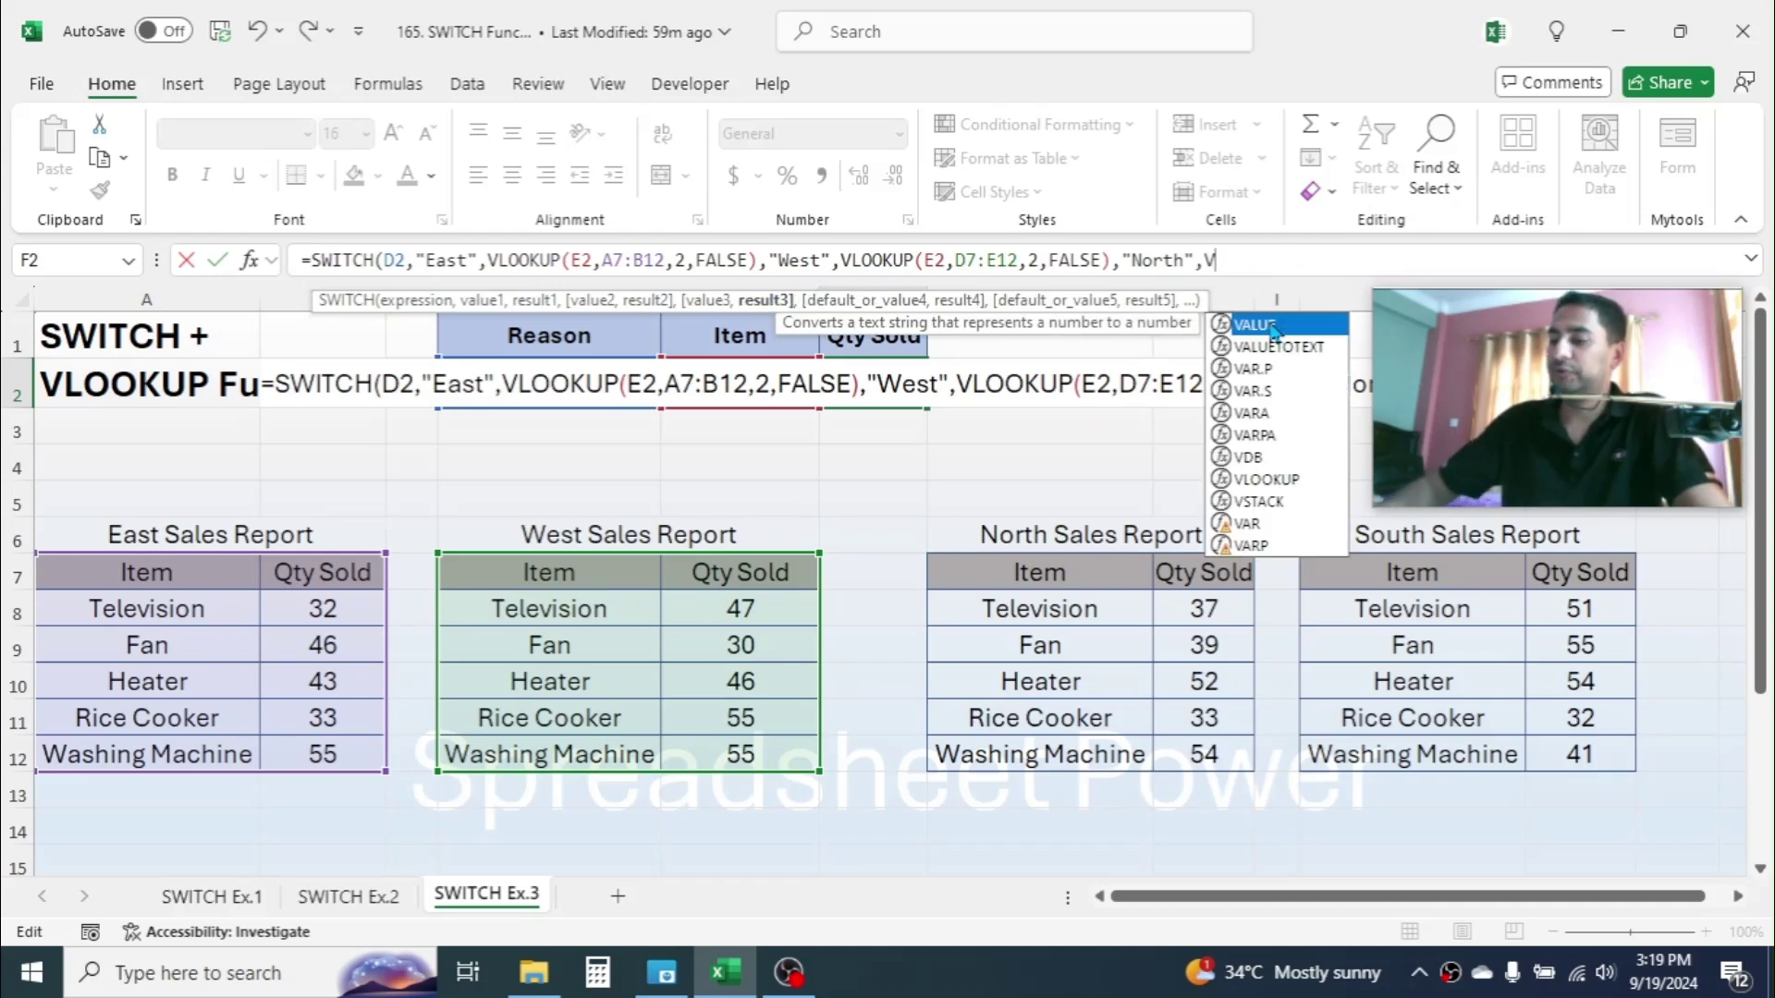
double_click(1272, 333)
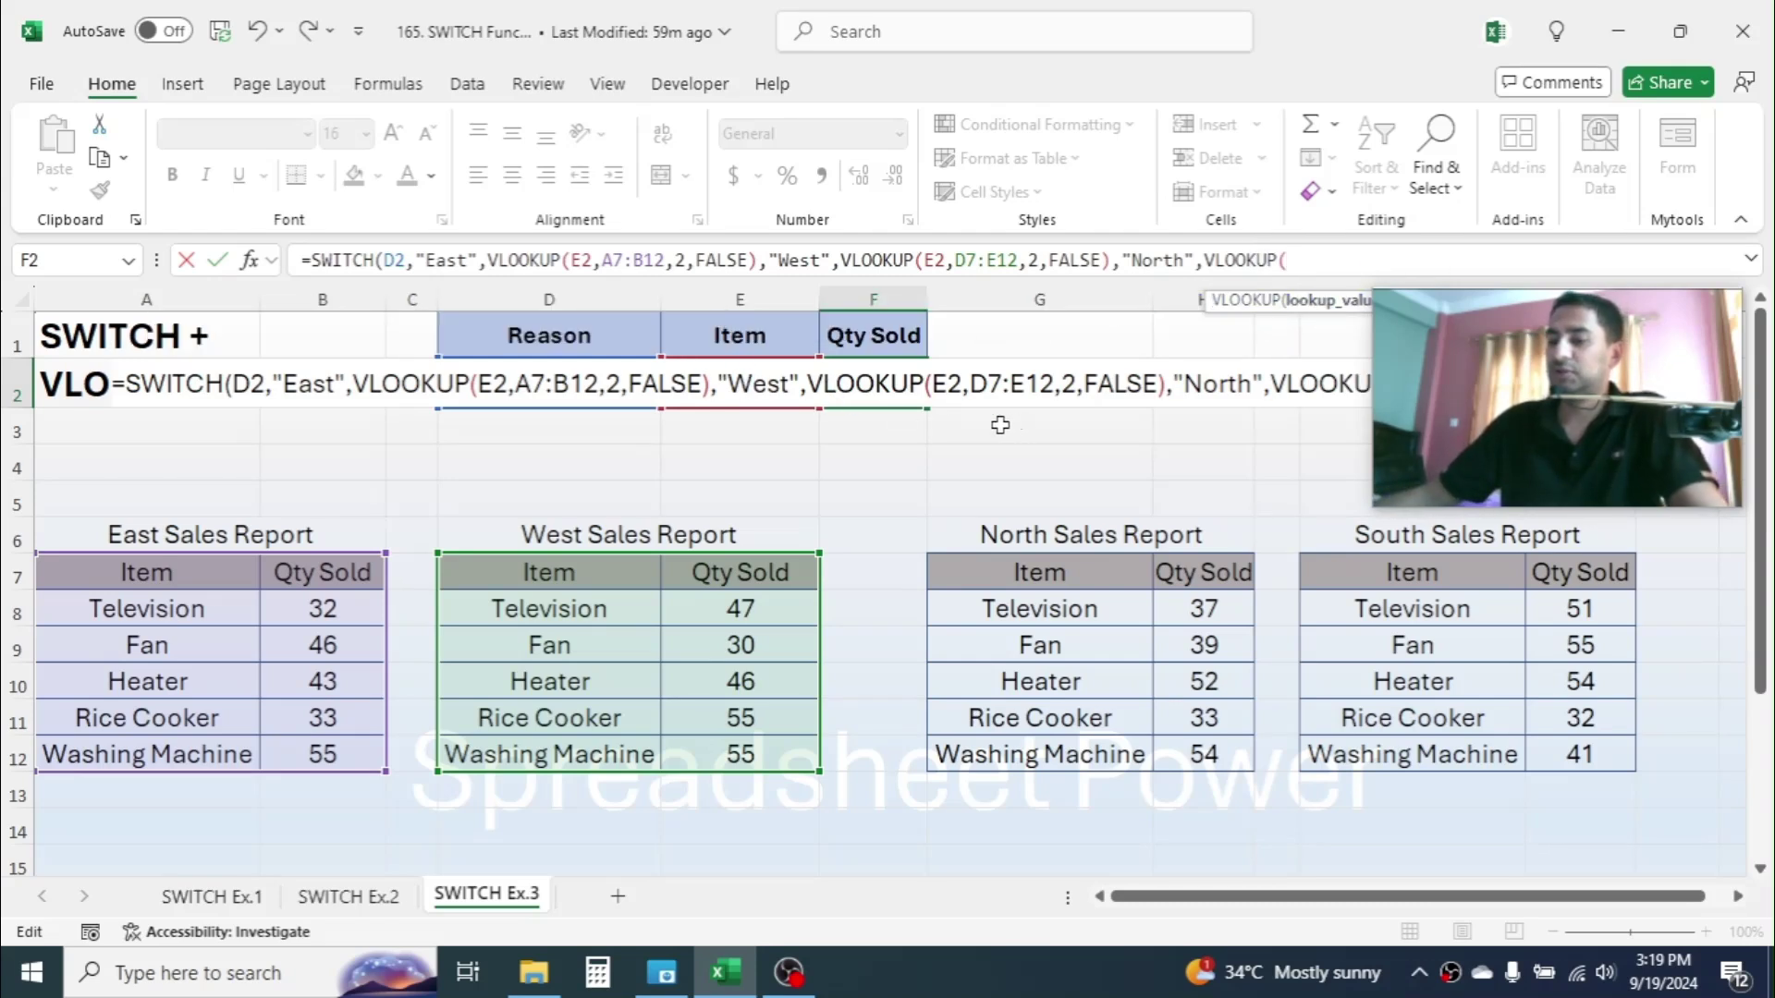
type("E2")
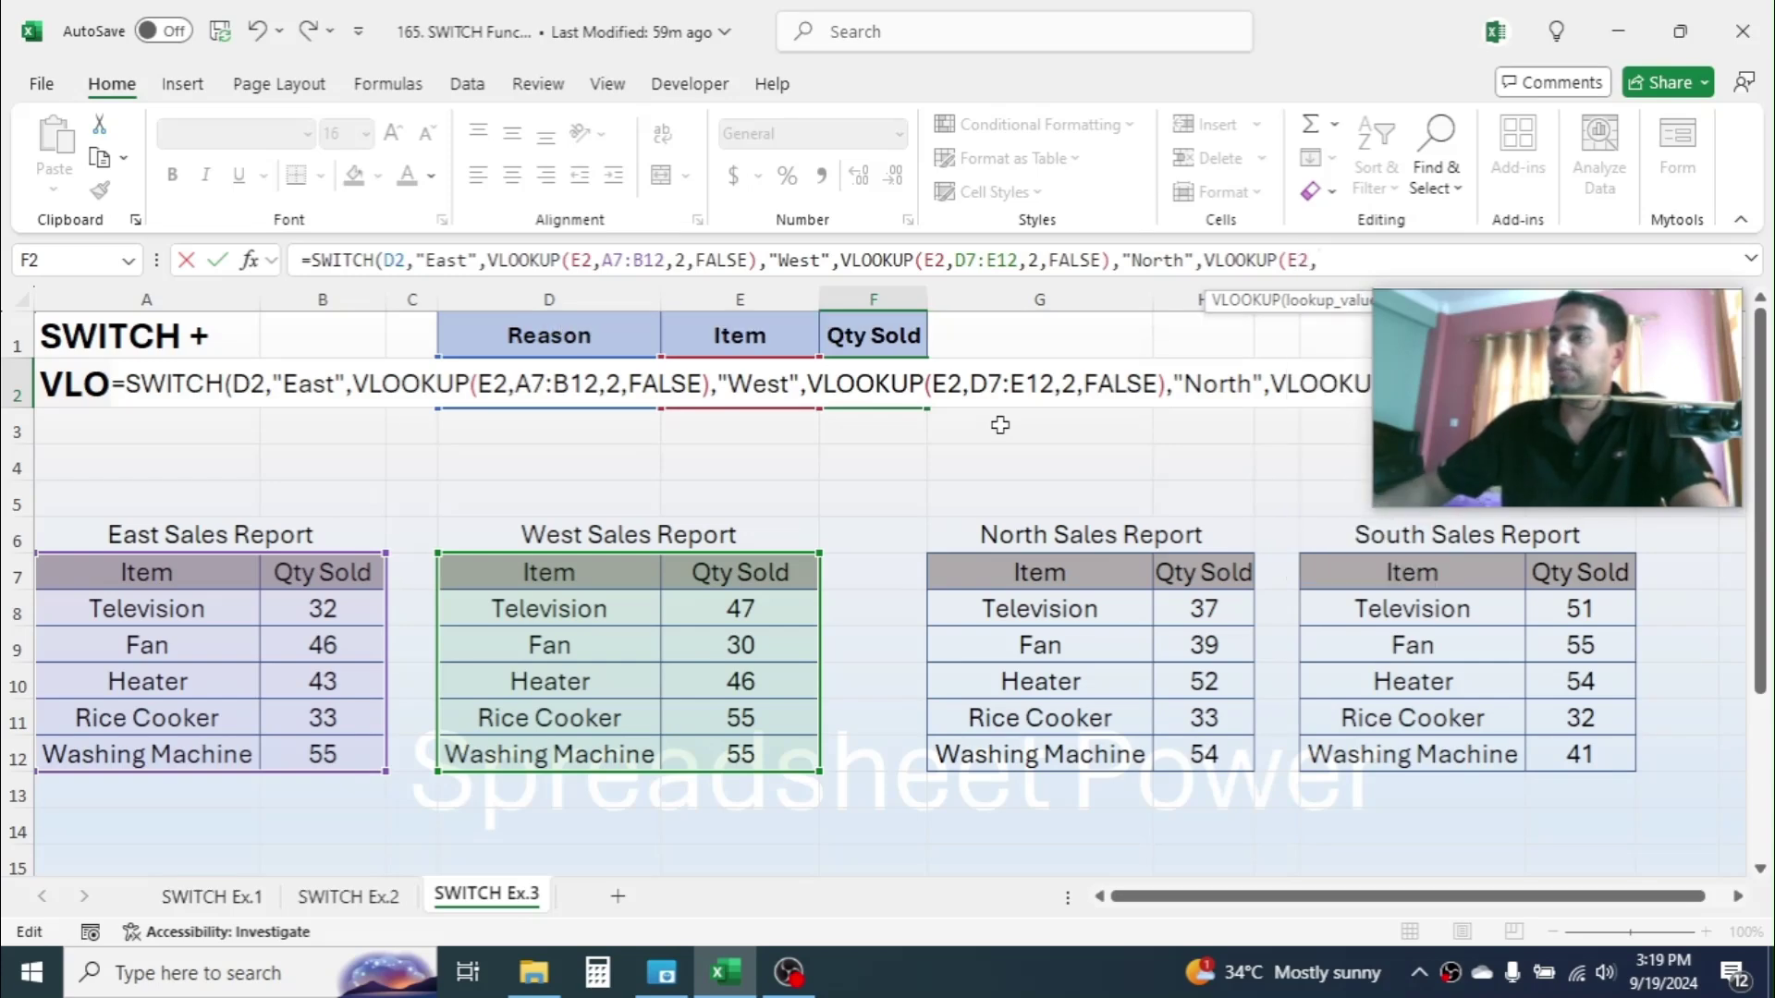
type(",")
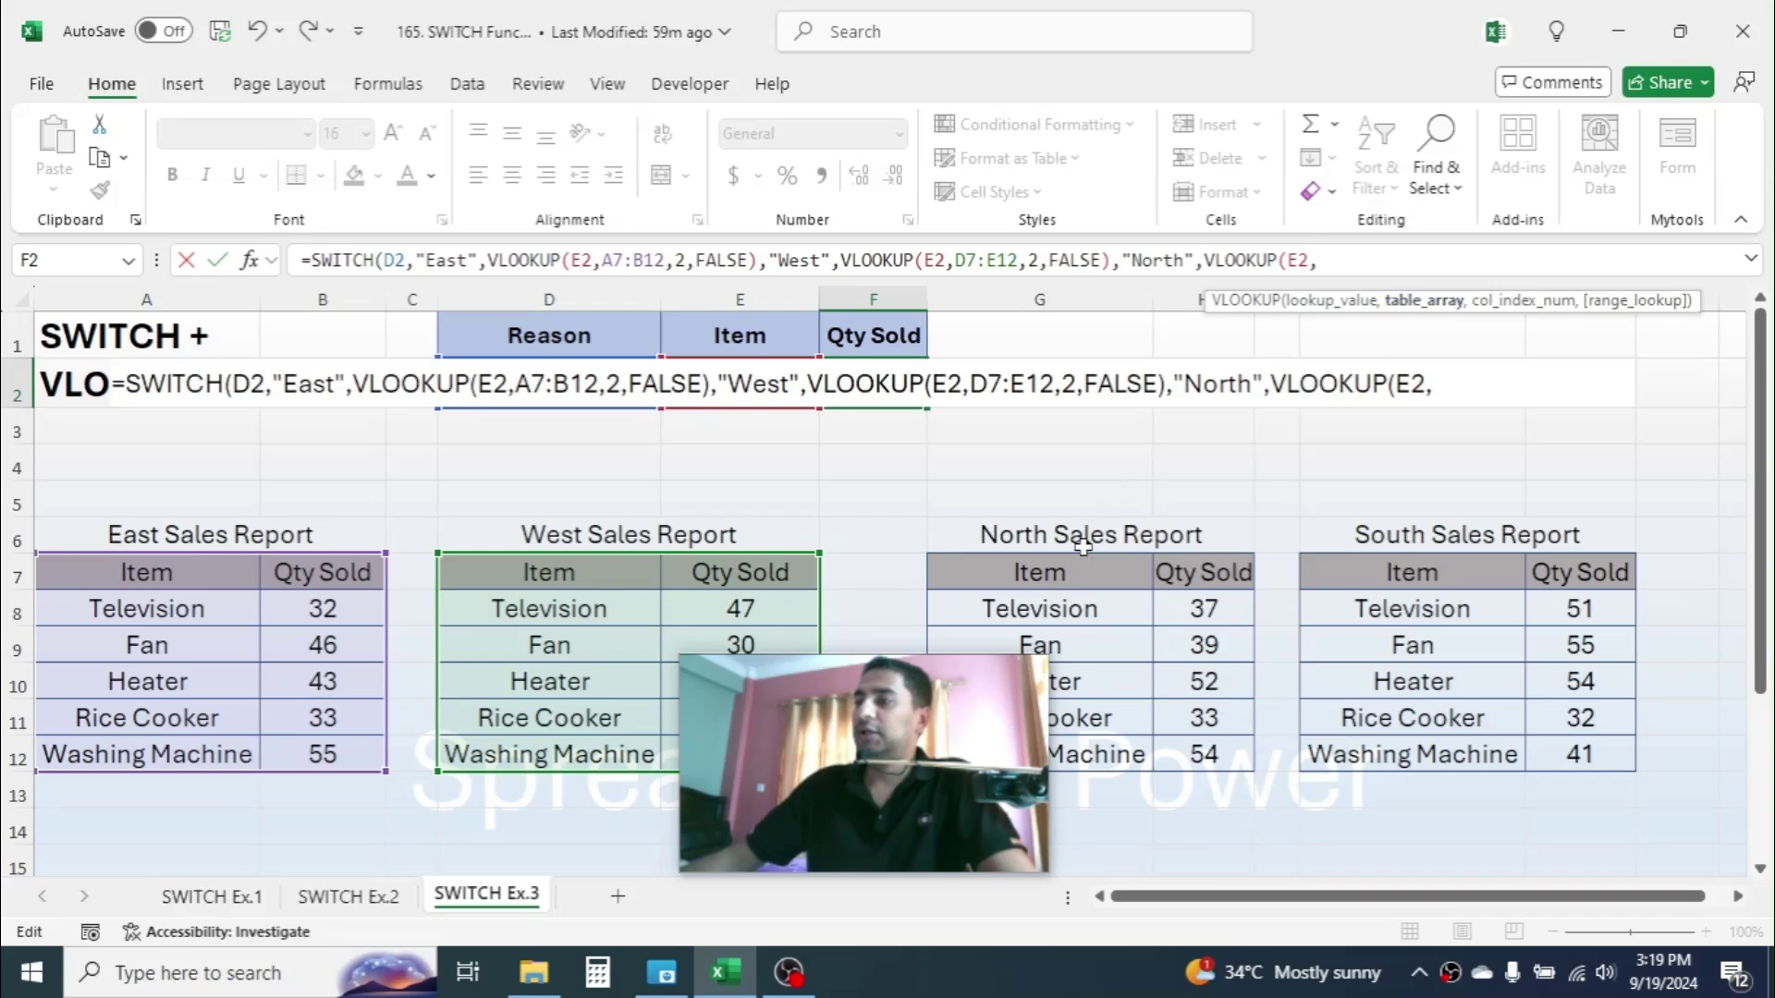
Step: Complete the North VLOOKUP in F2 with table array G7:H12, column index 2 and exact match FALSE, closing its parenthesis
left_click_drag(1064, 571, 1193, 745)
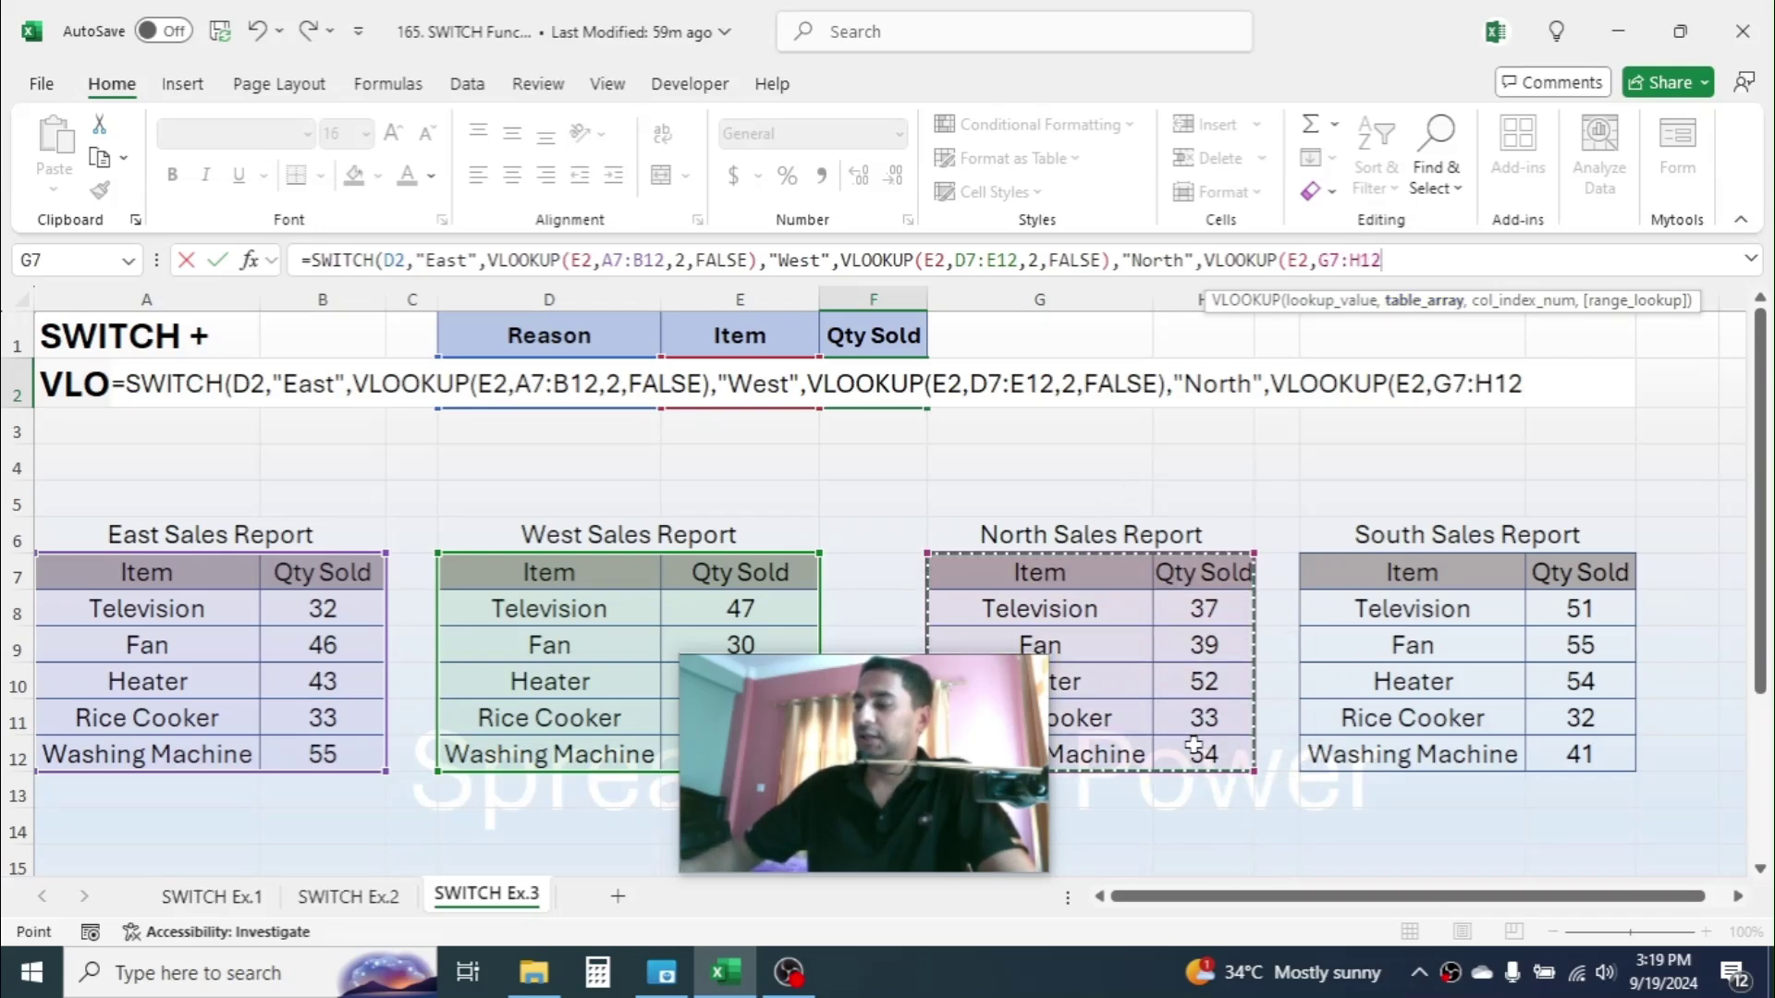
type(",")
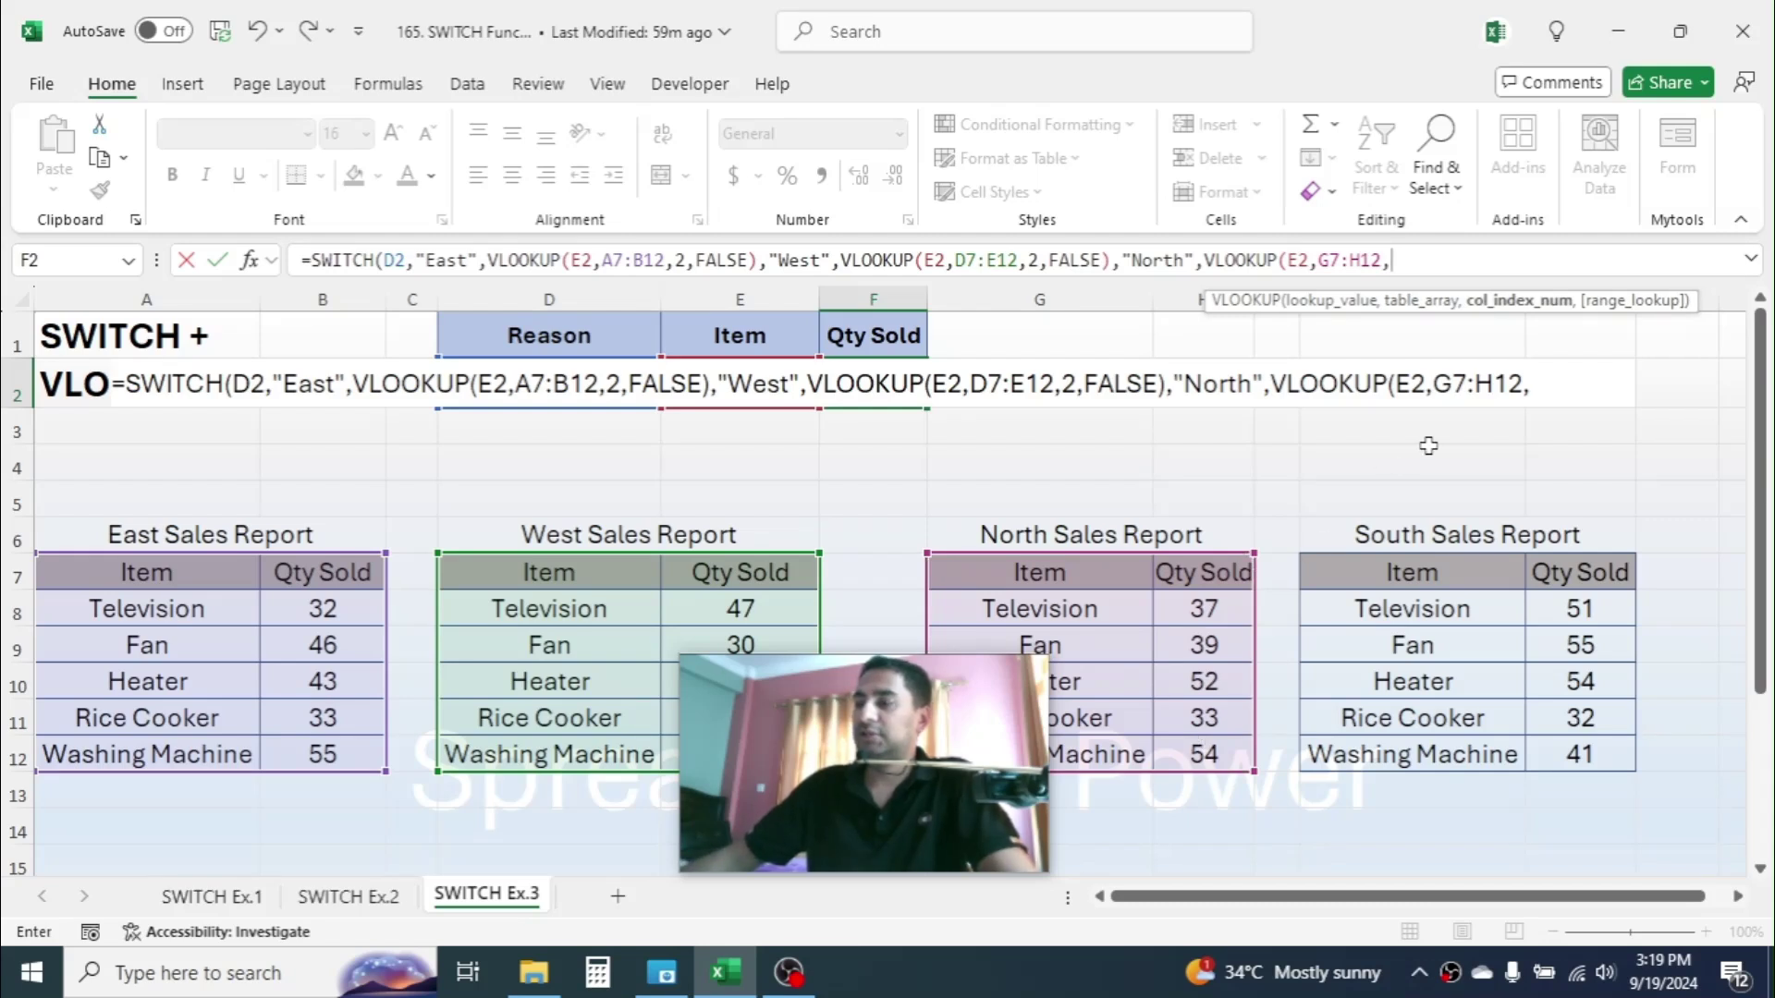
type("2,")
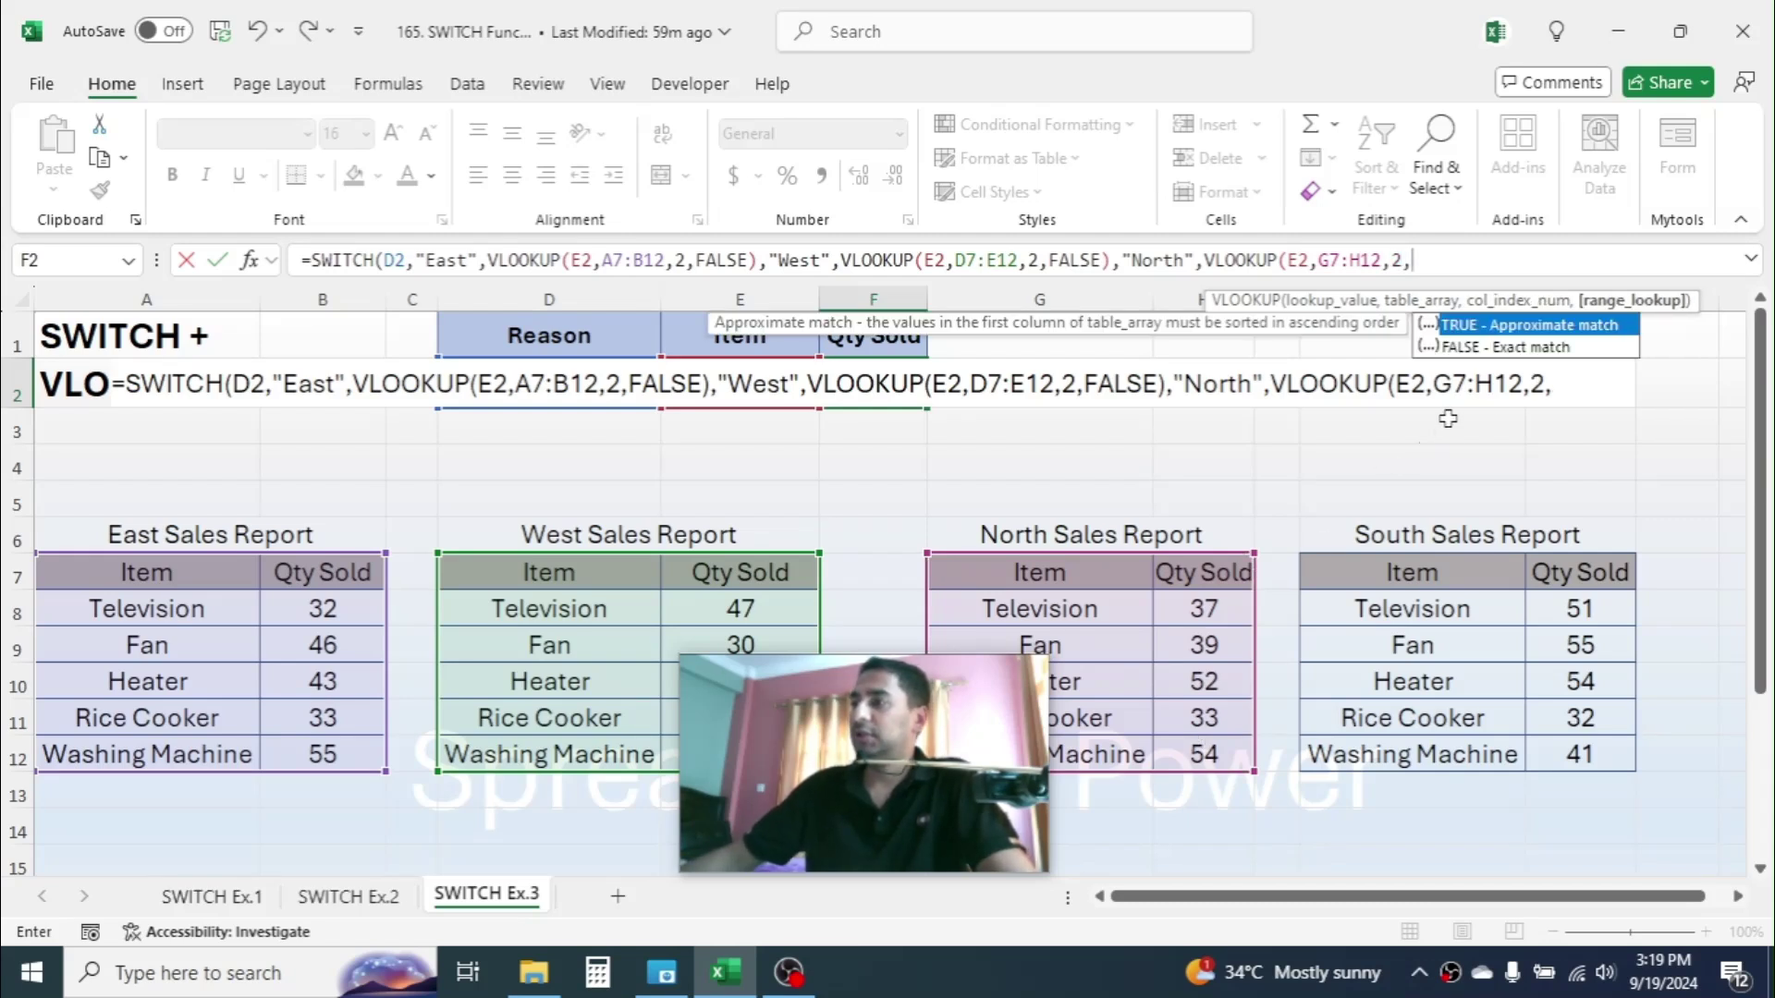
double_click(1533, 348)
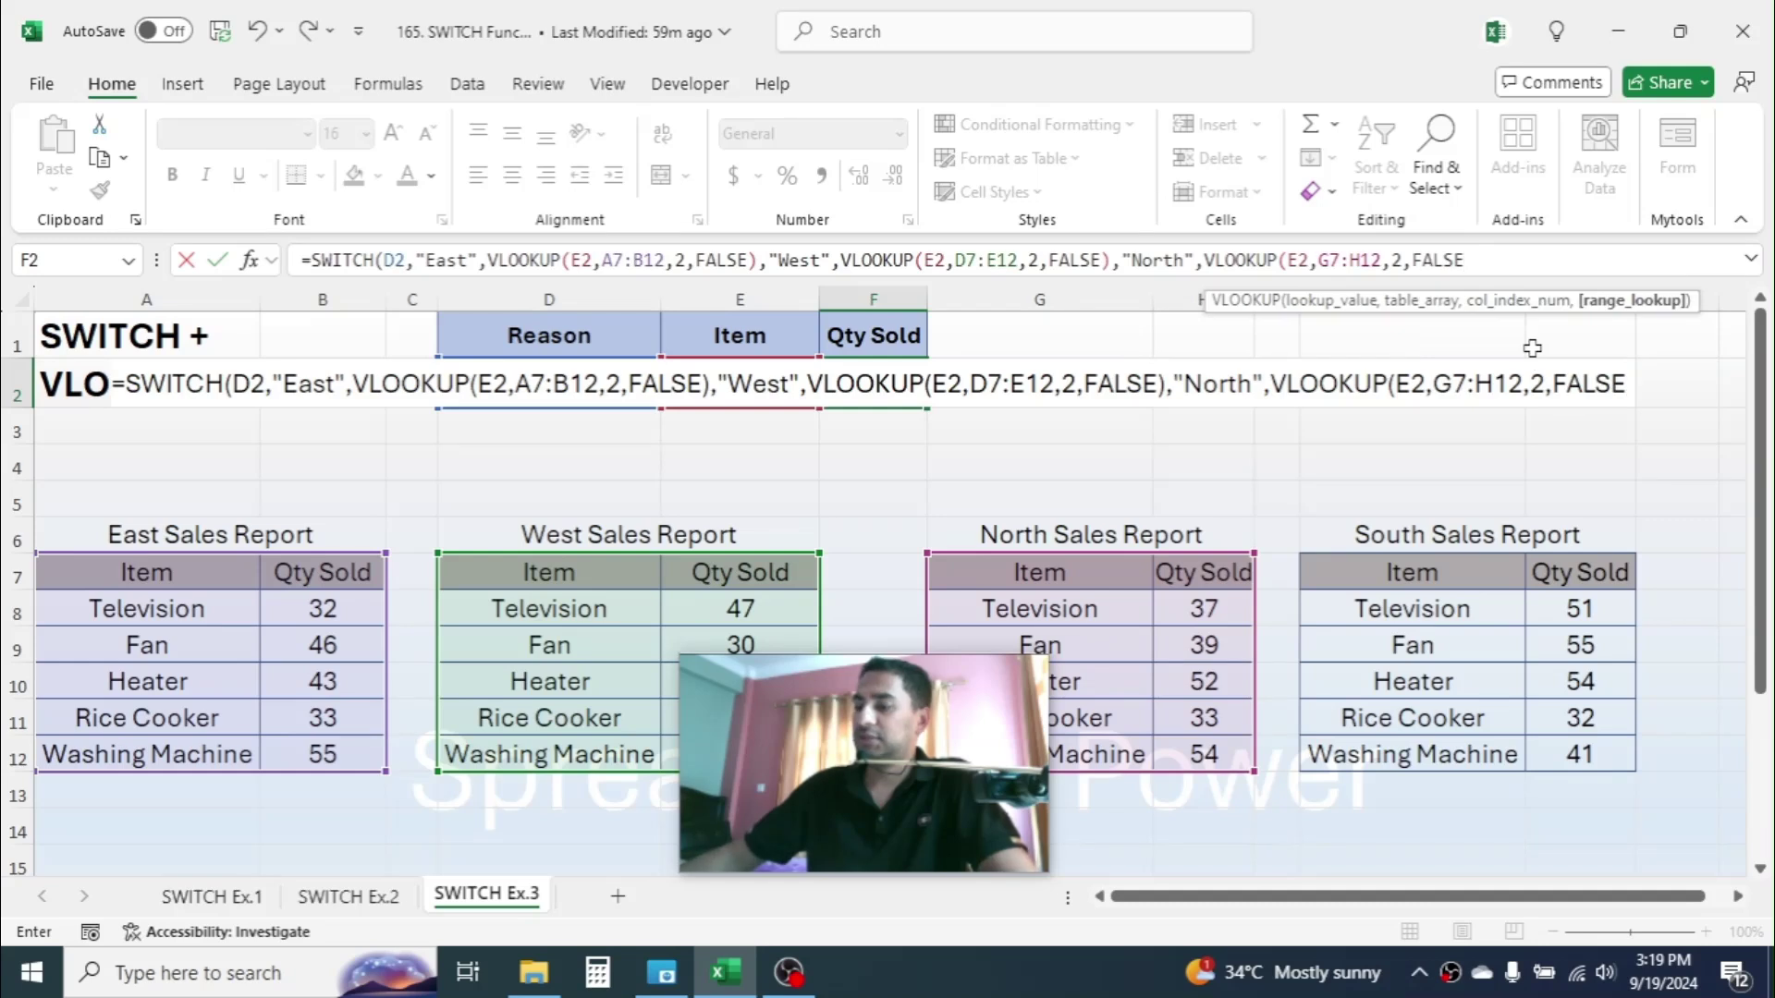
type(")")
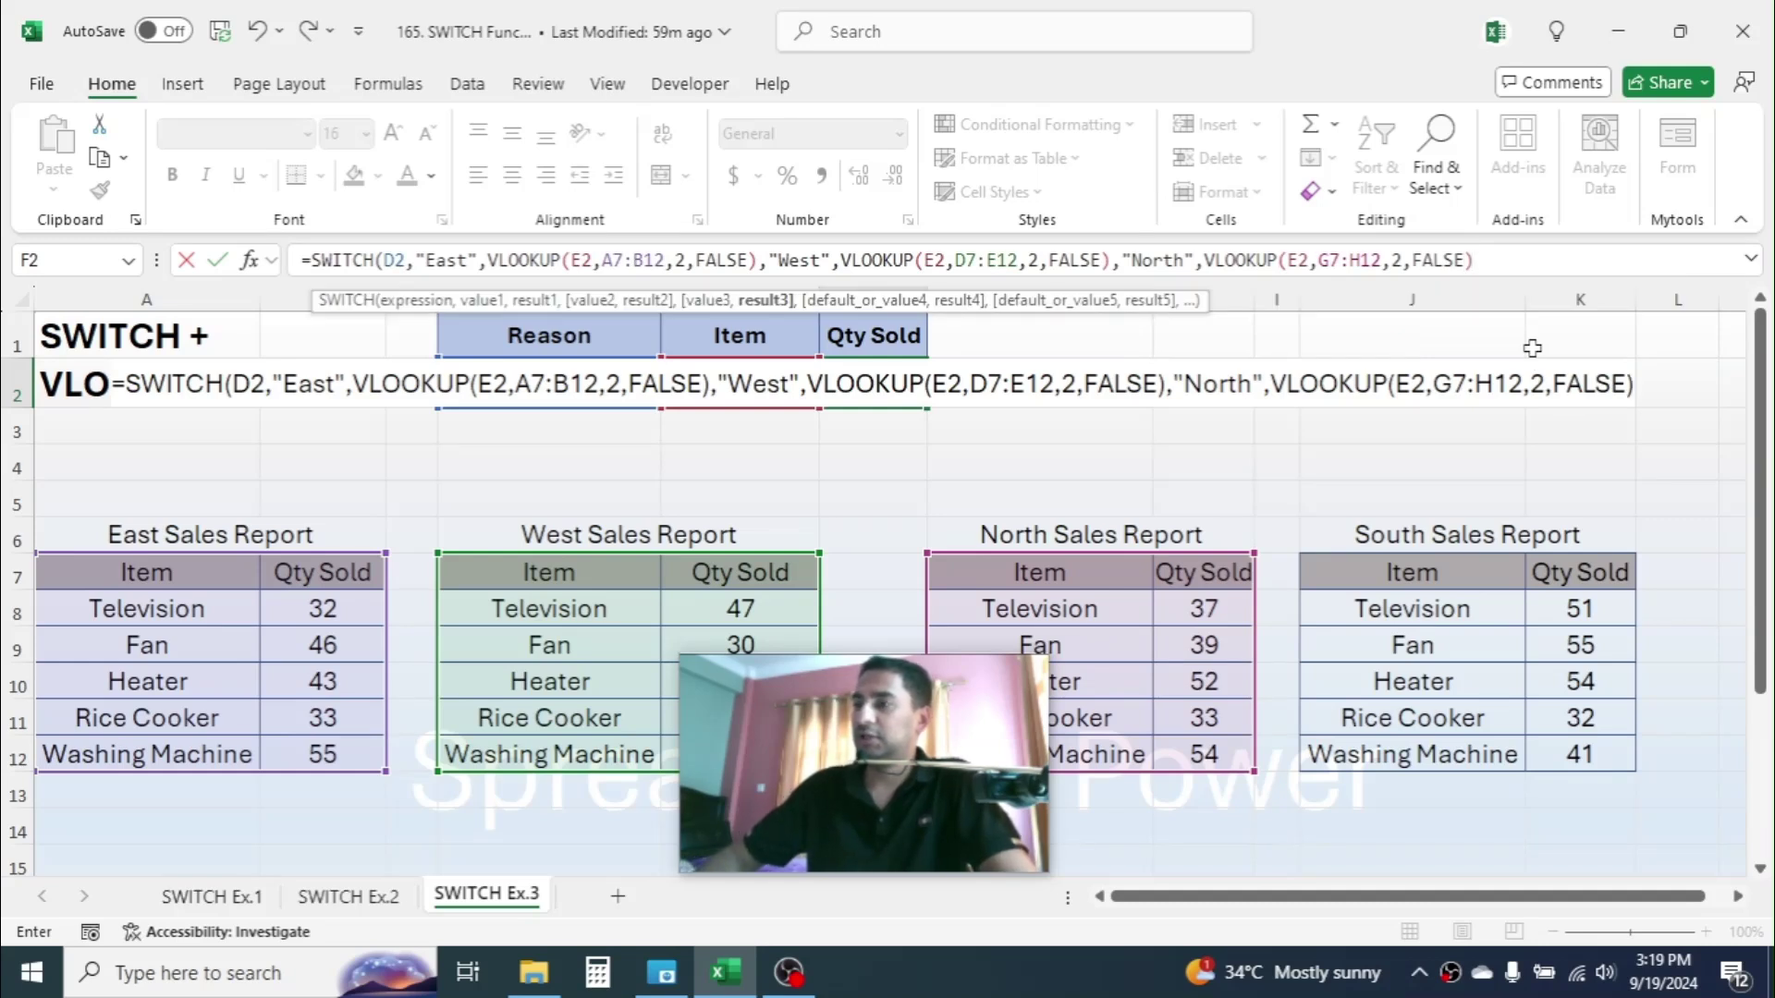
Step: Add the value "South" to the SWITCH formula in F2 and start its VLOOKUP result with lookup value E2
type(",")
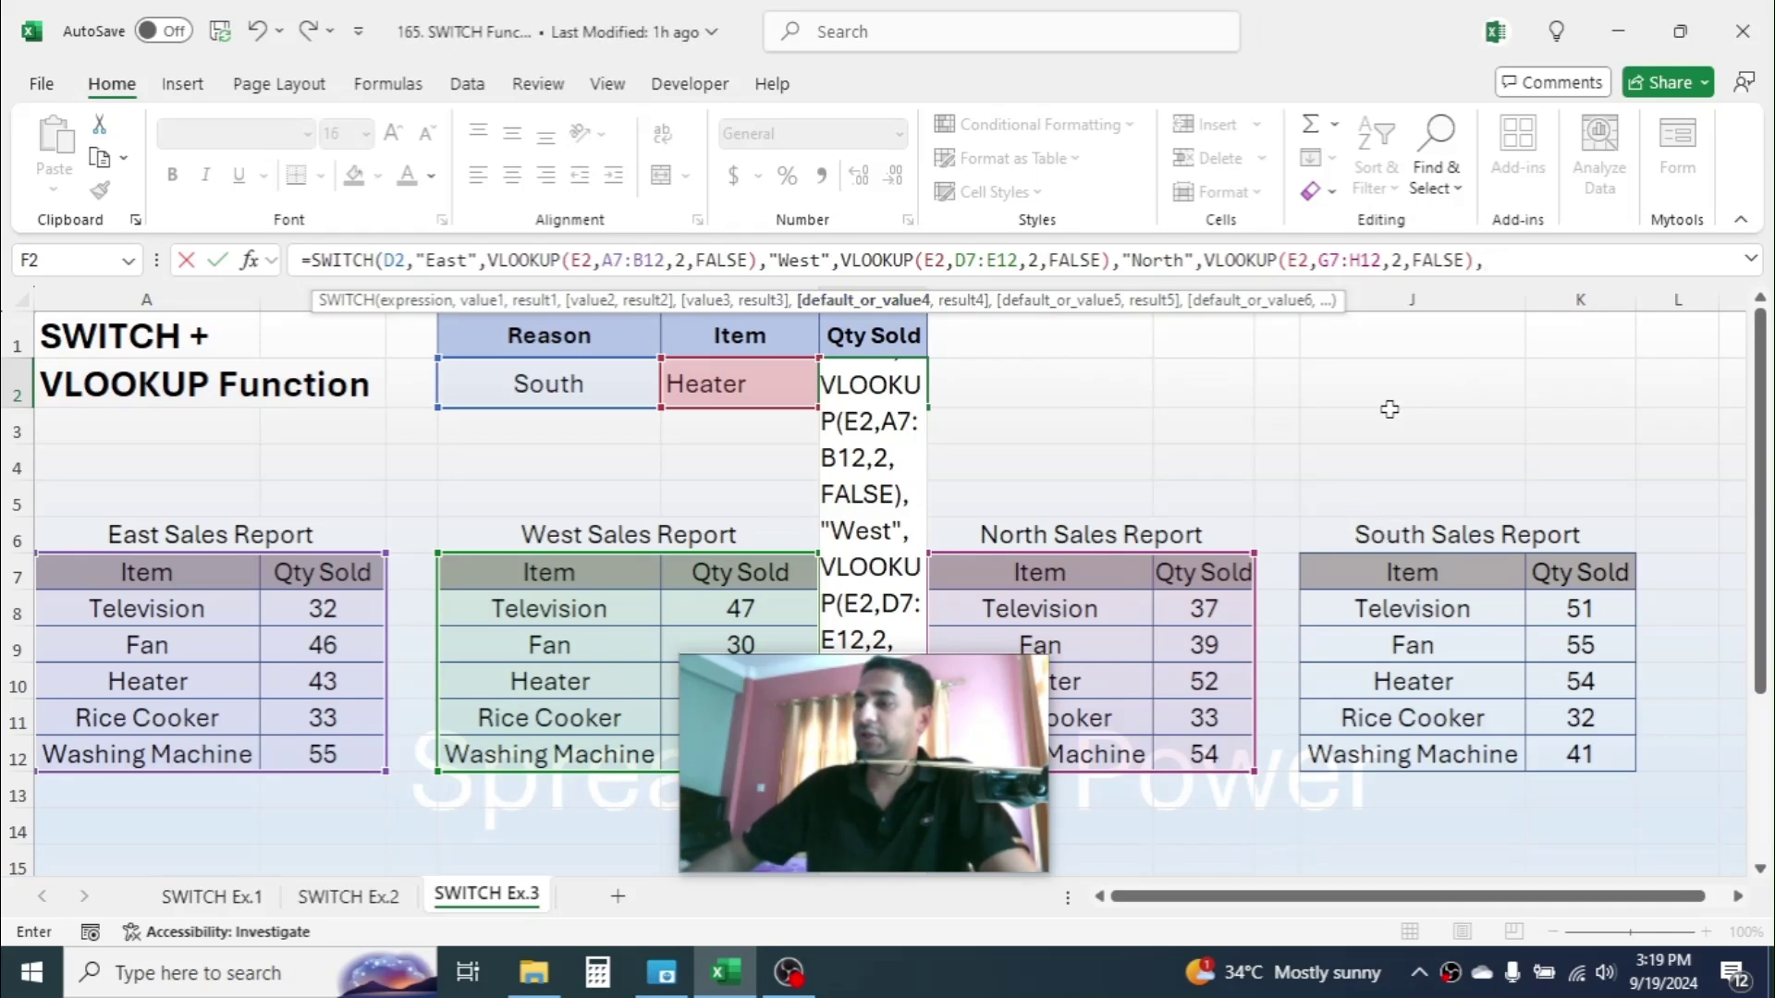
type("\"Sout")
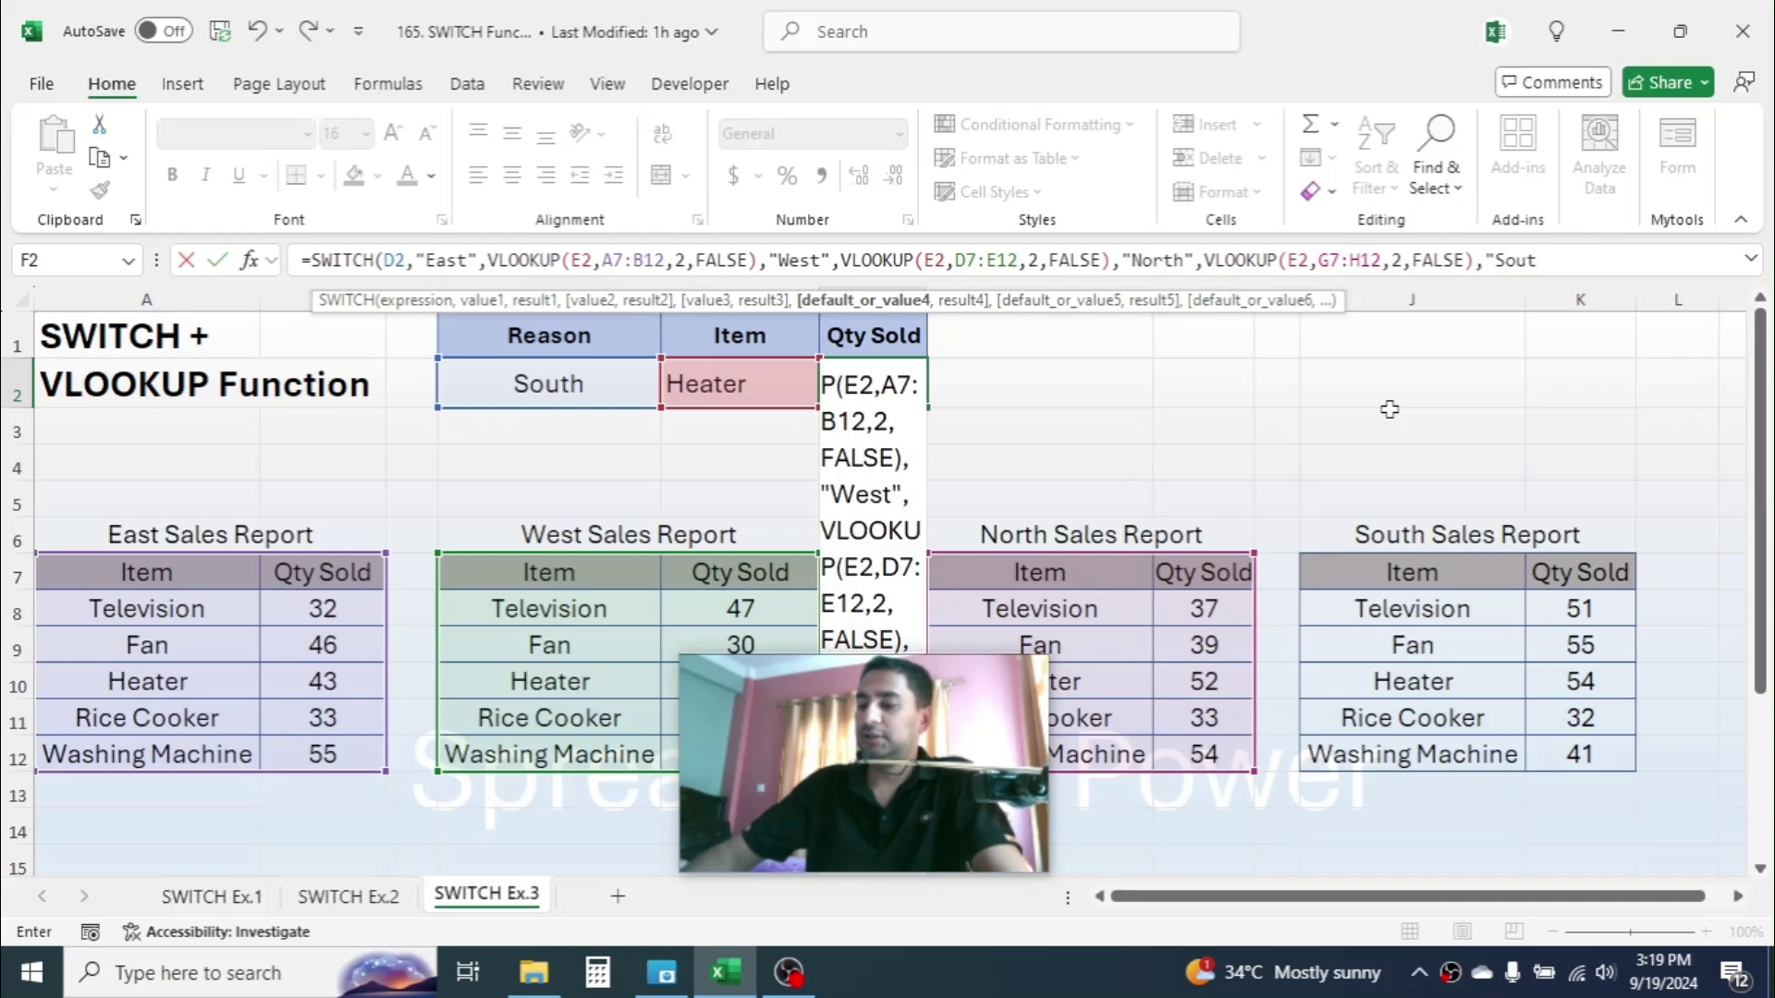
type("h\"")
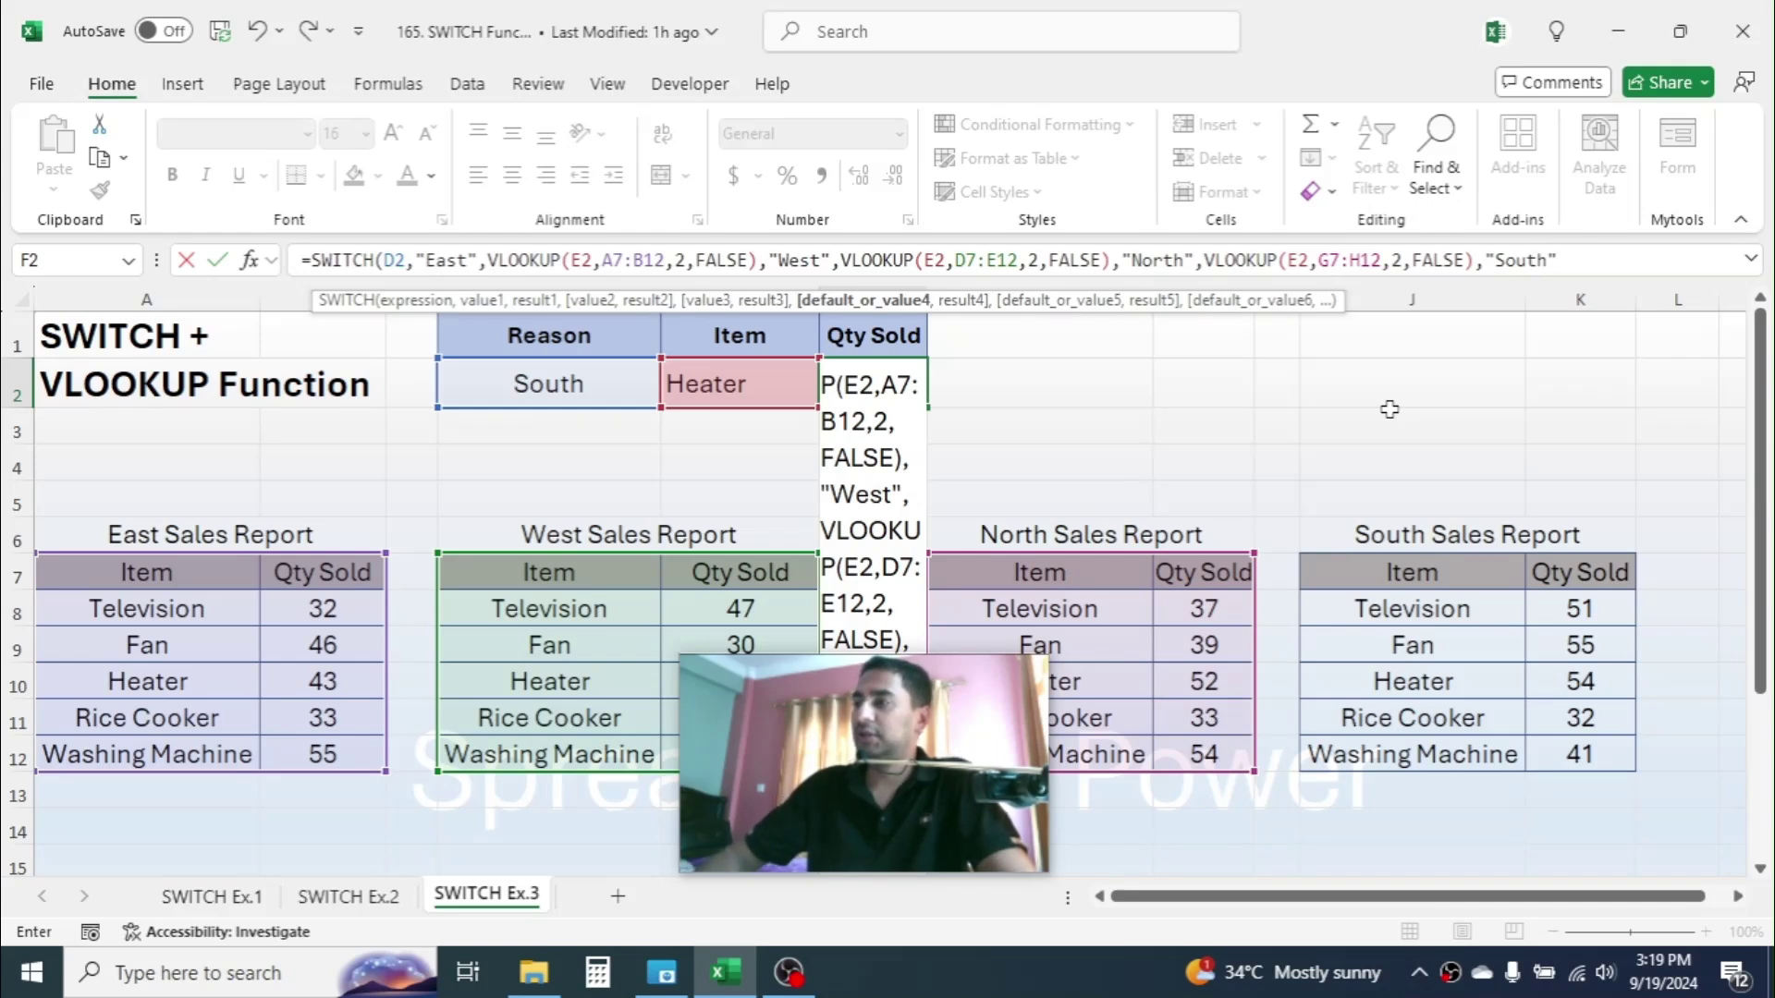
type(",")
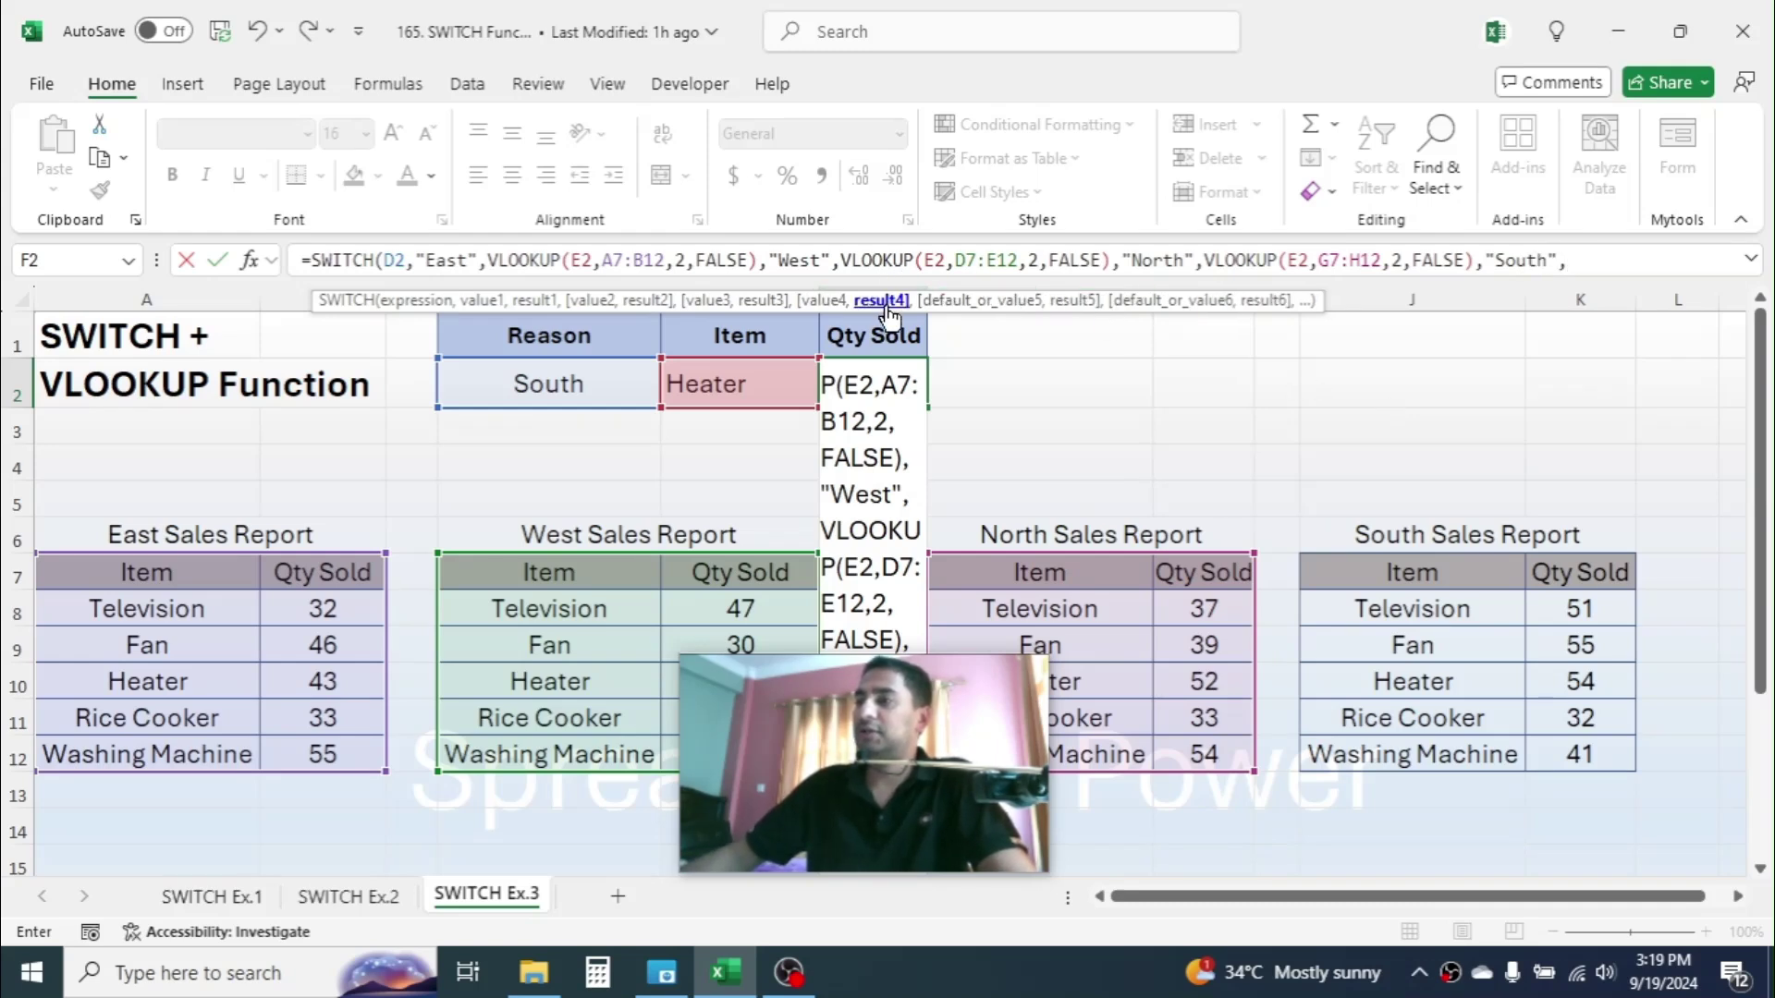
type("VLOOKUP")
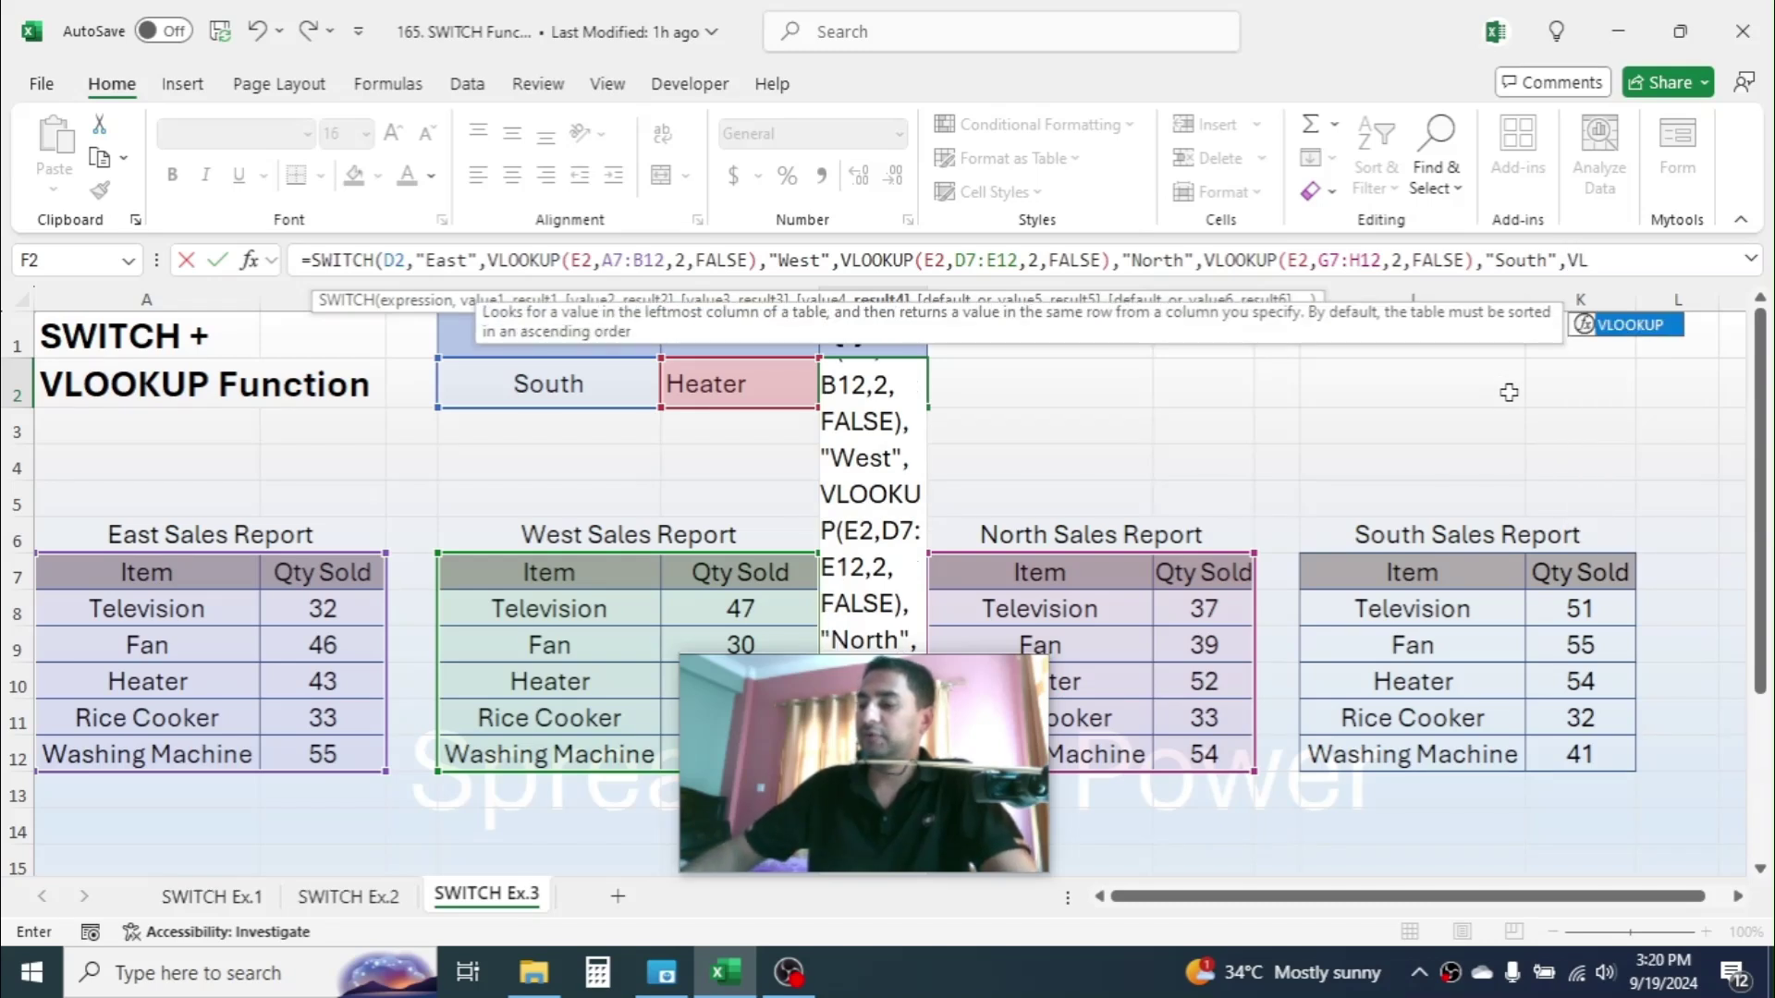
type("(")
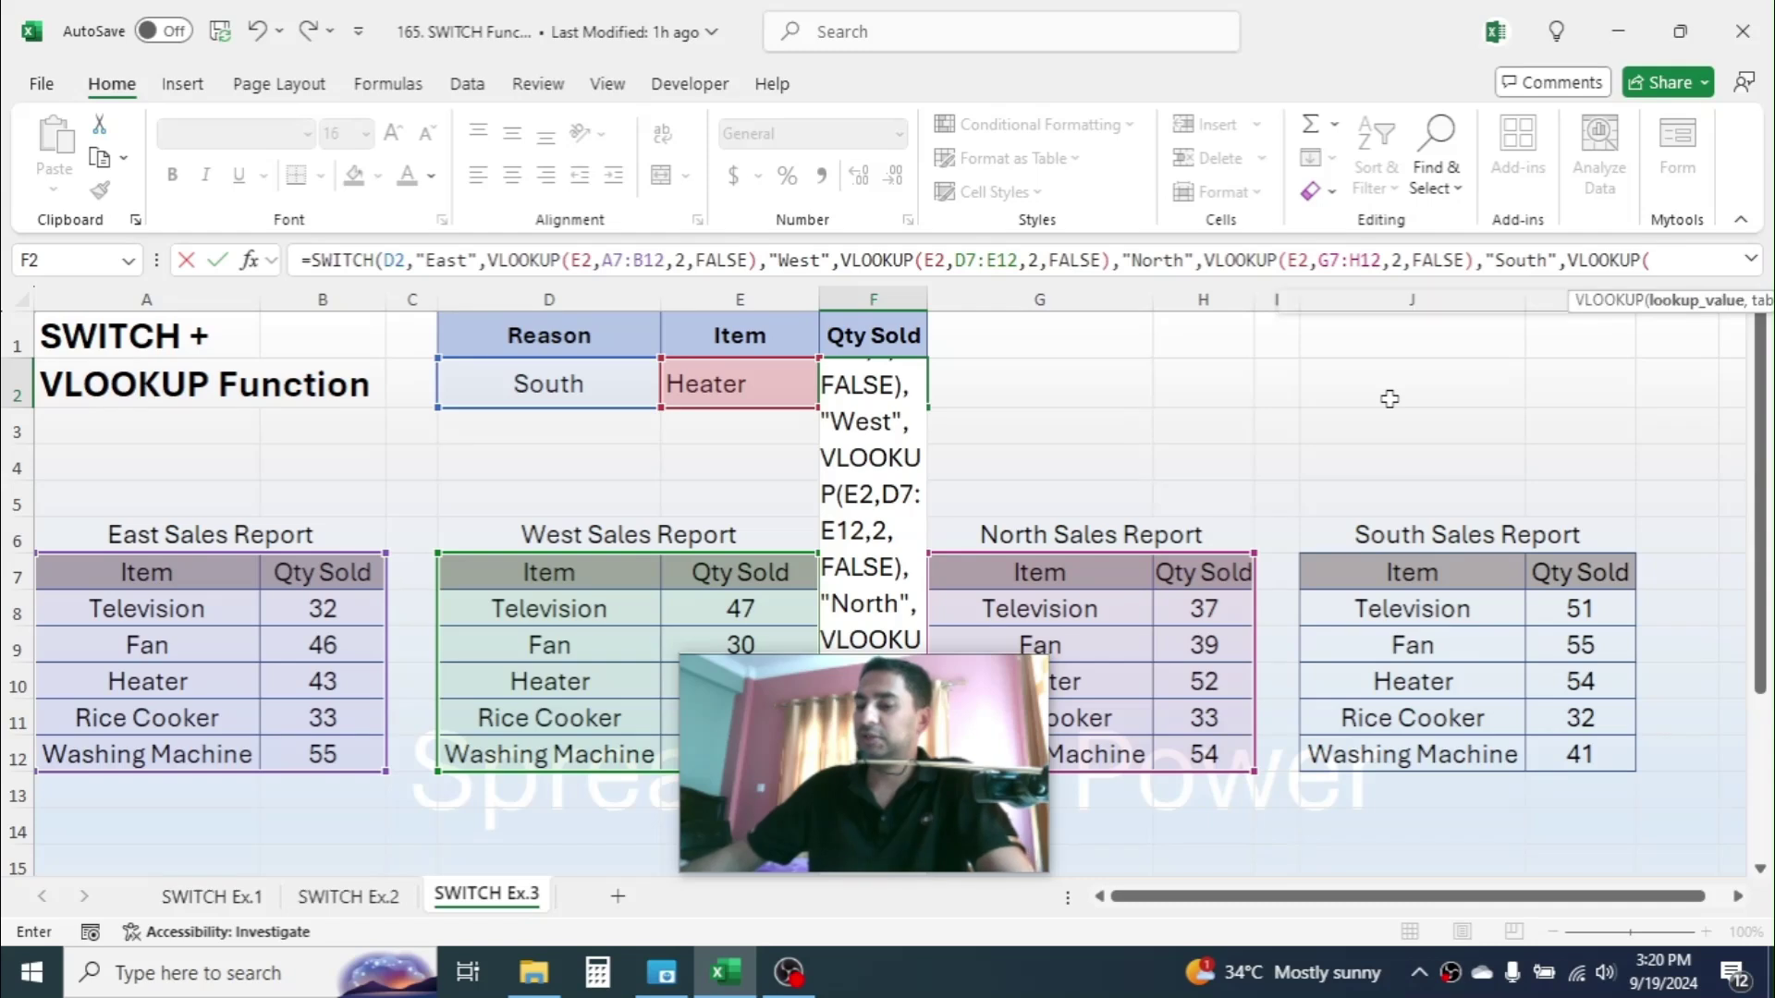
type("E2,")
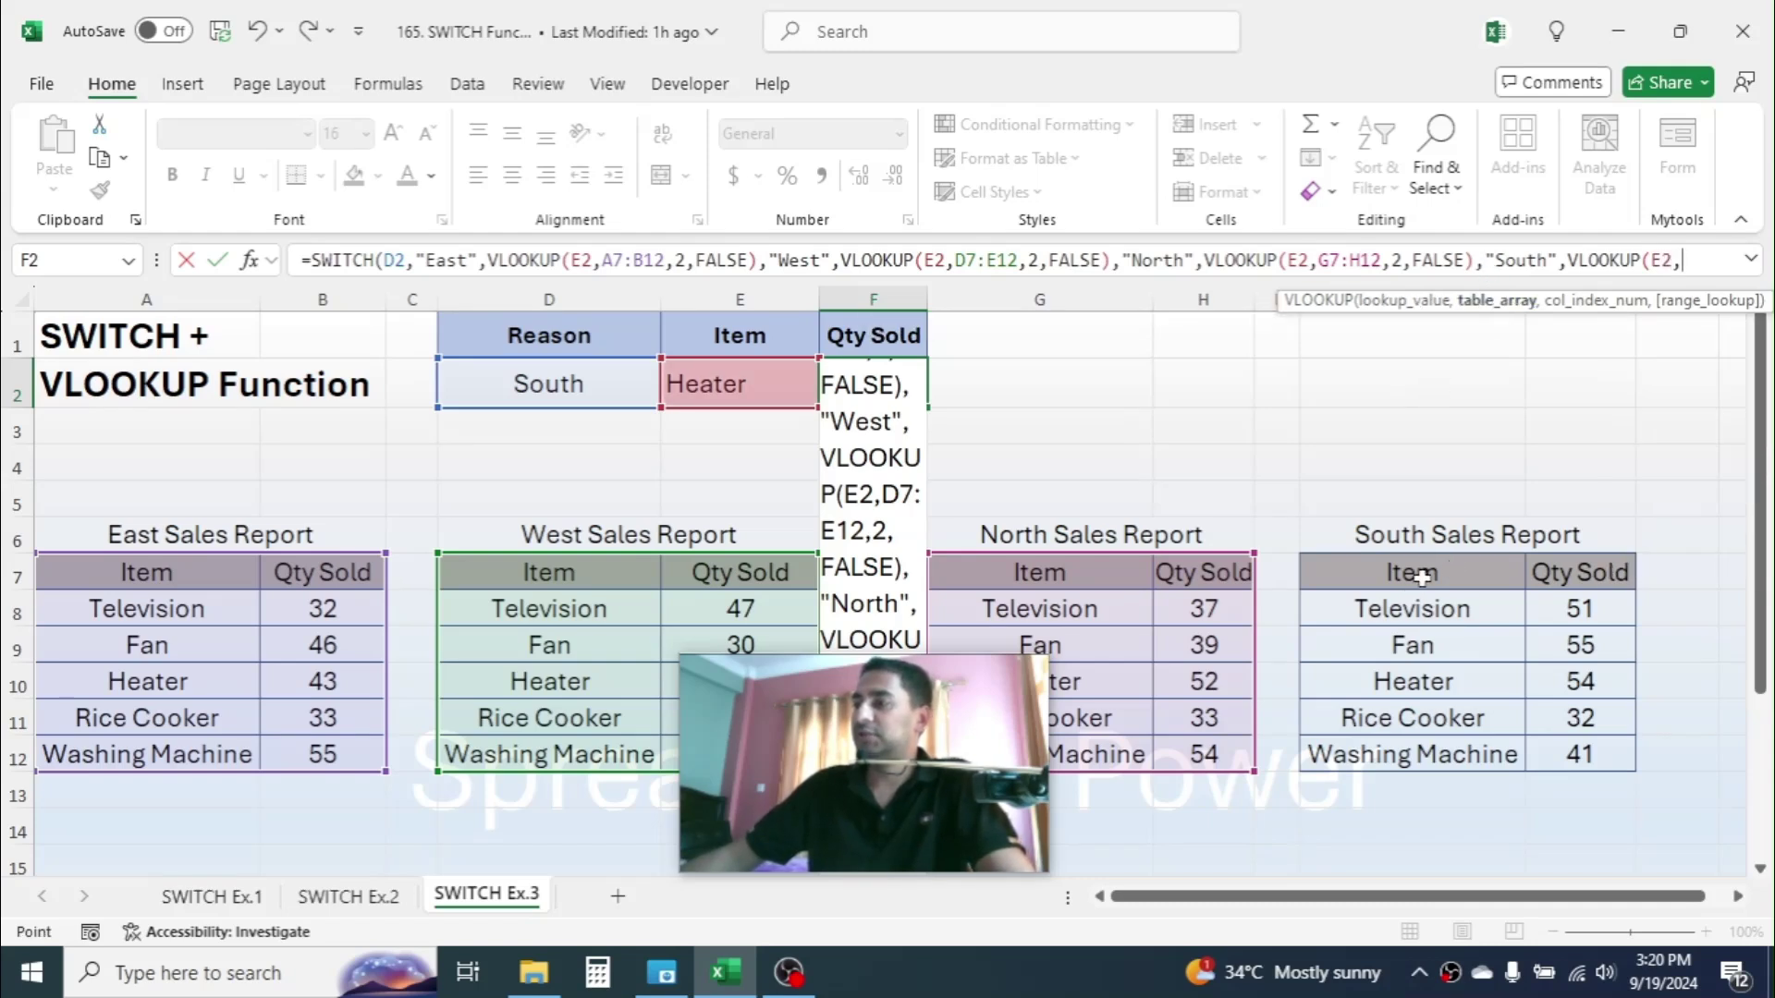
Step: Complete the South VLOOKUP in F2 with table array J7:K12, column index 2 and exact match FALSE, closing its parenthesis
left_click_drag(1422, 576, 1576, 753)
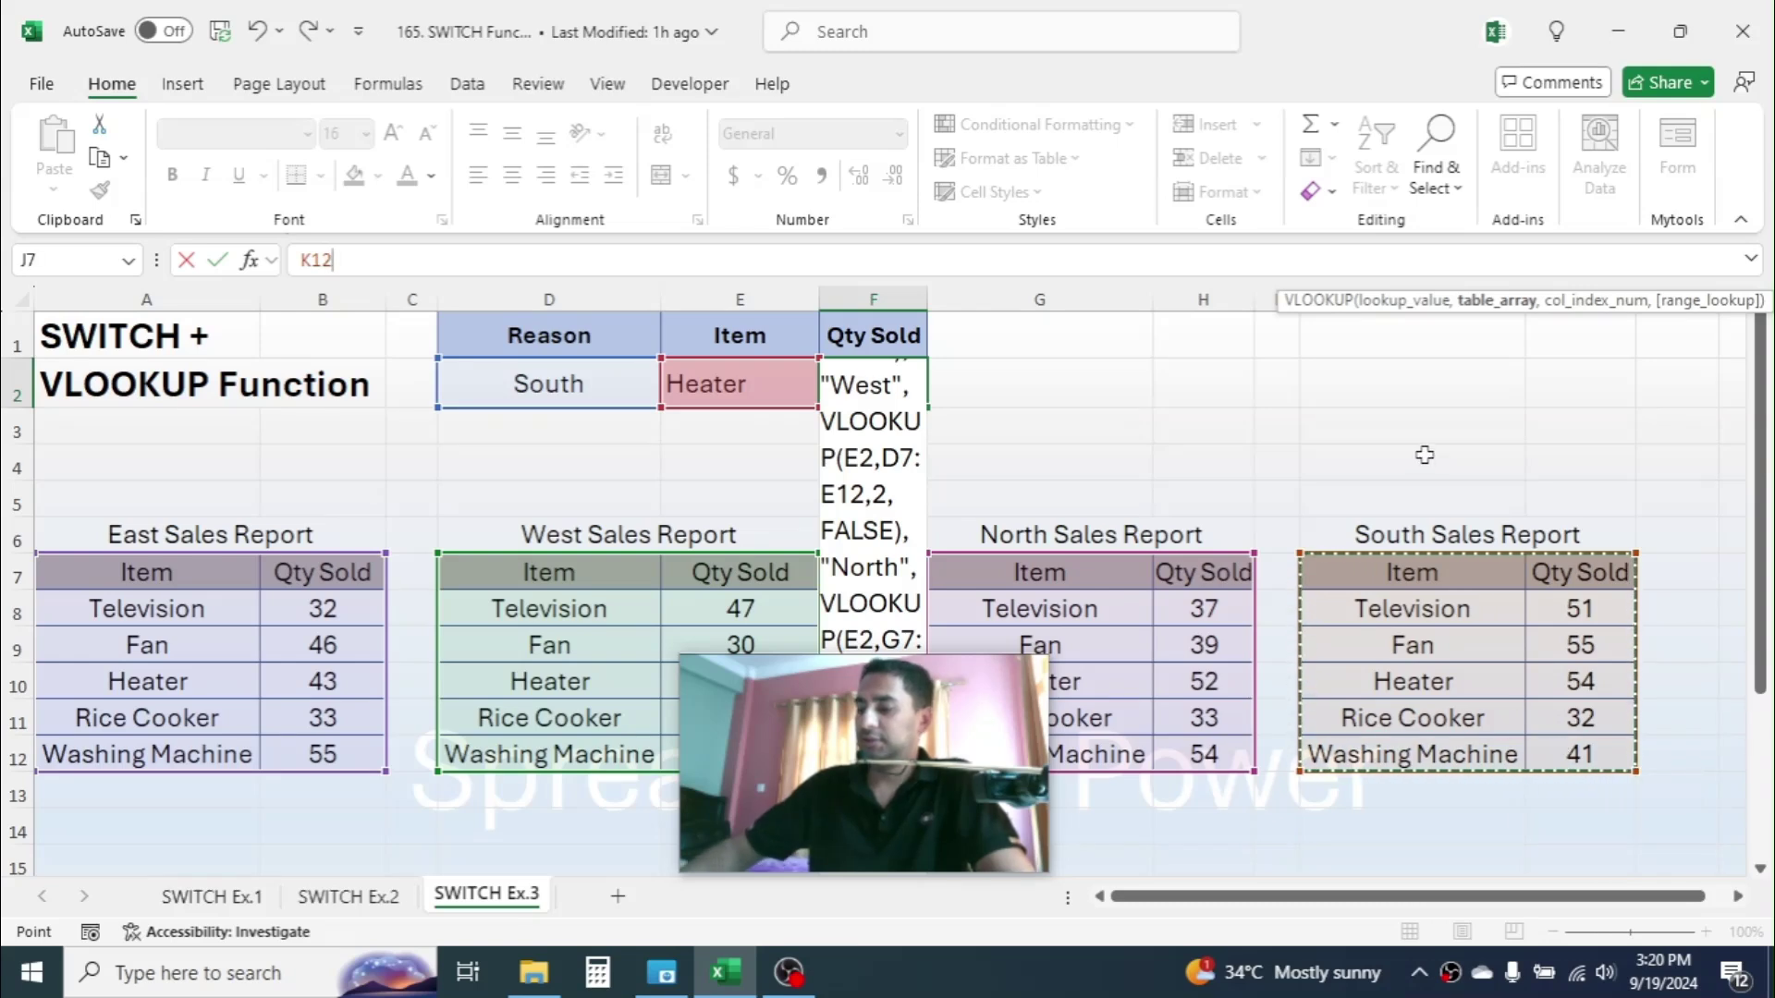
type(",")
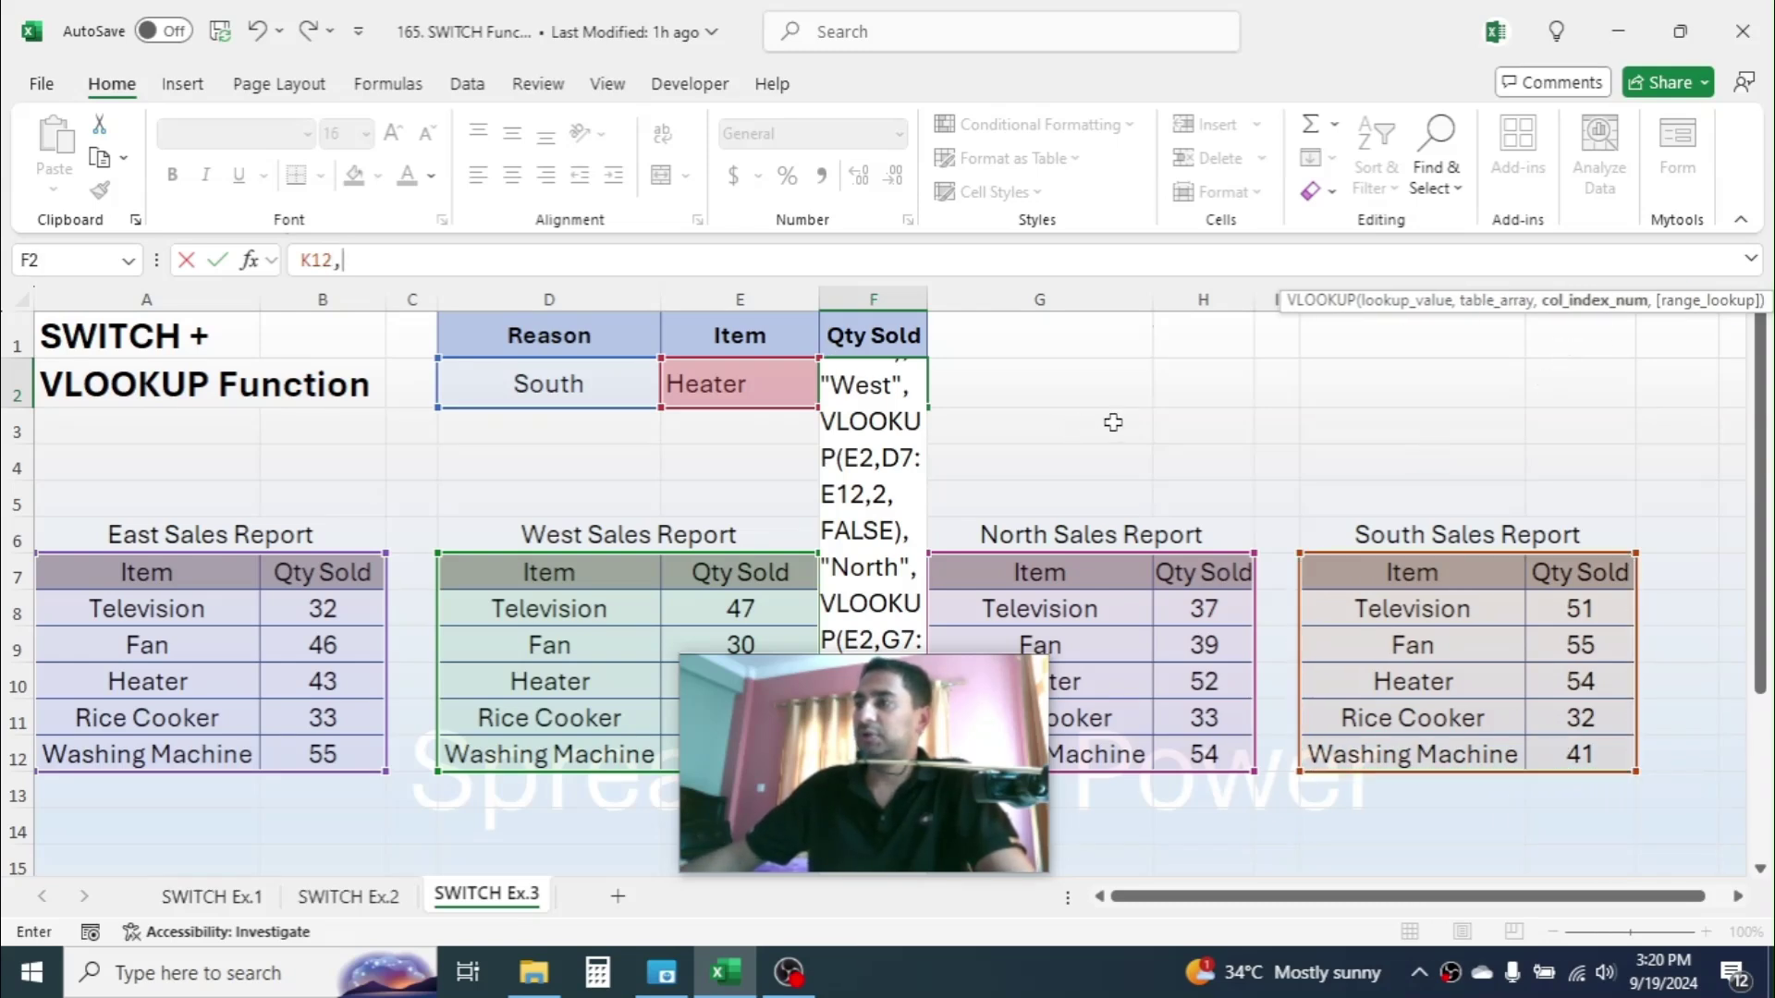
type("2")
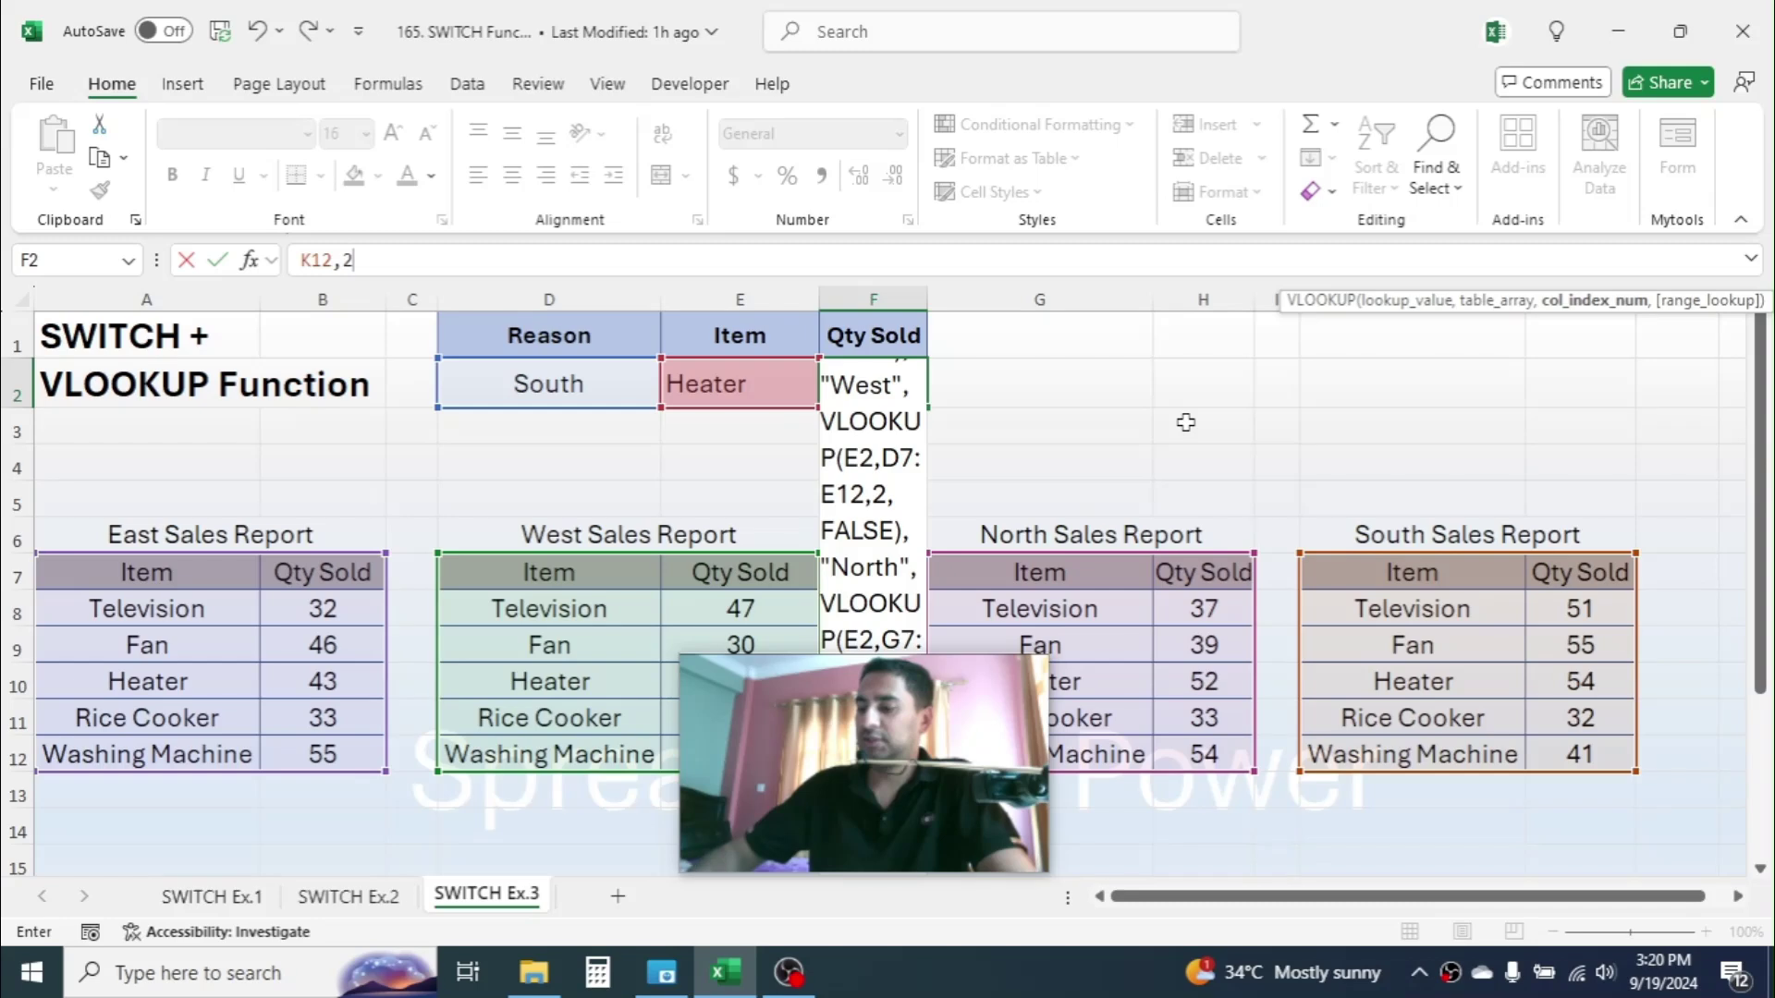
type(",")
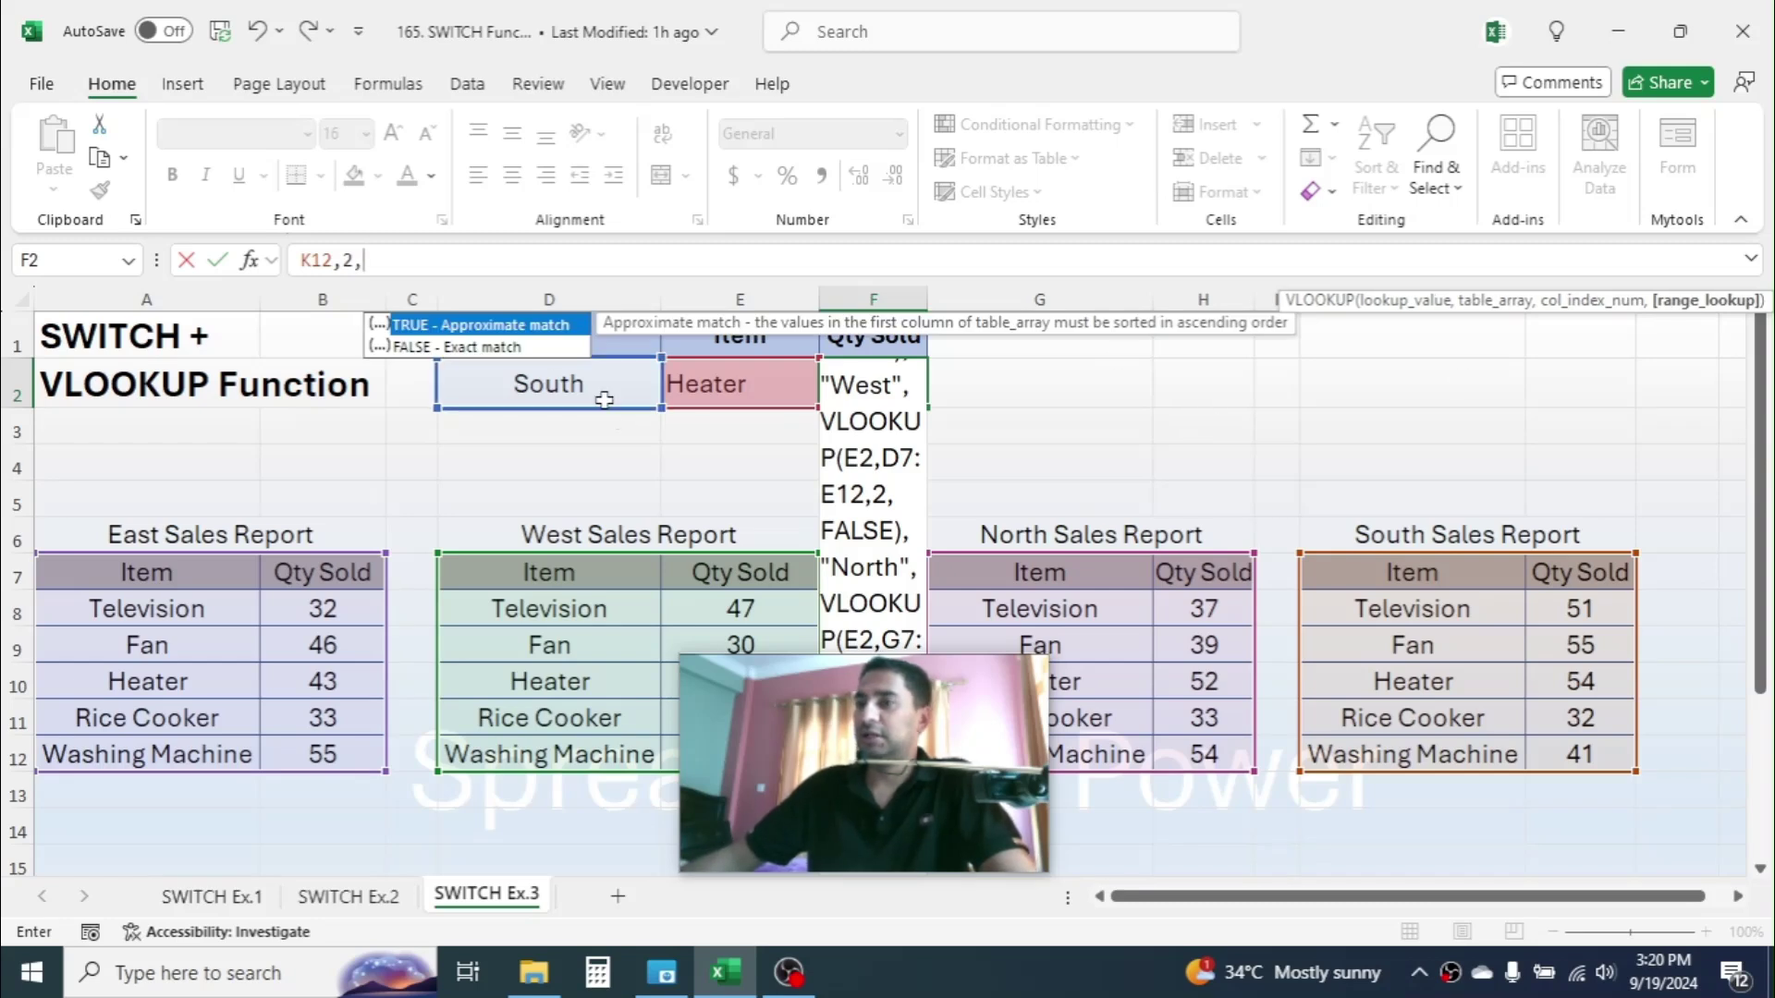
double_click(468, 347)
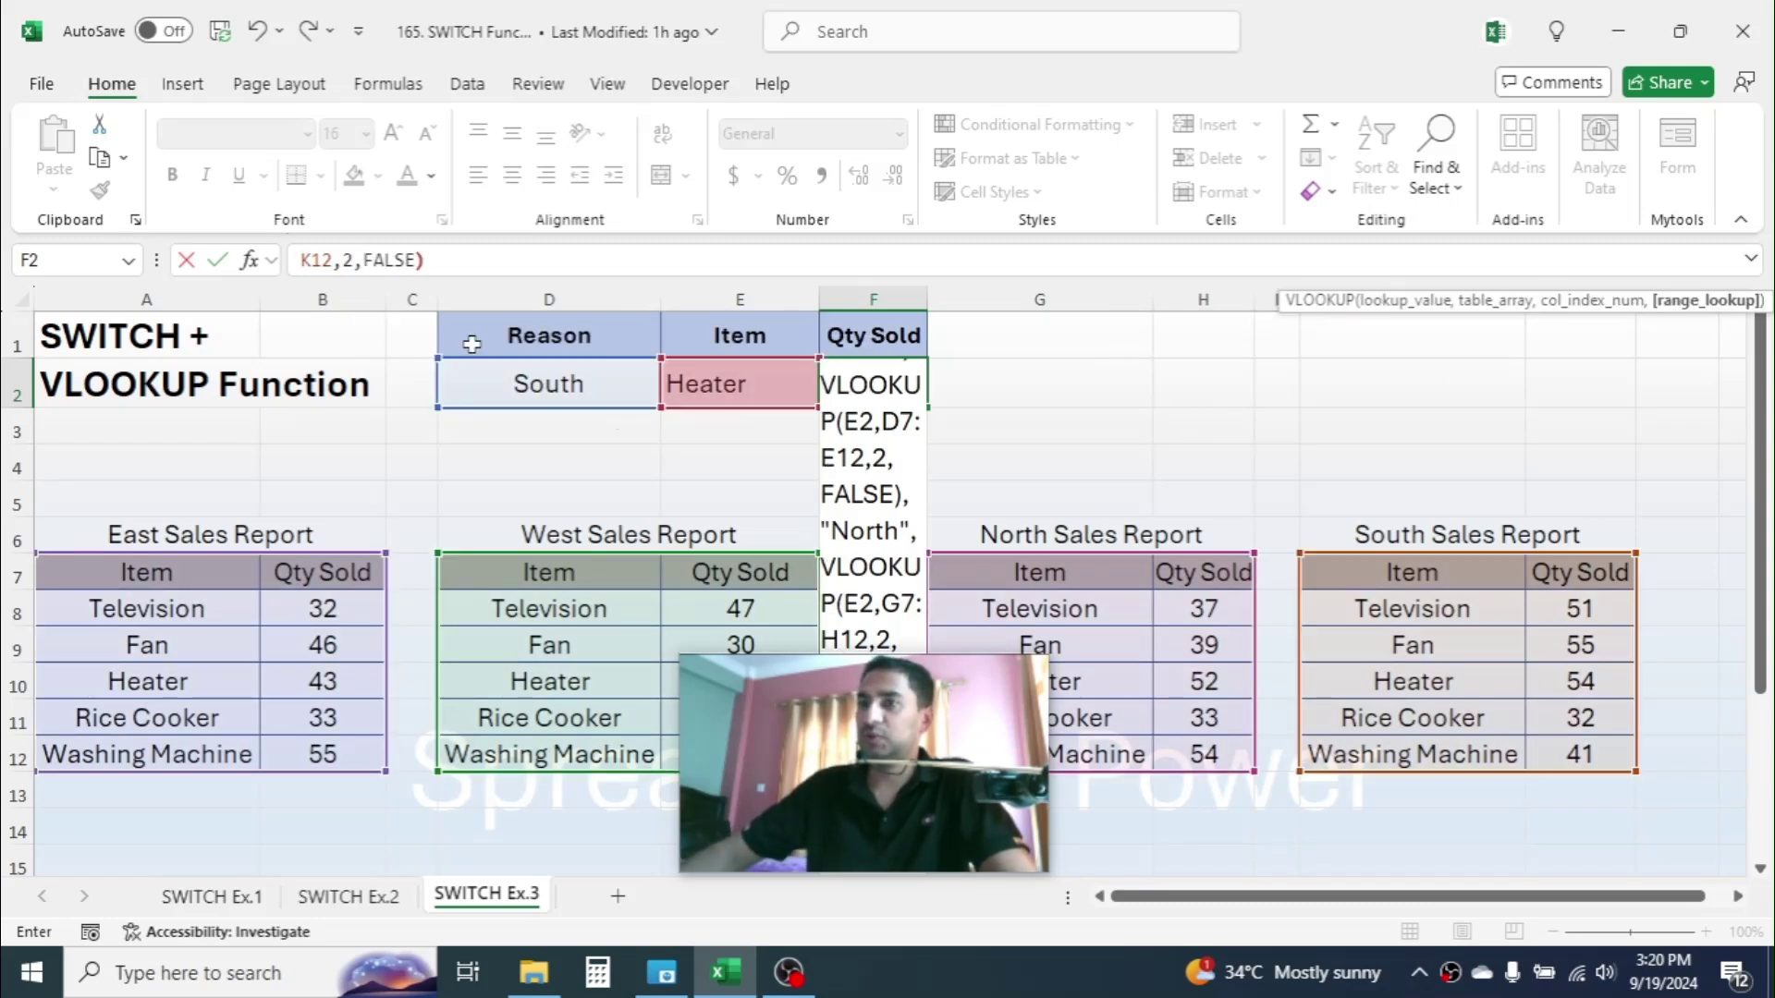
Step: Close the SWITCH formula in F2 with its final parenthesis and enter it
type(")")
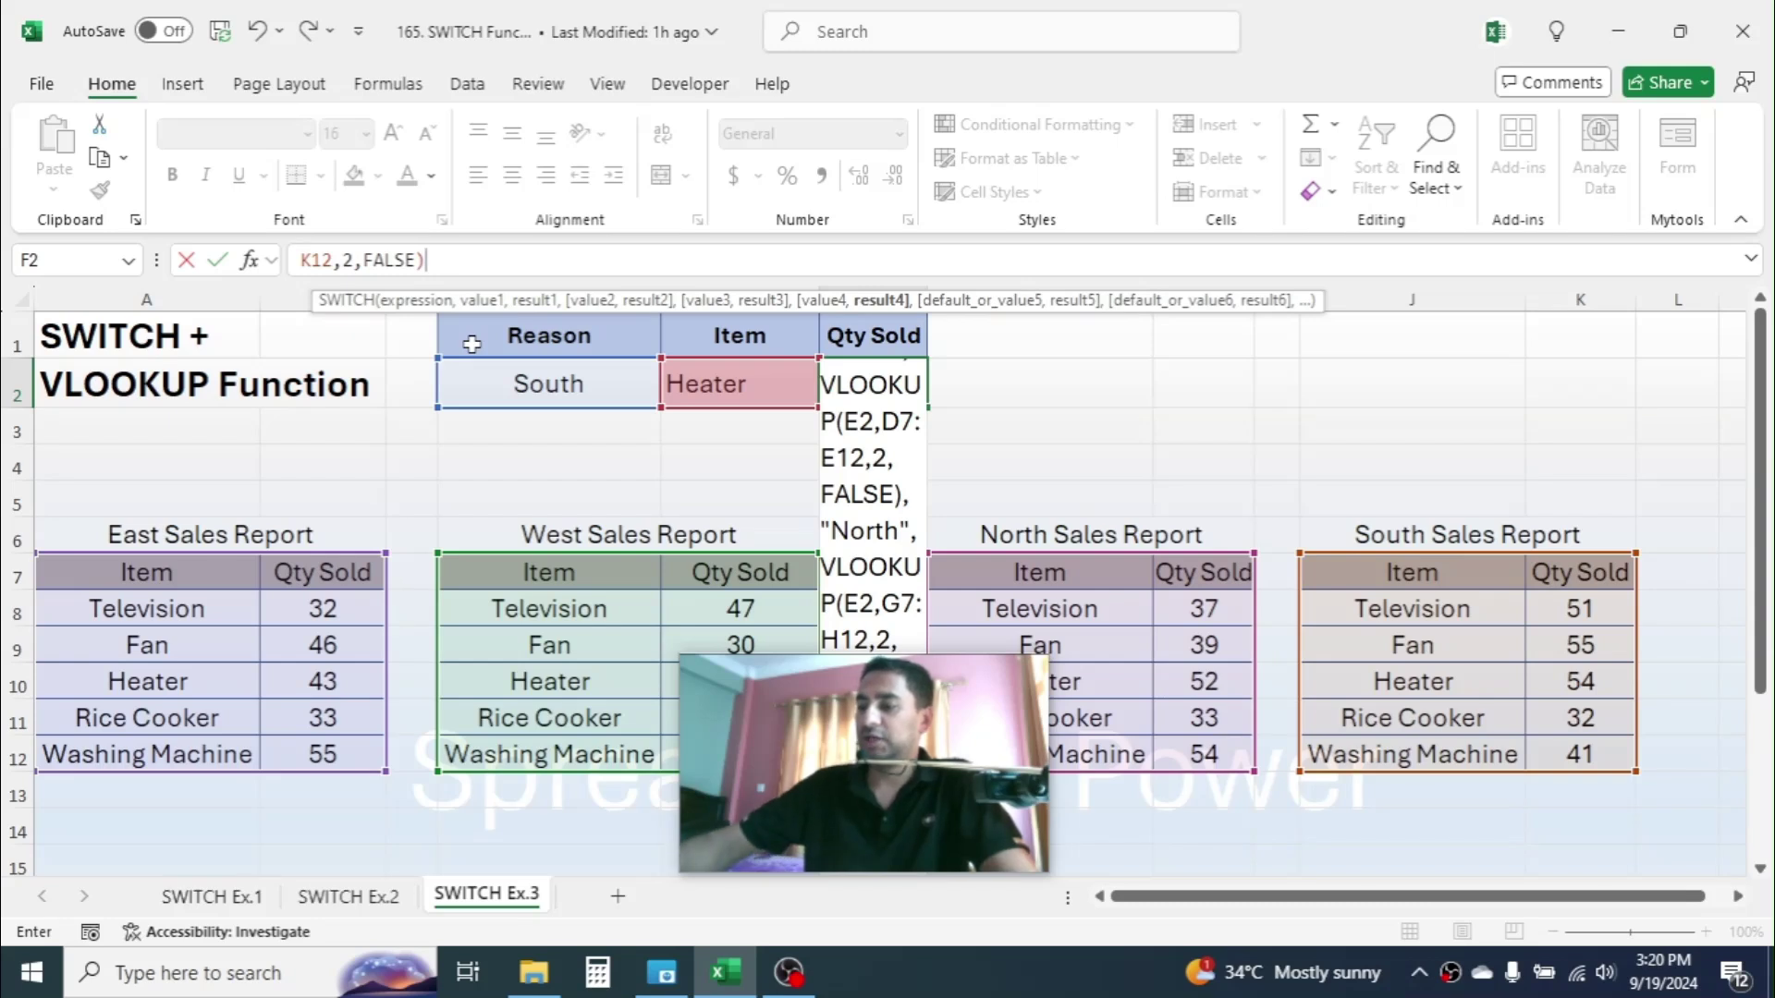
type(")")
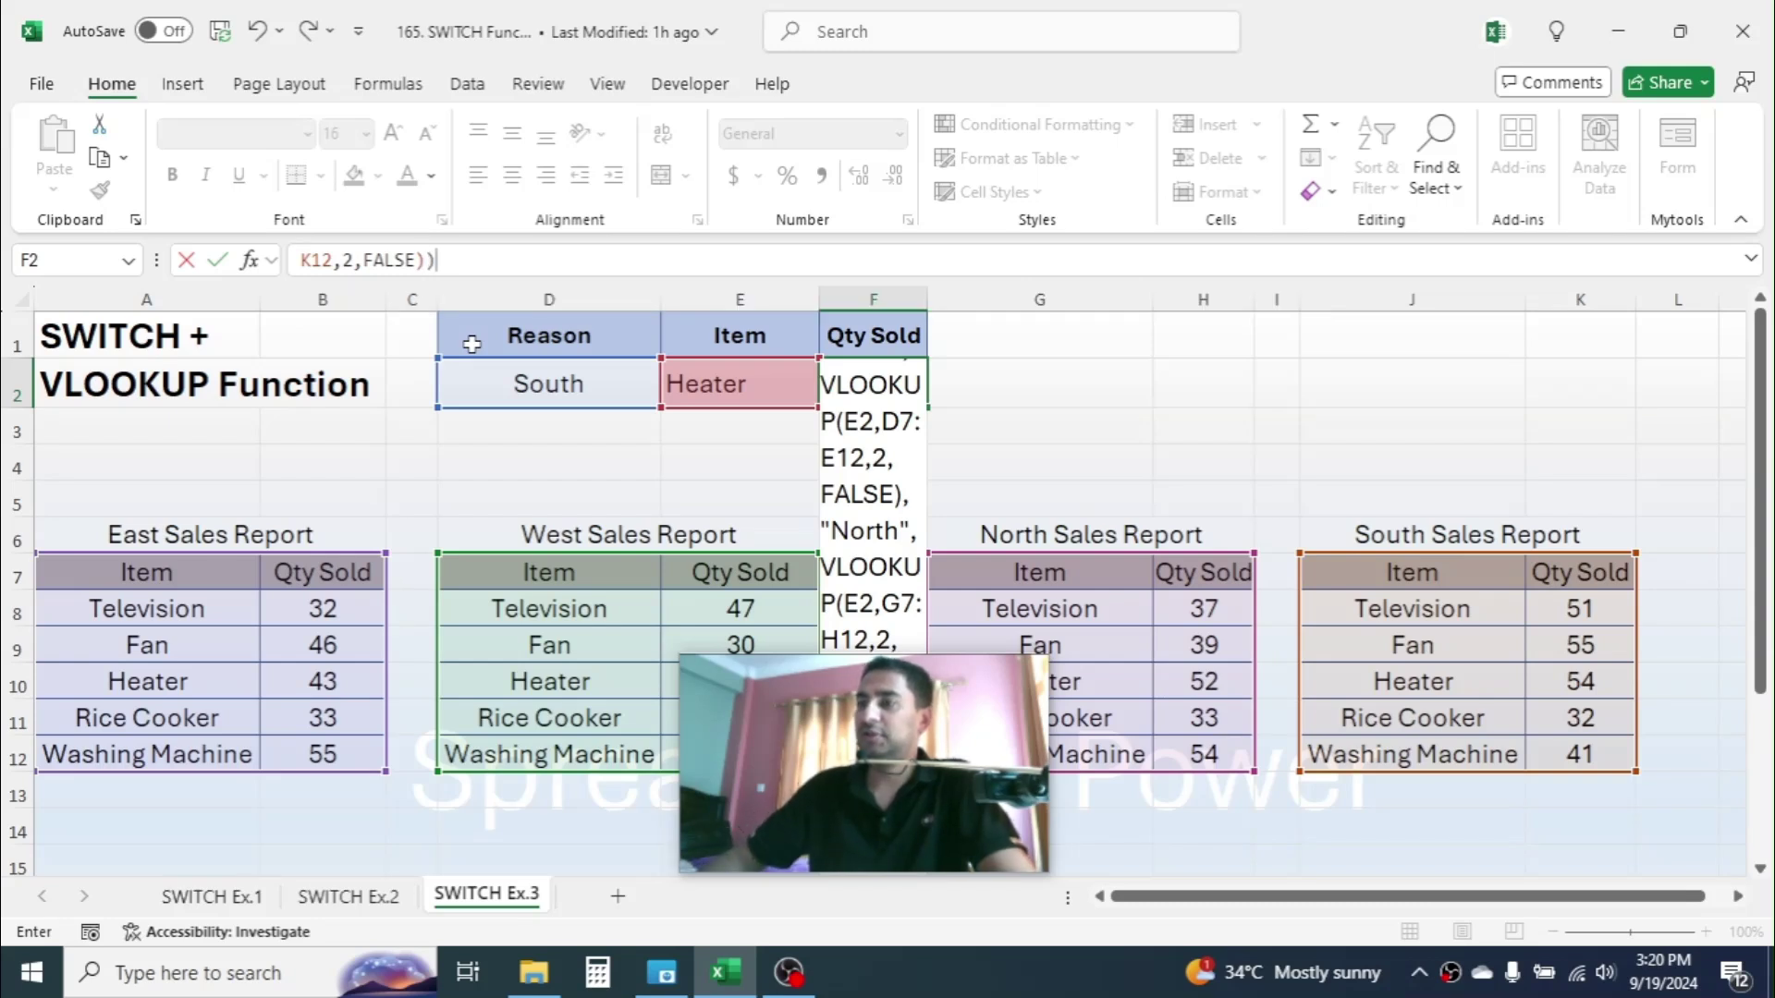
key("Return")
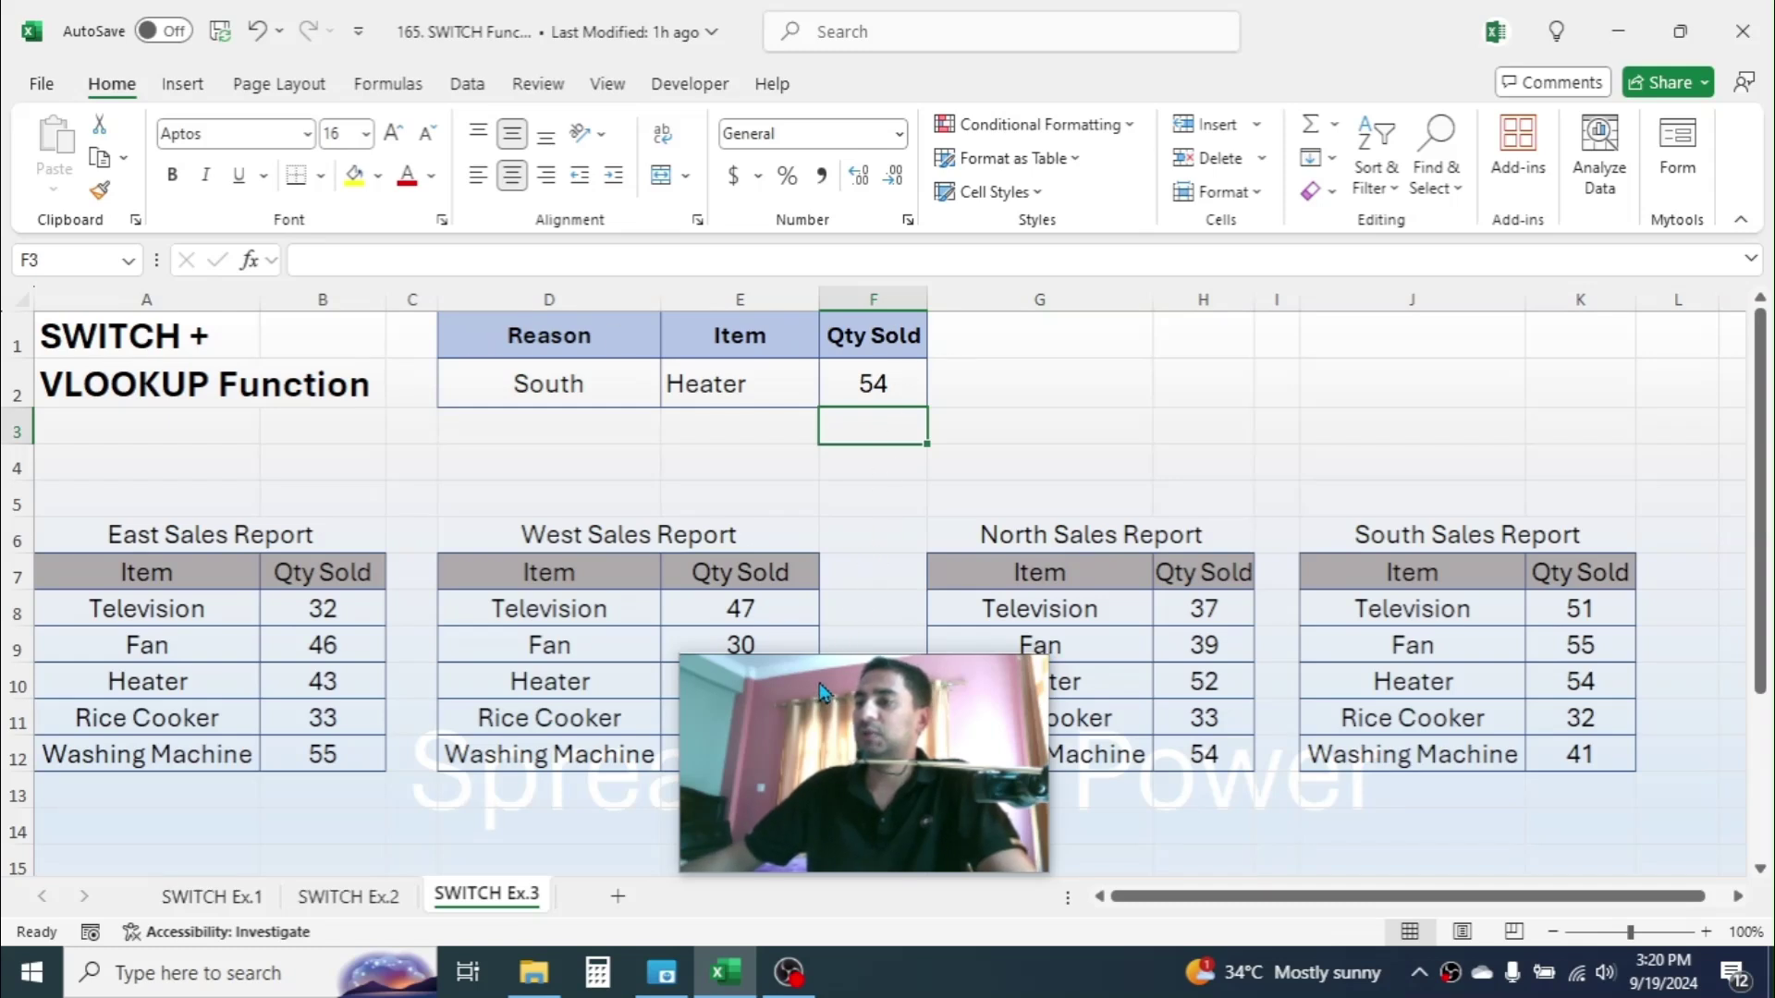
left_click_drag(837, 675, 1539, 298)
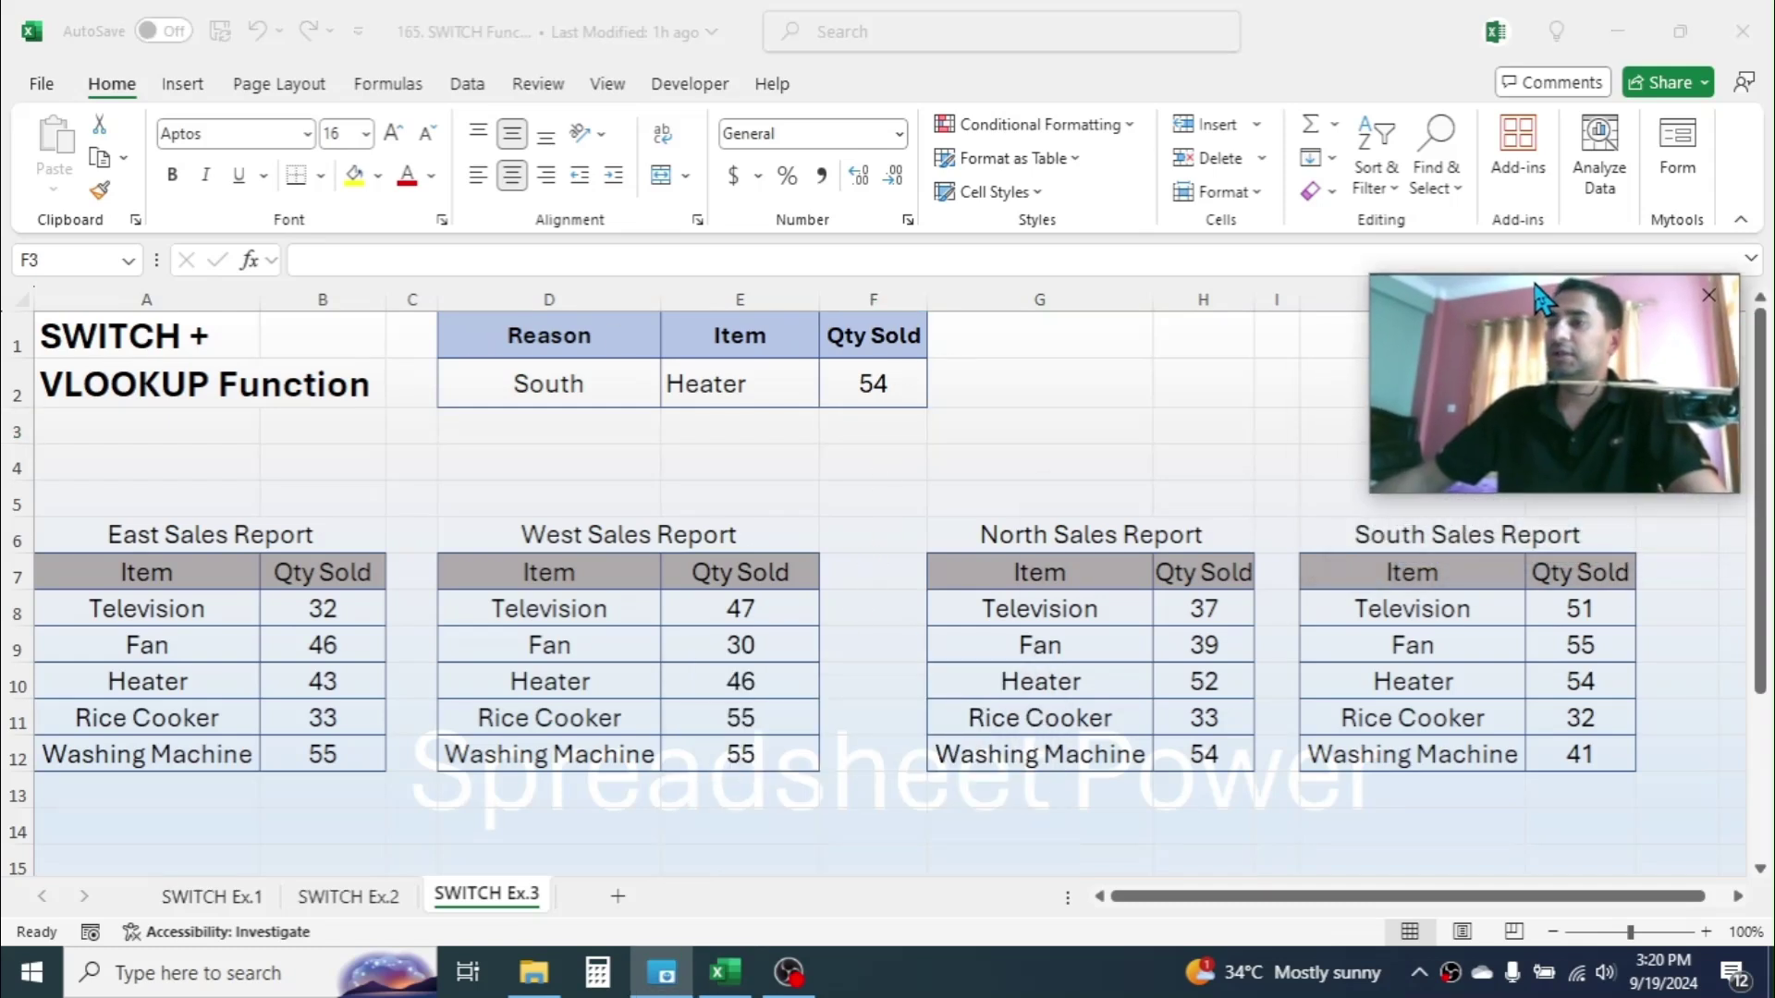
Step: Choose West as the region in D2 and check the quantity sold in F2
left_click(584, 382)
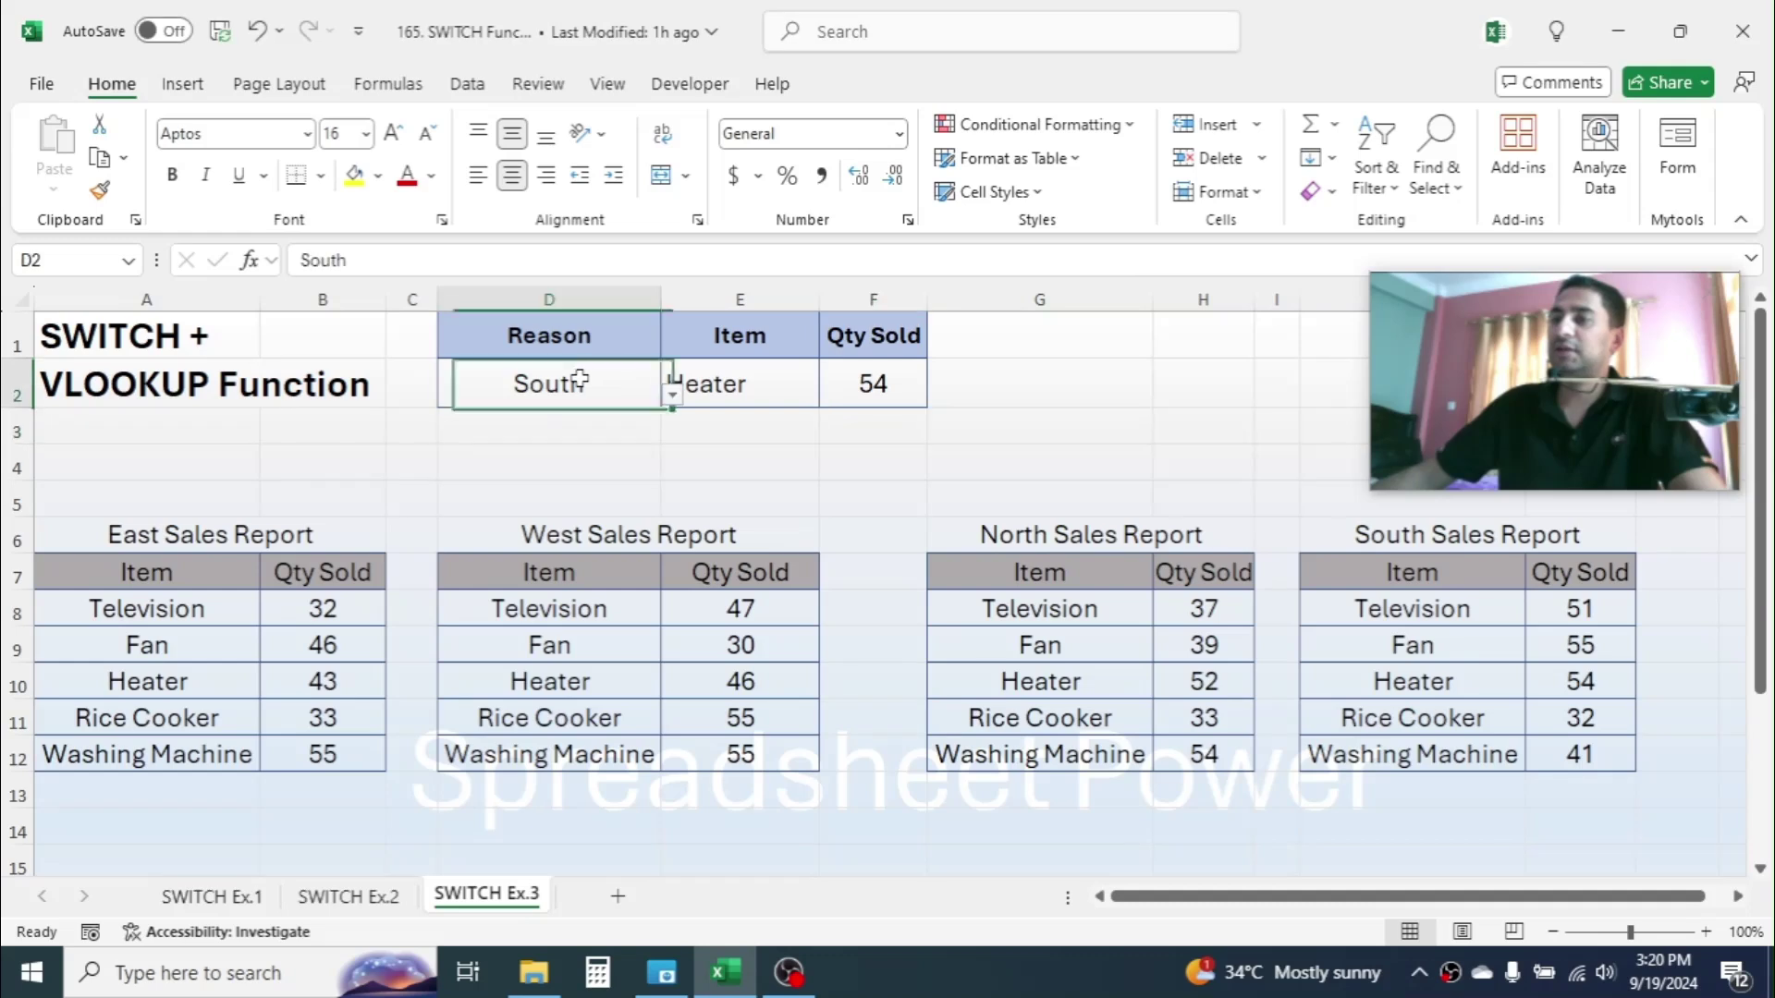
left_click(672, 398)
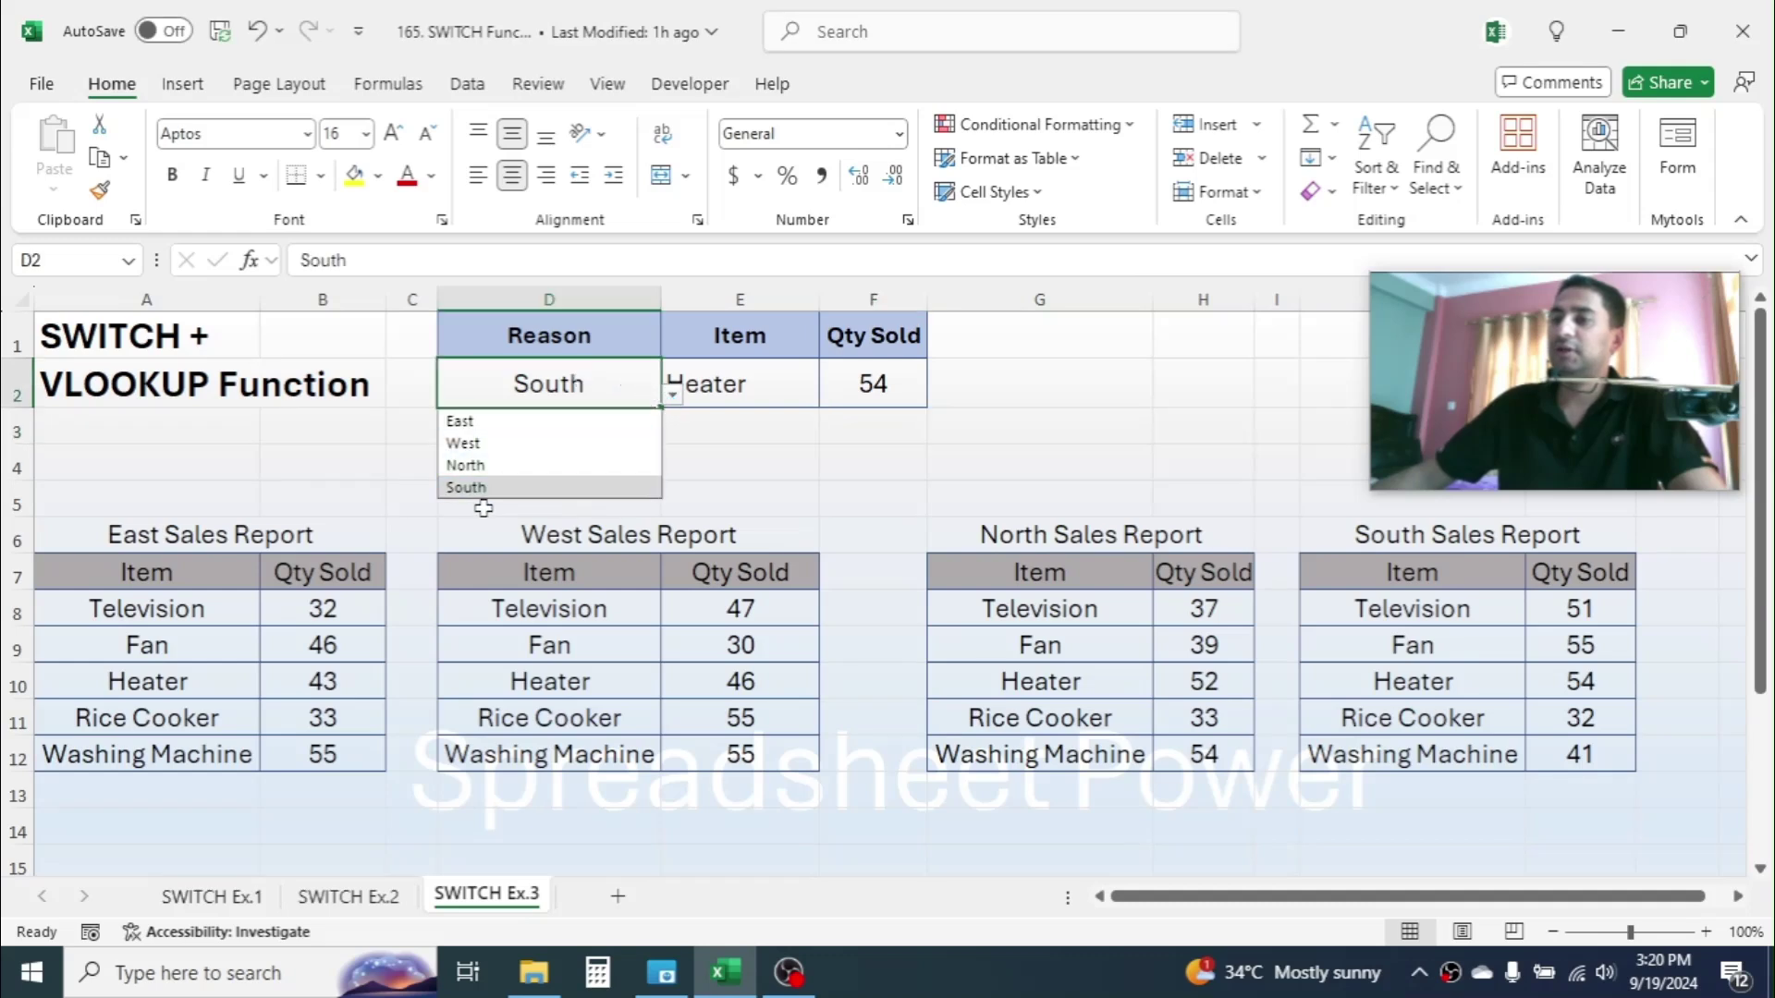
left_click(480, 442)
left_click(866, 407)
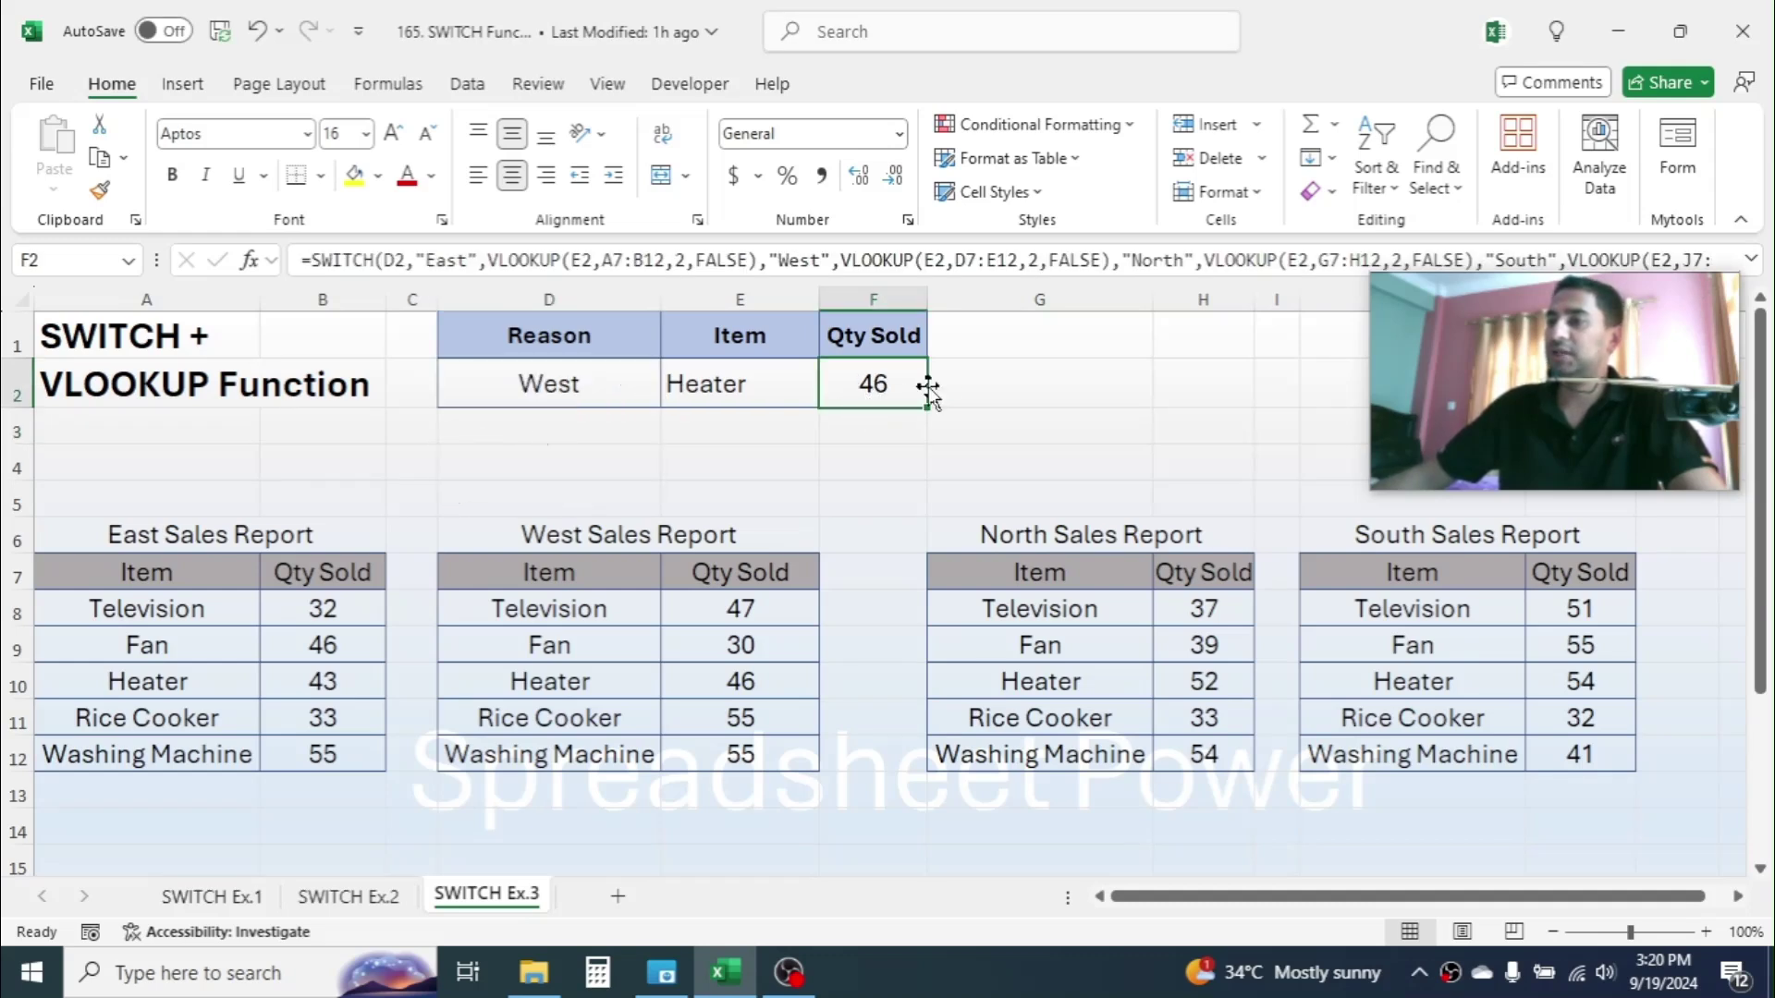
Step: Choose Television as the item in E2 and compare the F2 result with the Television quantity in the West Sales Report
left_click(797, 388)
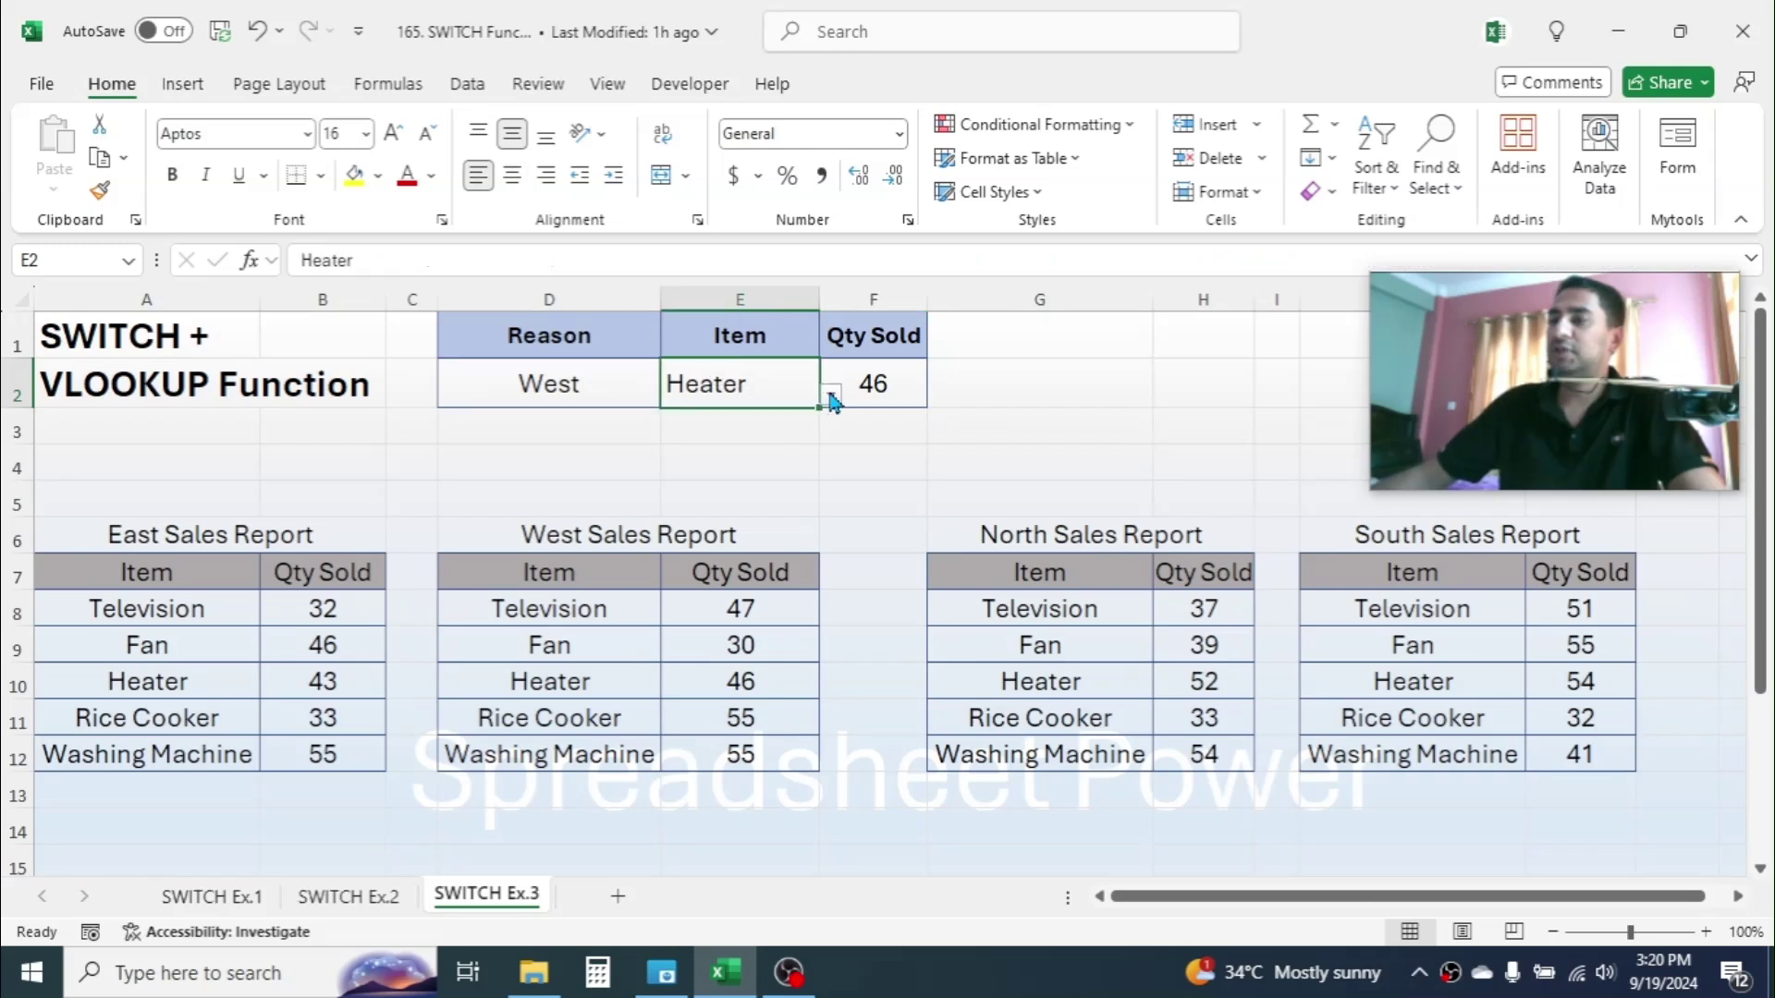
left_click(831, 399)
left_click(713, 425)
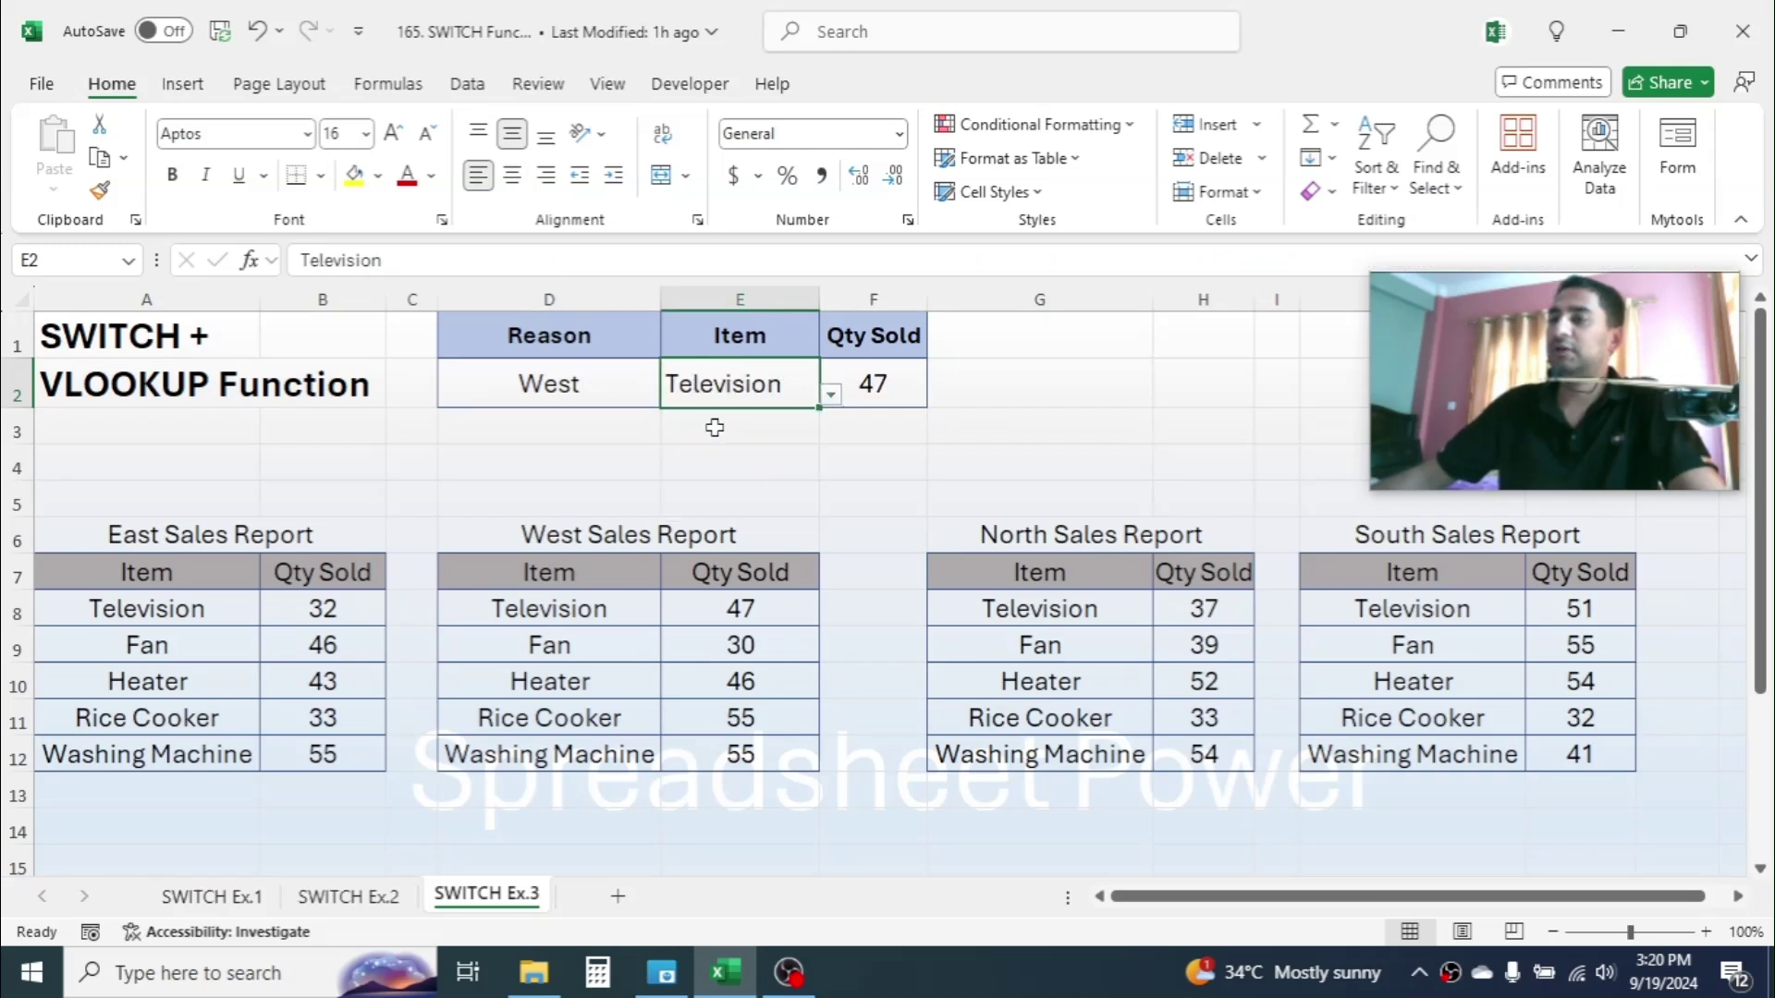
left_click(861, 392)
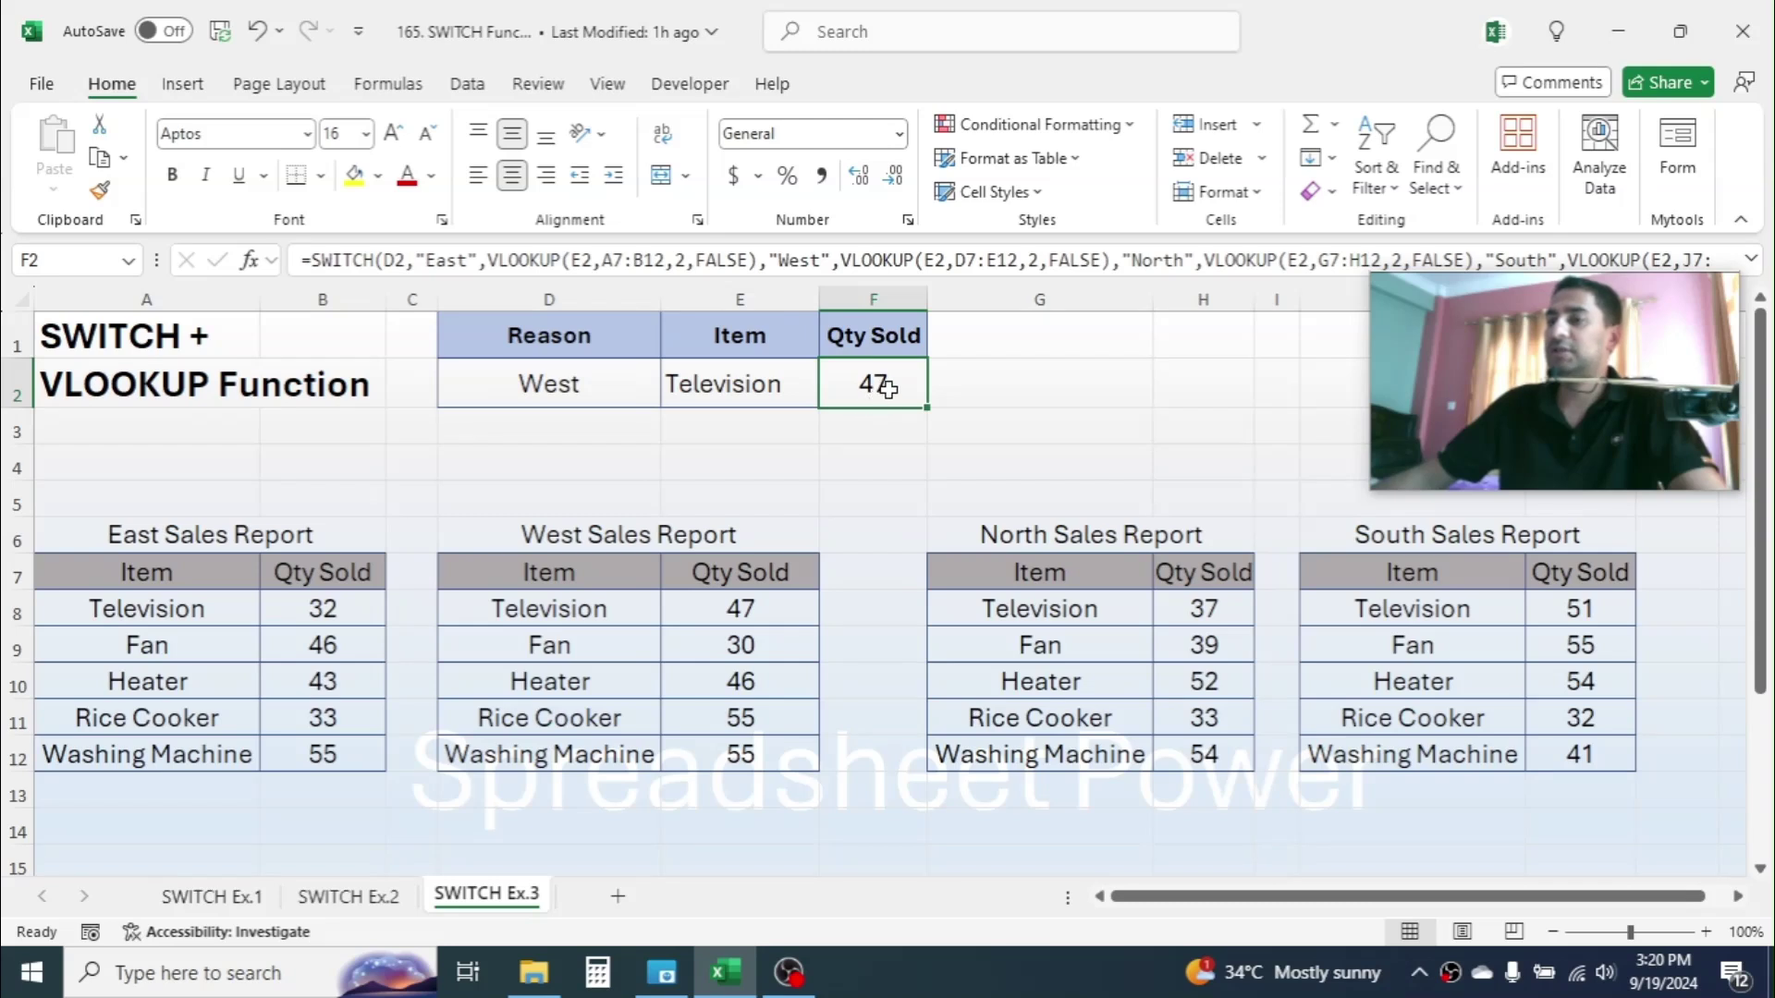
left_click(750, 391)
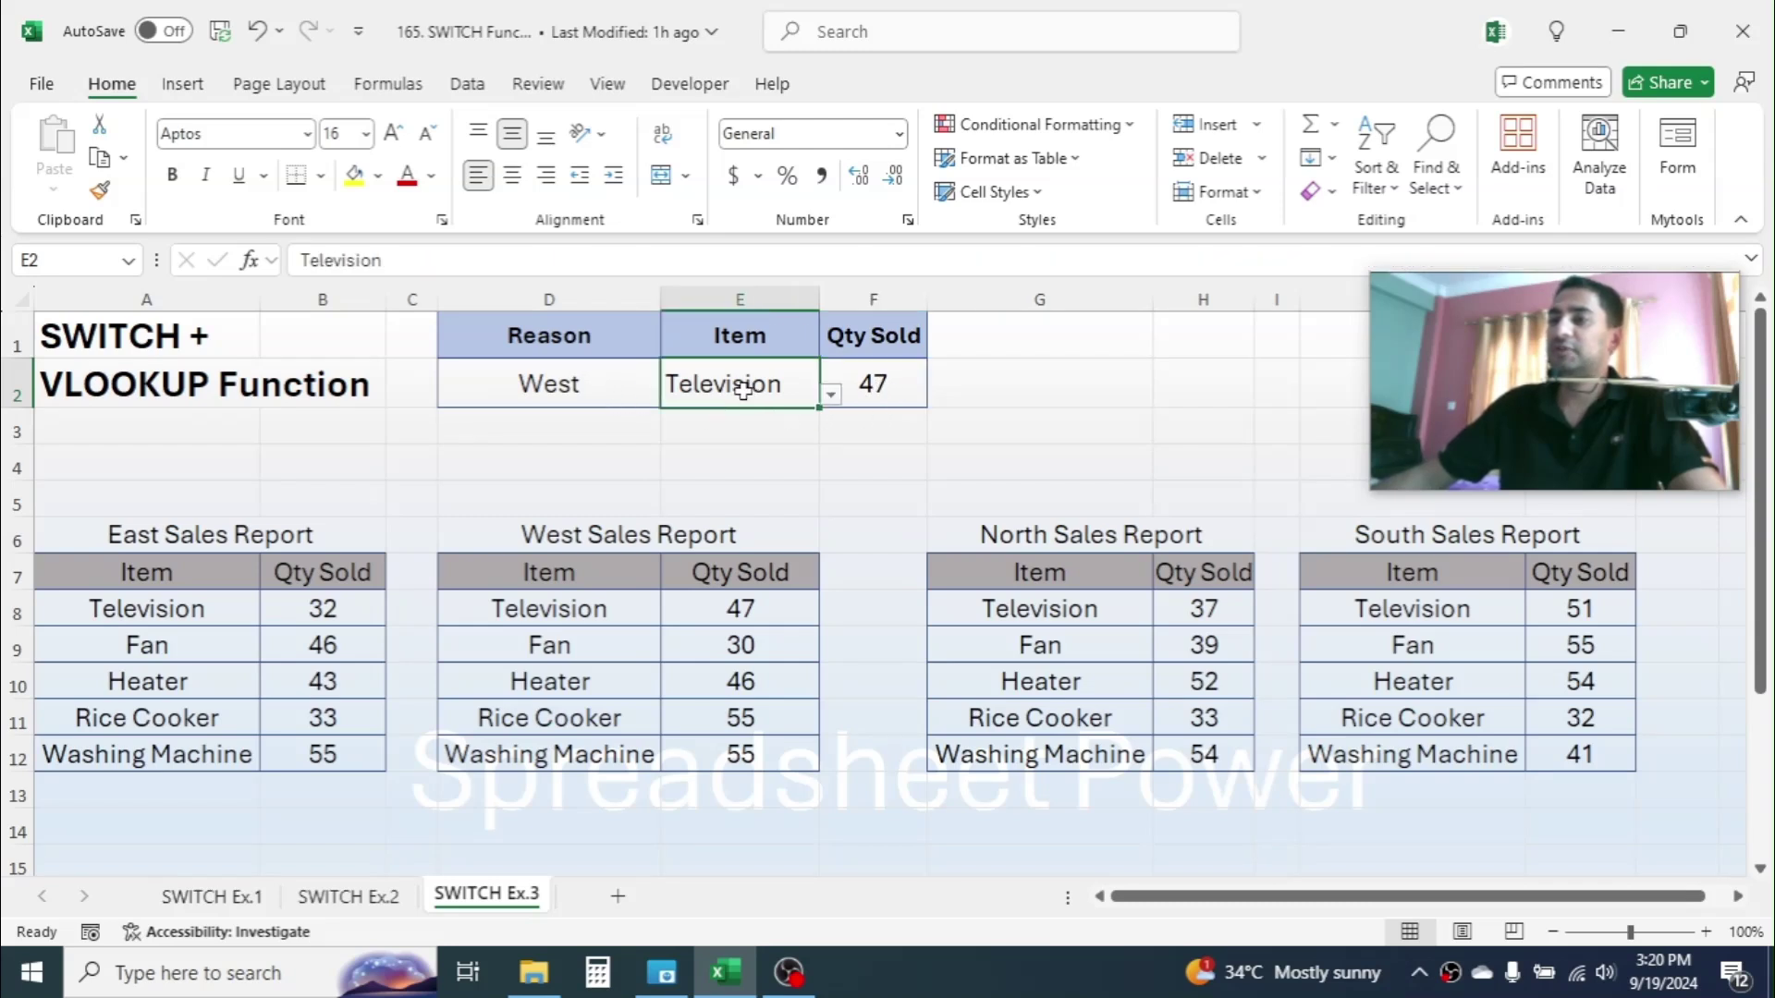
left_click(571, 386)
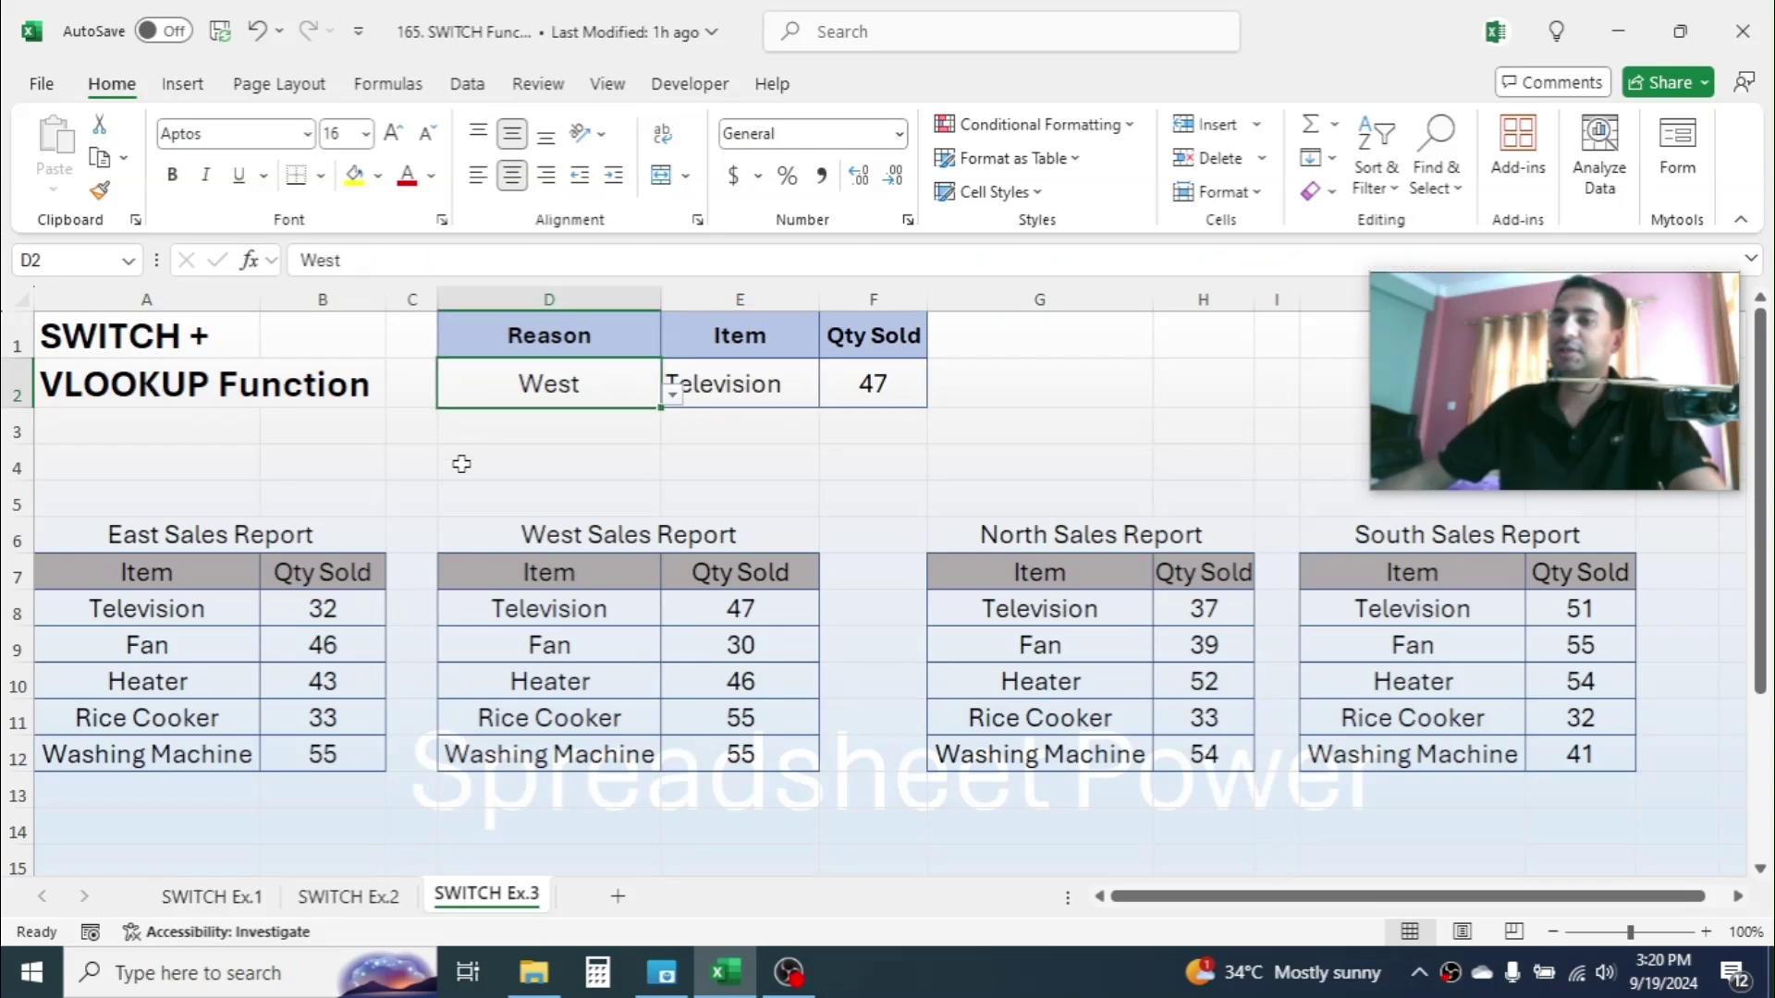
left_click(738, 612)
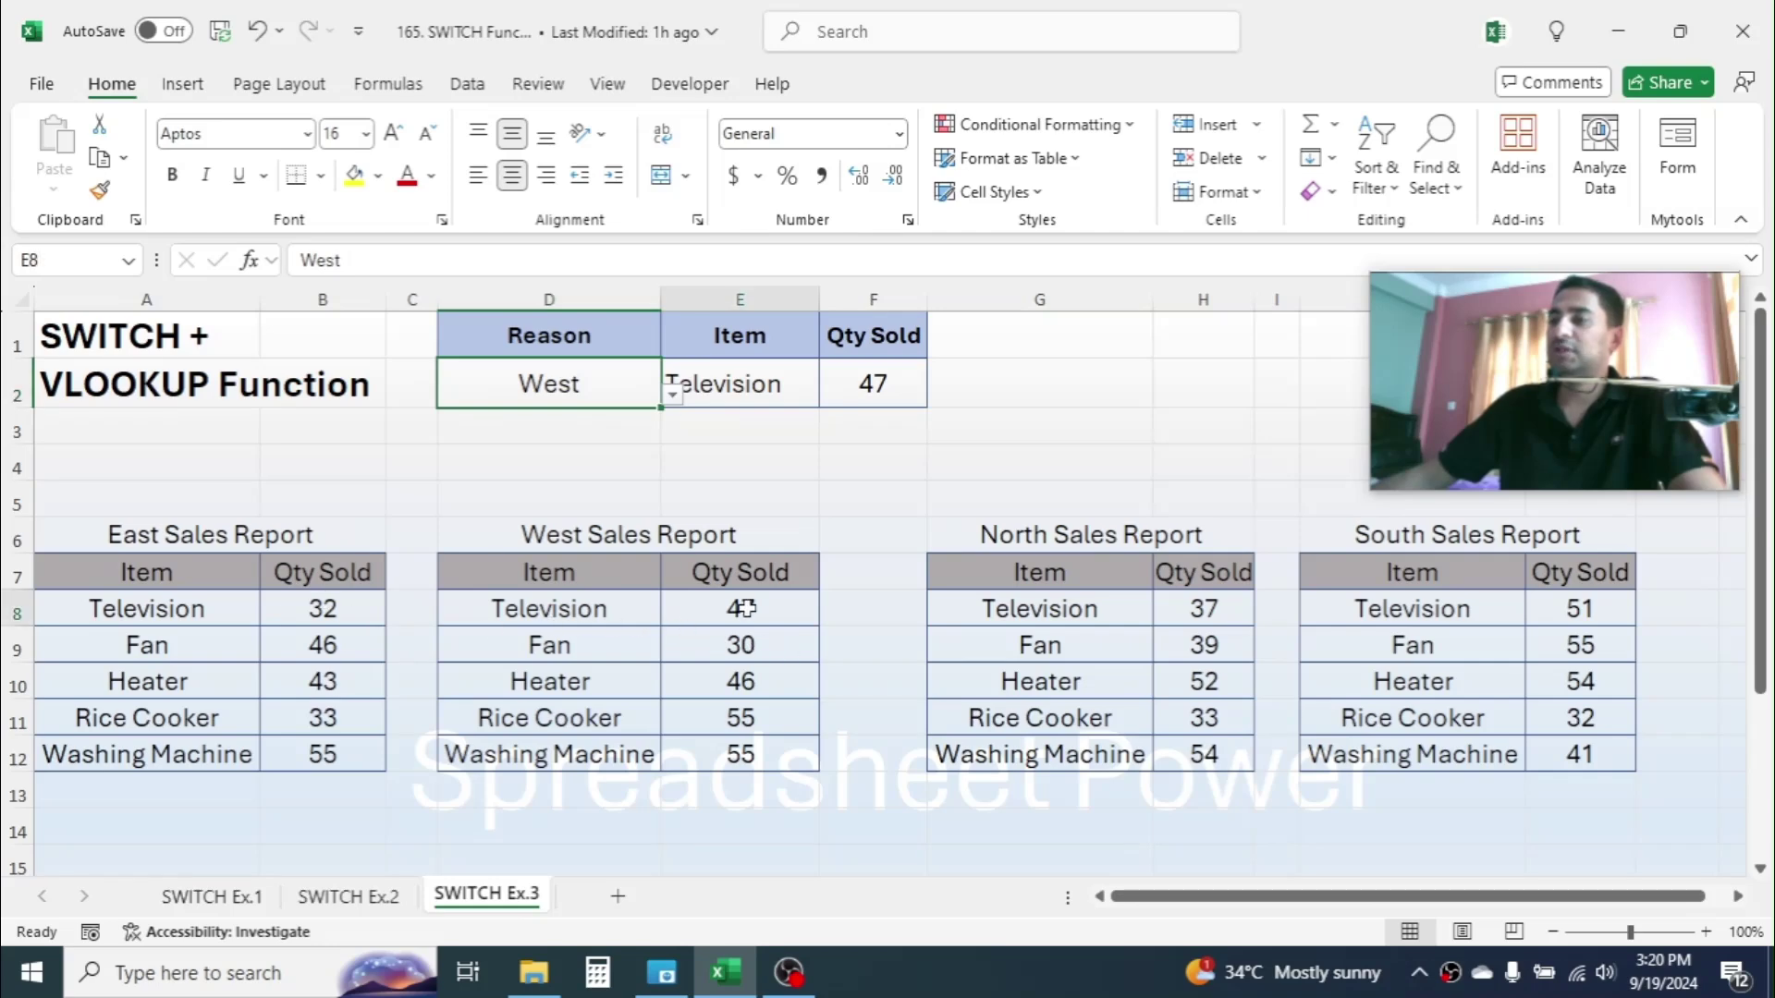